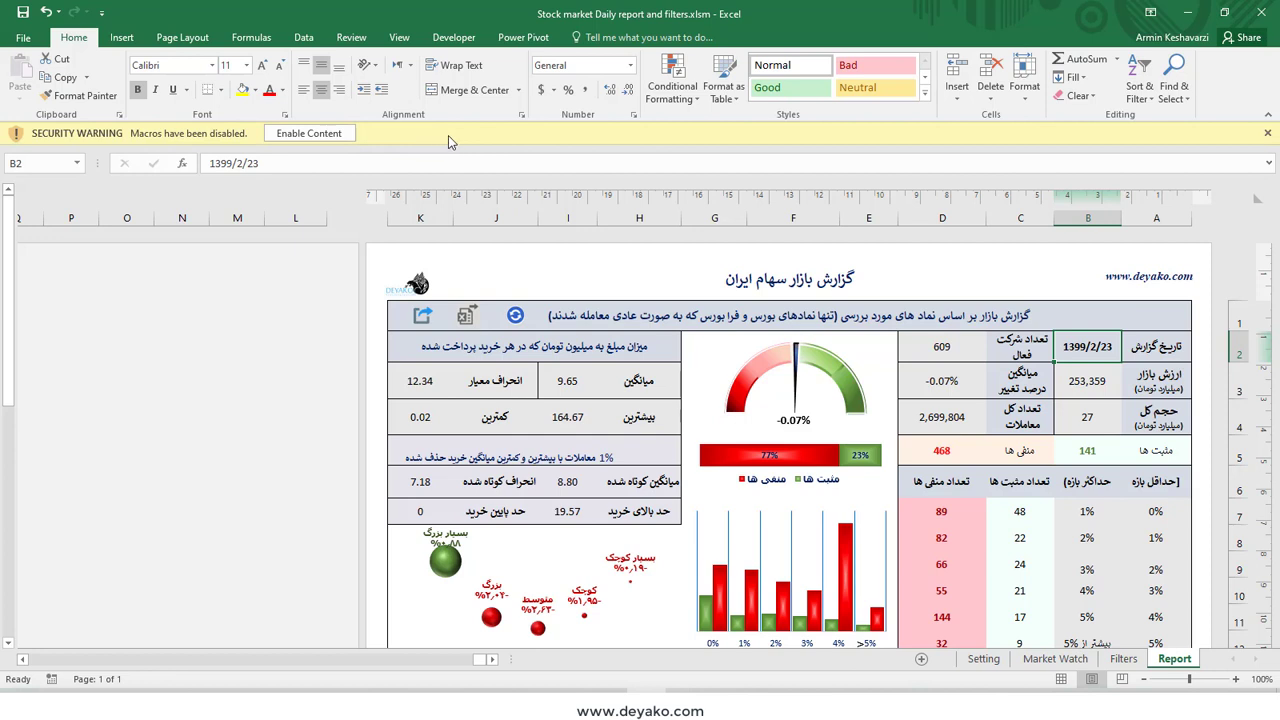
# Step: Enable the workbook's macros, look over the Report dashboard, and switch to the Filters sheet
pyautogui.click(337, 138)
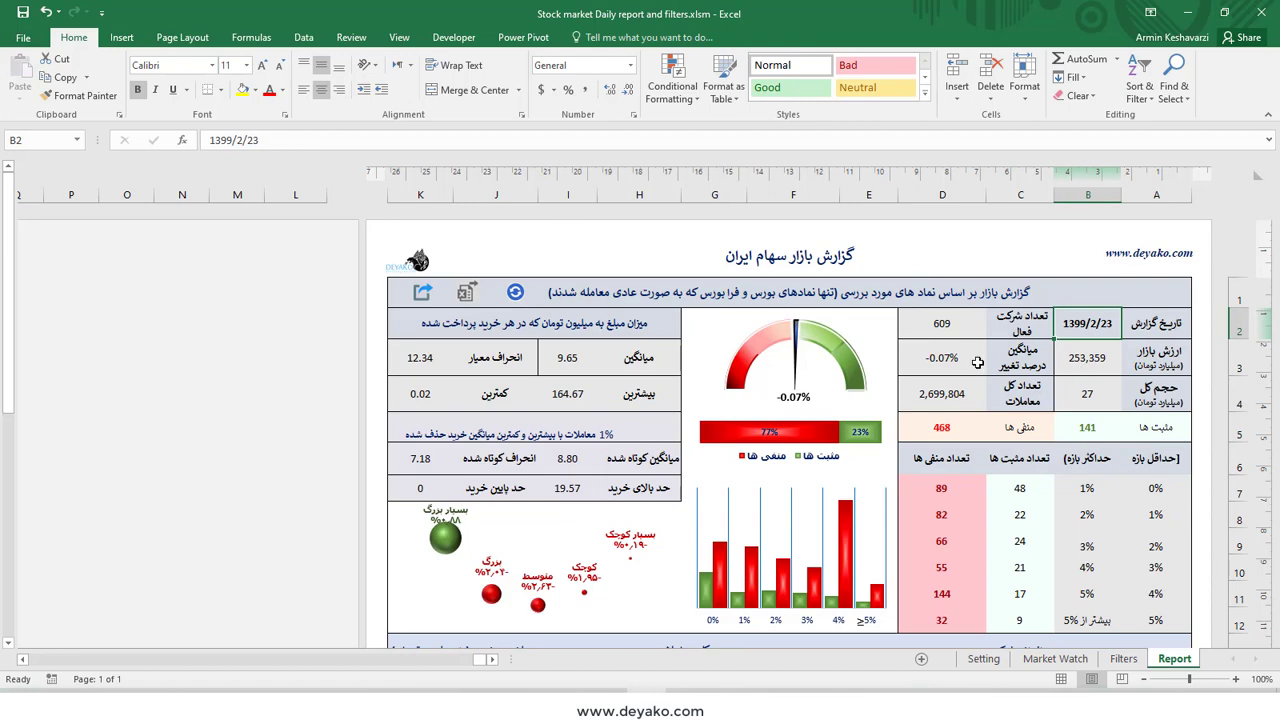
pyautogui.scroll(-3, 1105, 403)
pyautogui.scroll(-3, 1105, 403)
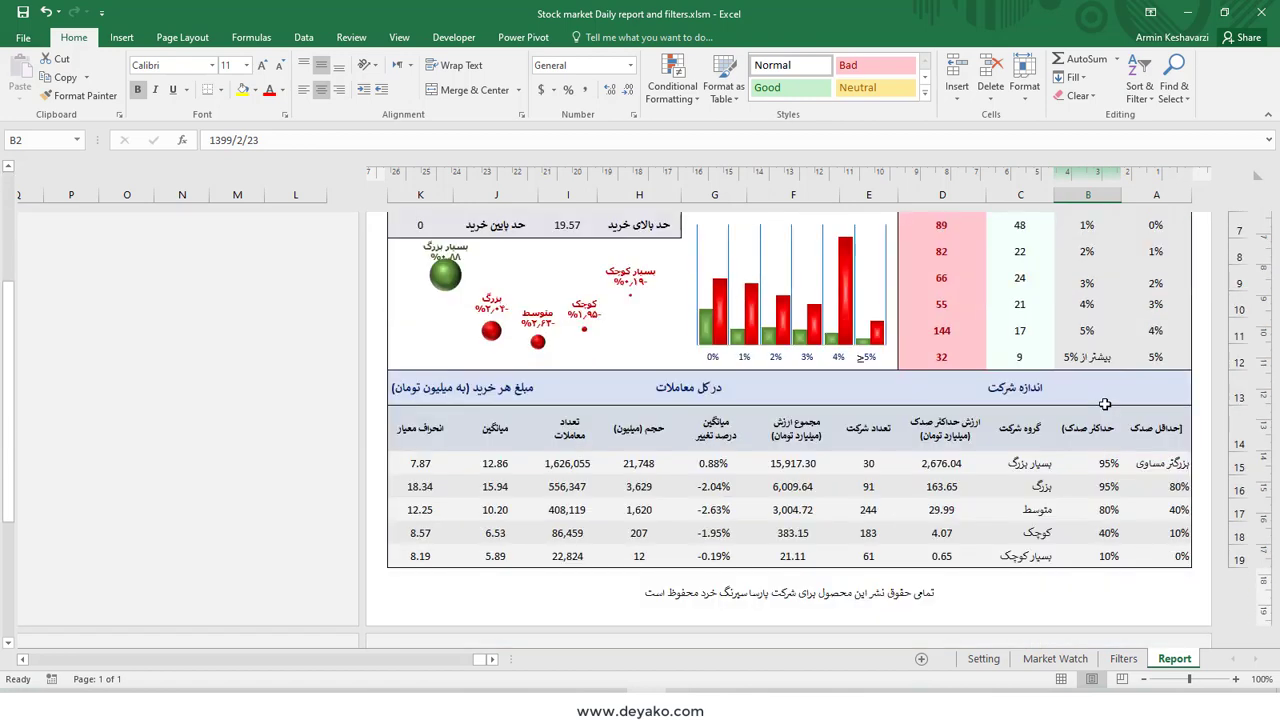
pyautogui.scroll(5, 1105, 403)
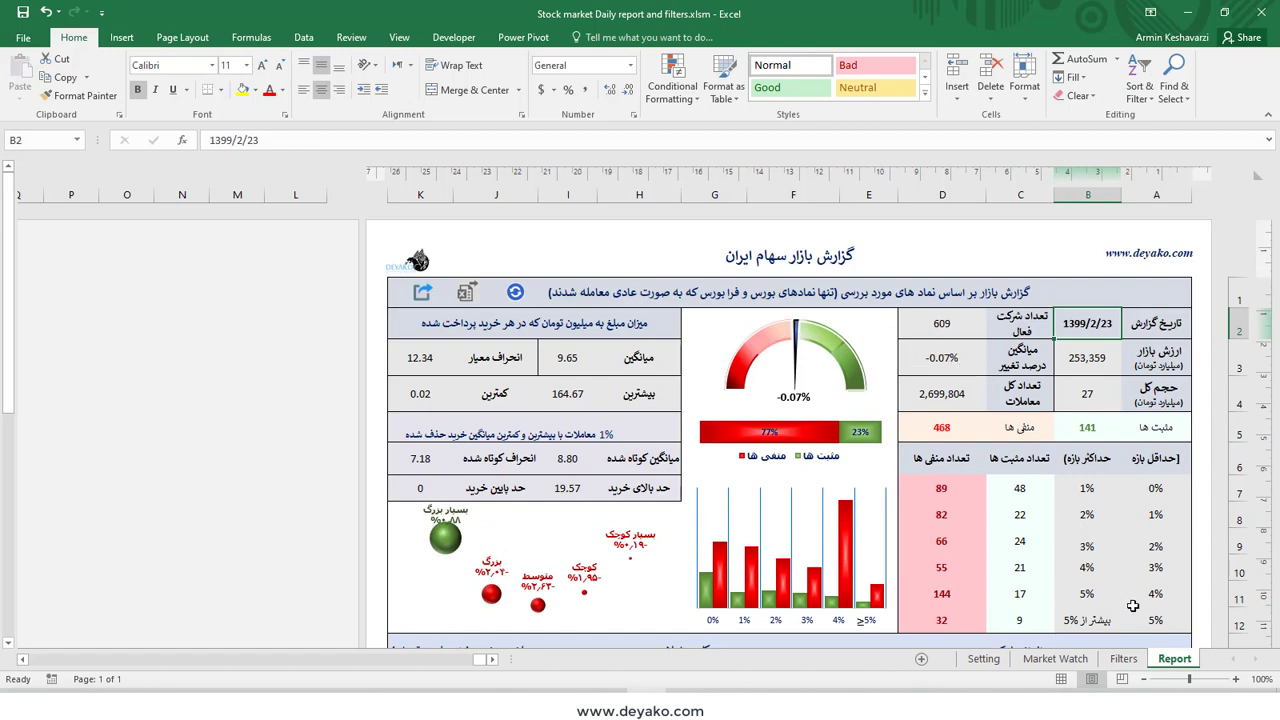
pyautogui.click(1130, 660)
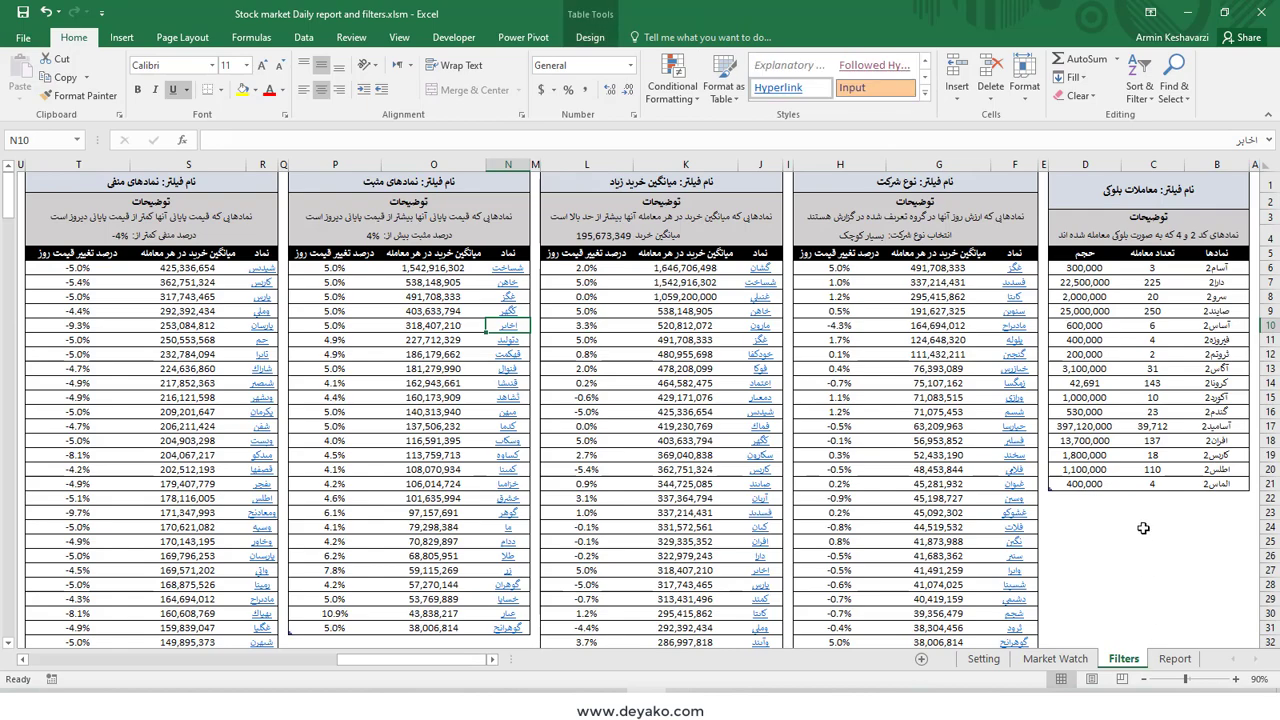
# Step: Browse the block-trade, company-type and symbol filter tables, then go back to the Report sheet
pyautogui.moveTo(425, 655)
pyautogui.mouseDown()
pyautogui.moveTo(160, 670)
pyautogui.moveTo(440, 657)
pyautogui.mouseUp()
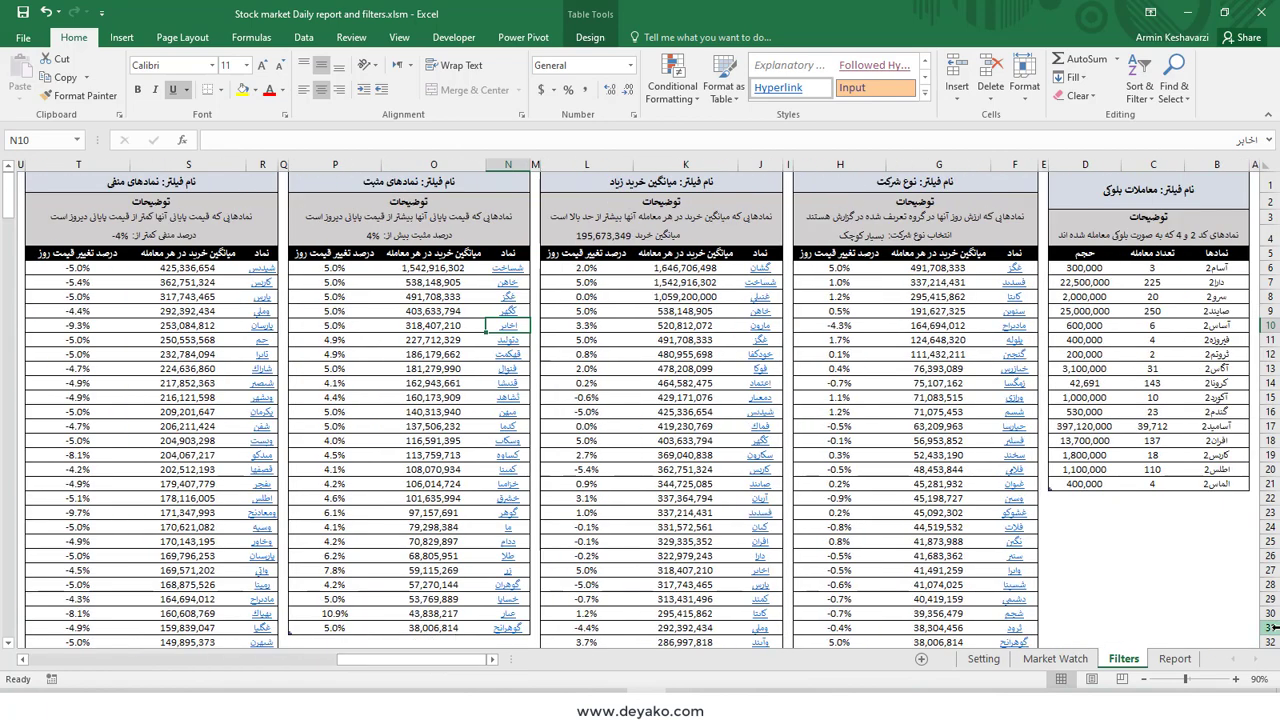
pyautogui.click(1175, 658)
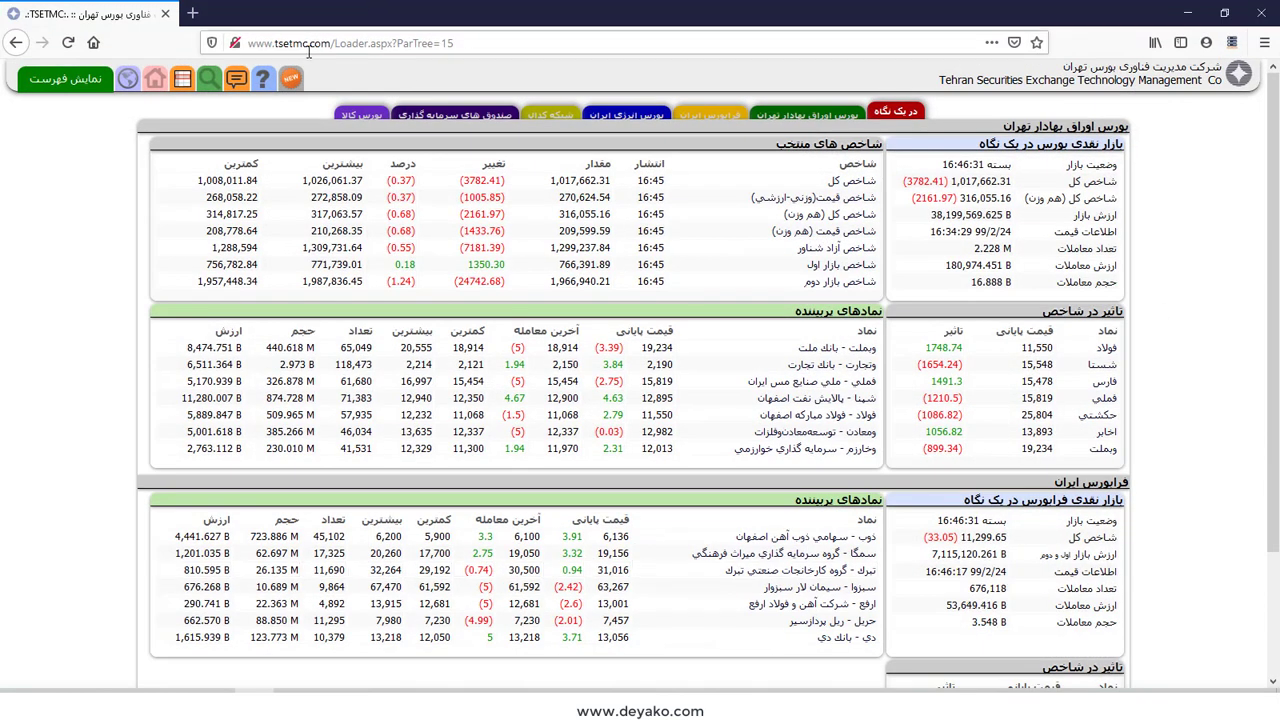
# Step: Go to TSETMC's detailed market watch page and bring up its Excel/HTML export dialog
pyautogui.click(181, 84)
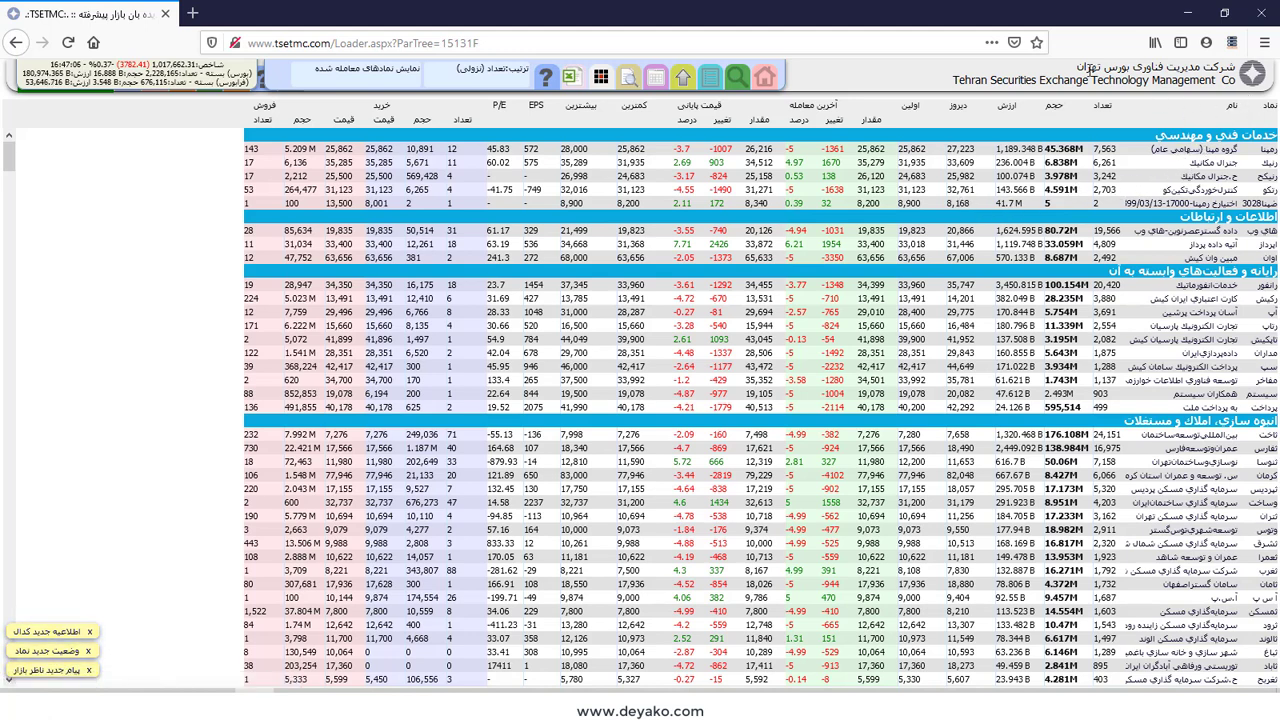
pyautogui.click(570, 78)
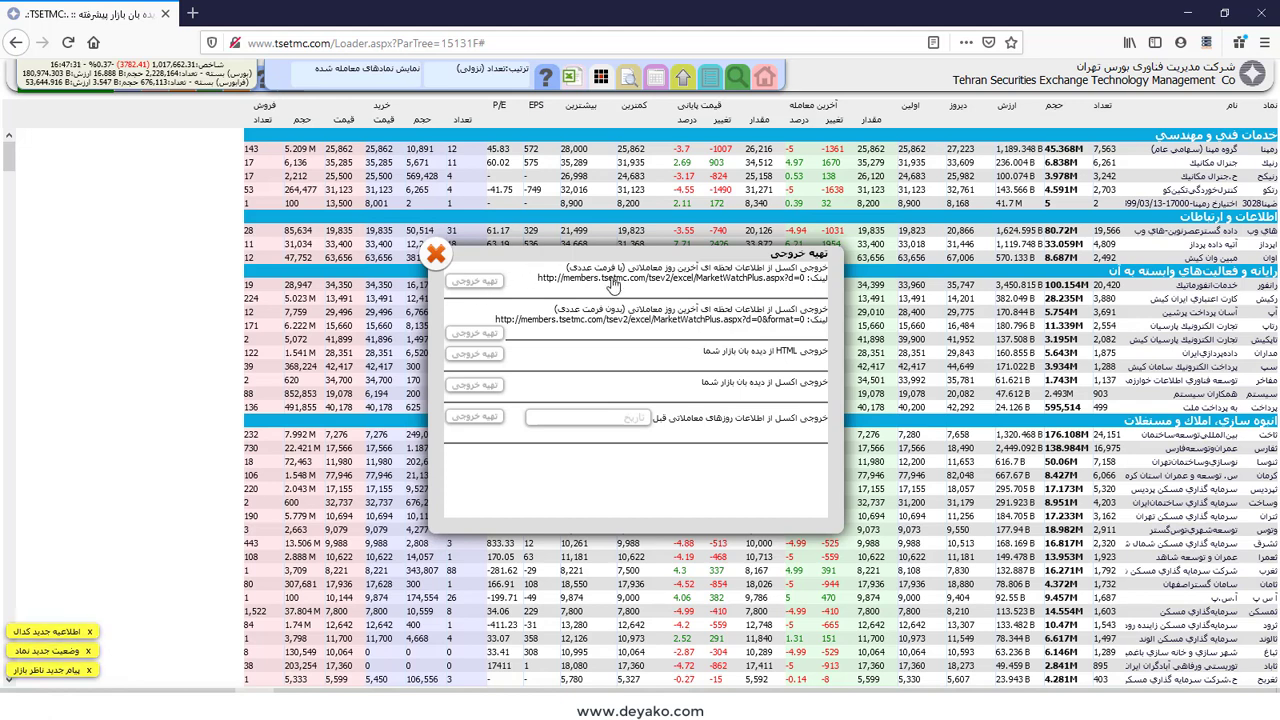
# Step: Save the latest trading day's export as MarketWatchPlus-1399_2_24.xlsx and show it in Downloads
pyautogui.click(458, 289)
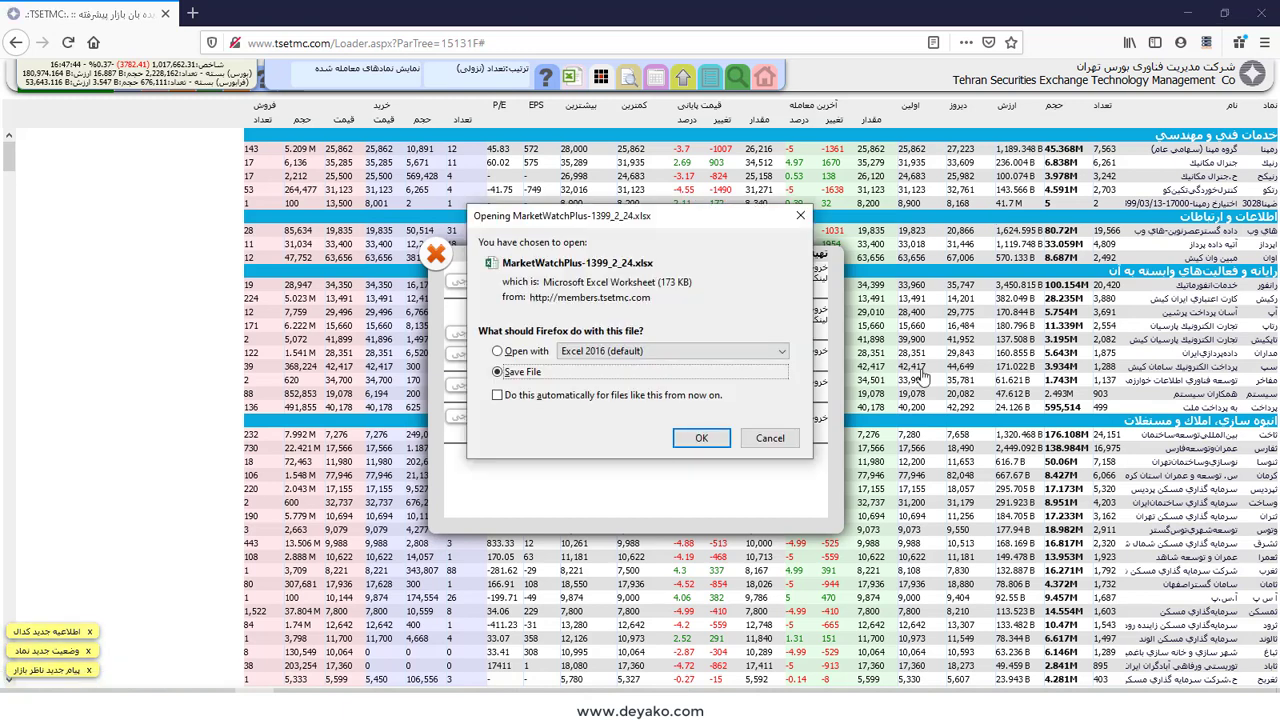
pyautogui.click(718, 440)
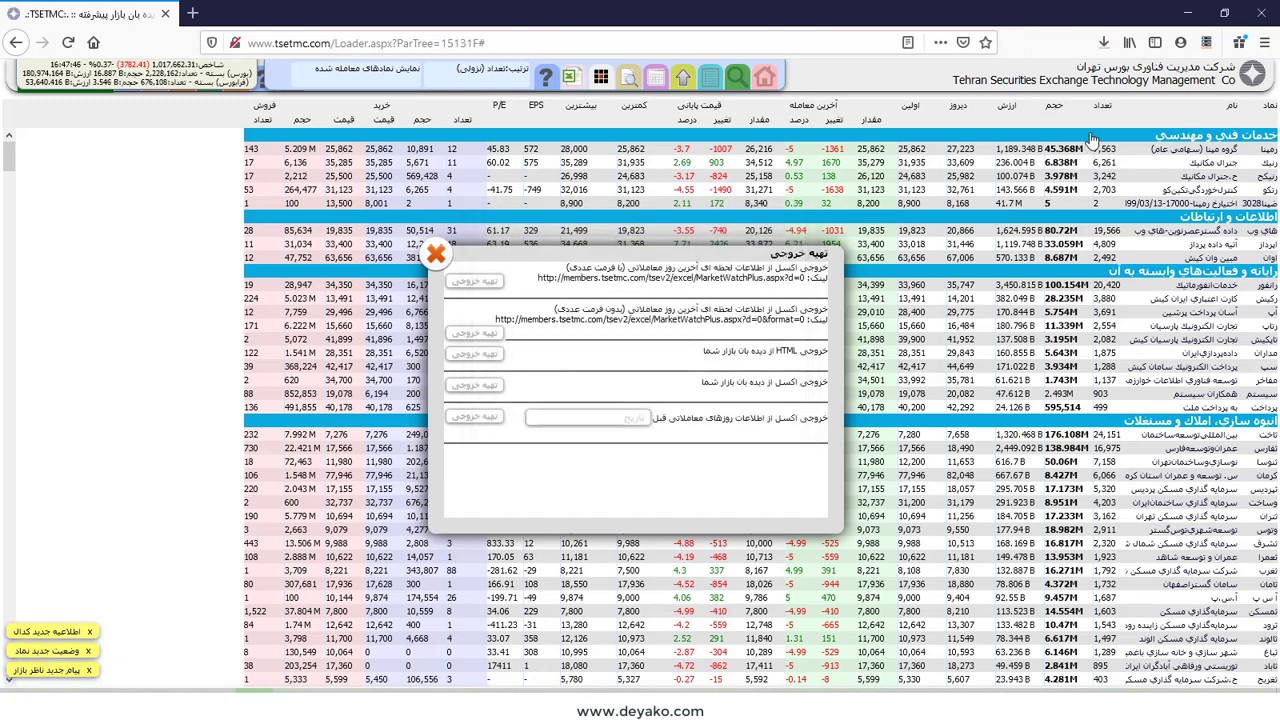
pyautogui.click(1104, 44)
pyautogui.click(1100, 92)
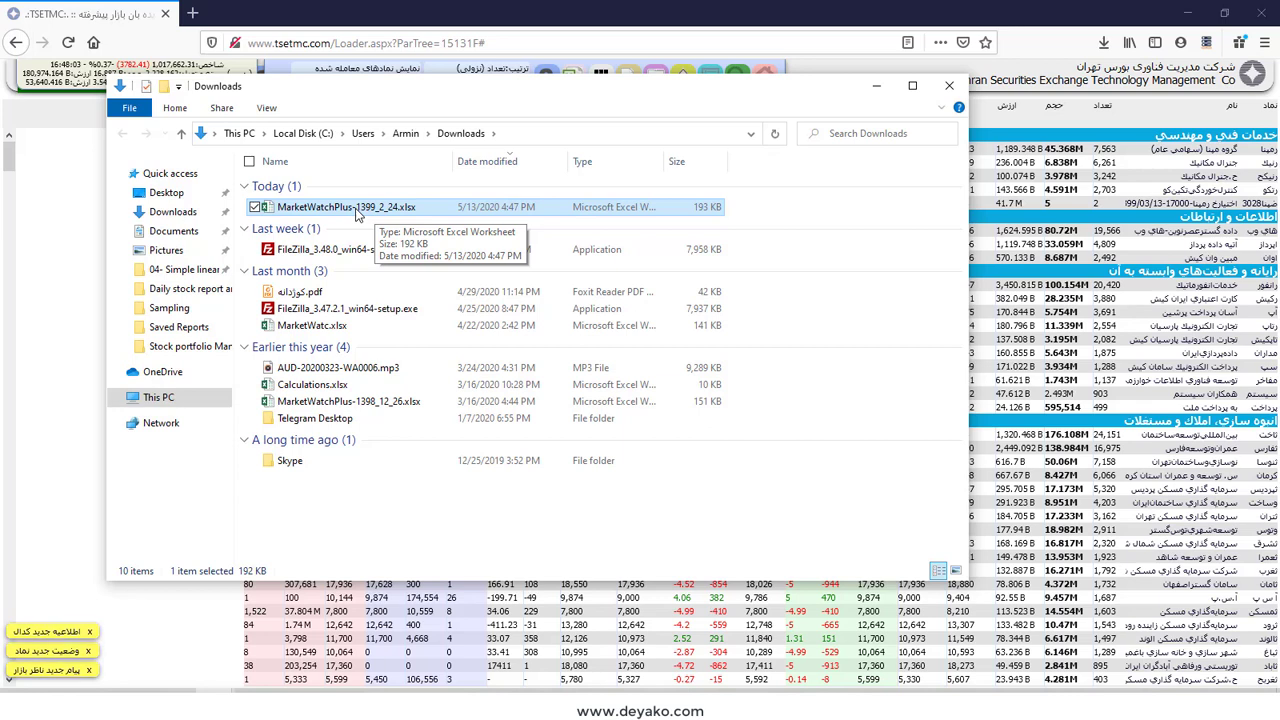
# Step: Rename MarketWatchPlus-1399_2_24.xlsx to MarketWatch.xlsx by removing 'Plus-1399_2_24' from the name
pyautogui.click(360, 209)
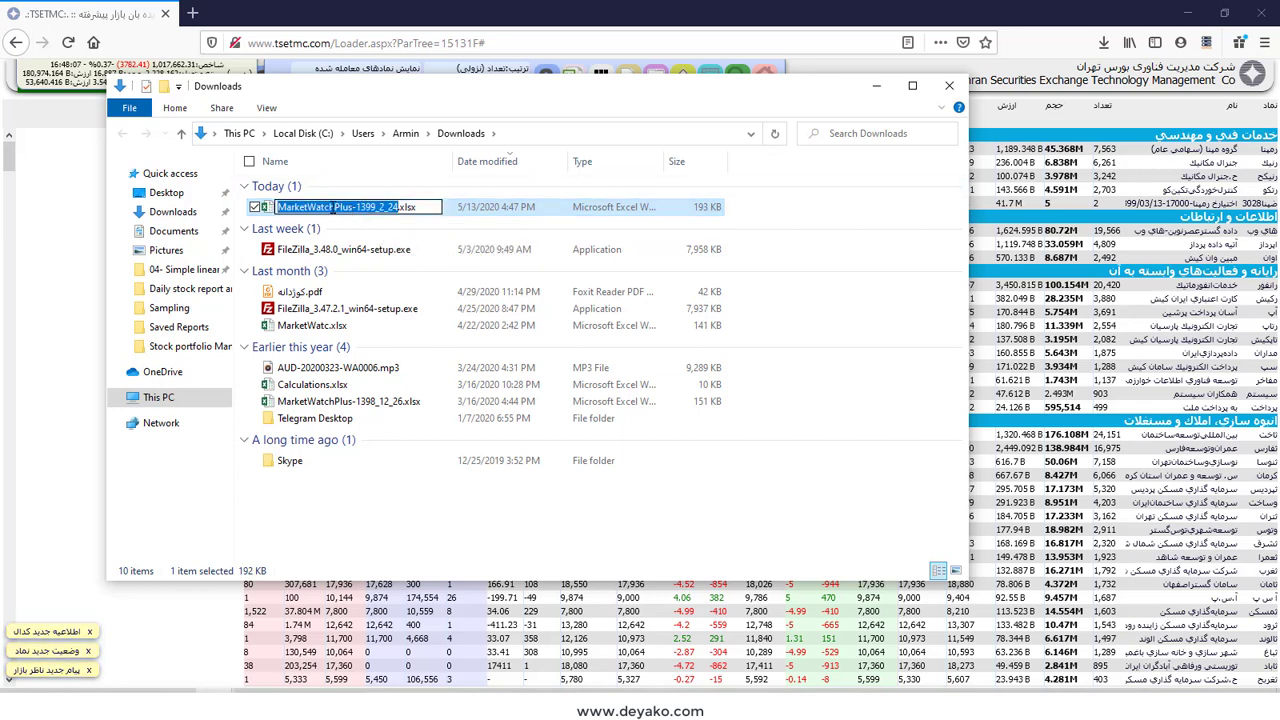
pyautogui.rightClick(356, 210)
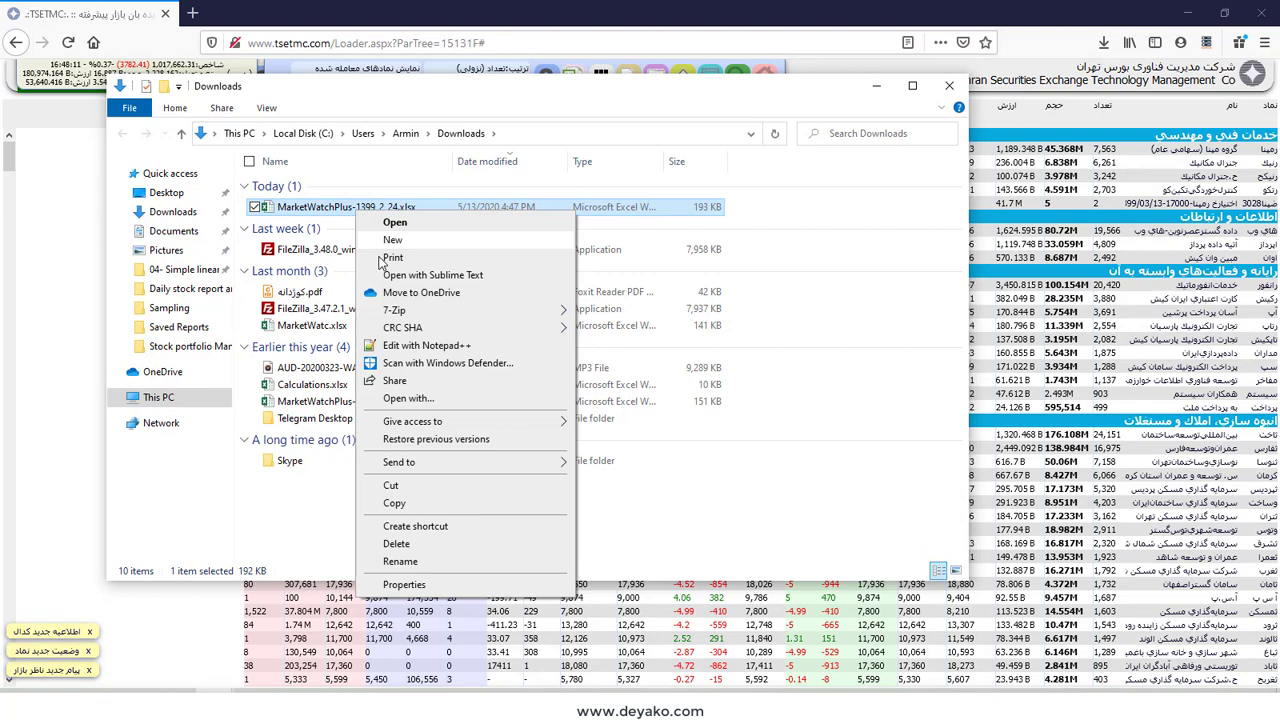
pyautogui.click(418, 562)
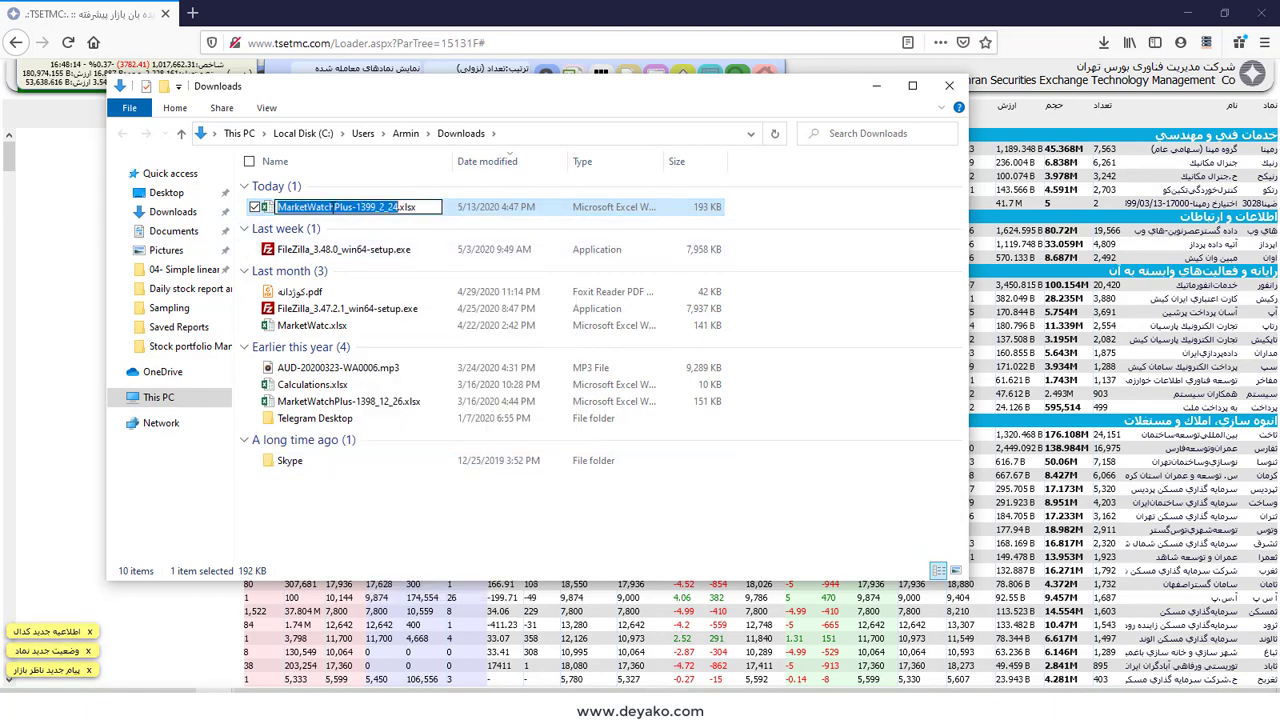
pyautogui.click(334, 207)
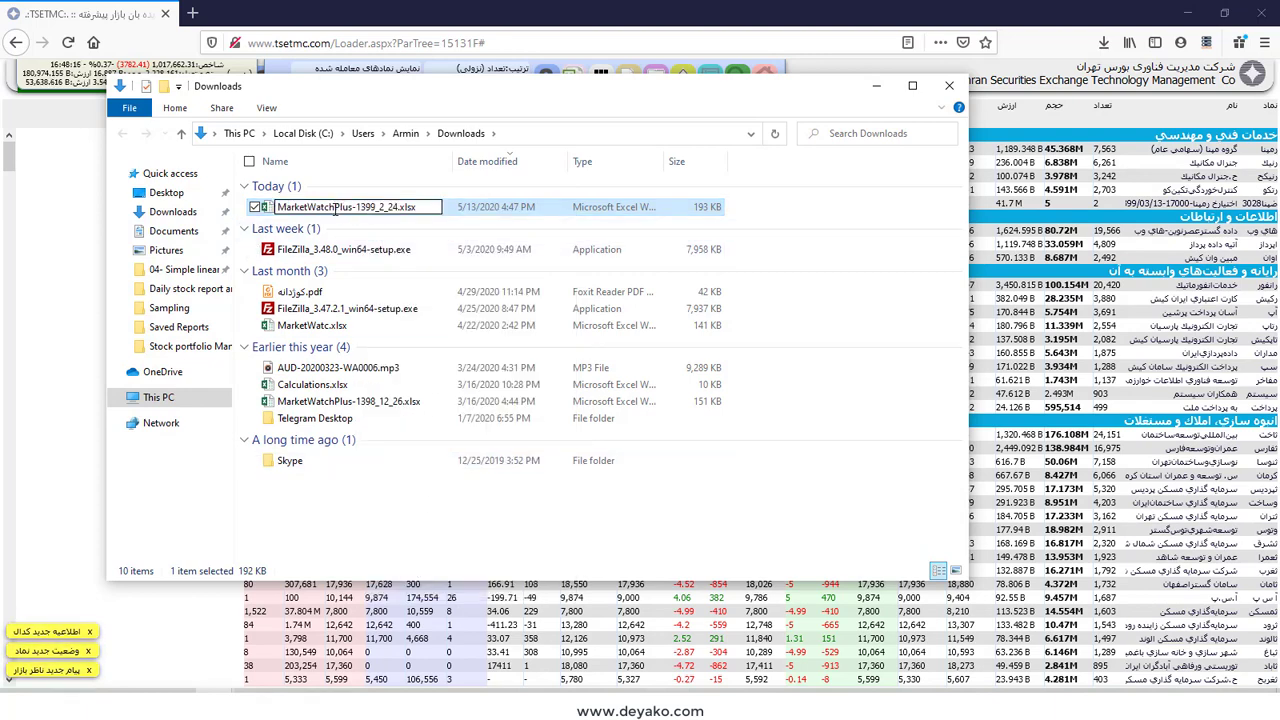
pyautogui.moveTo(334, 207); pyautogui.dragTo(398, 207)
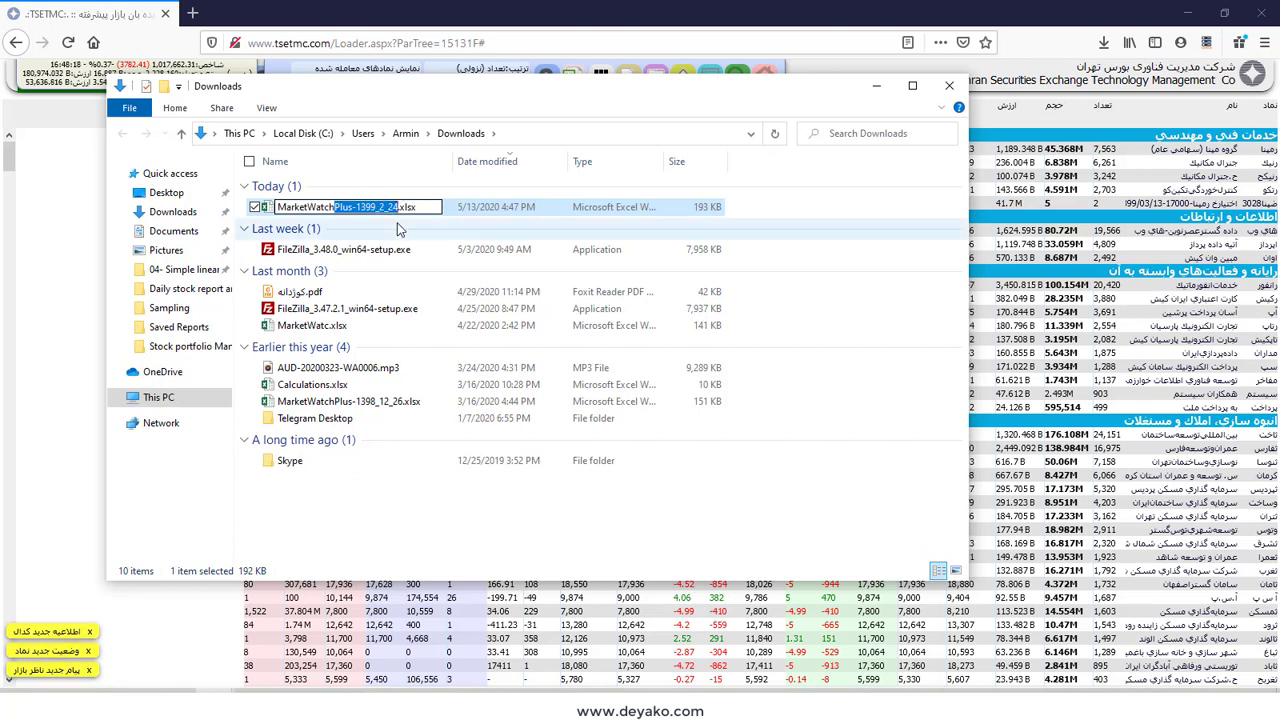
pyautogui.press('BackSpace')
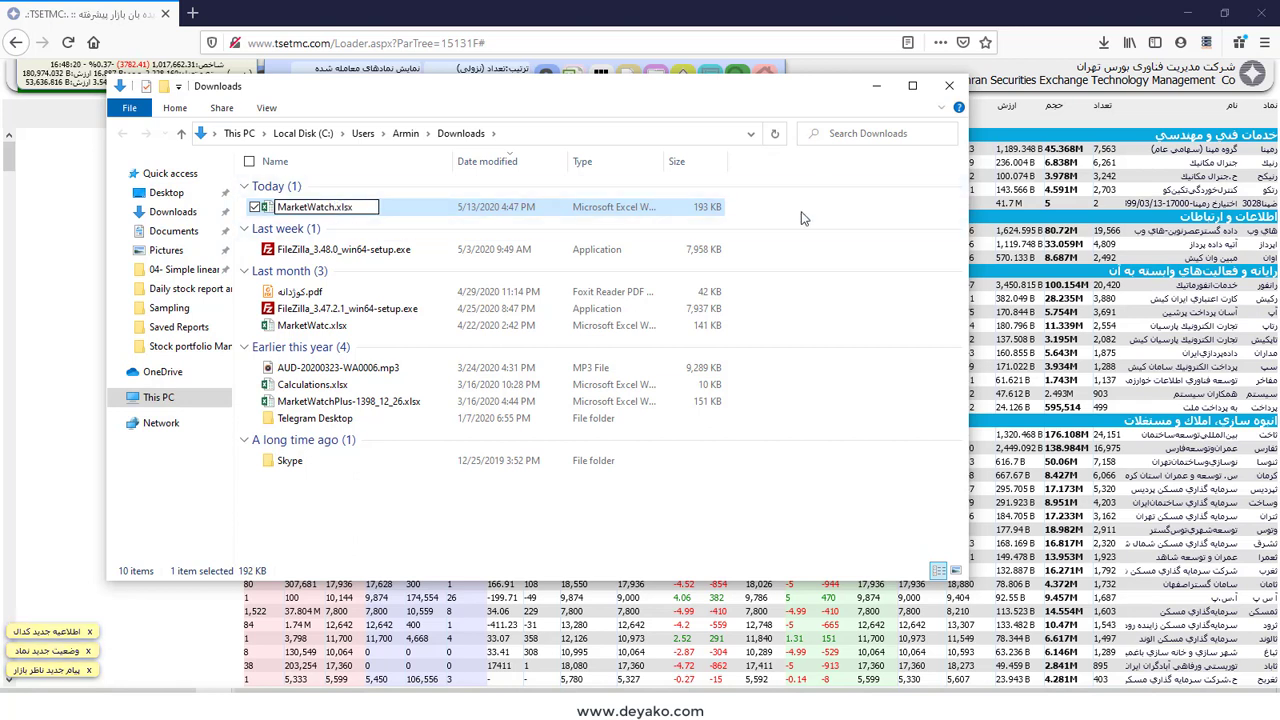
pyautogui.press('Return')
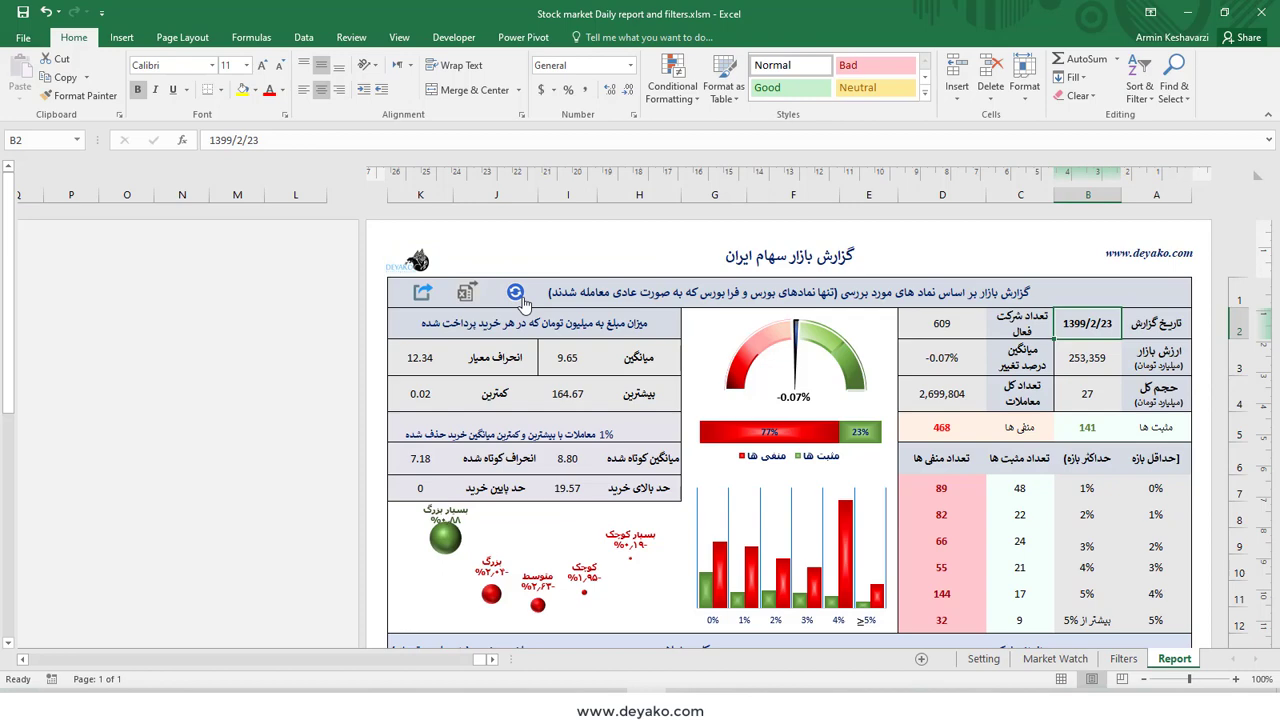
pyautogui.click(1055, 661)
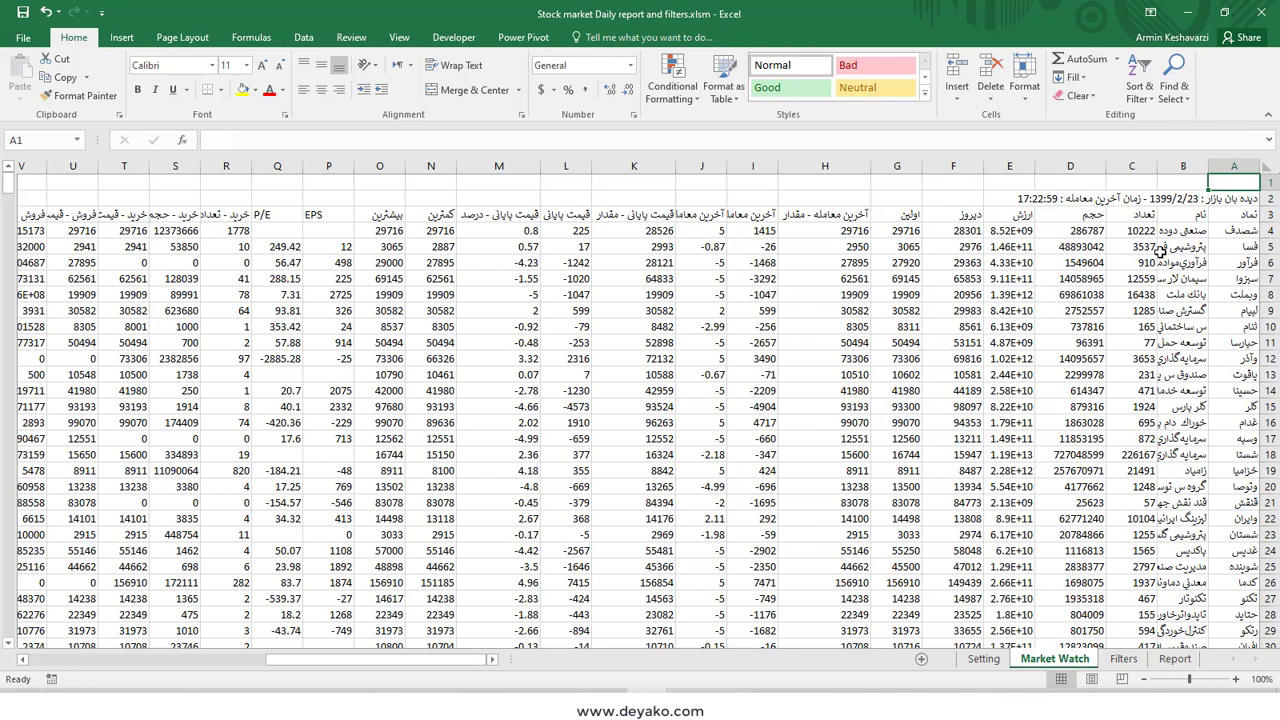
pyautogui.click(1175, 659)
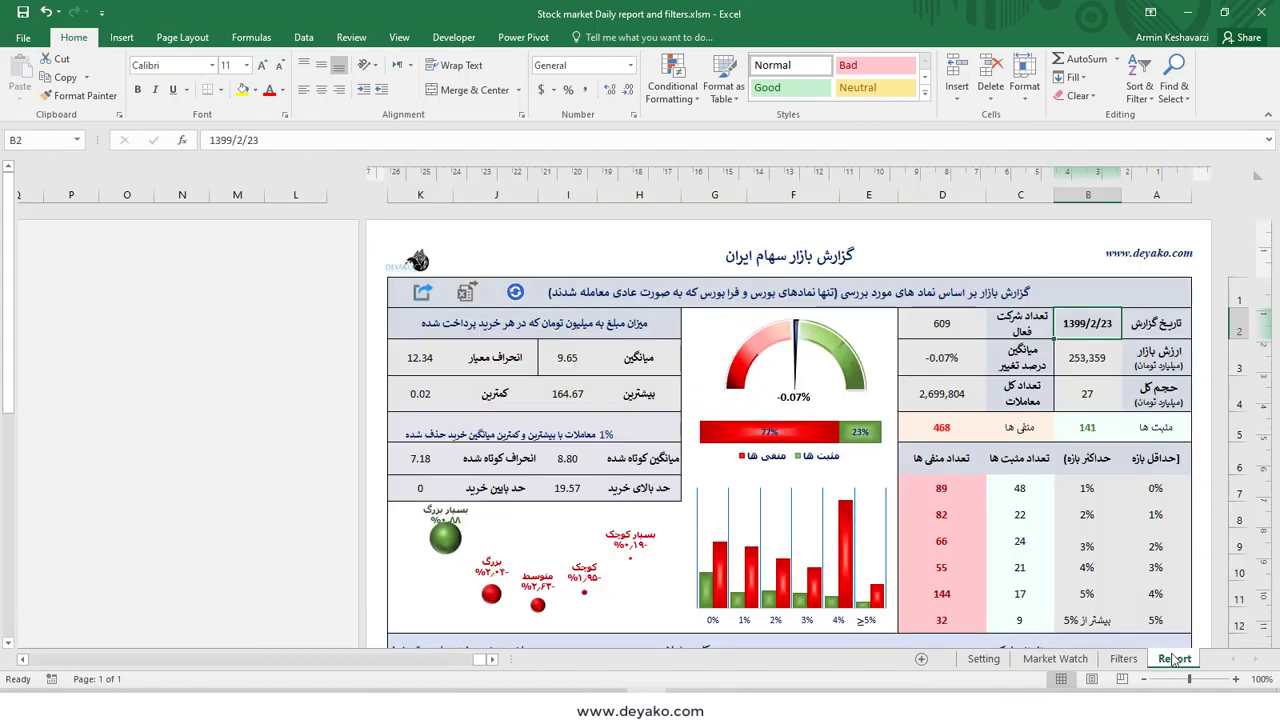
pyautogui.hotkey('ctrl', 'pageup')
pyautogui.click(1176, 659)
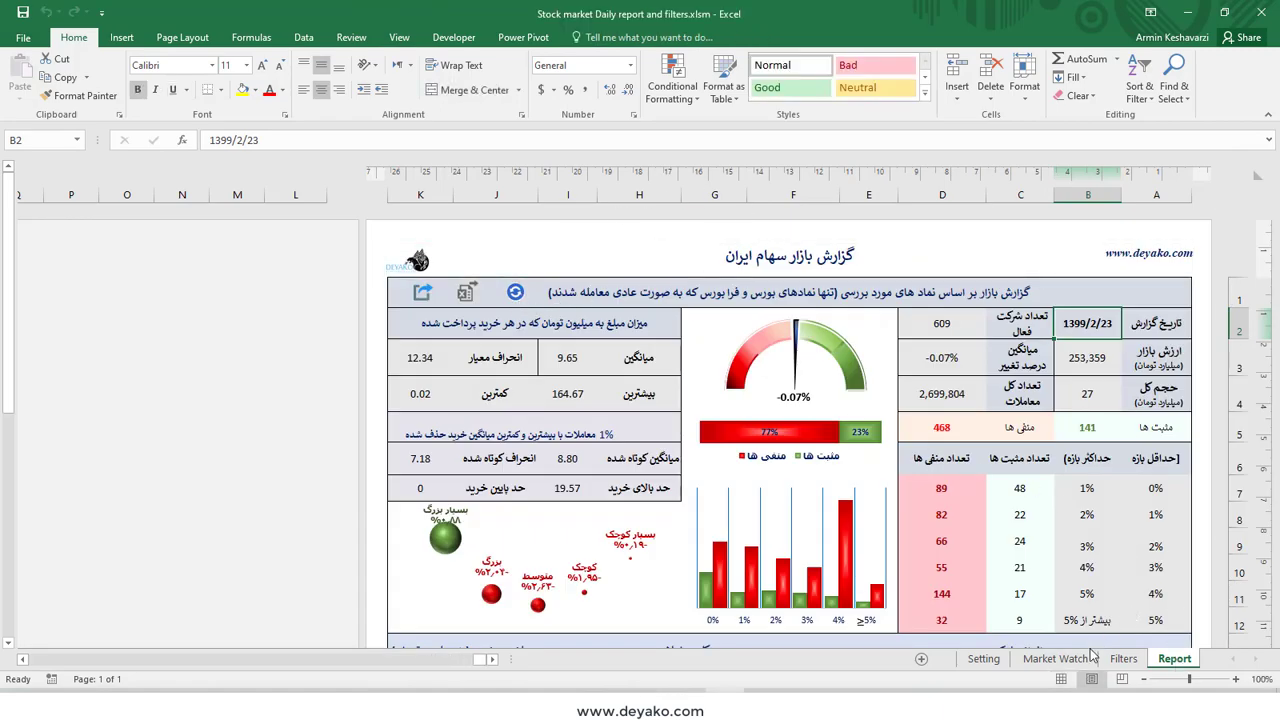
# Step: On the Setting sheet, delete the stored file path from merged cell E2
pyautogui.click(983, 659)
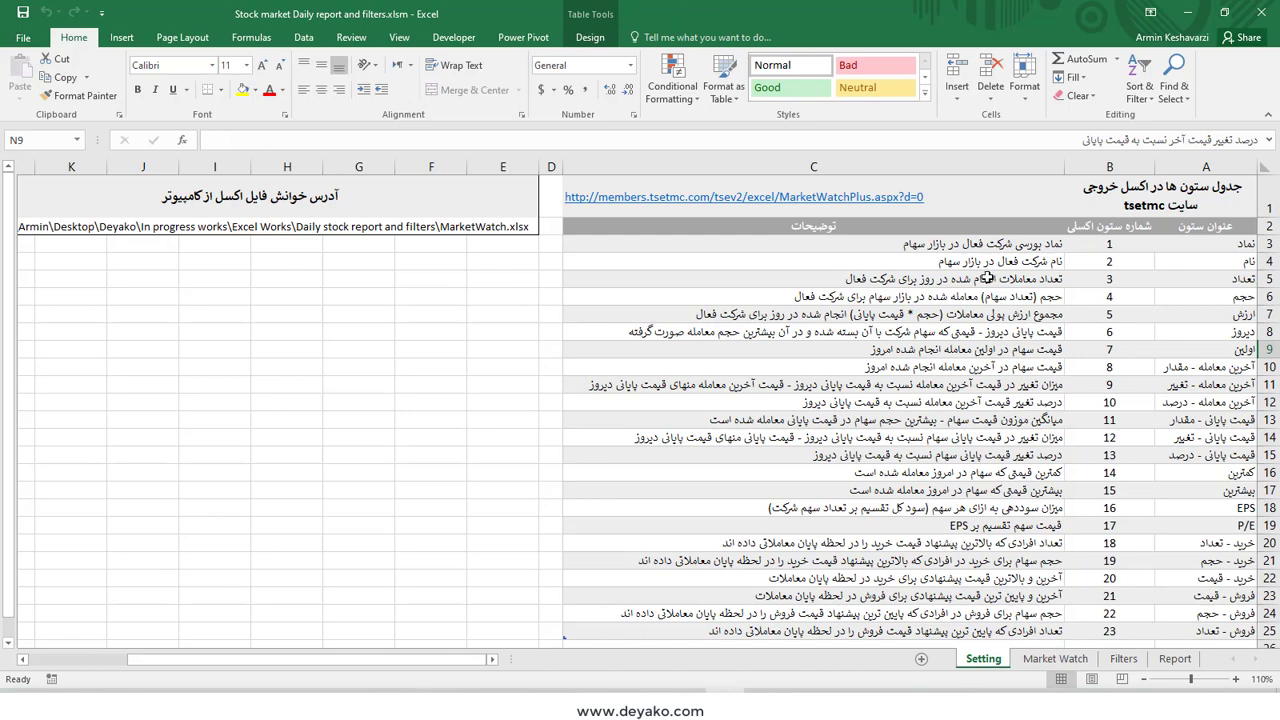
pyautogui.scroll(-2, 966, 316)
pyautogui.scroll(2, 850, 380)
pyautogui.click(43, 226)
pyautogui.press('F2')
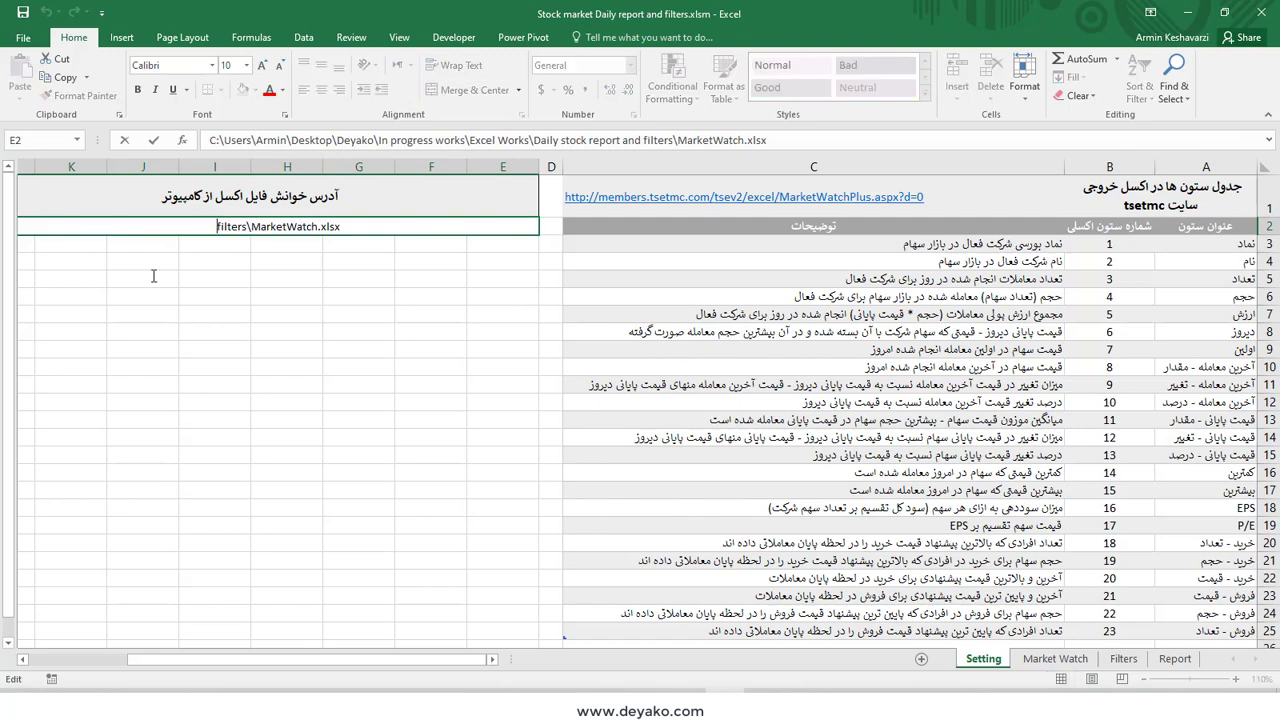
pyautogui.press('Escape')
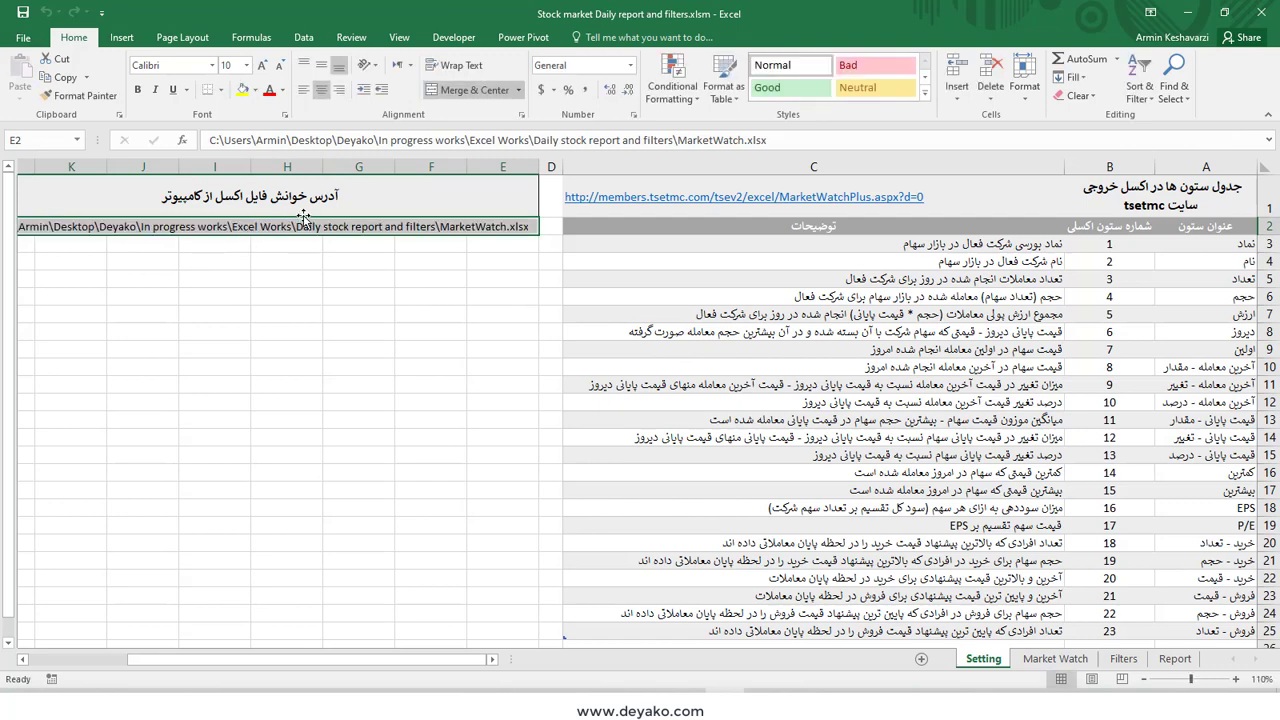
pyautogui.press('Delete')
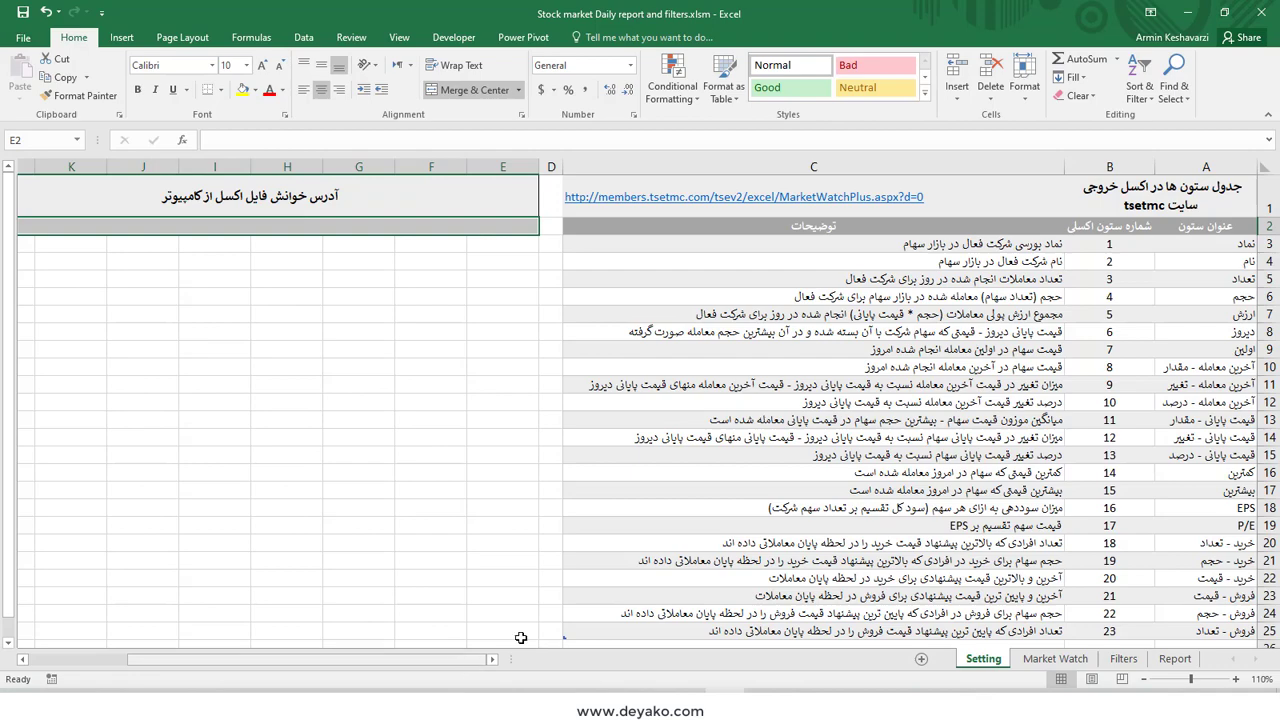
# Step: Check the Market Watch sheet's header and first data row A3:H4, then return to Setting
pyautogui.scroll(-1, 1203, 289)
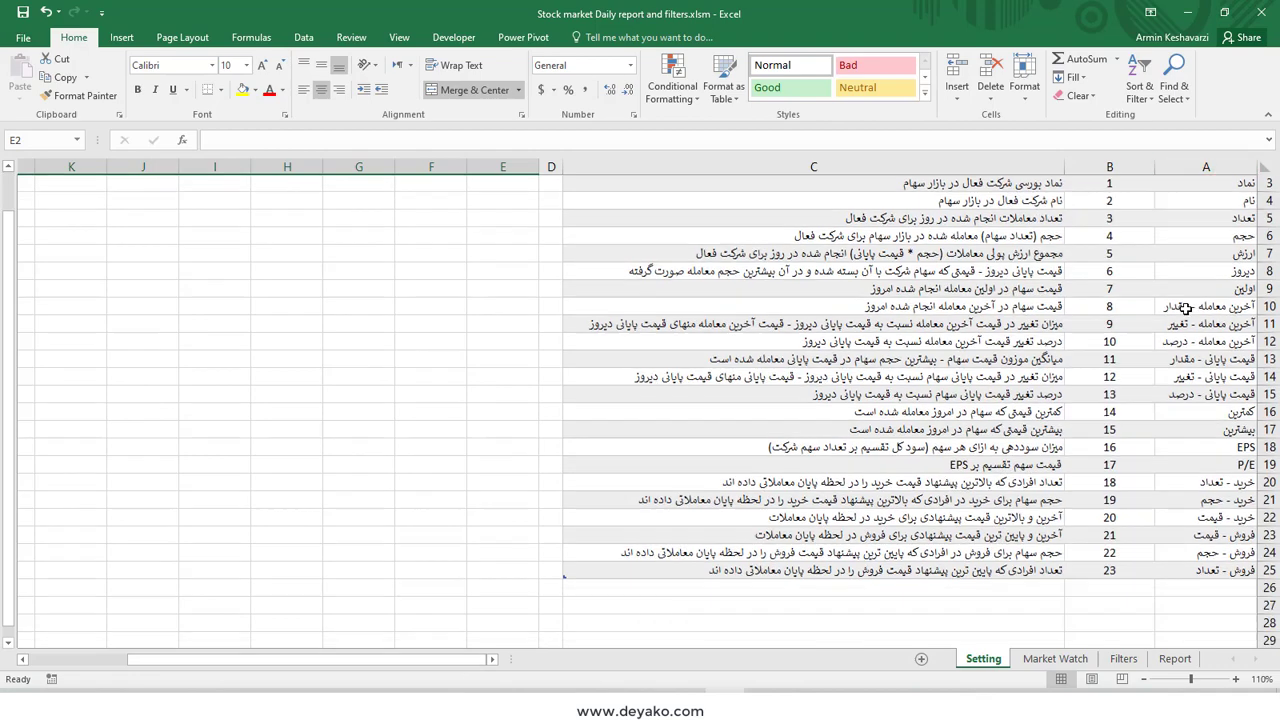
pyautogui.scroll(-3, 1195, 330)
pyautogui.scroll(4, 1170, 369)
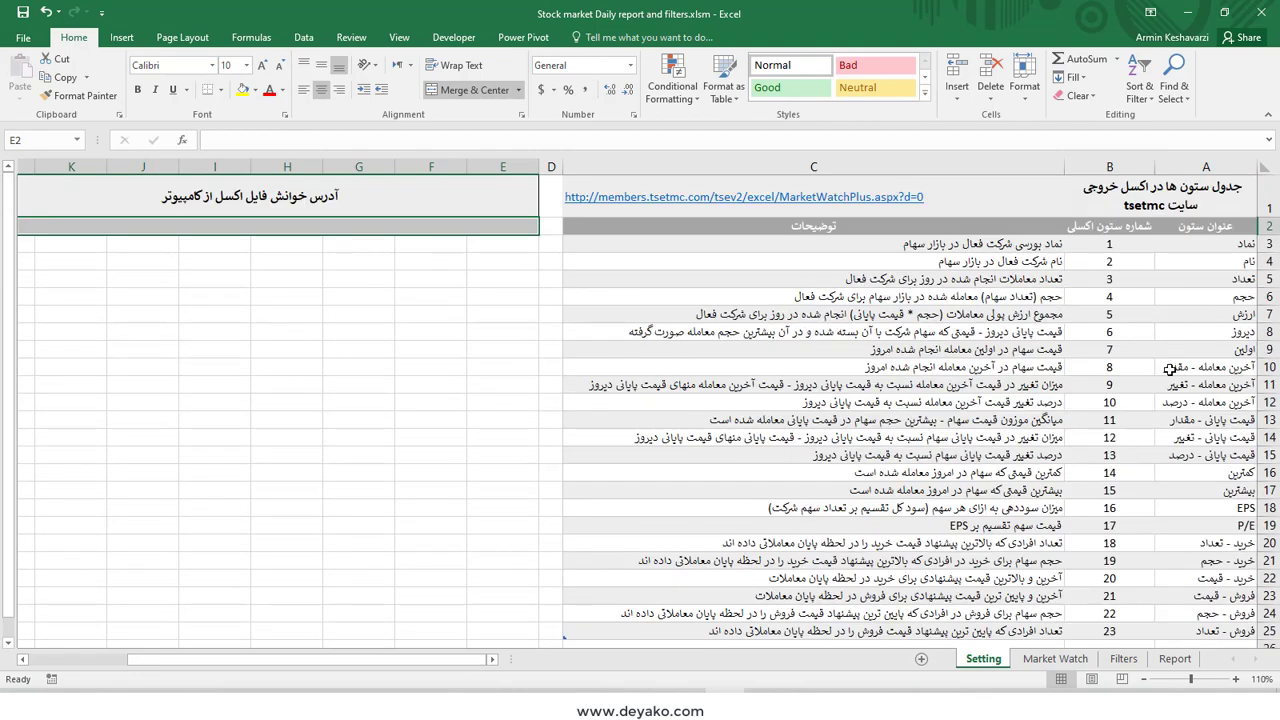
pyautogui.click(1070, 659)
pyautogui.moveTo(1236, 220); pyautogui.dragTo(790, 238)
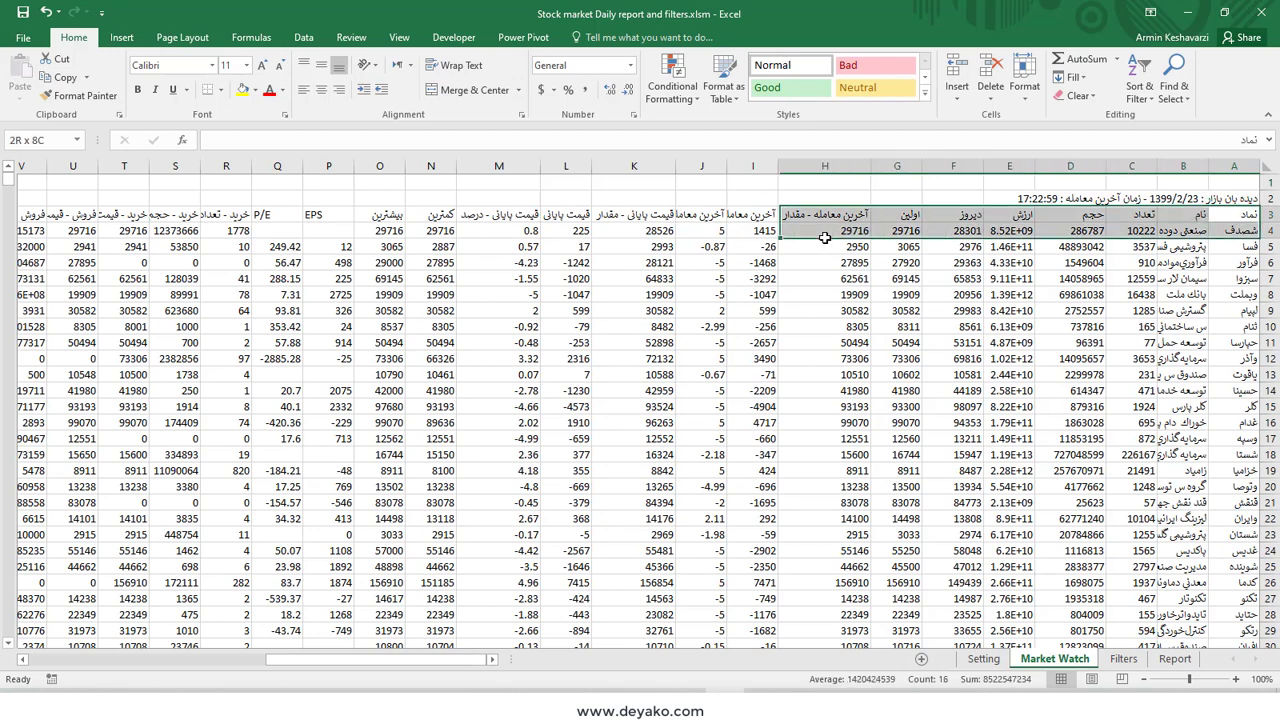
pyautogui.click(983, 659)
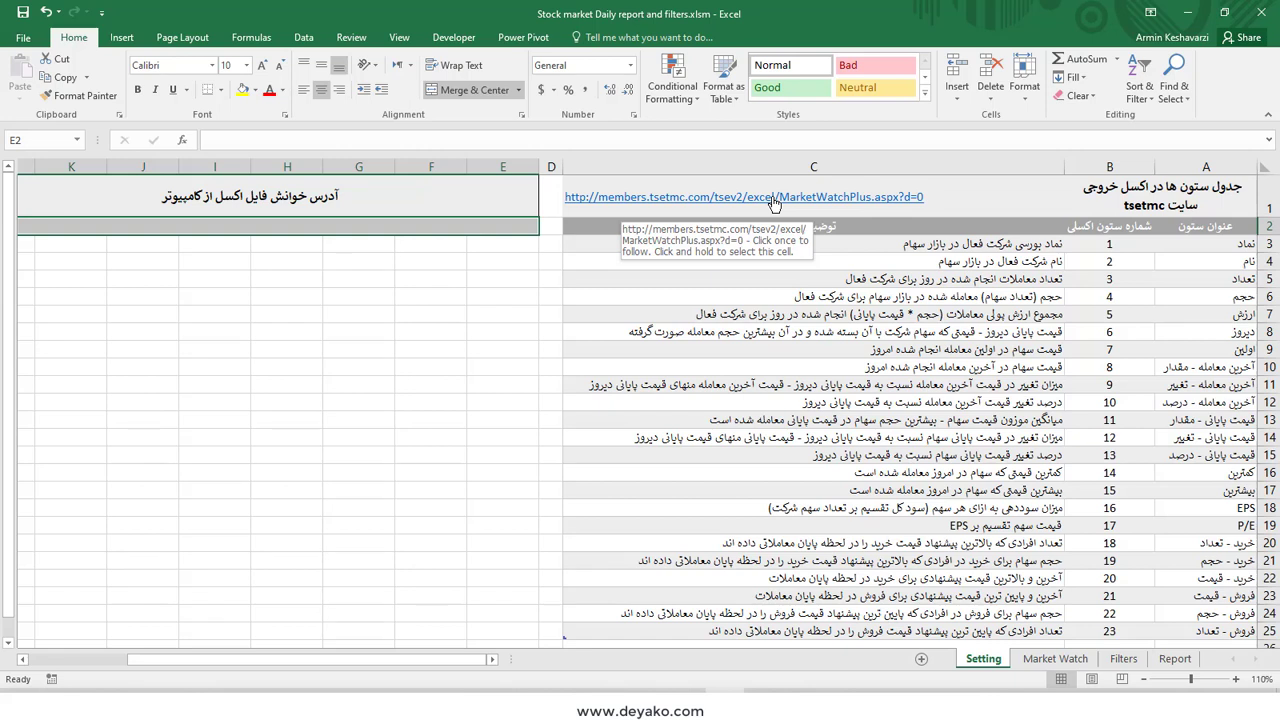
# Step: Follow the MarketWatchPlus link in cell C1 to open the 1399/2/24 data read-only
pyautogui.moveTo(450, 660)
pyautogui.mouseDown()
pyautogui.moveTo(405, 668)
pyautogui.moveTo(430, 663)
pyautogui.mouseUp()
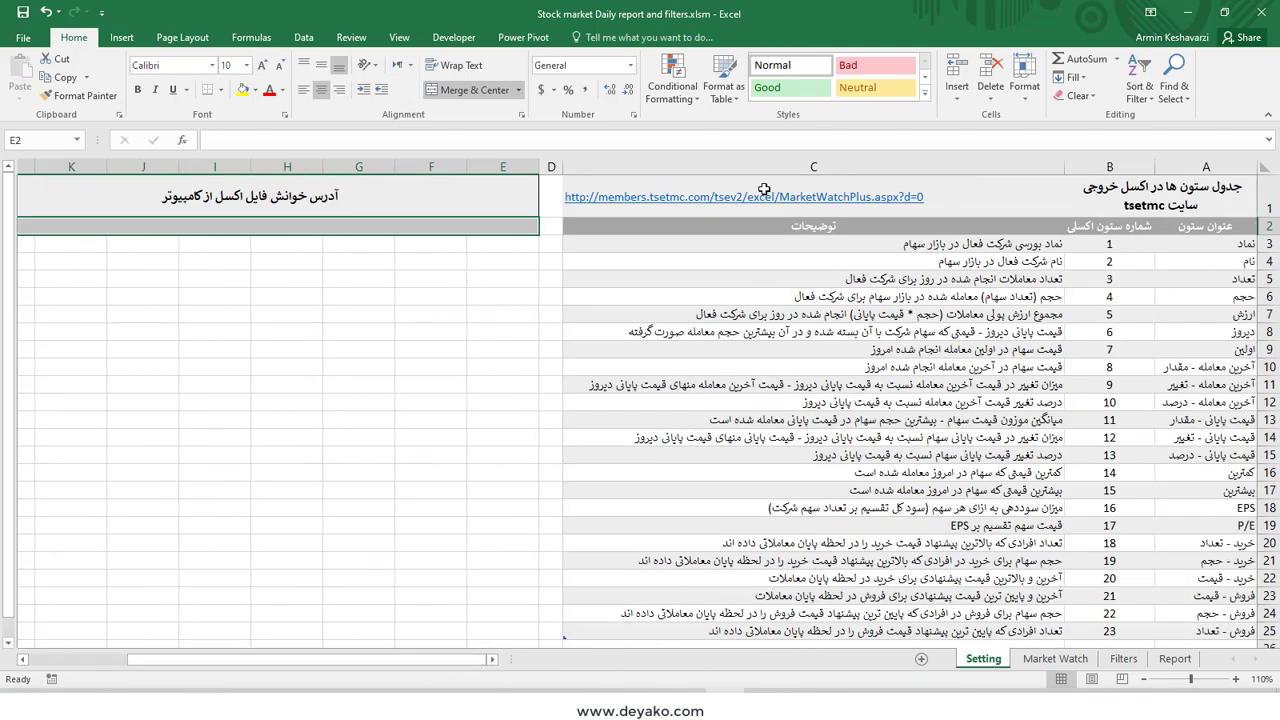
pyautogui.click(736, 207)
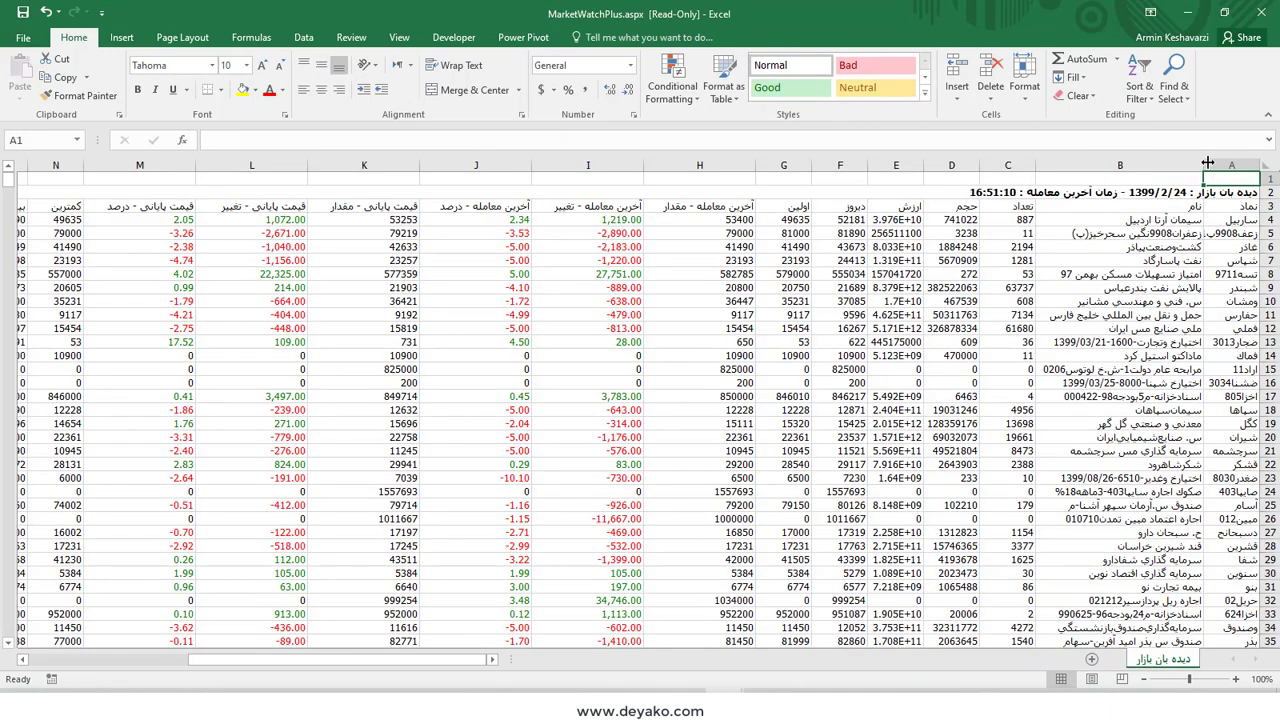
# Step: Save As the downloaded data to Desktop\MarketWatch.xlsx, confirming the overwrite of the old copy
pyautogui.click(22, 37)
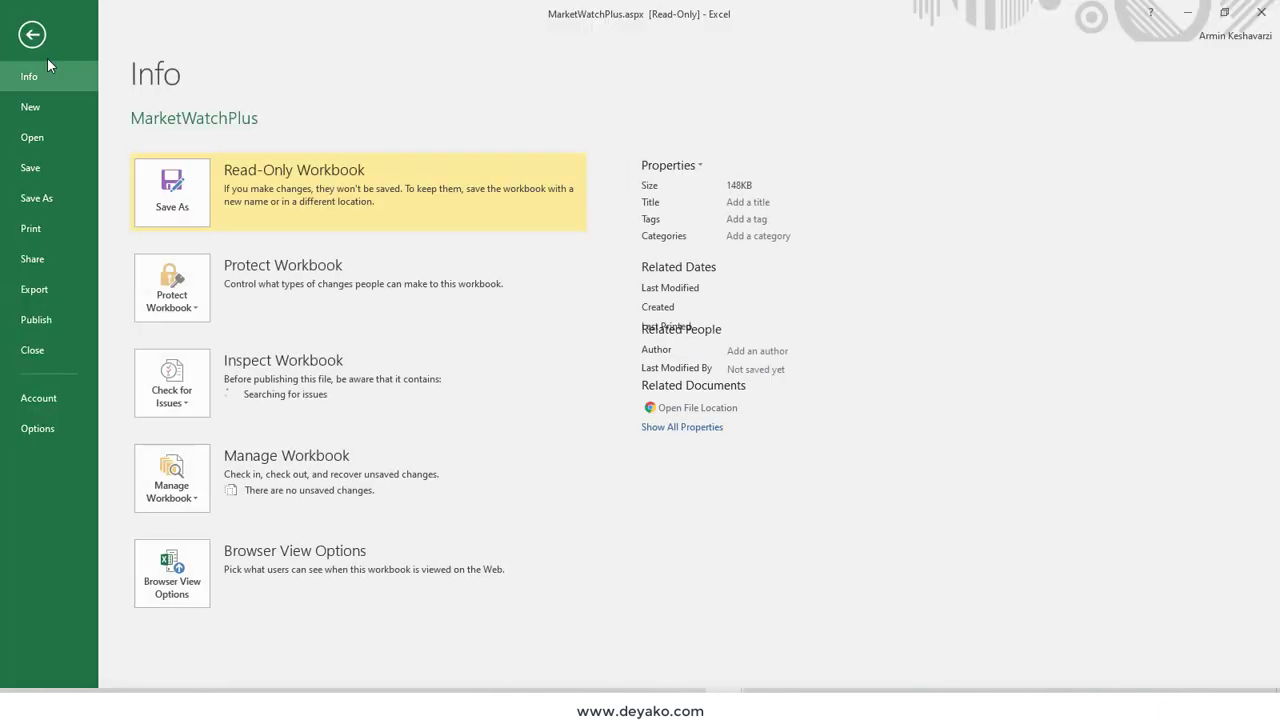
pyautogui.click(49, 196)
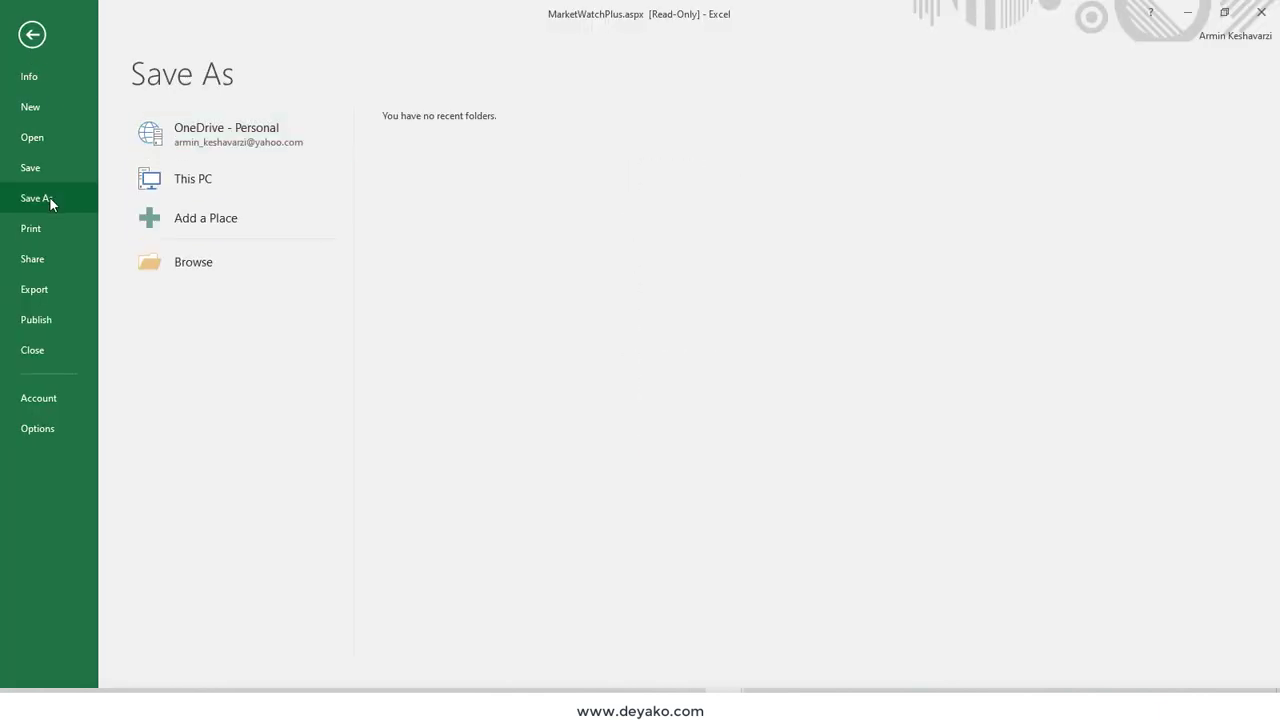
pyautogui.click(214, 175)
pyautogui.click(214, 177)
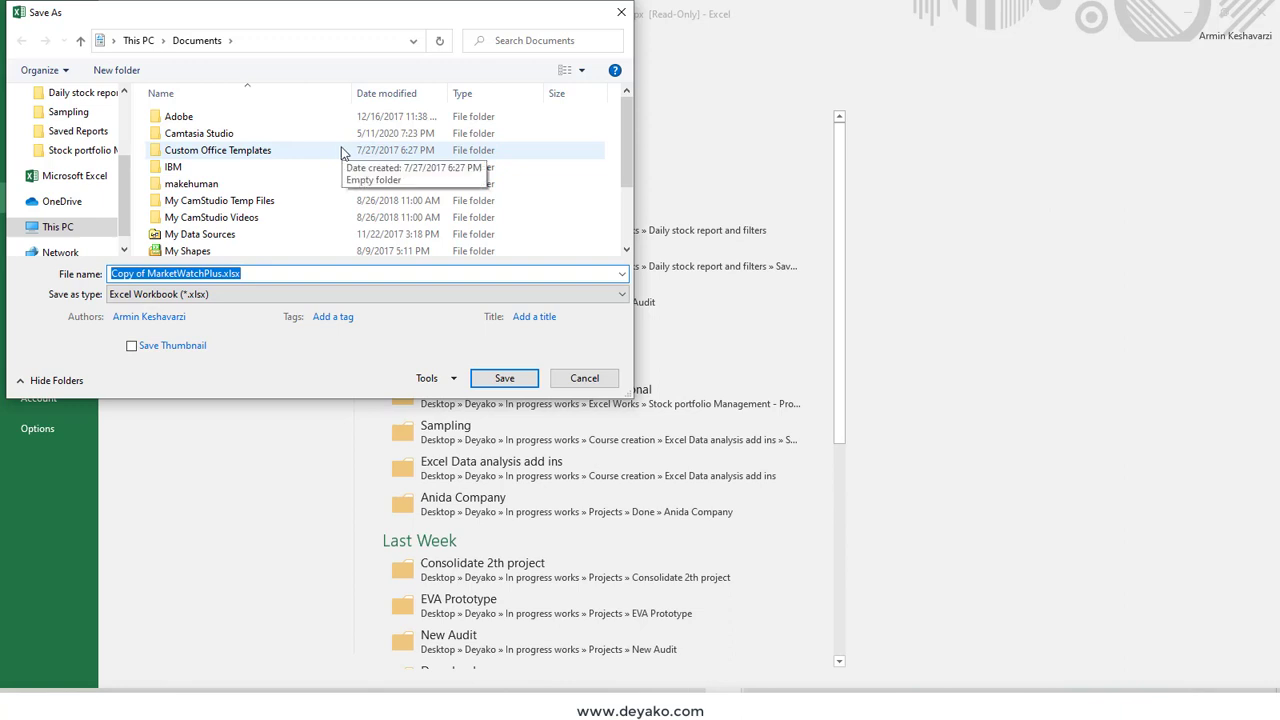
pyautogui.scroll(5, 110, 190)
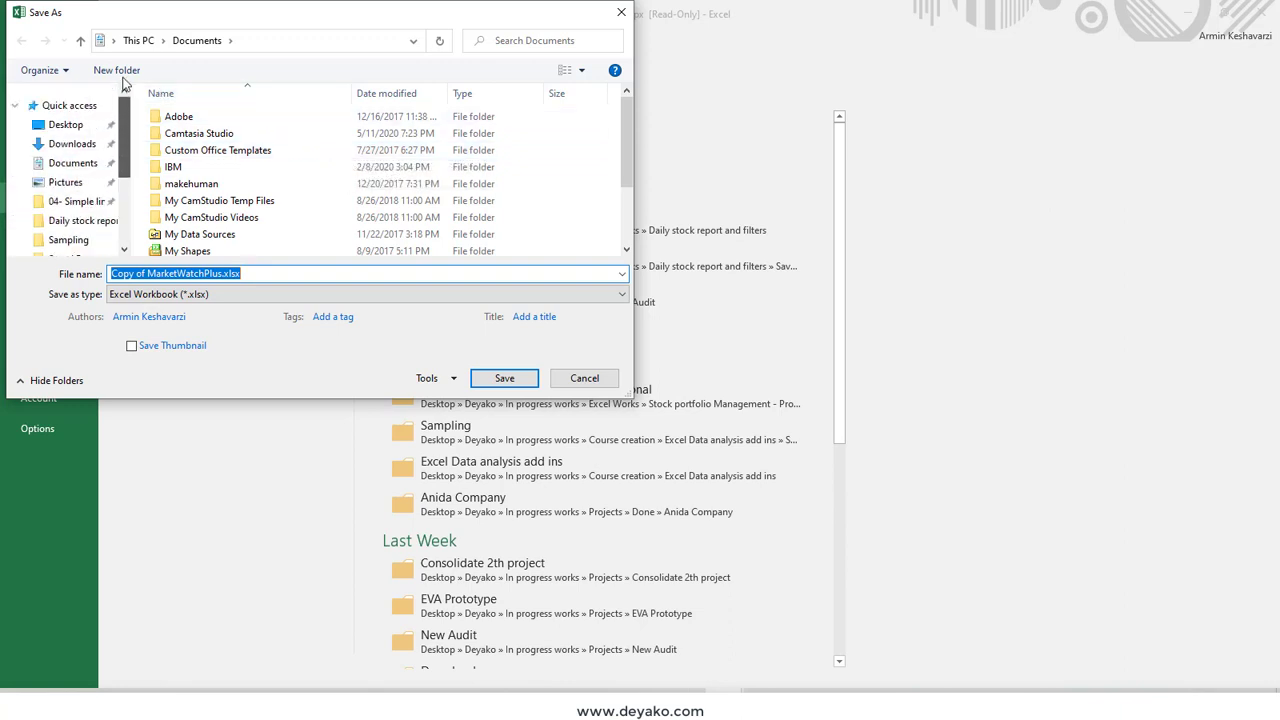
pyautogui.click(66, 125)
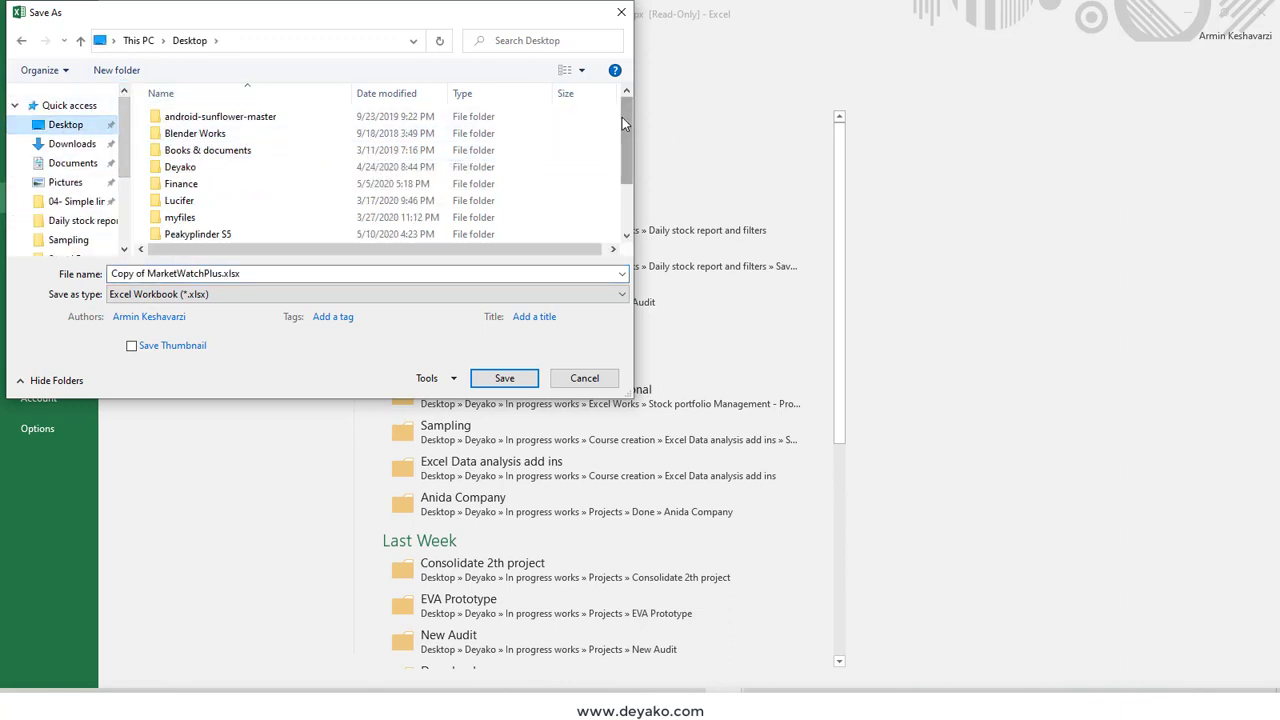
pyautogui.moveTo(622, 117); pyautogui.dragTo(624, 178)
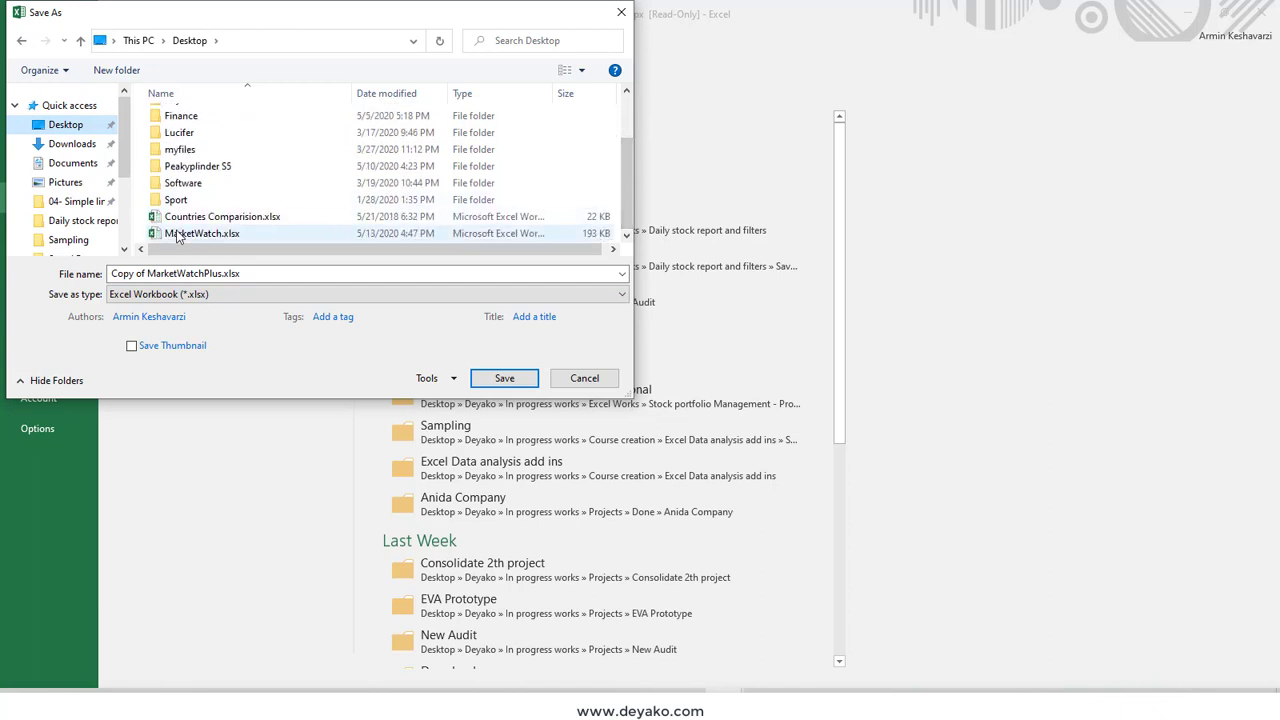
pyautogui.click(186, 234)
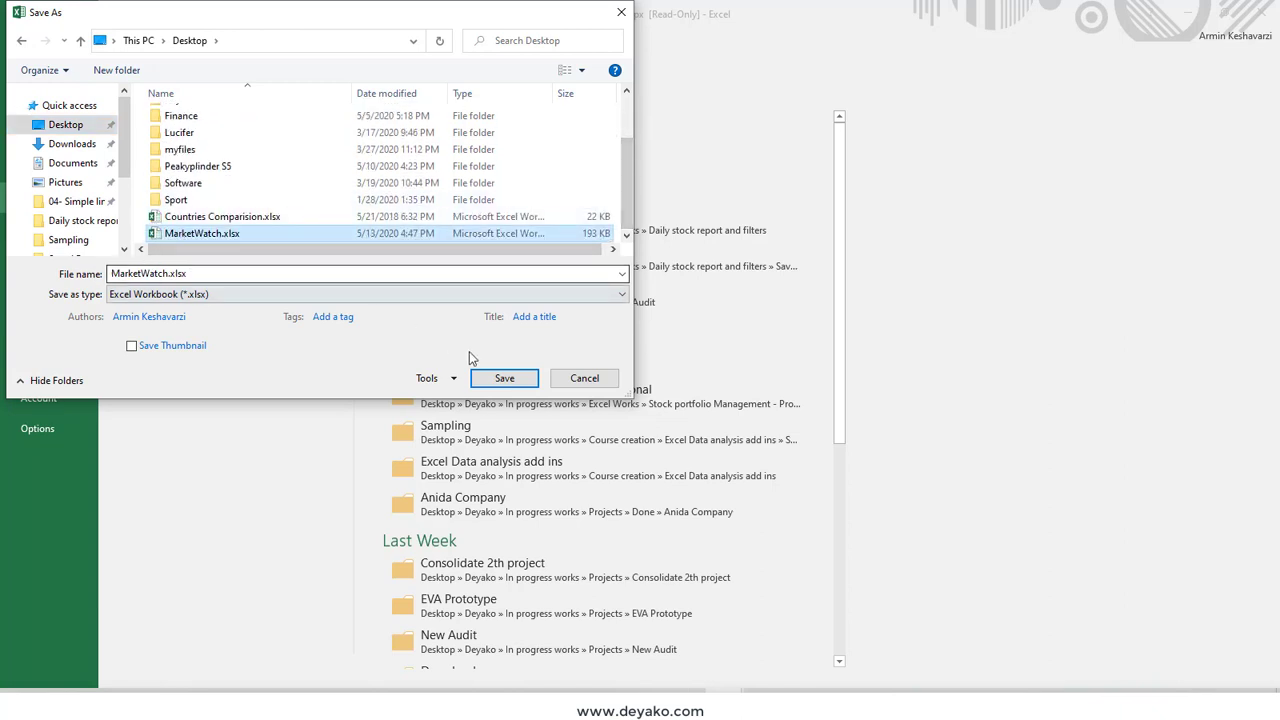
pyautogui.click(504, 378)
pyautogui.click(676, 358)
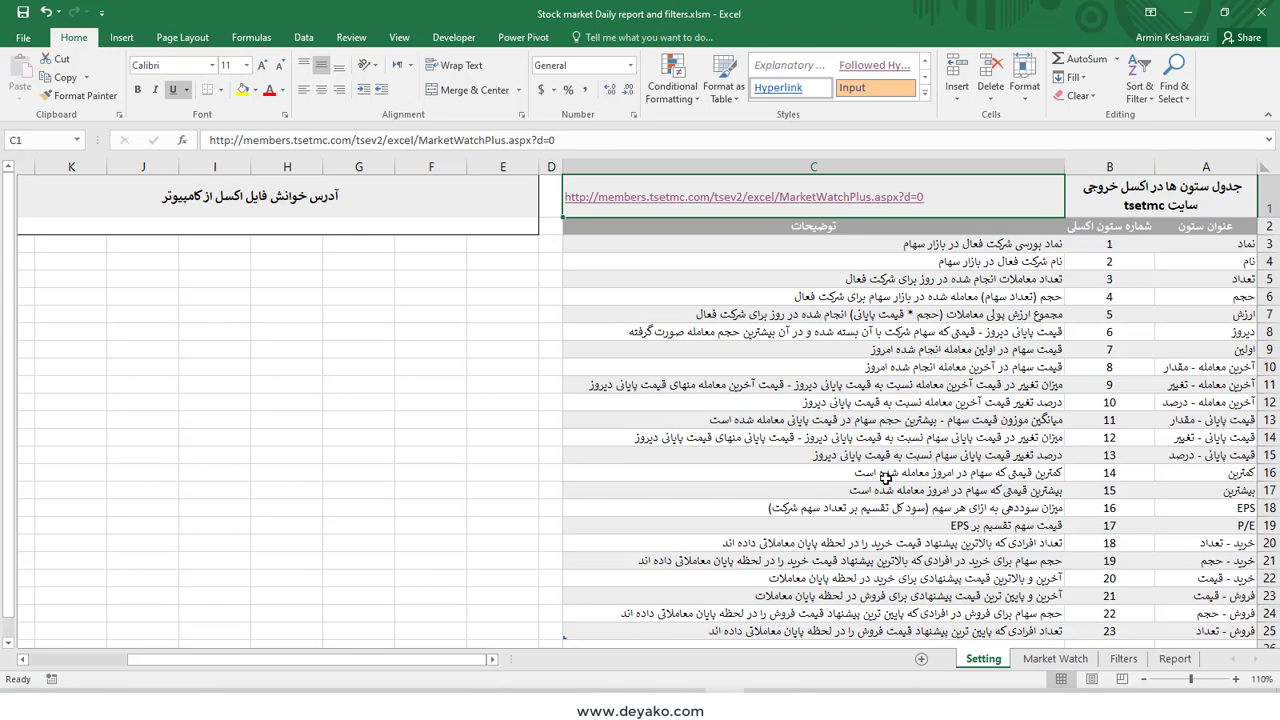
pyautogui.scroll(-2, 1148, 271)
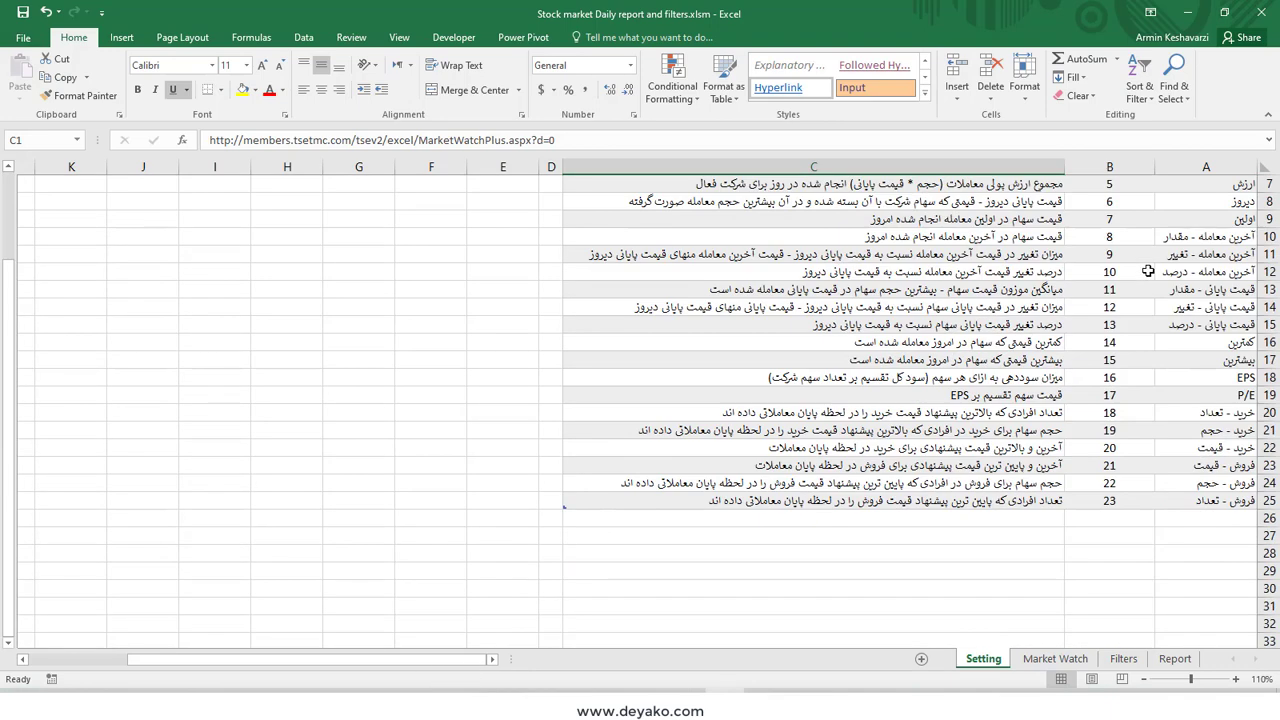
pyautogui.scroll(2, 1148, 271)
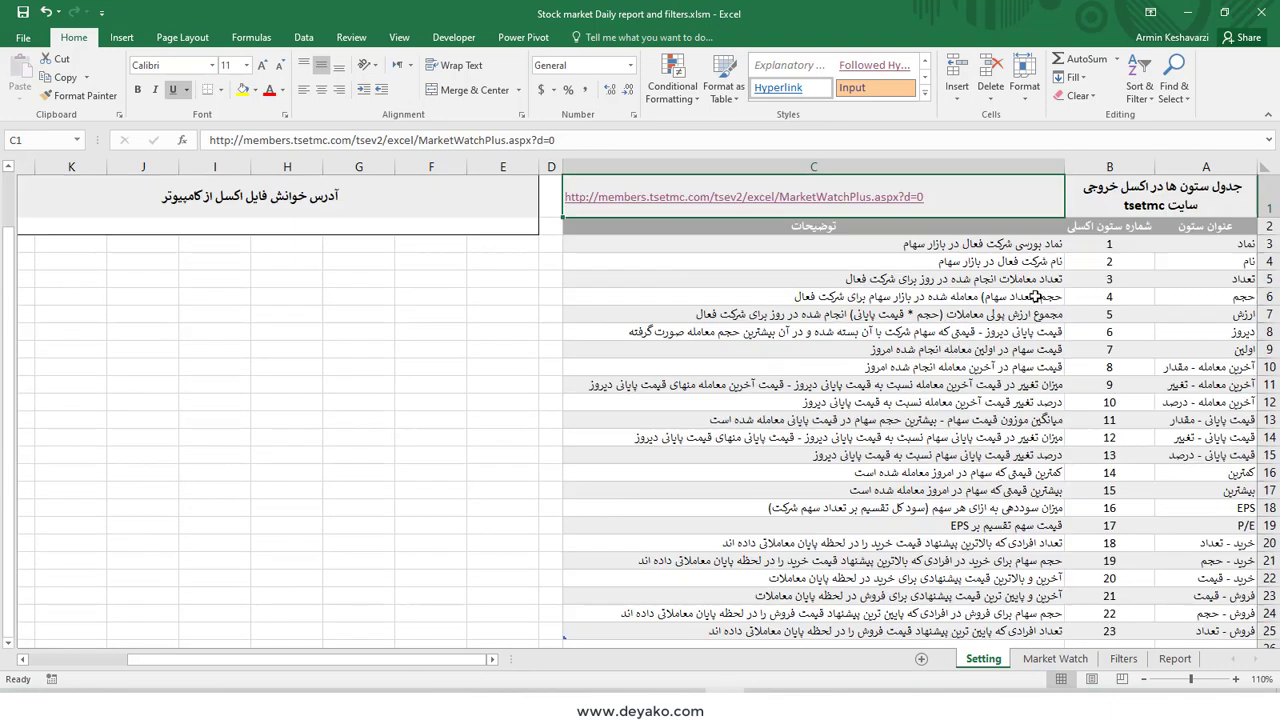
pyautogui.click(1090, 660)
pyautogui.hotkey('ctrl', 'pageup')
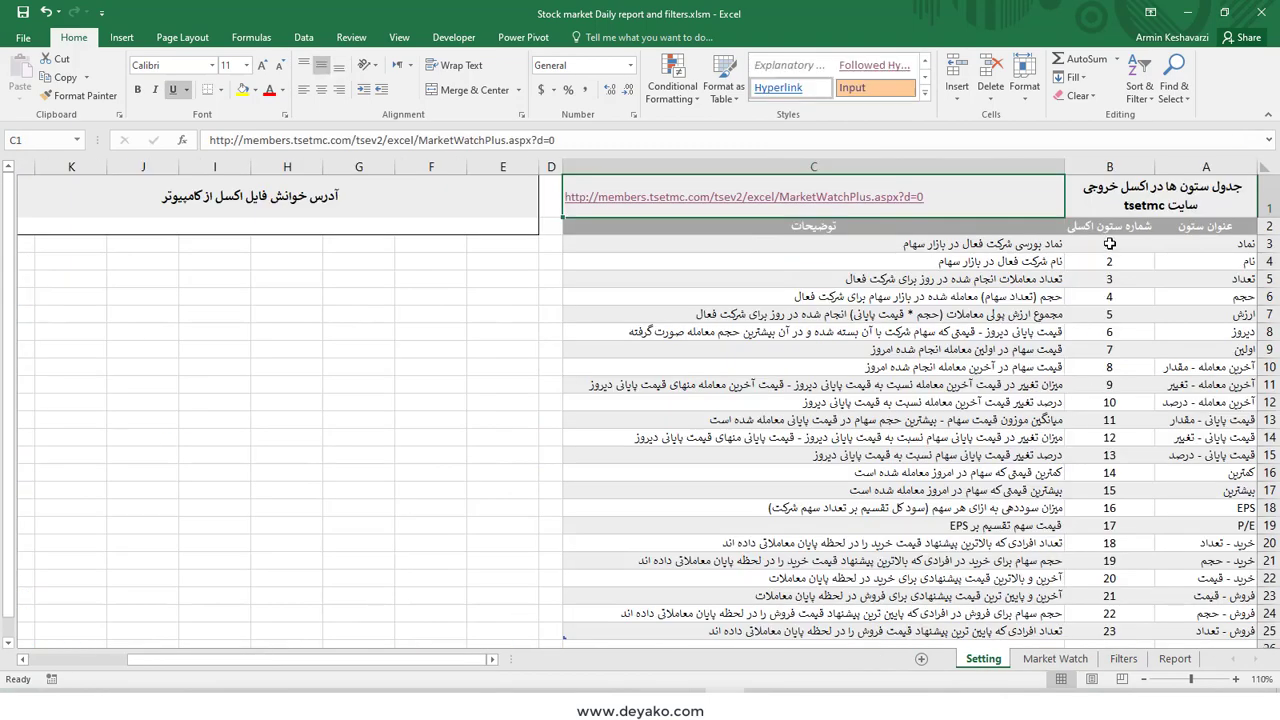
pyautogui.moveTo(1109, 184); pyautogui.dragTo(1088, 549)
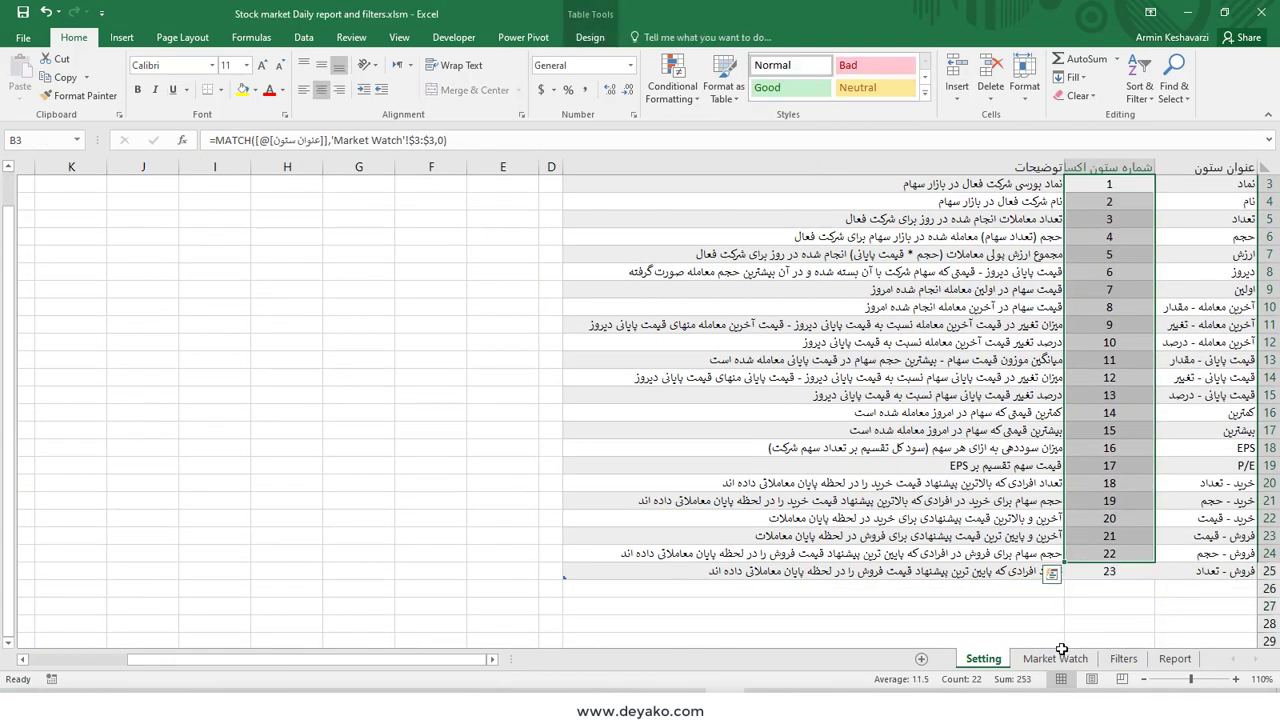
pyautogui.click(1055, 659)
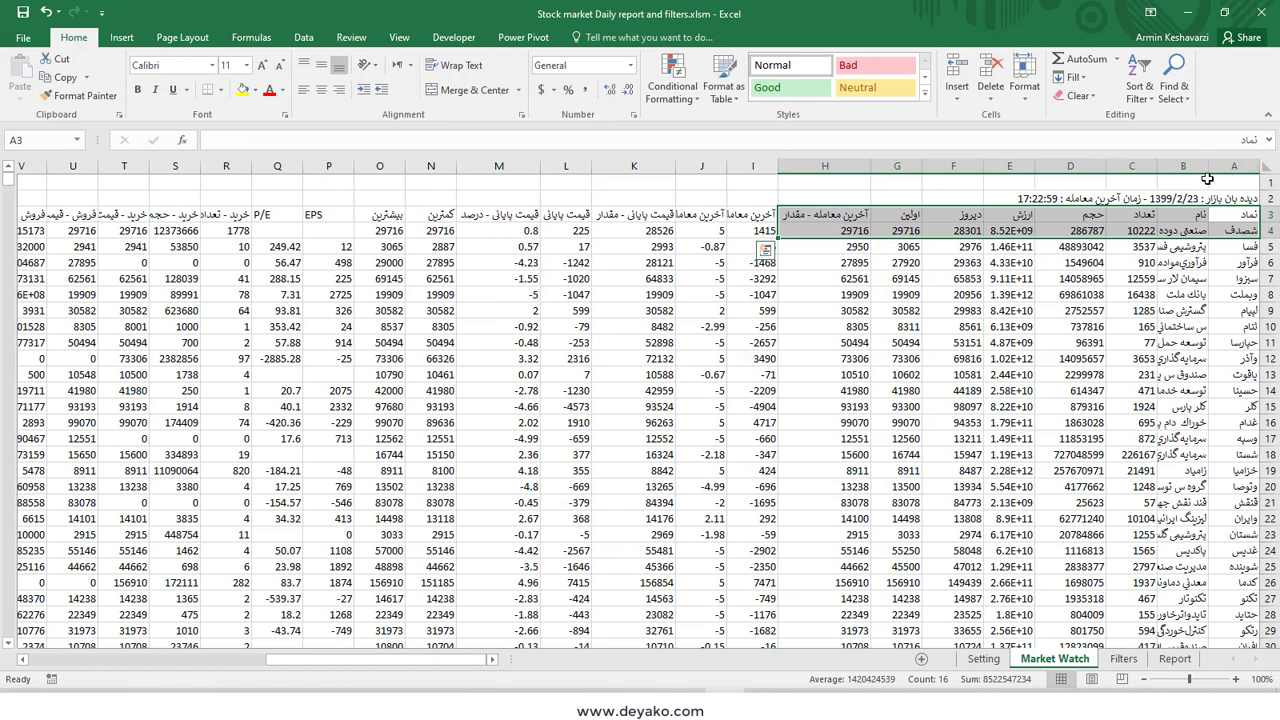
pyautogui.click(983, 659)
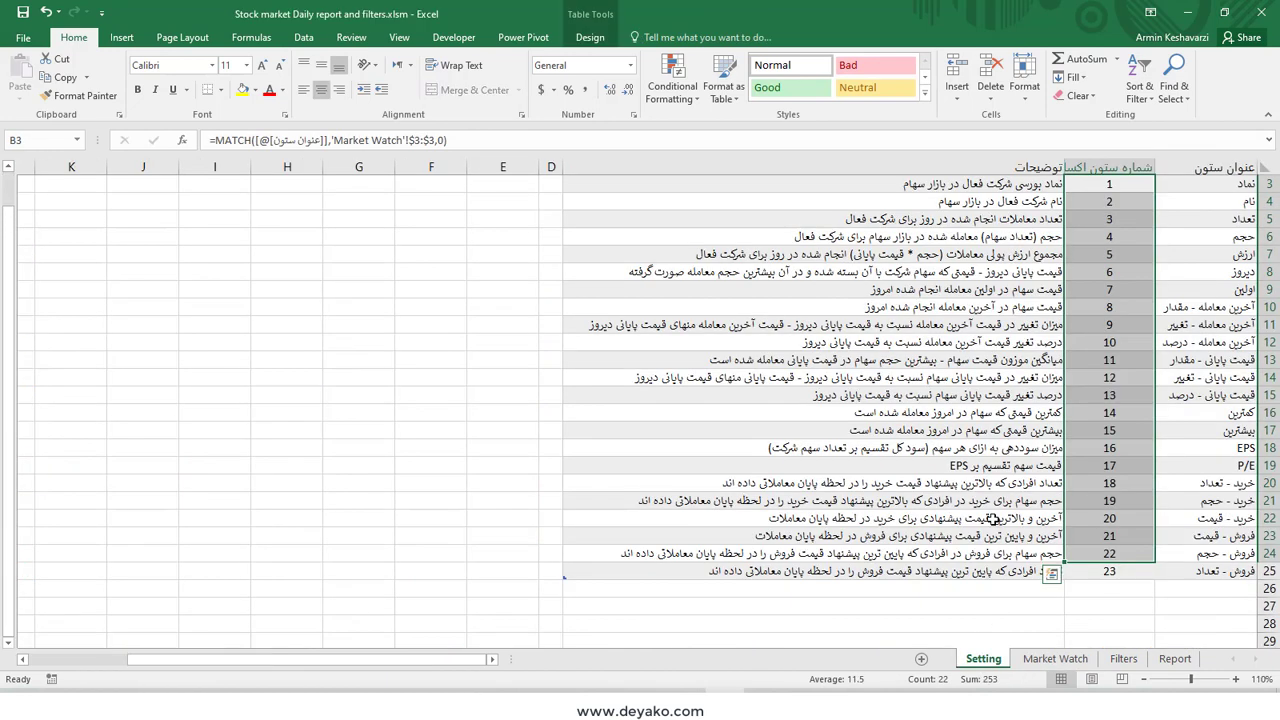
pyautogui.scroll(1, 930, 497)
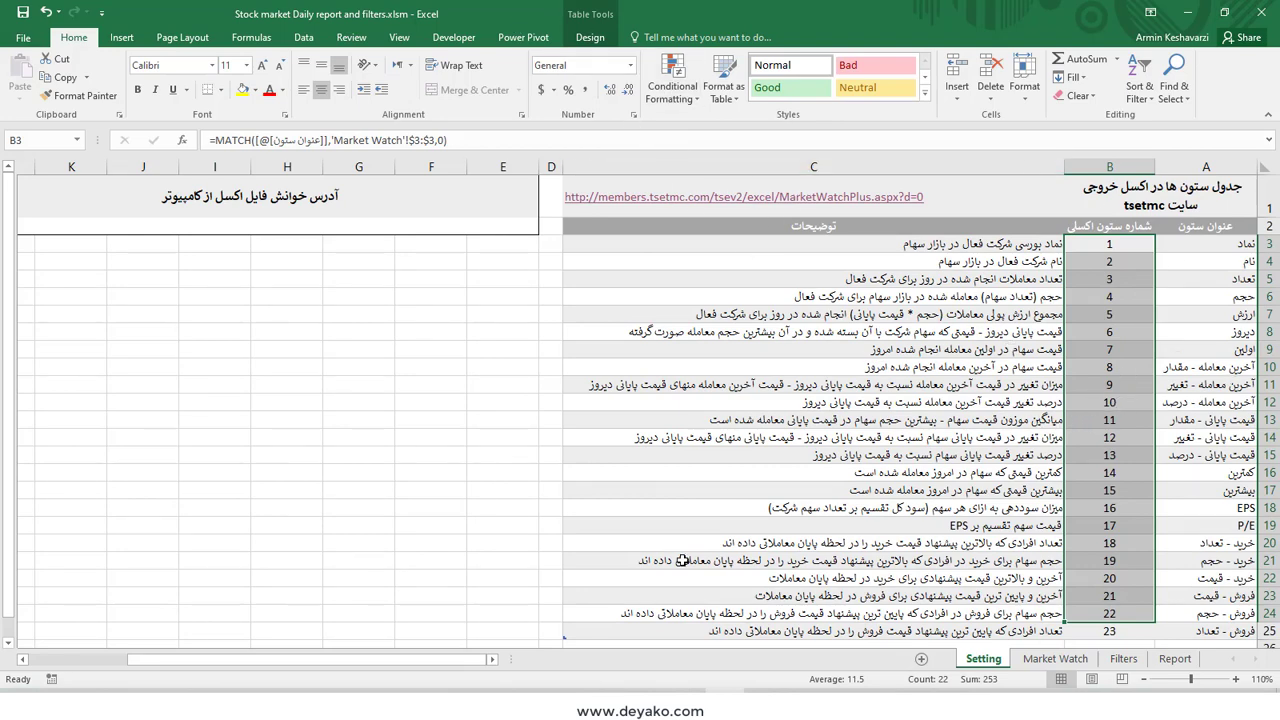
# Step: On the Setting sheet, select the empty file-path cell and the added column-name list N2:N9
pyautogui.moveTo(462, 658); pyautogui.dragTo(441, 660)
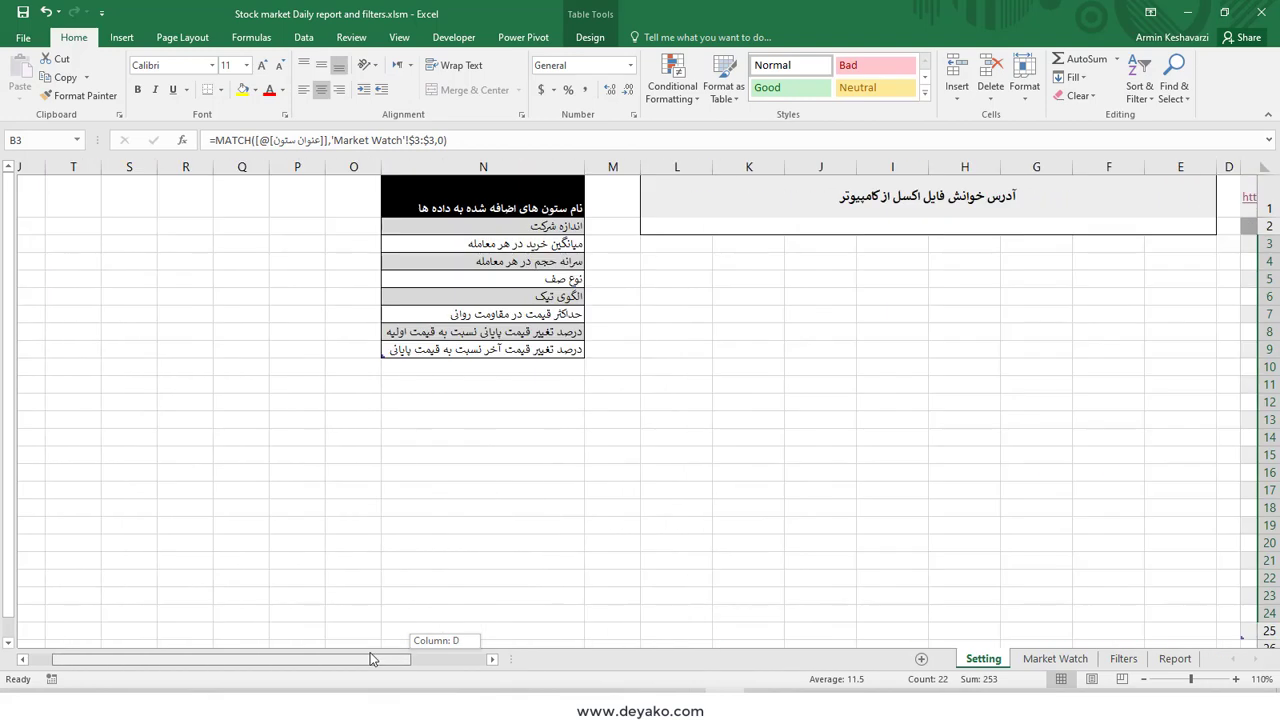
pyautogui.click(579, 225)
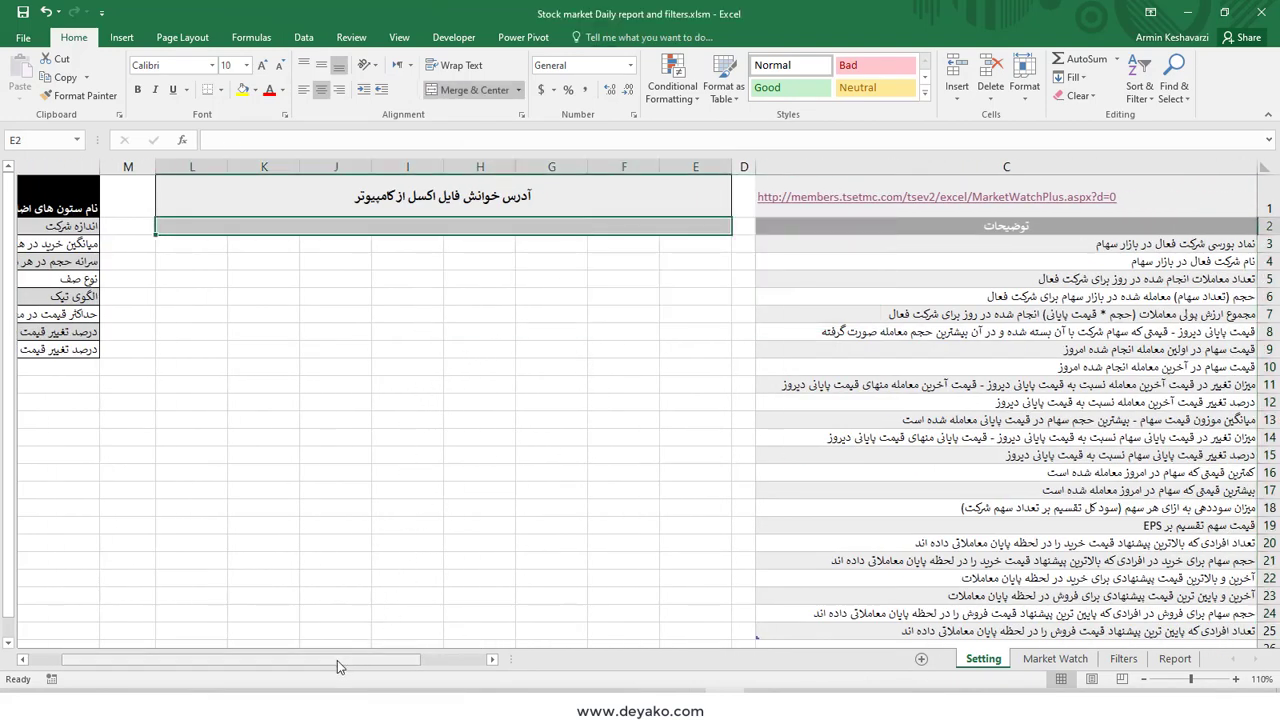
pyautogui.moveTo(350, 660); pyautogui.dragTo(293, 660)
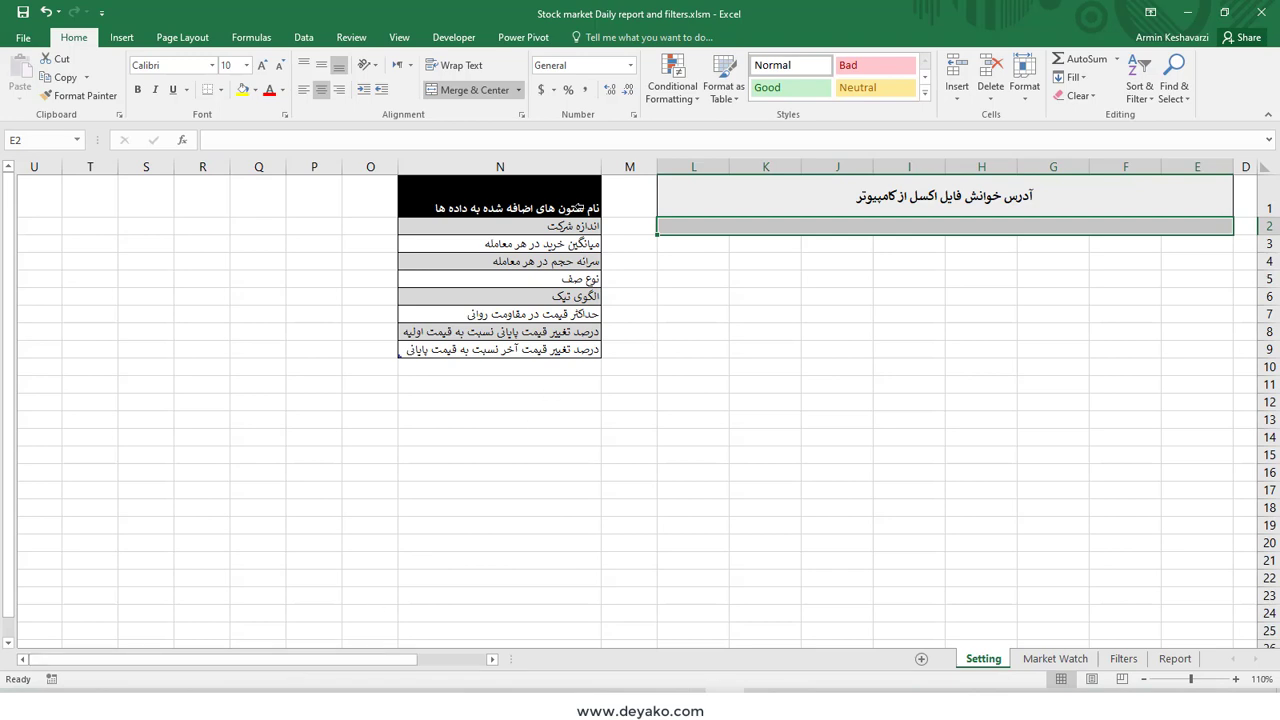
pyautogui.moveTo(565, 227); pyautogui.dragTo(538, 343)
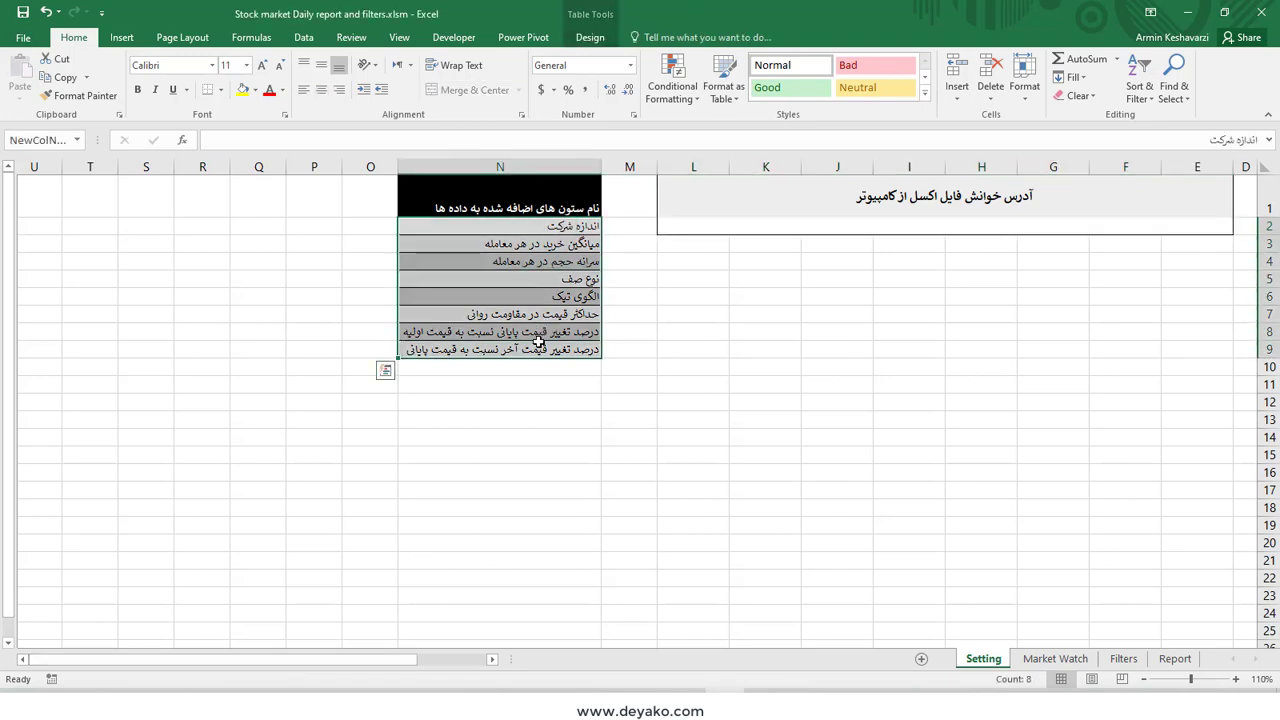
# Step: Compare the added column names with the Market Watch sheet's columns, ending on Market Watch
pyautogui.click(1175, 659)
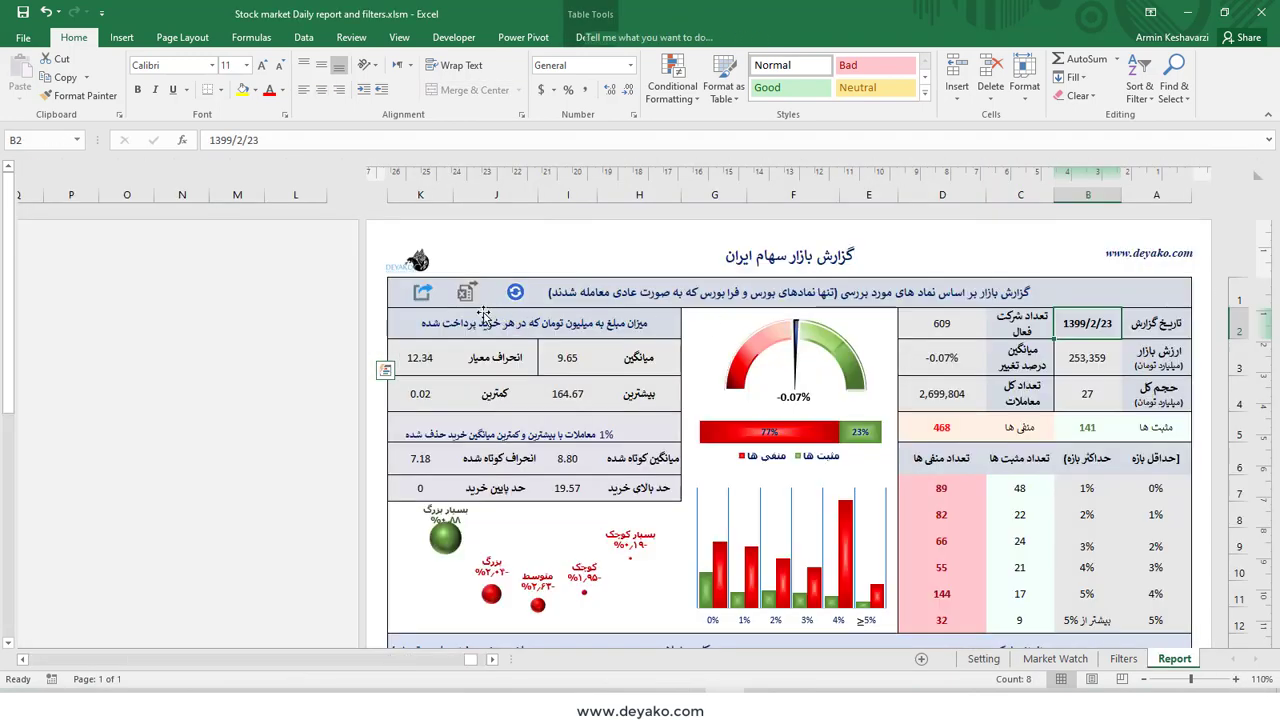
pyautogui.click(1058, 659)
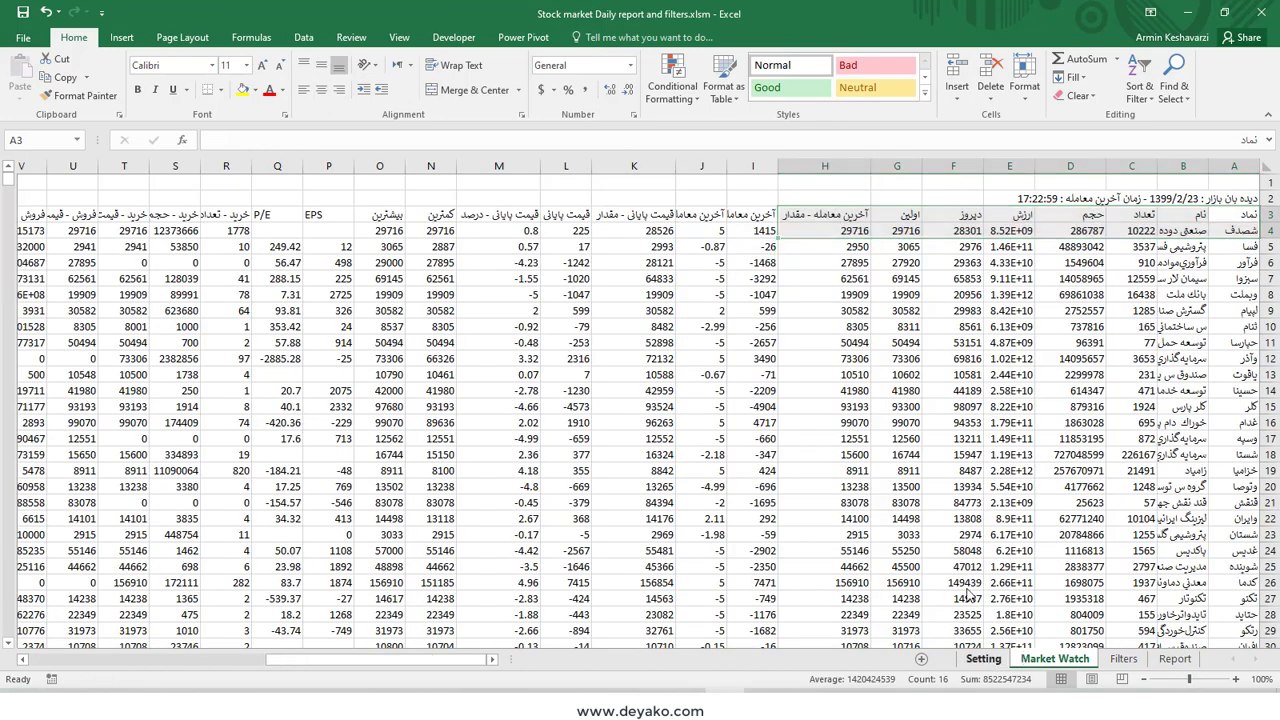
pyautogui.click(983, 659)
pyautogui.moveTo(553, 225); pyautogui.dragTo(564, 350)
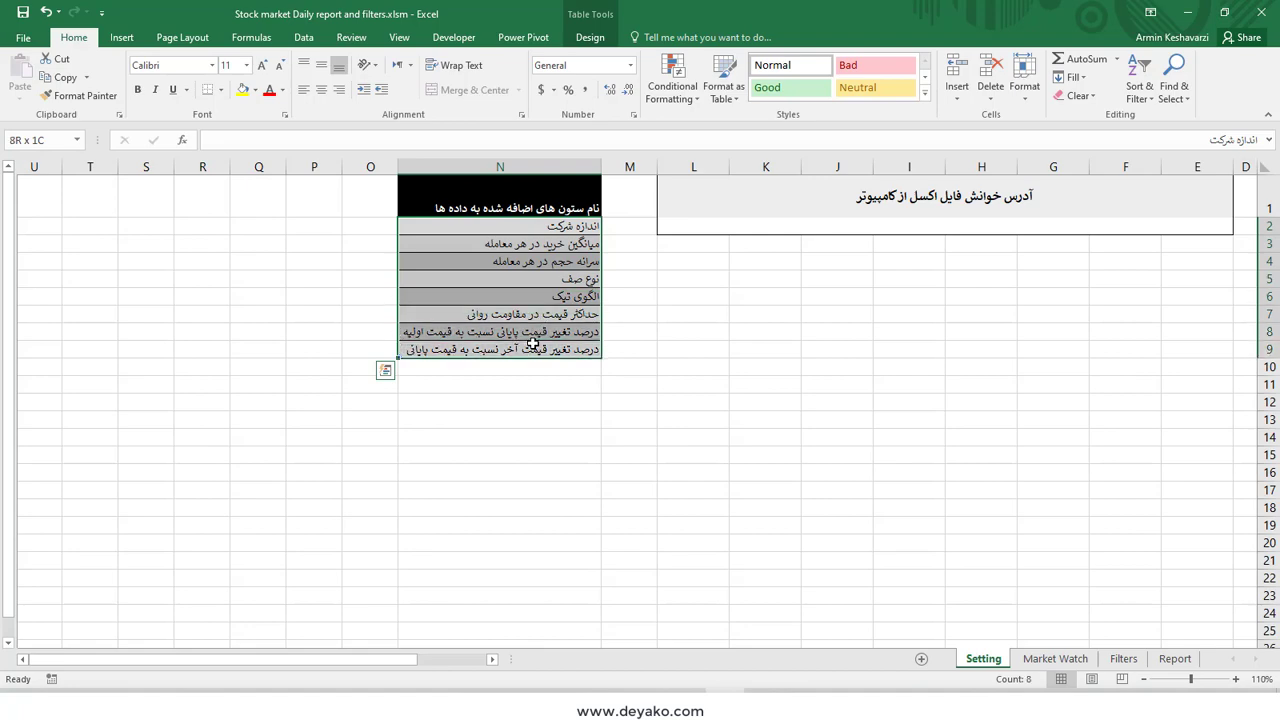
pyautogui.click(1050, 659)
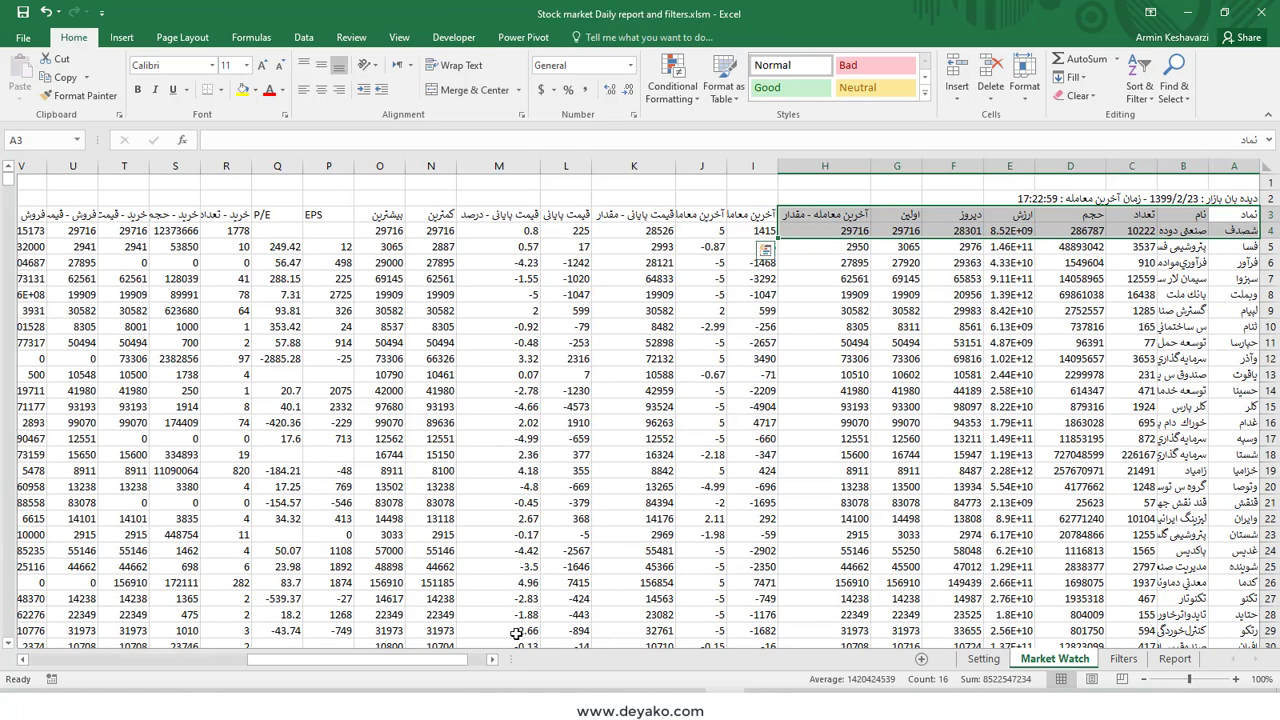
pyautogui.hotkey('ctrl', 'pageup')
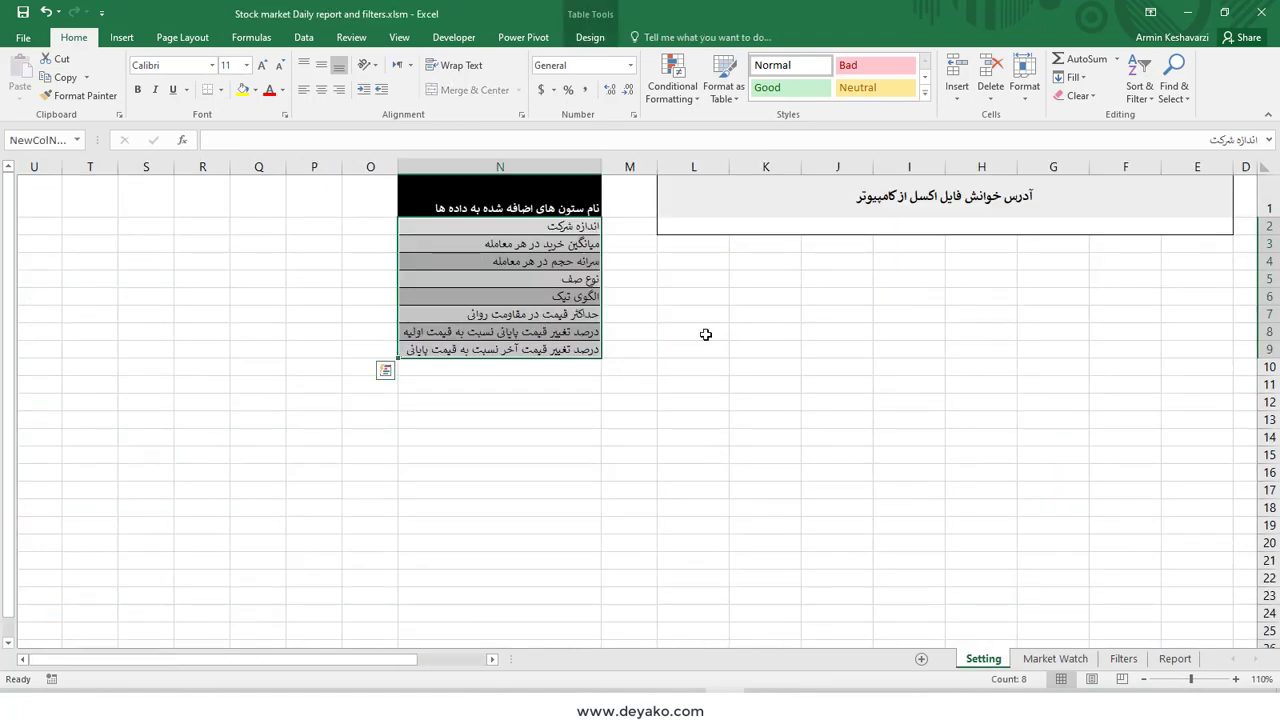
pyautogui.click(1053, 659)
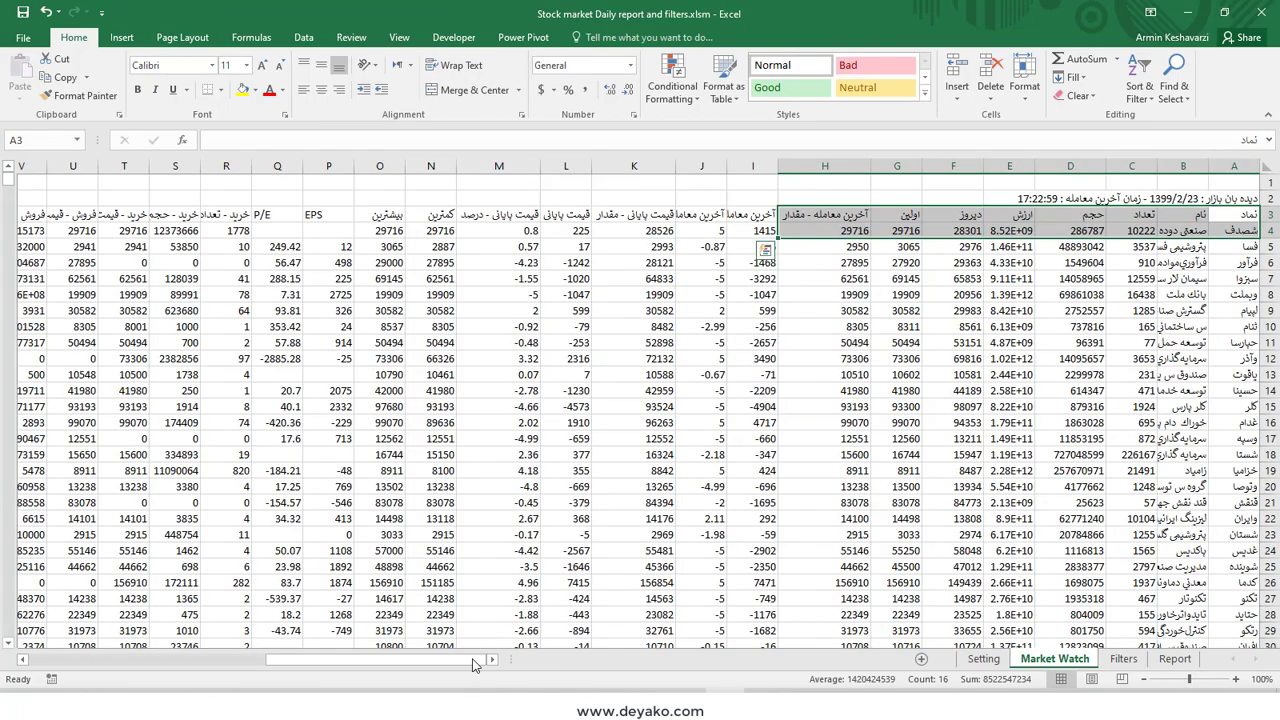
pyautogui.moveTo(425, 658); pyautogui.dragTo(315, 656)
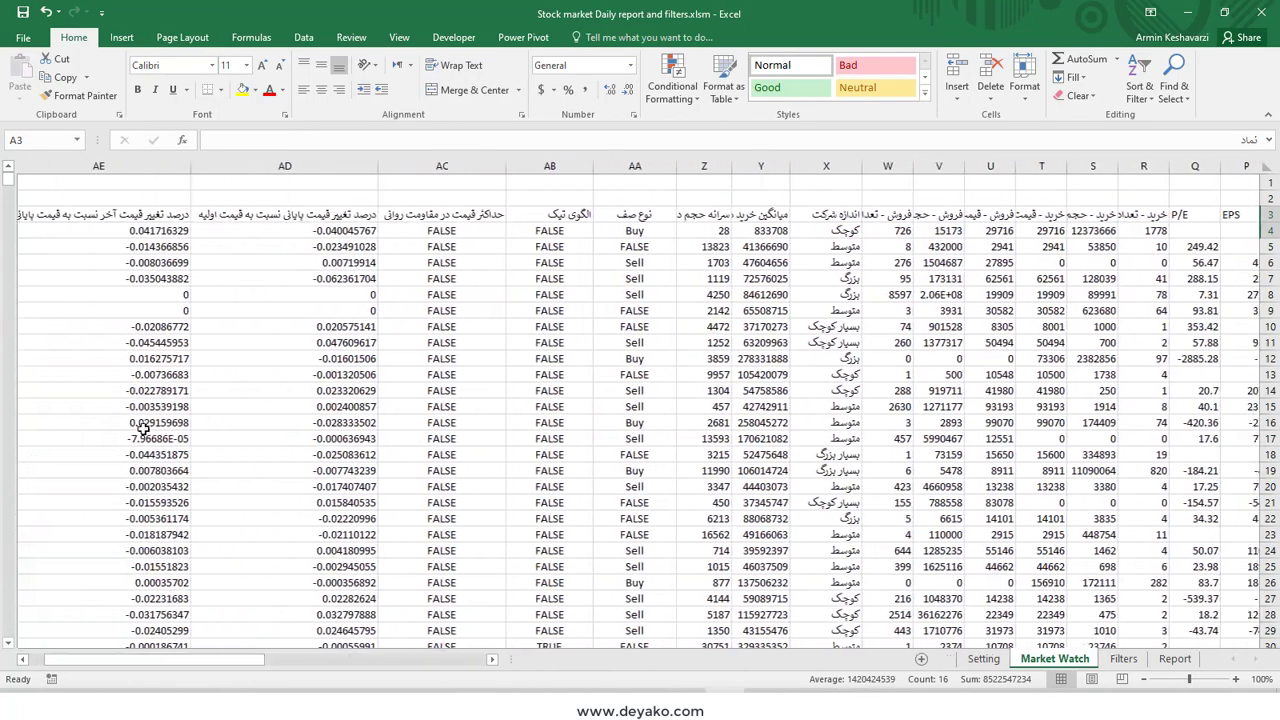
# Step: Scroll Market Watch right to the calculated columns, checking the row 3 headers, column AF and AC3
pyautogui.moveTo(315, 656); pyautogui.dragTo(242, 657)
pyautogui.moveTo(140, 214); pyautogui.dragTo(795, 208)
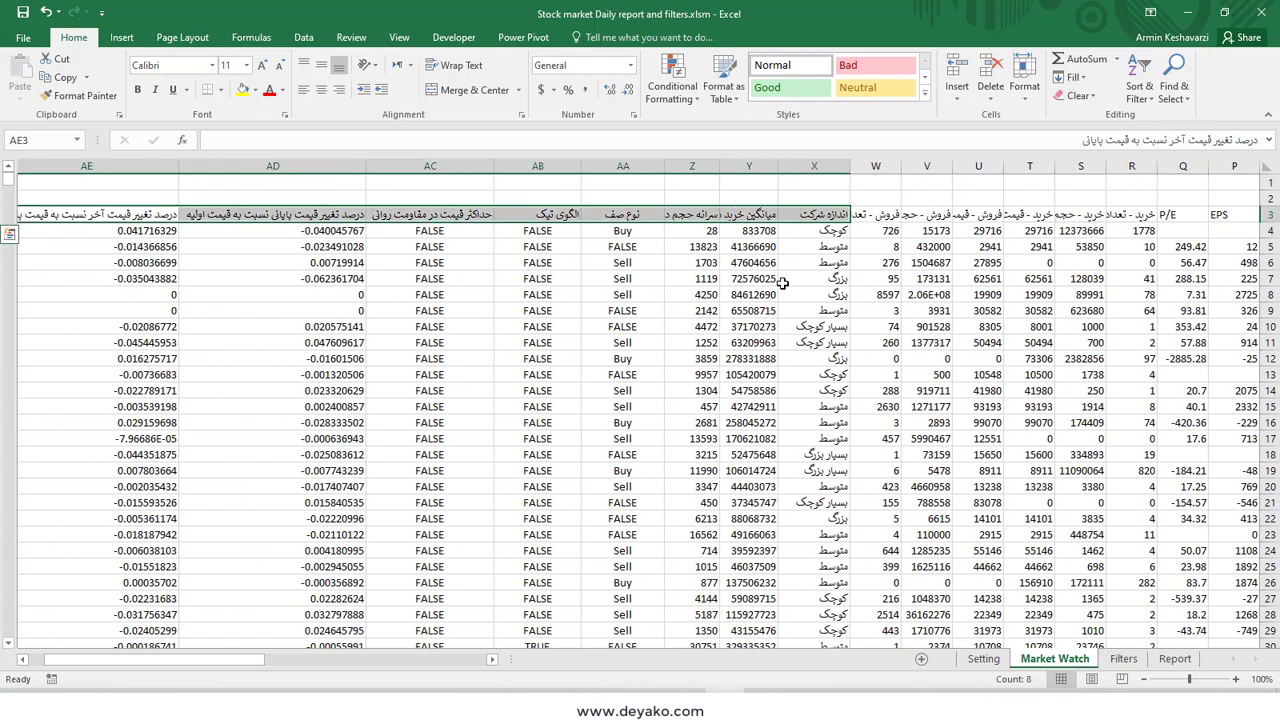
pyautogui.moveTo(205, 661); pyautogui.dragTo(540, 663)
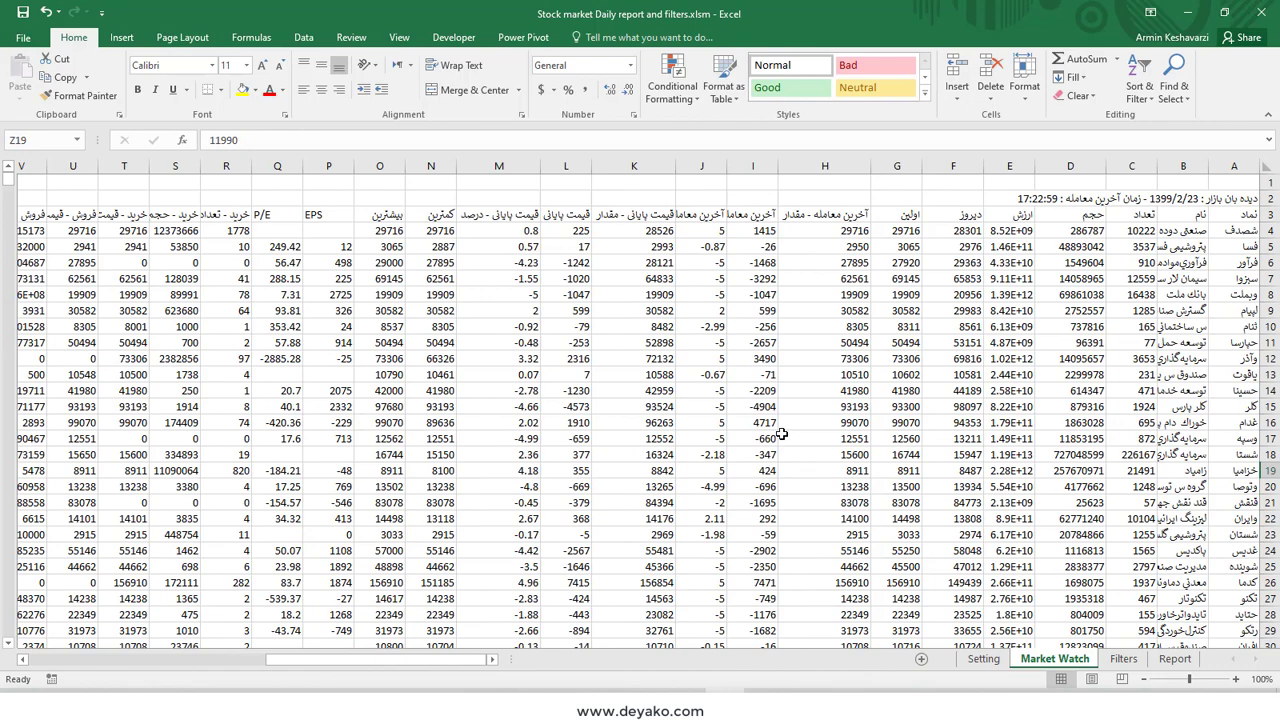
pyautogui.moveTo(364, 658); pyautogui.dragTo(125, 660)
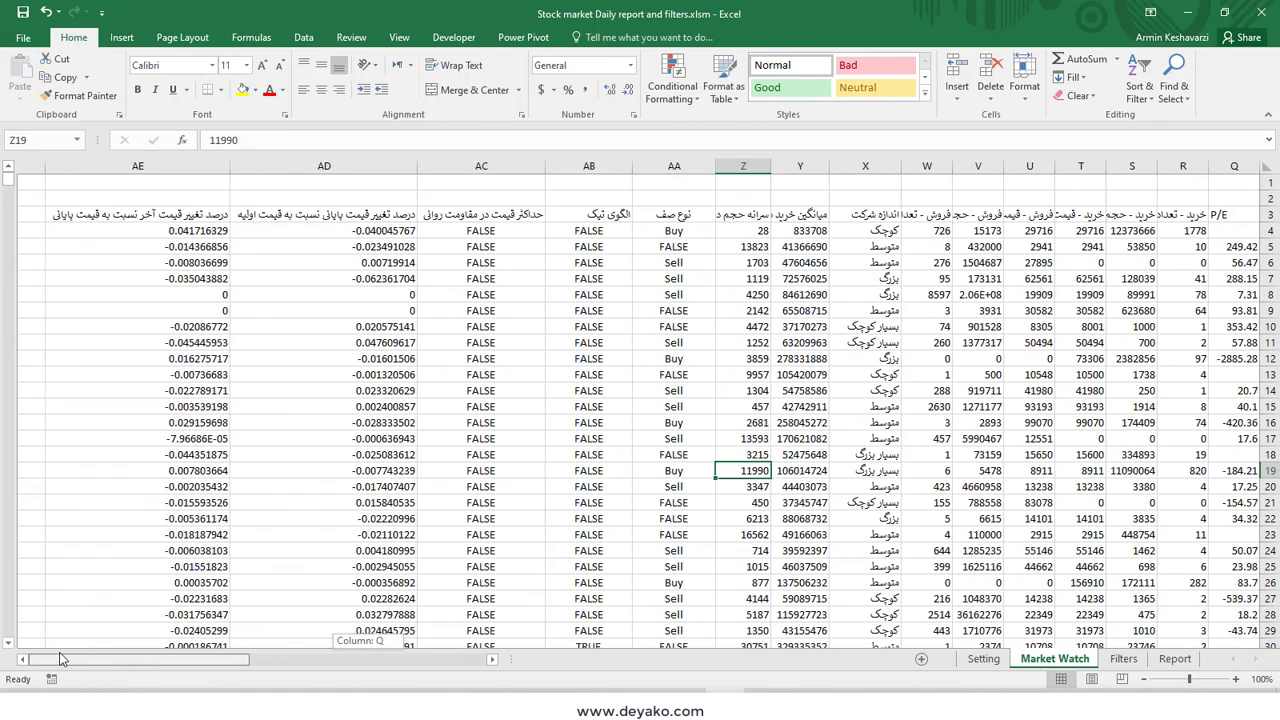
pyautogui.click(31, 231)
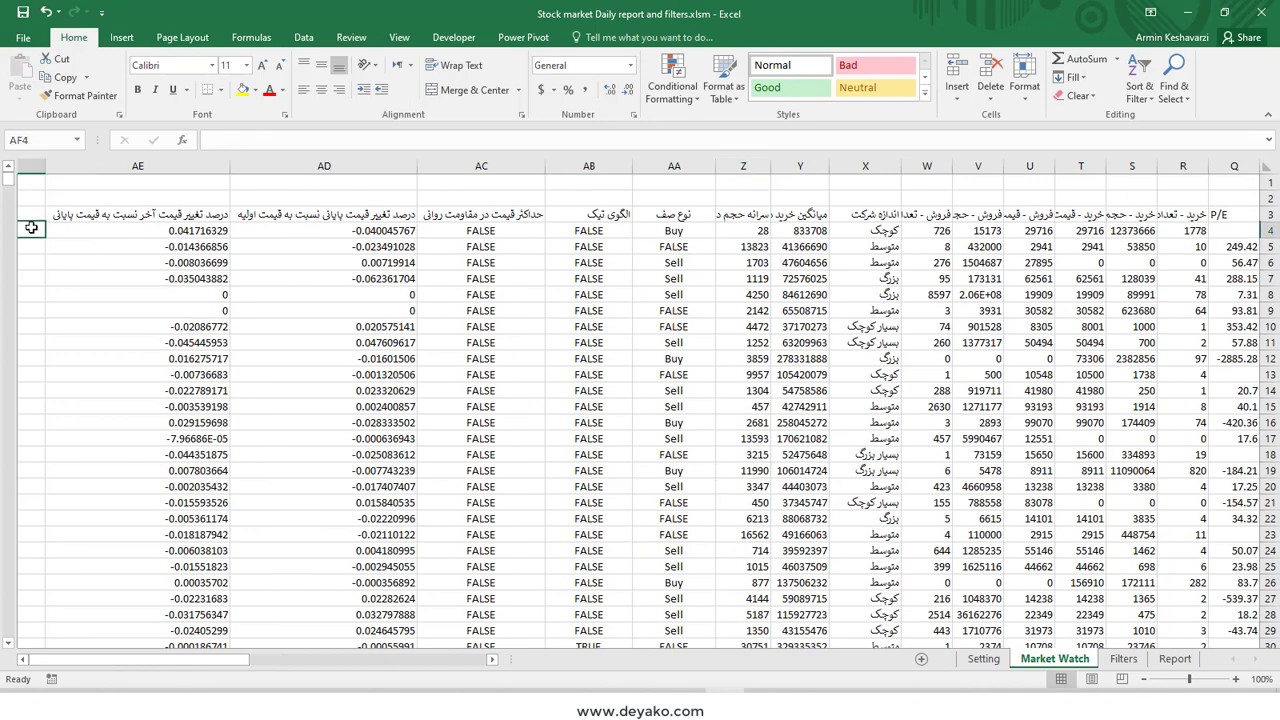
pyautogui.click(37, 160)
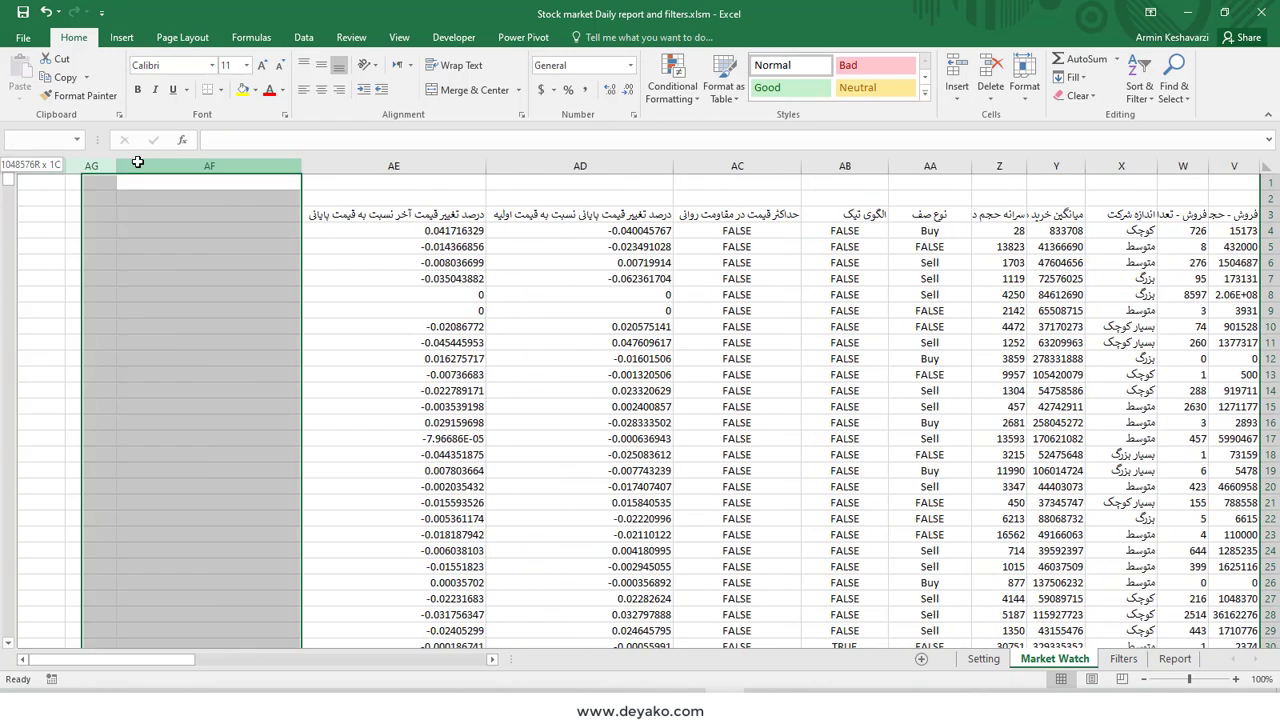
pyautogui.click(711, 211)
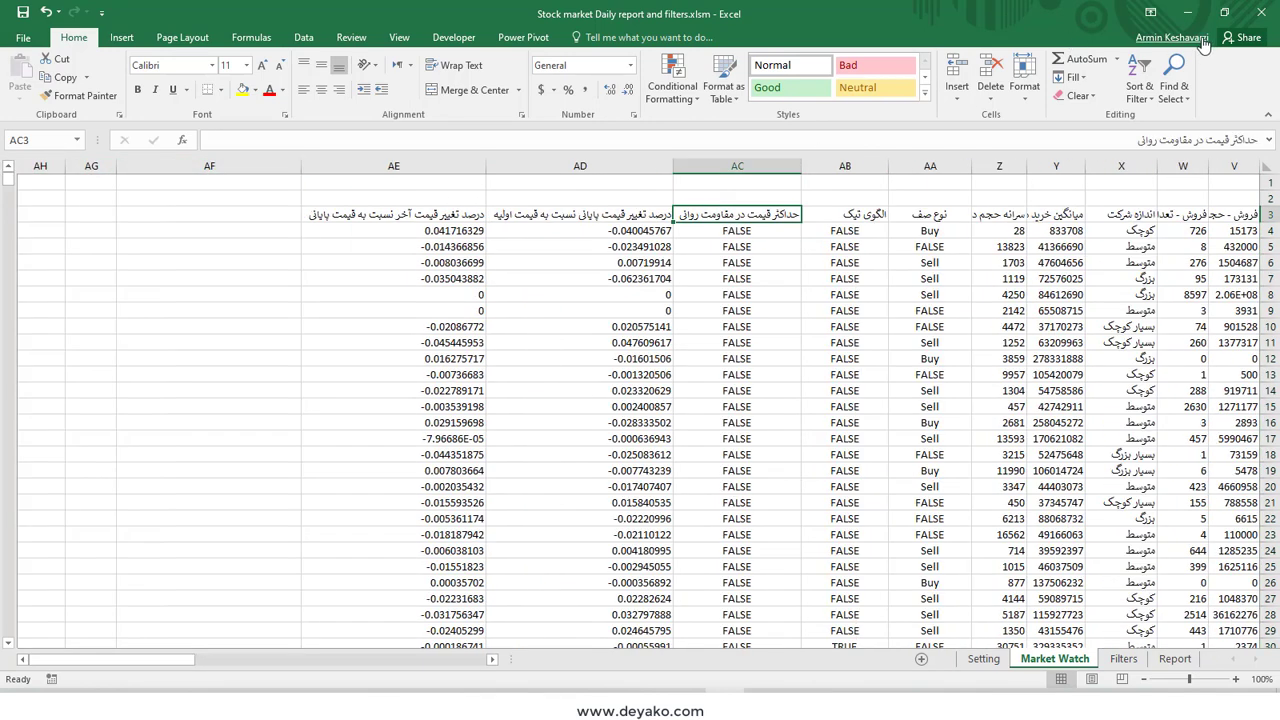
pyautogui.click(1140, 85)
pyautogui.click(1155, 175)
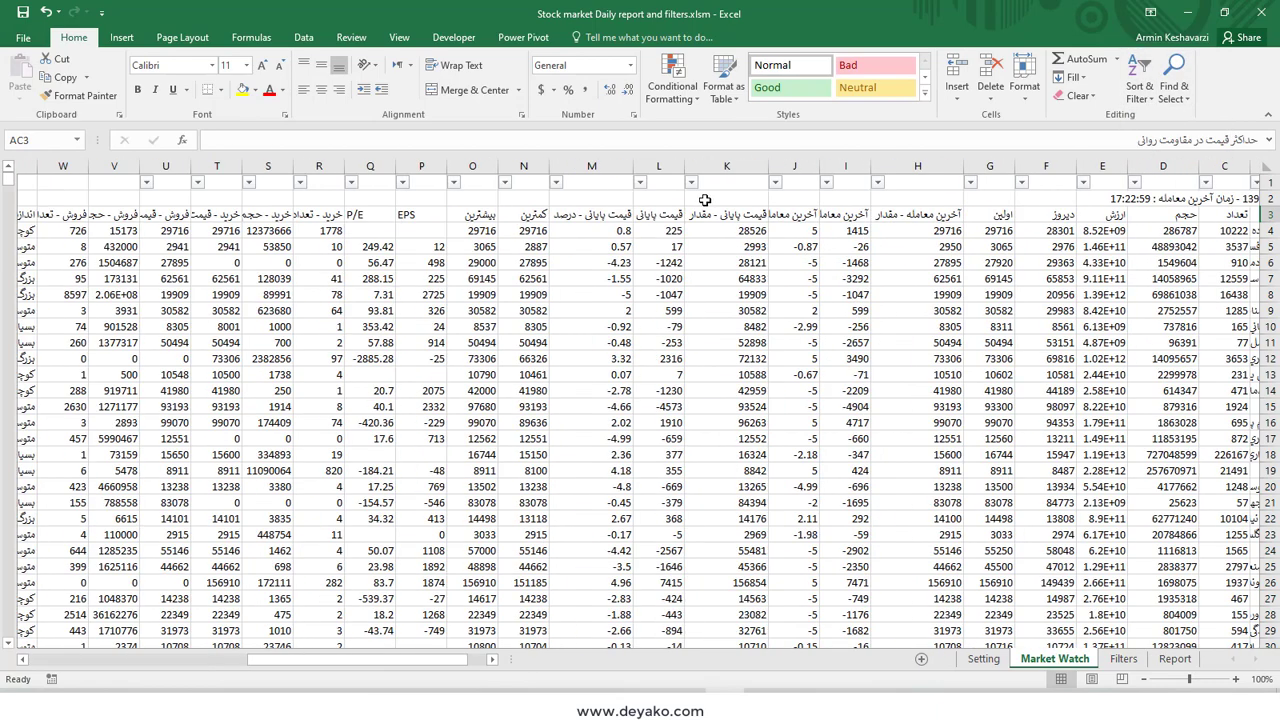
pyautogui.click(460, 187)
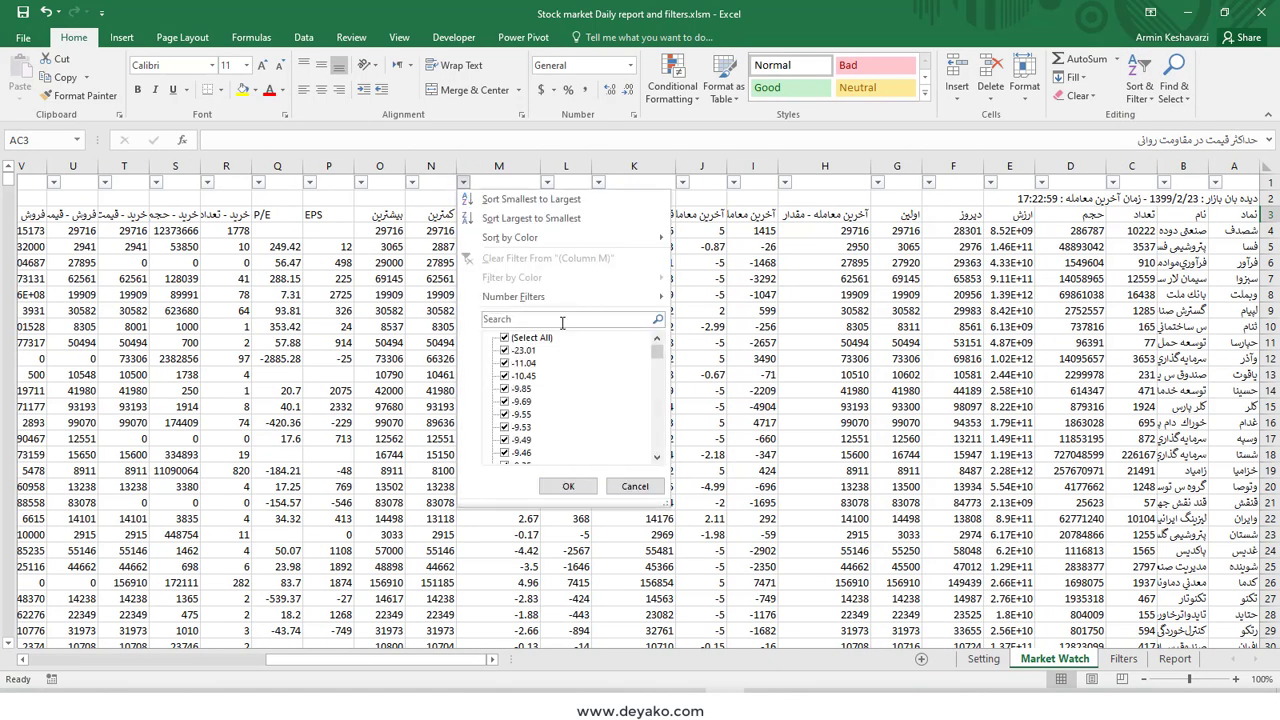
pyautogui.click(655, 486)
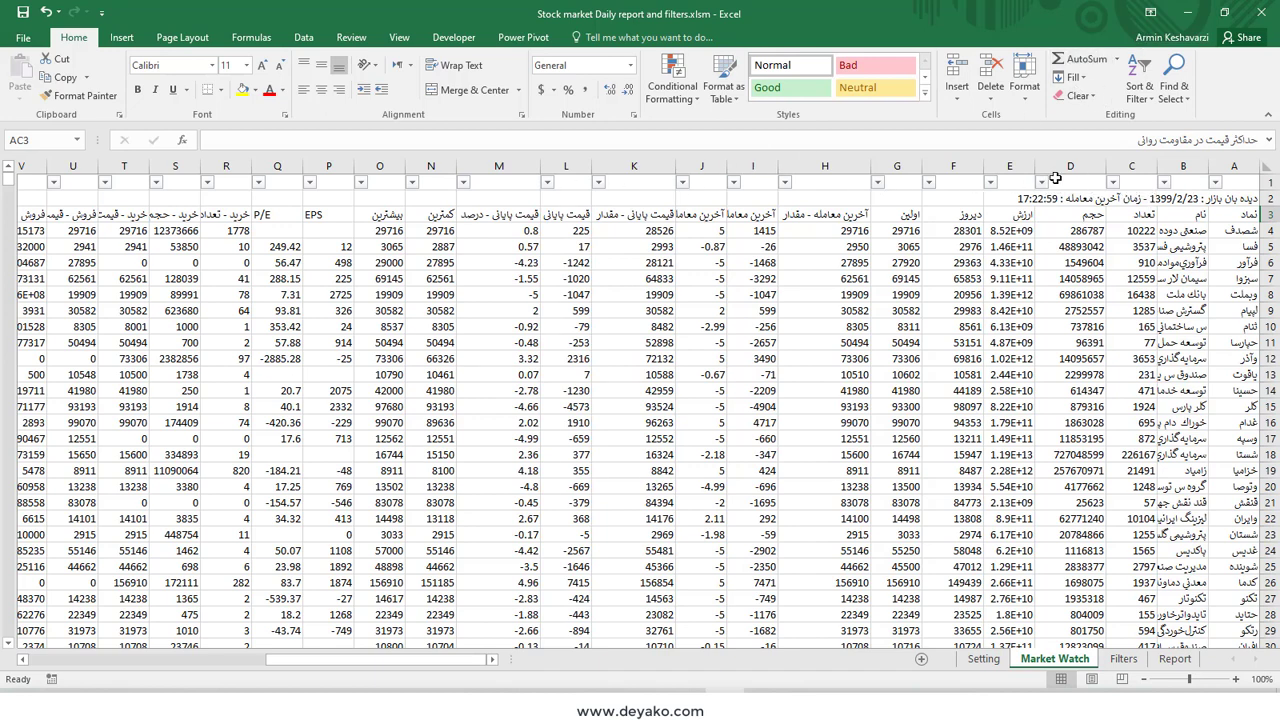
pyautogui.click(1041, 182)
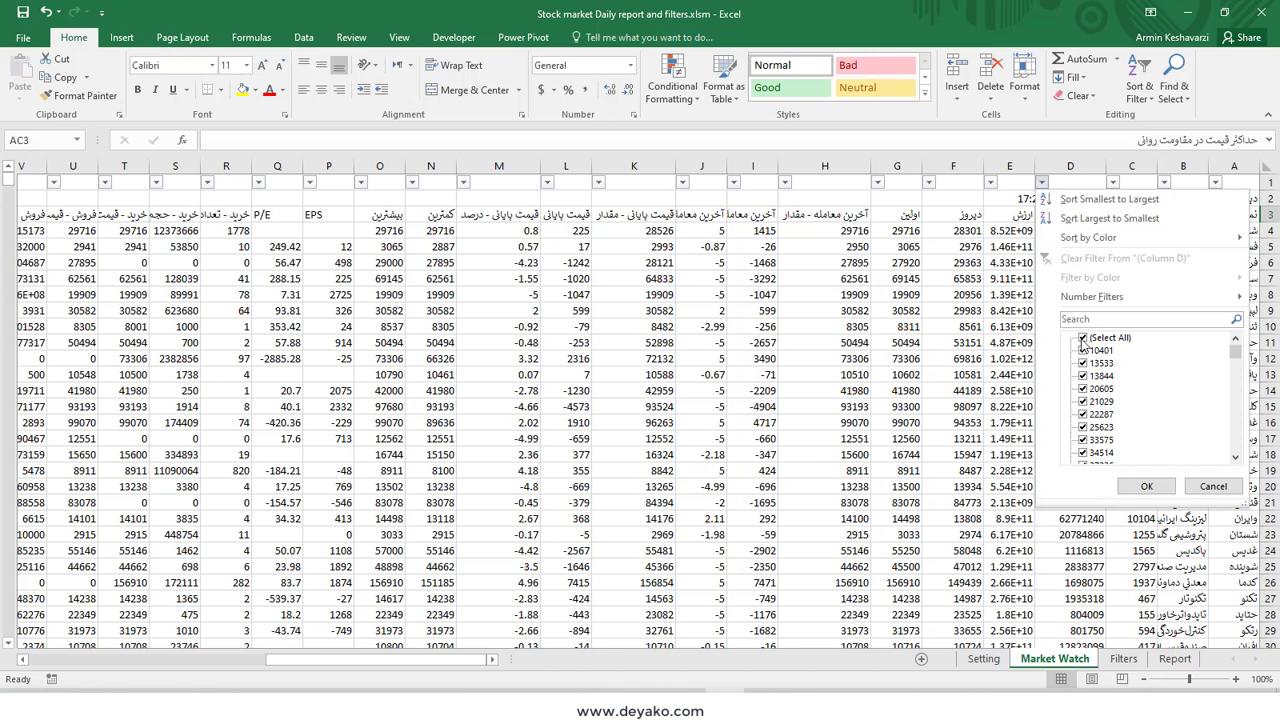
pyautogui.click(1082, 338)
pyautogui.click(1082, 350)
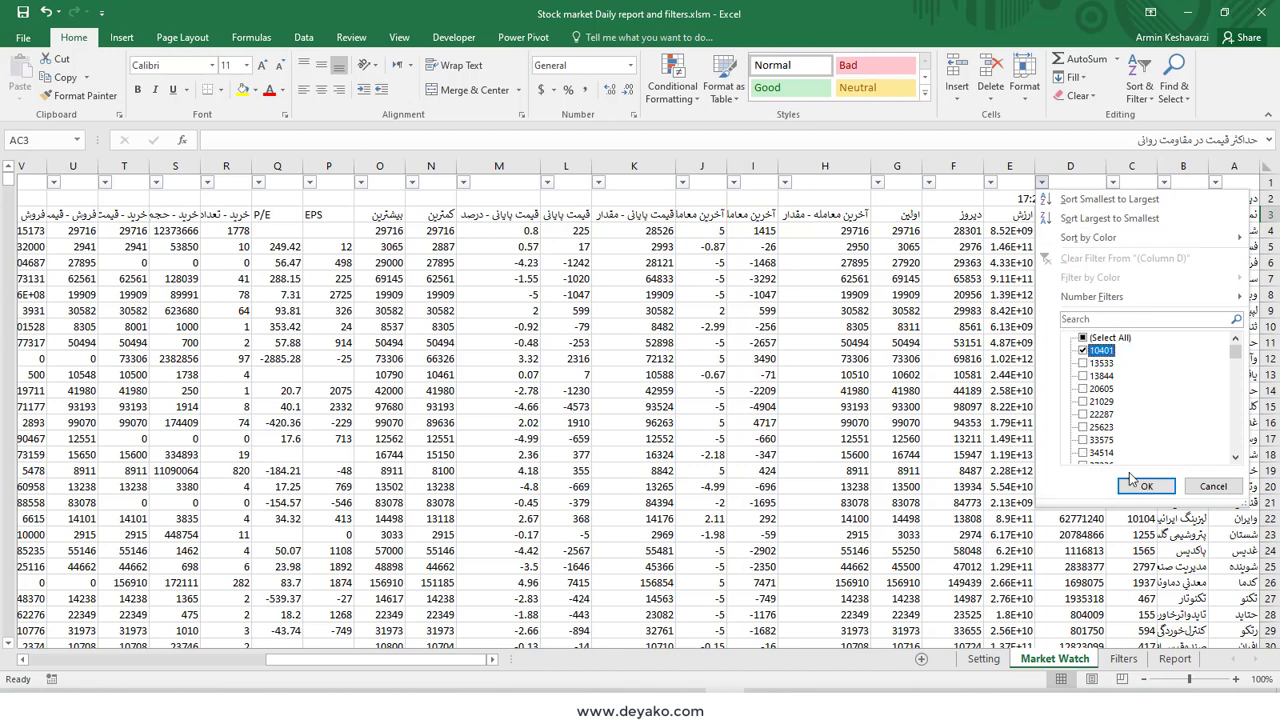
pyautogui.click(1140, 485)
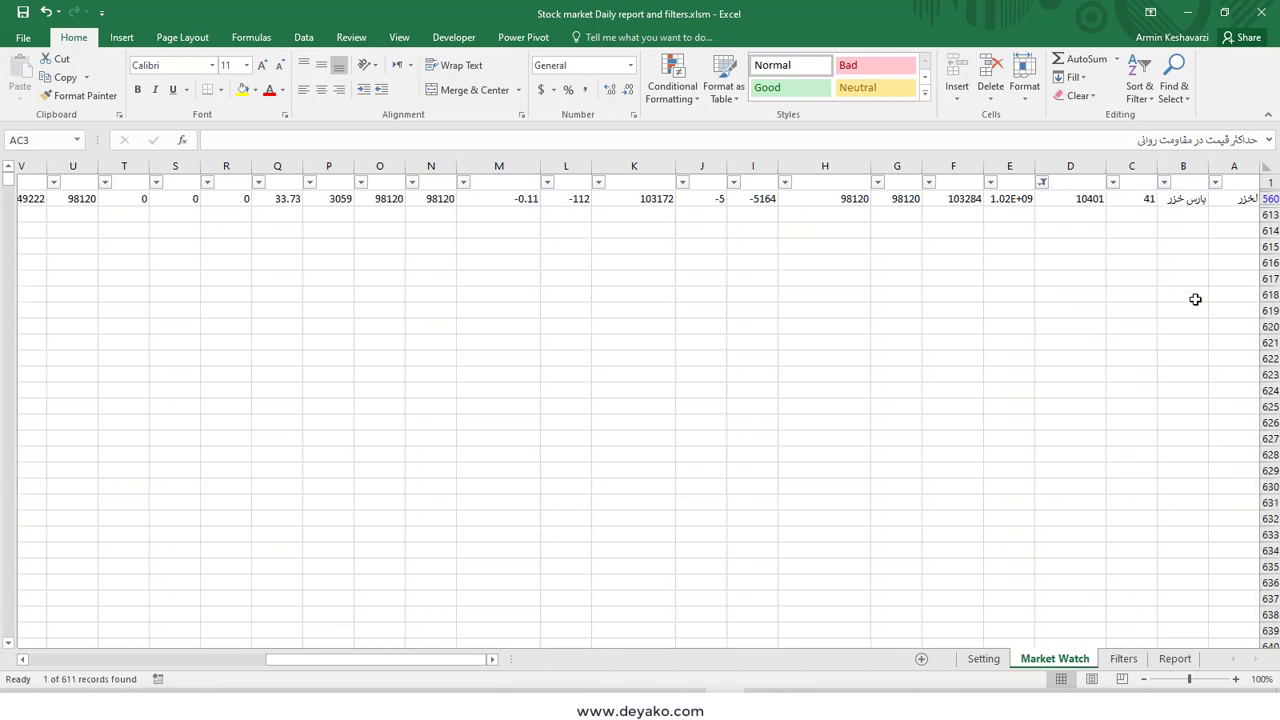
pyautogui.click(1044, 183)
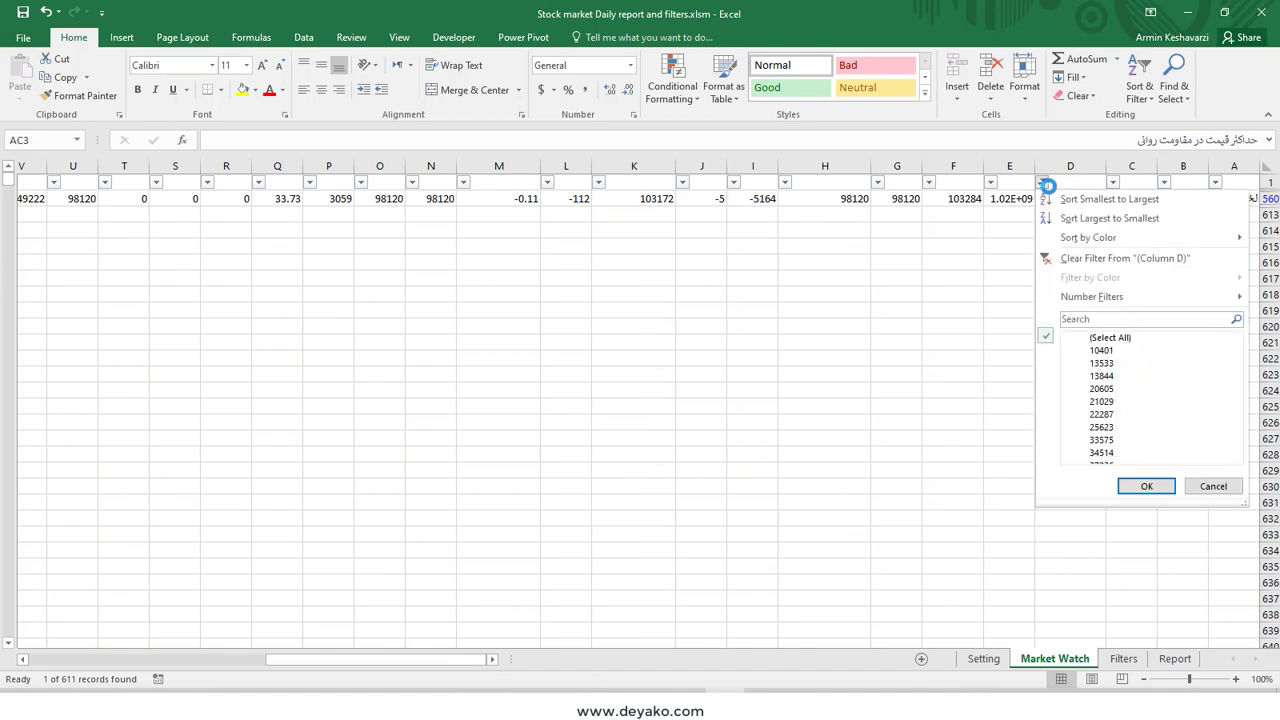
pyautogui.click(1048, 260)
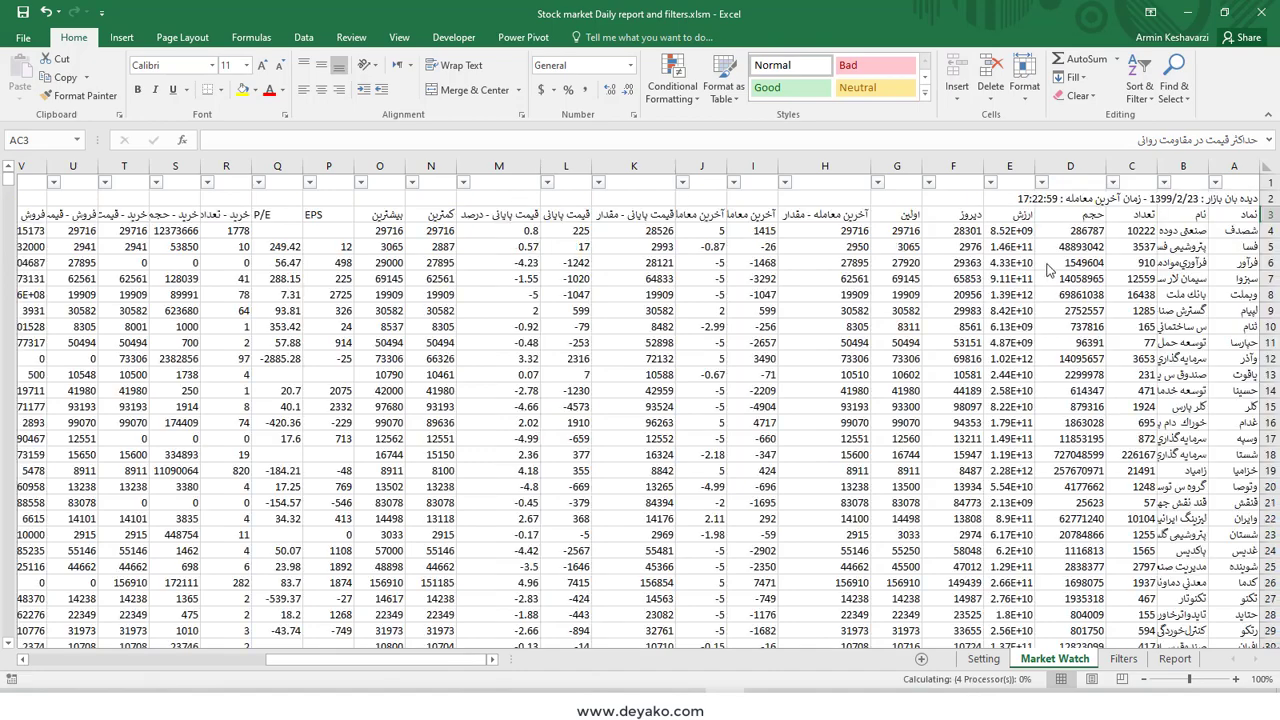
pyautogui.click(1129, 102)
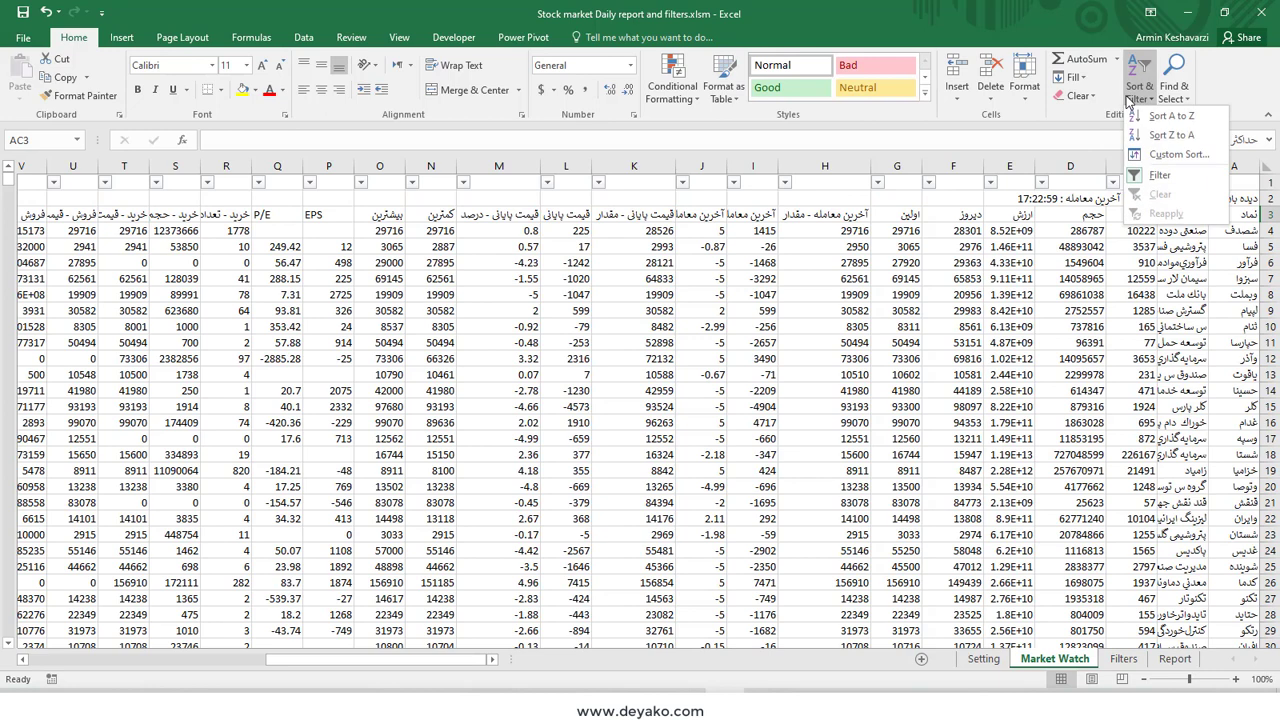
pyautogui.click(1129, 102)
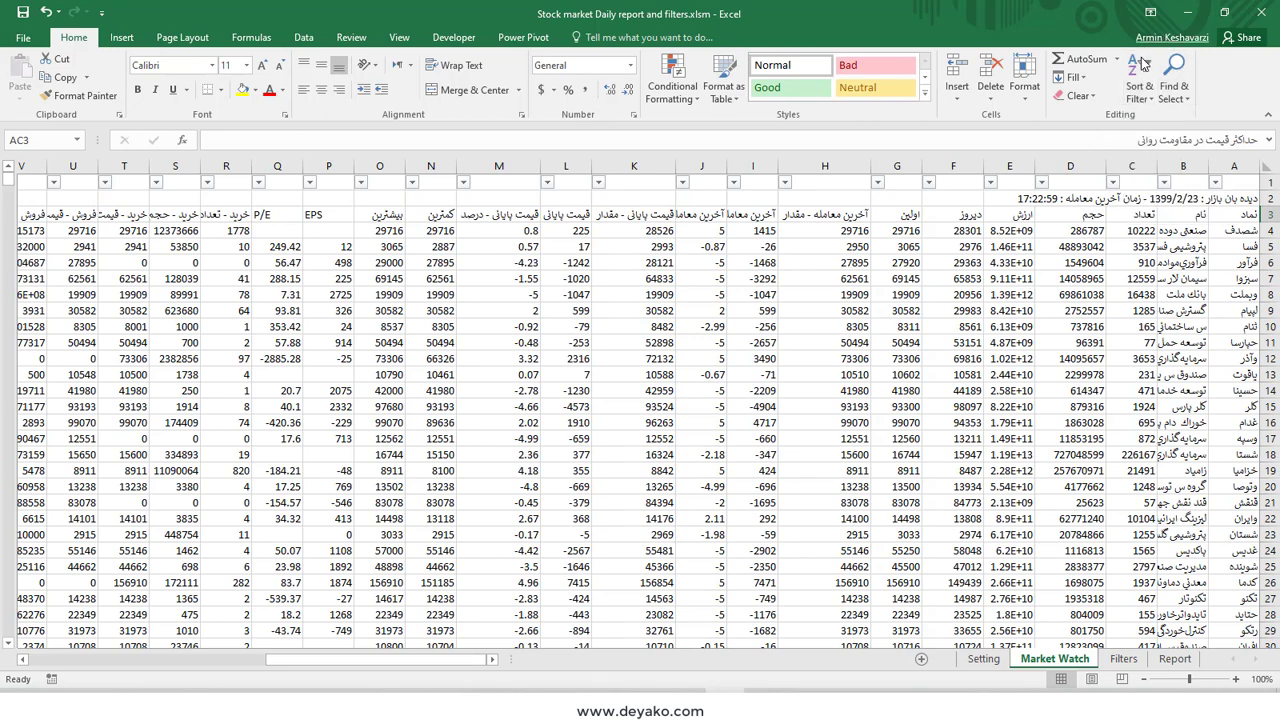
pyautogui.click(1139, 92)
pyautogui.click(1161, 178)
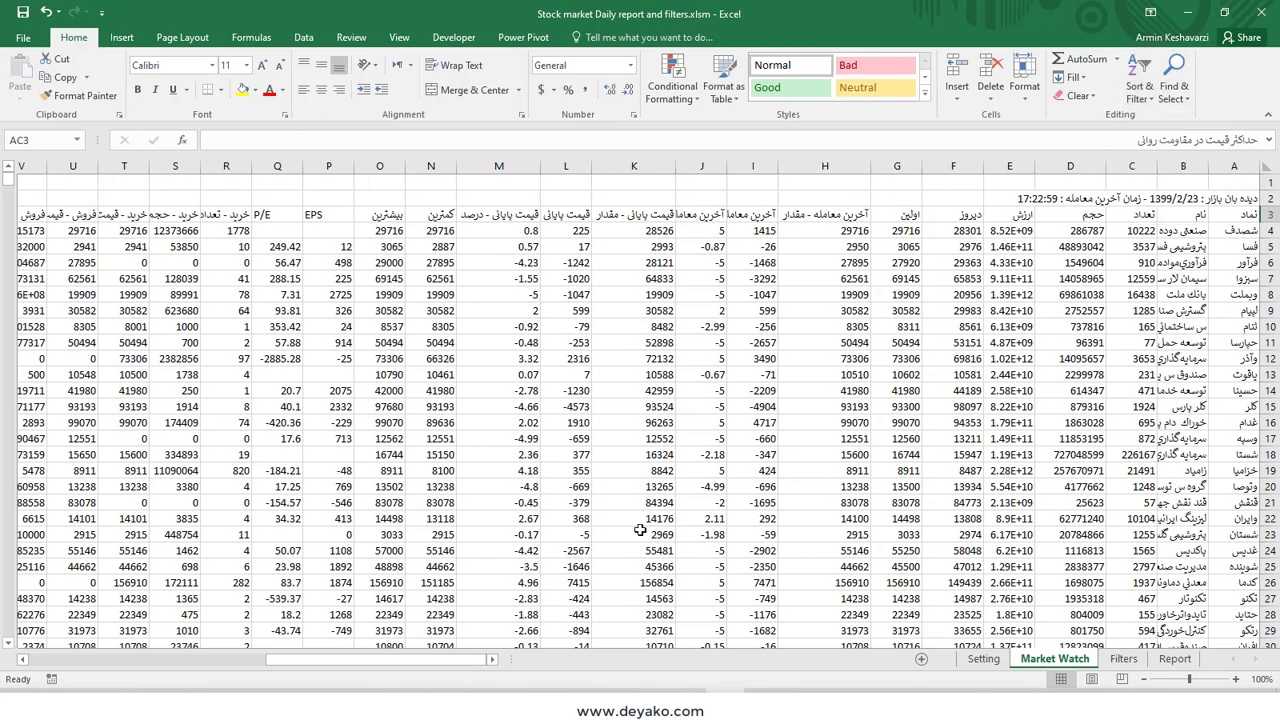
pyautogui.hotkey('ctrl', 'pageup')
# Step: Switch to the Report sheet and run the refresh macro so it prompts for a market data file
pyautogui.moveTo(323, 660); pyautogui.dragTo(423, 660)
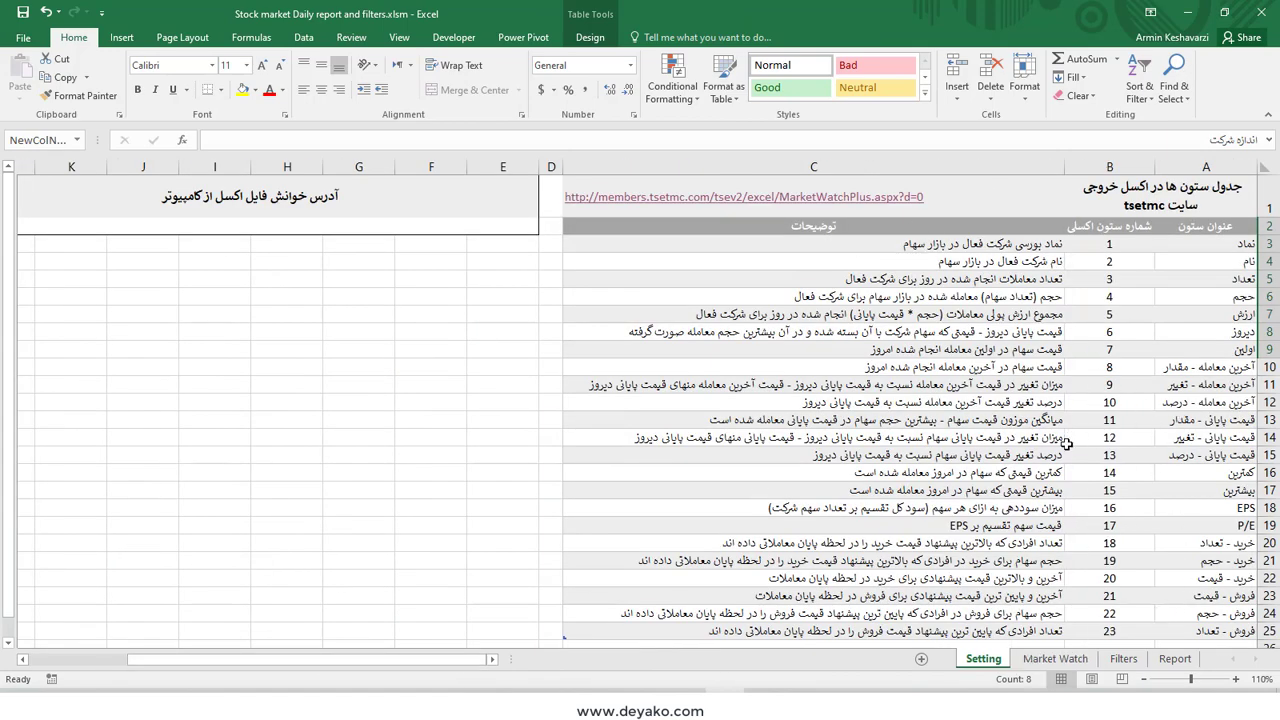
pyautogui.click(1174, 659)
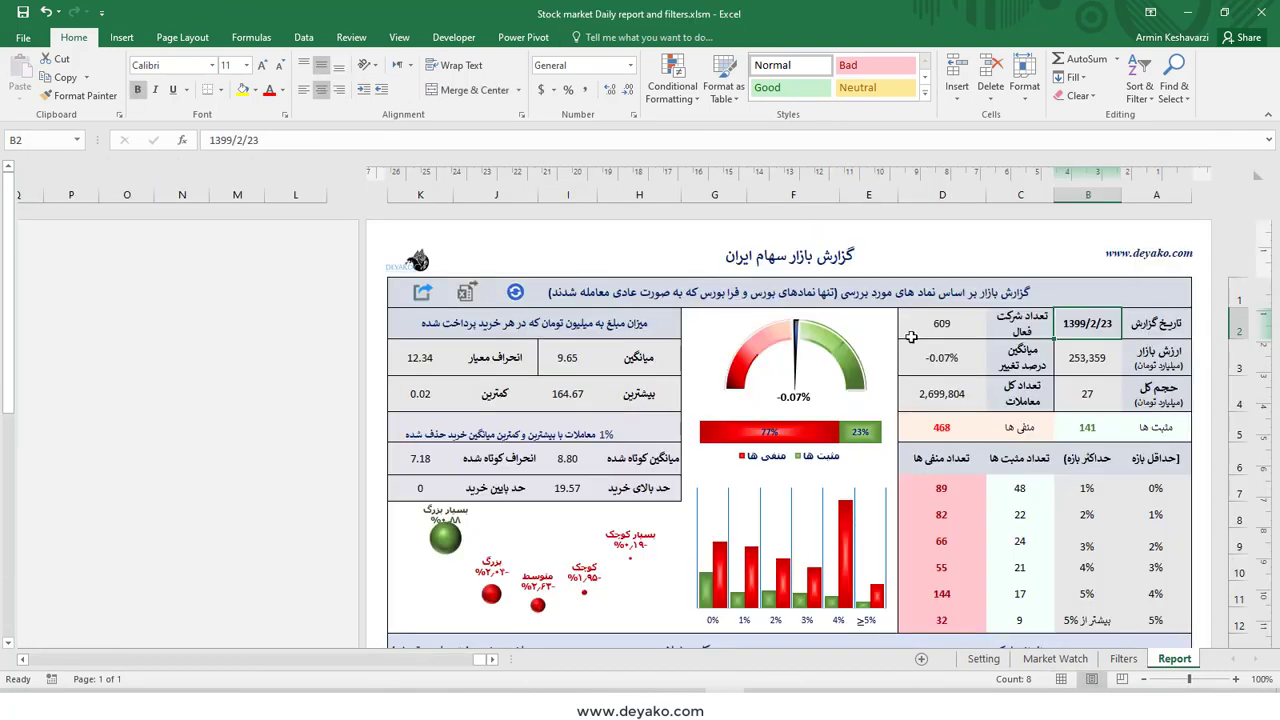
pyautogui.click(516, 293)
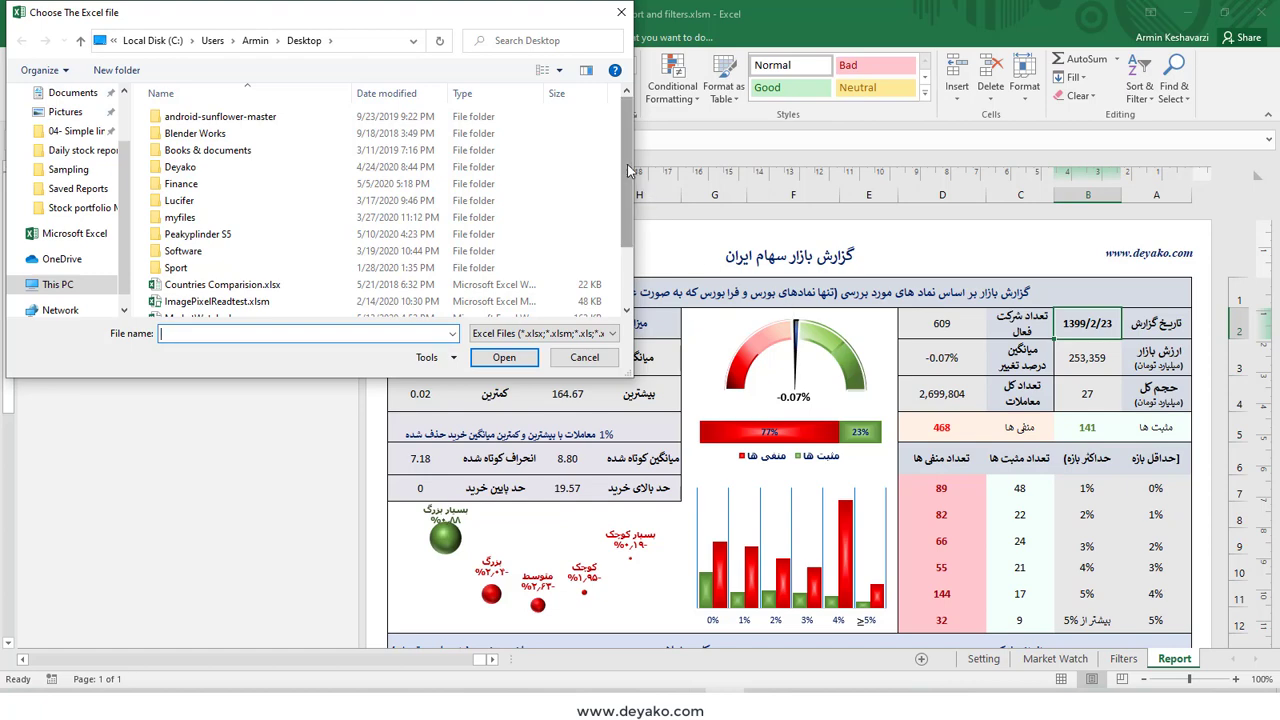
# Step: Load MarketWatch.xlsx into the refresh macro and dismiss the Update! message when it finishes
pyautogui.moveTo(627, 164); pyautogui.dragTo(620, 215)
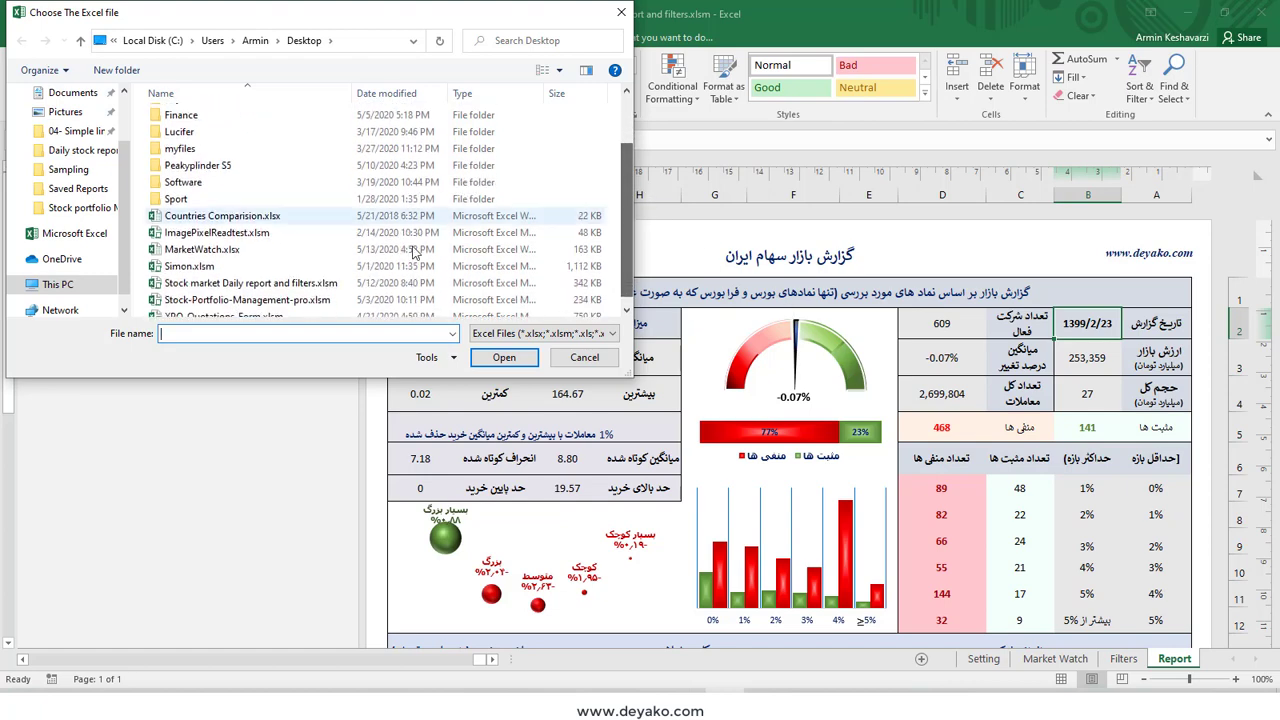
pyautogui.click(240, 250)
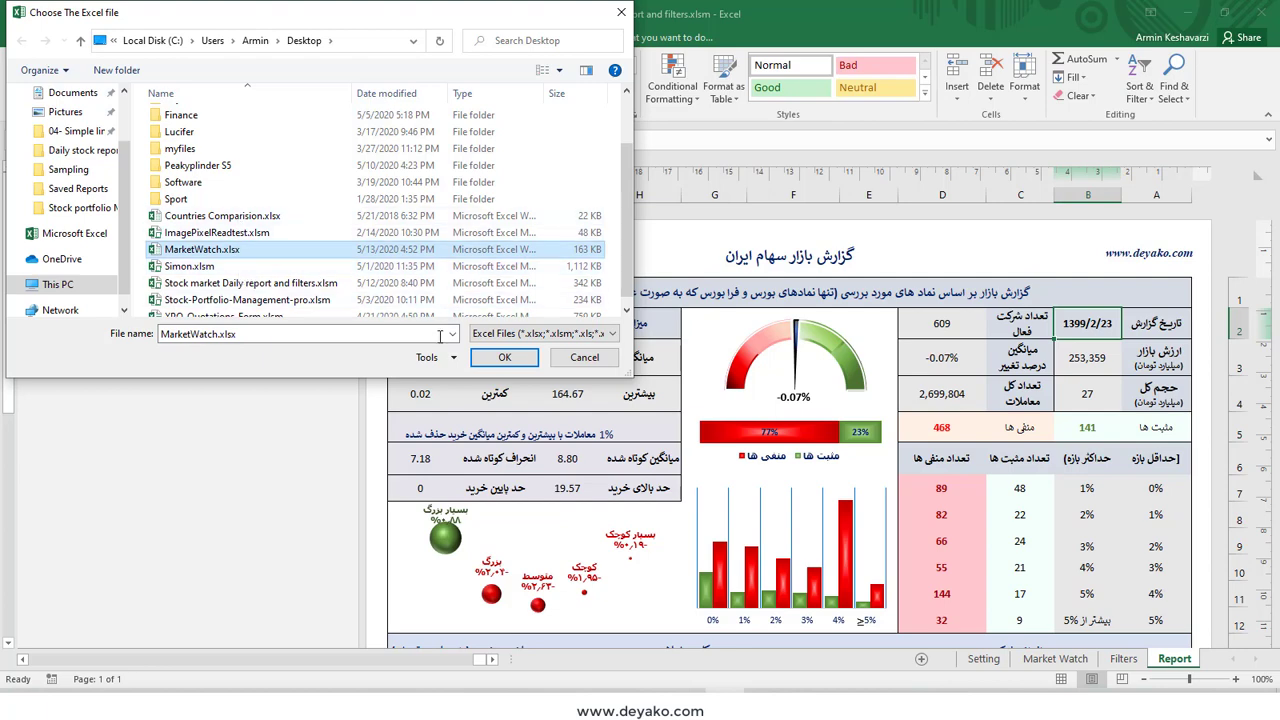
pyautogui.click(508, 359)
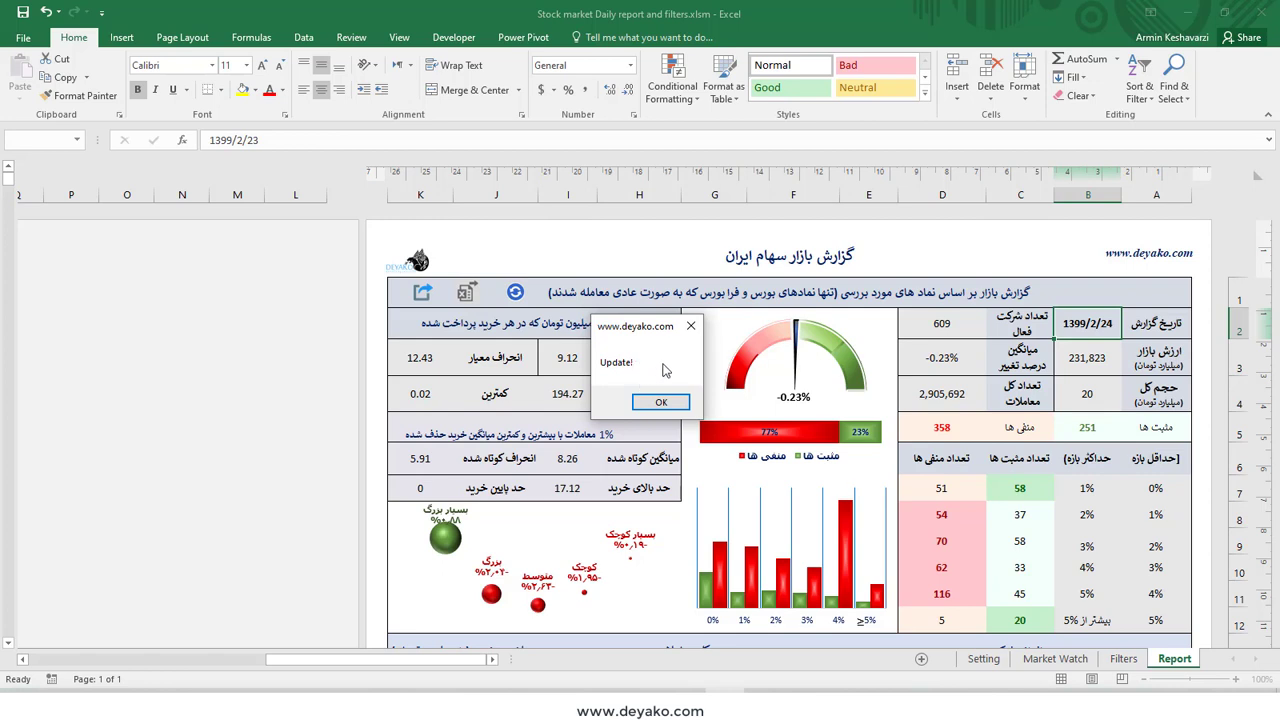
pyautogui.click(660, 403)
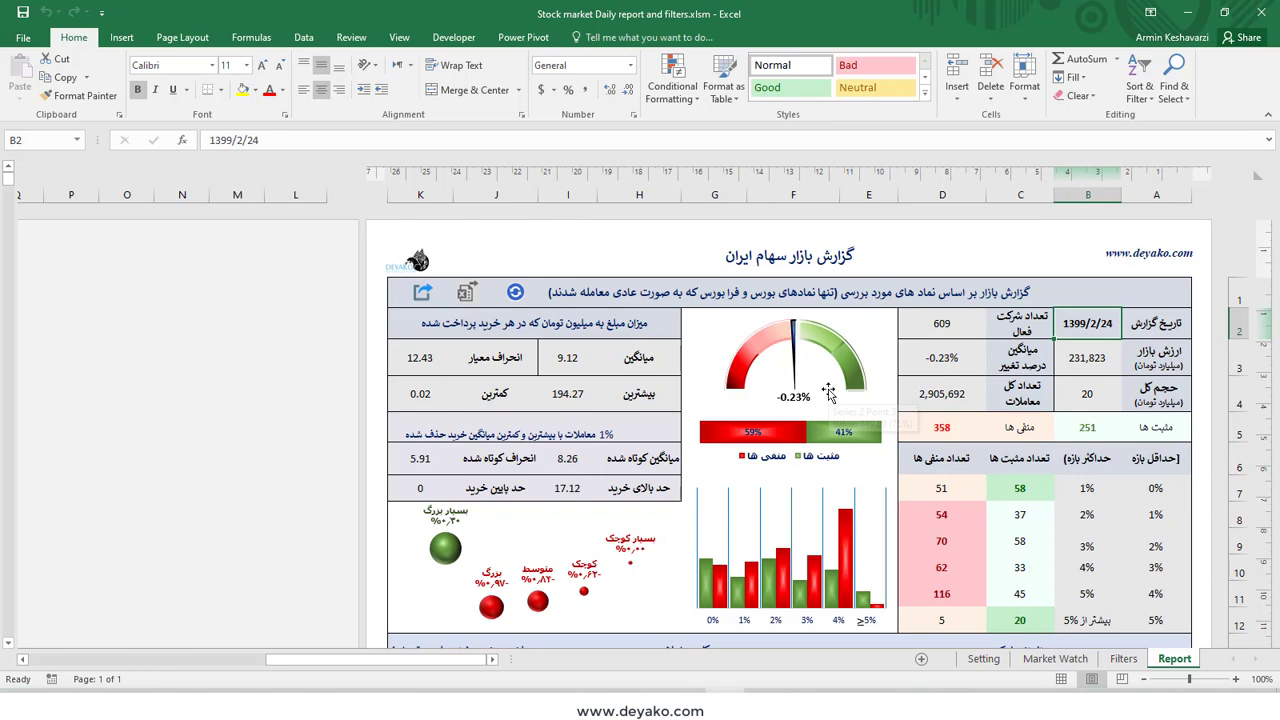
# Step: Look over the Filters sheet, then return to Report and inspect D2's active-companies count formula
pyautogui.moveTo(818, 401)
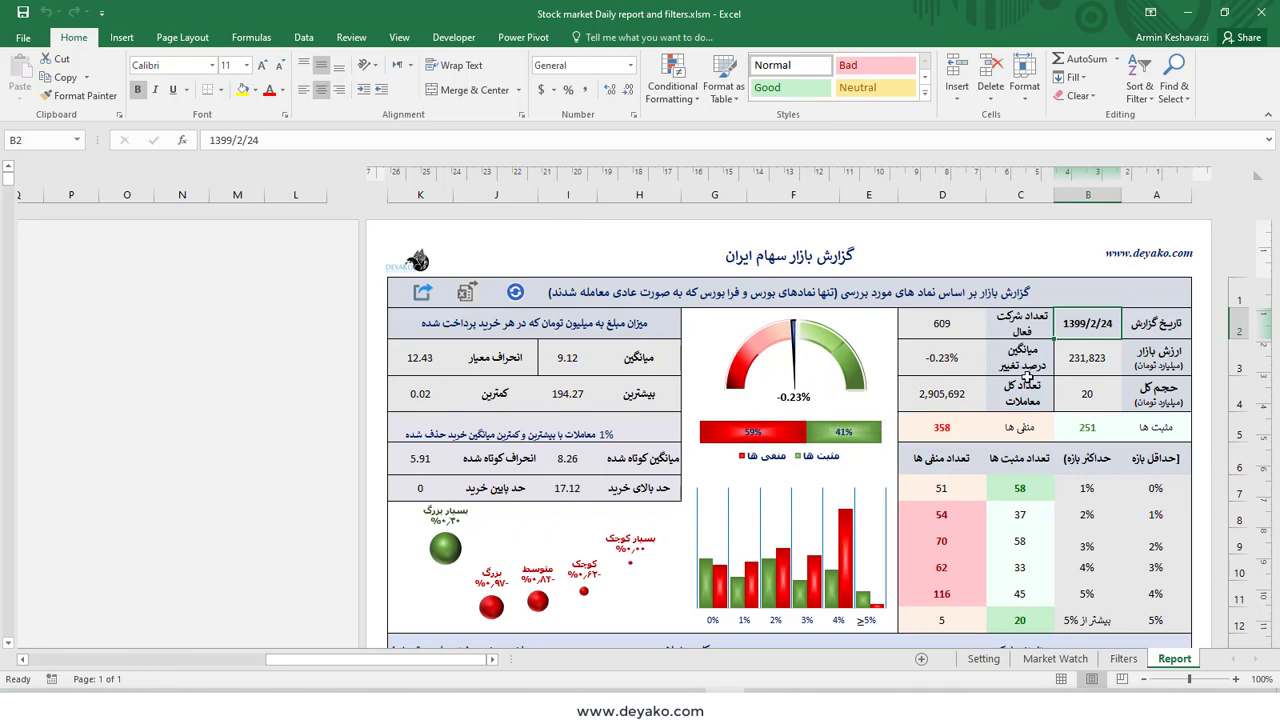
pyautogui.scroll(-10, 1096, 480)
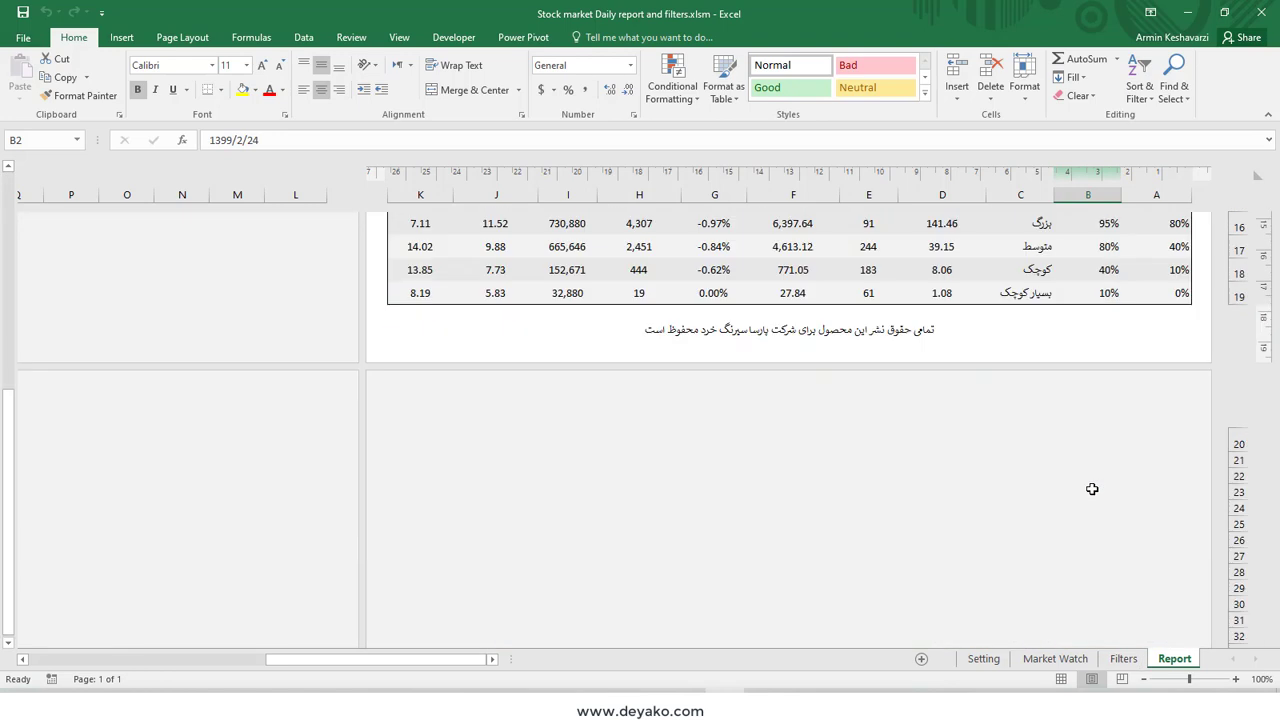
pyautogui.scroll(10, 1094, 485)
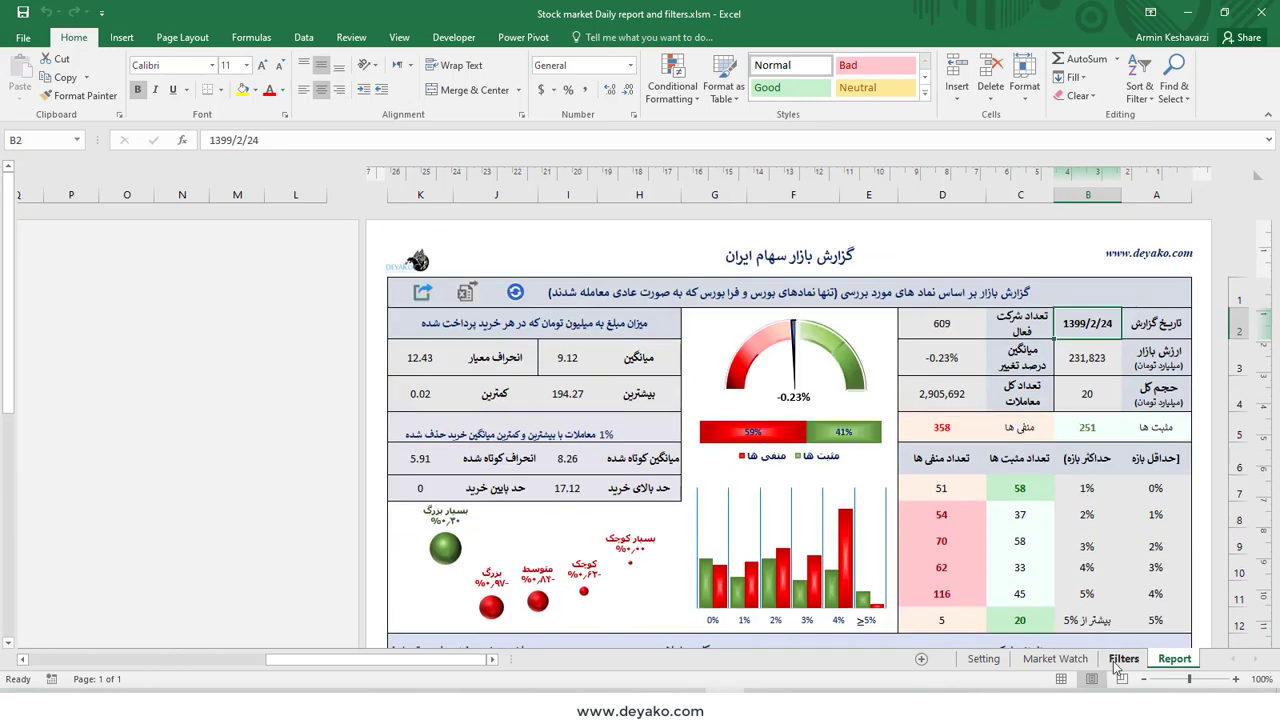
pyautogui.click(1123, 659)
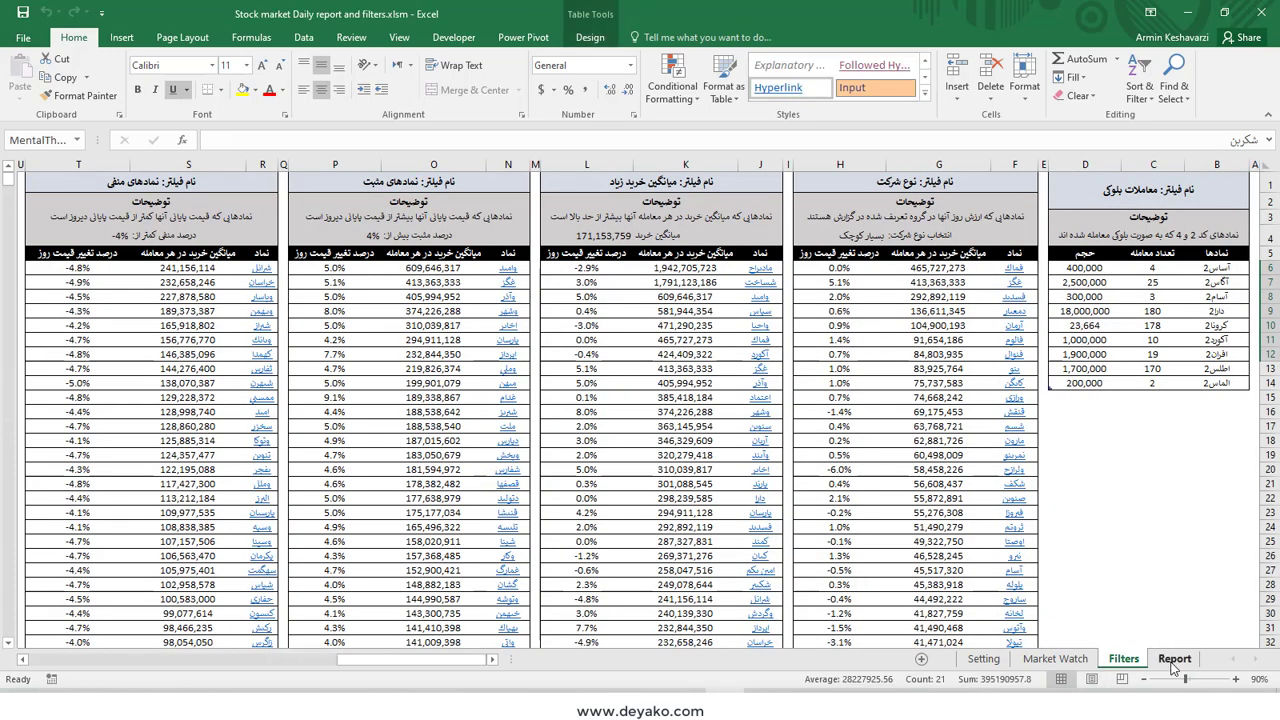
pyautogui.click(1174, 658)
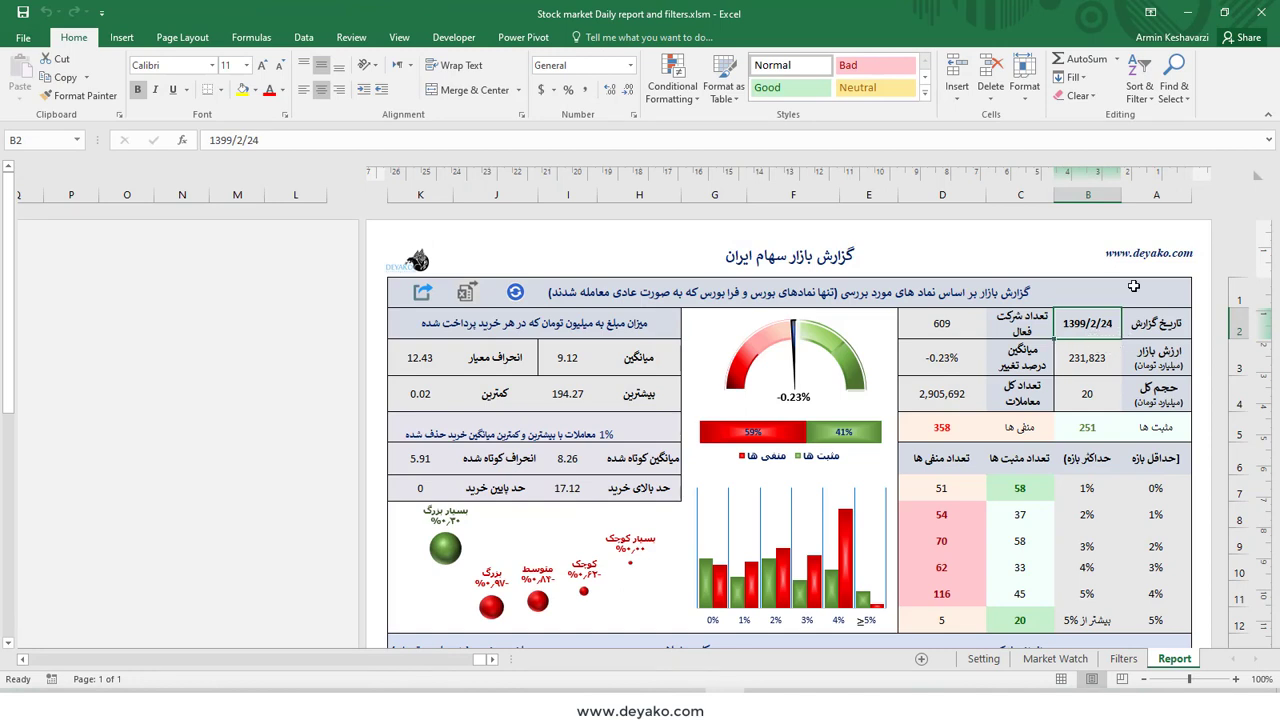
pyautogui.click(969, 335)
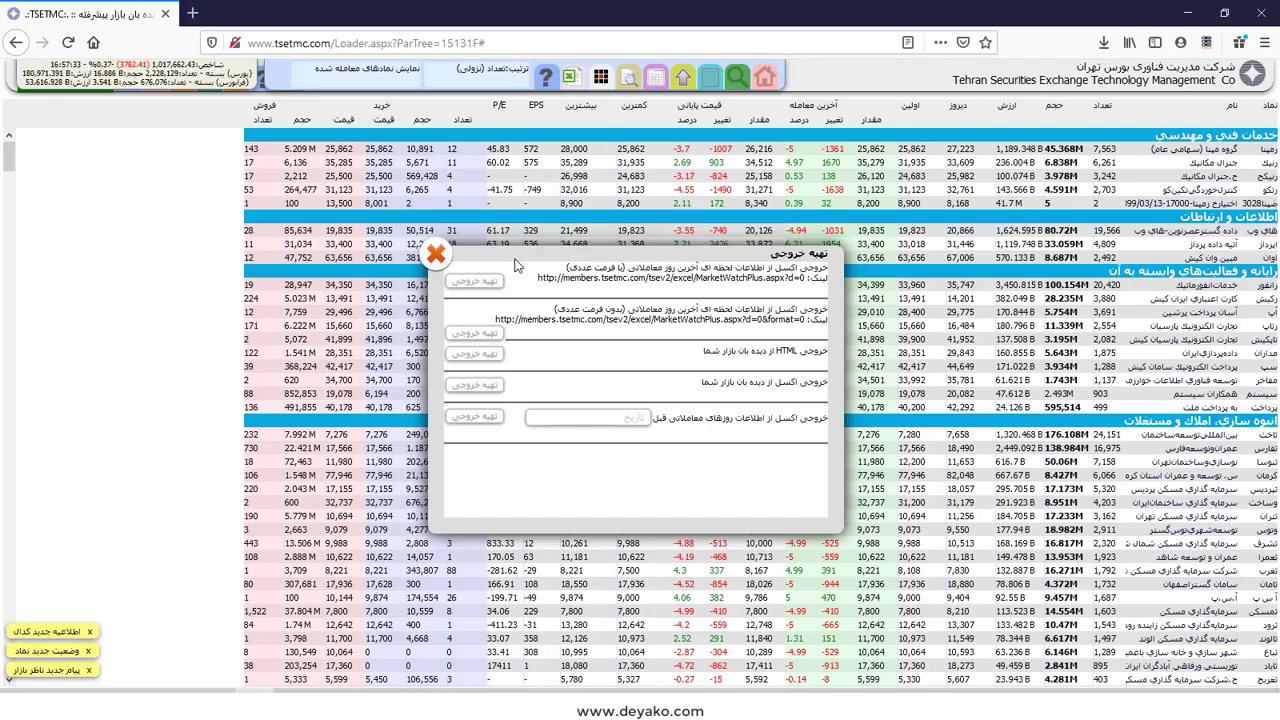
# Step: Close the TSETMC export popup and bring up Excel's Filters sheet
pyautogui.click(431, 260)
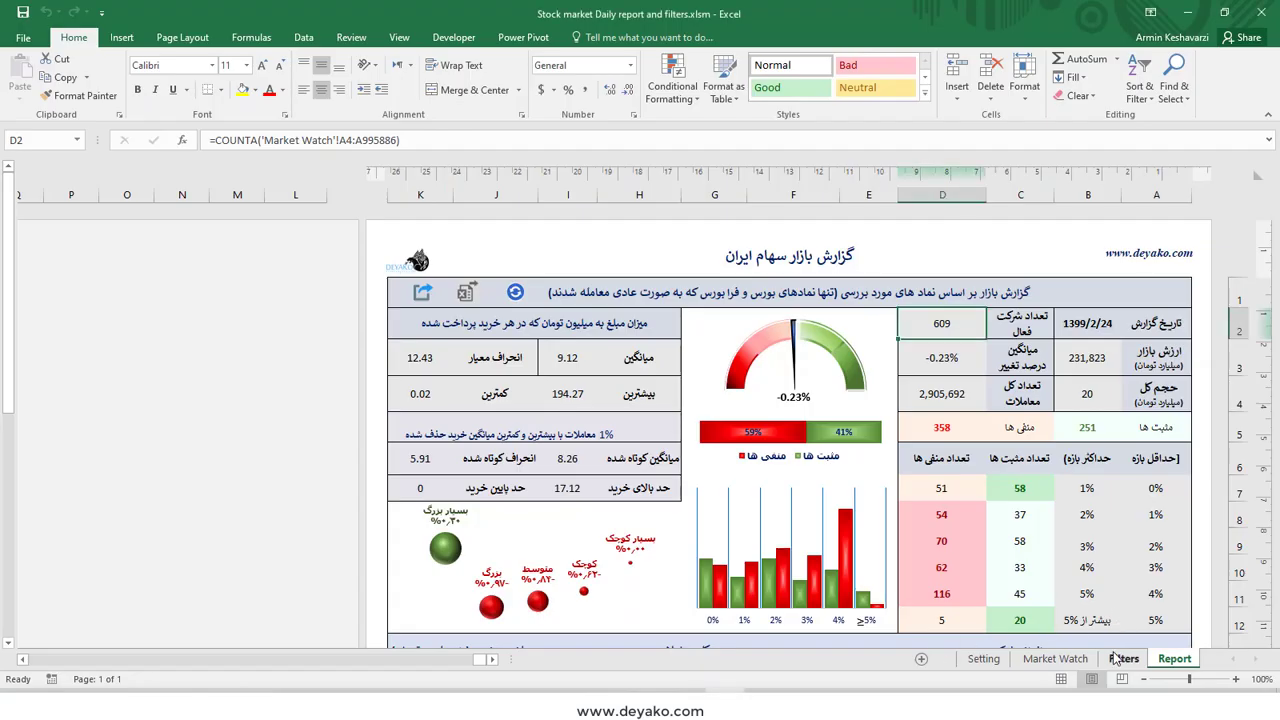
pyautogui.click(1120, 658)
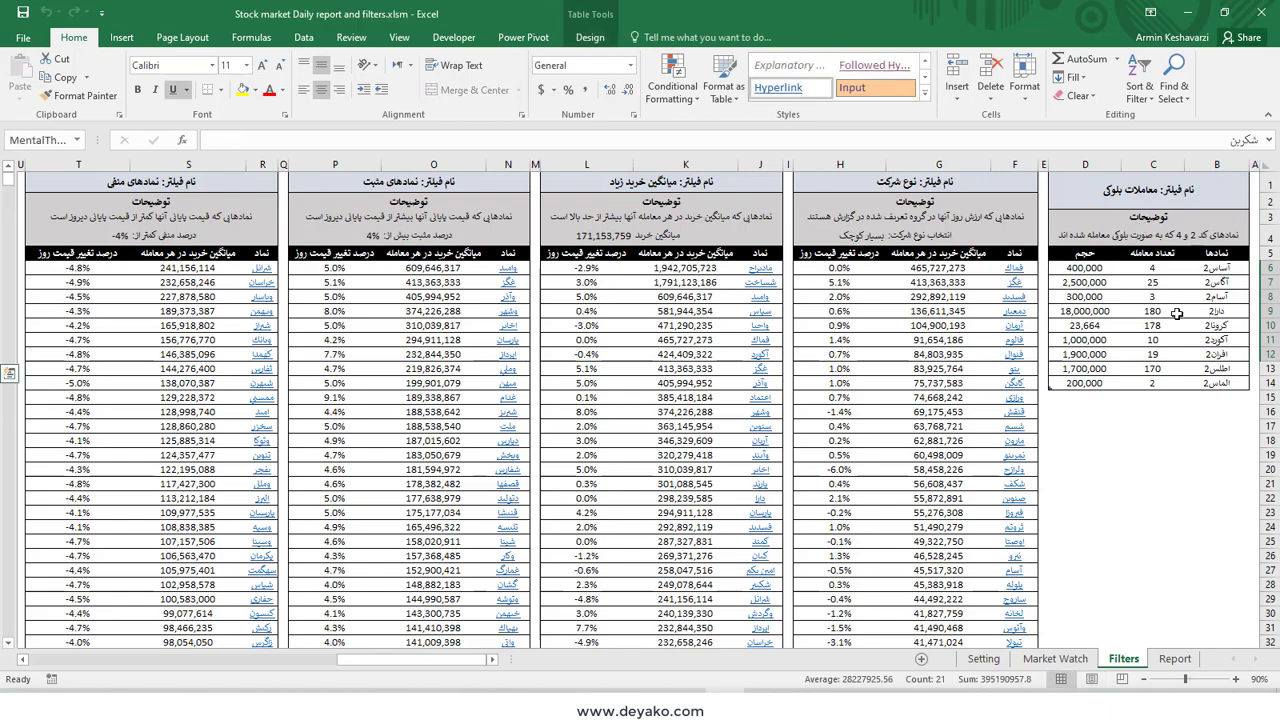
pyautogui.click(1172, 658)
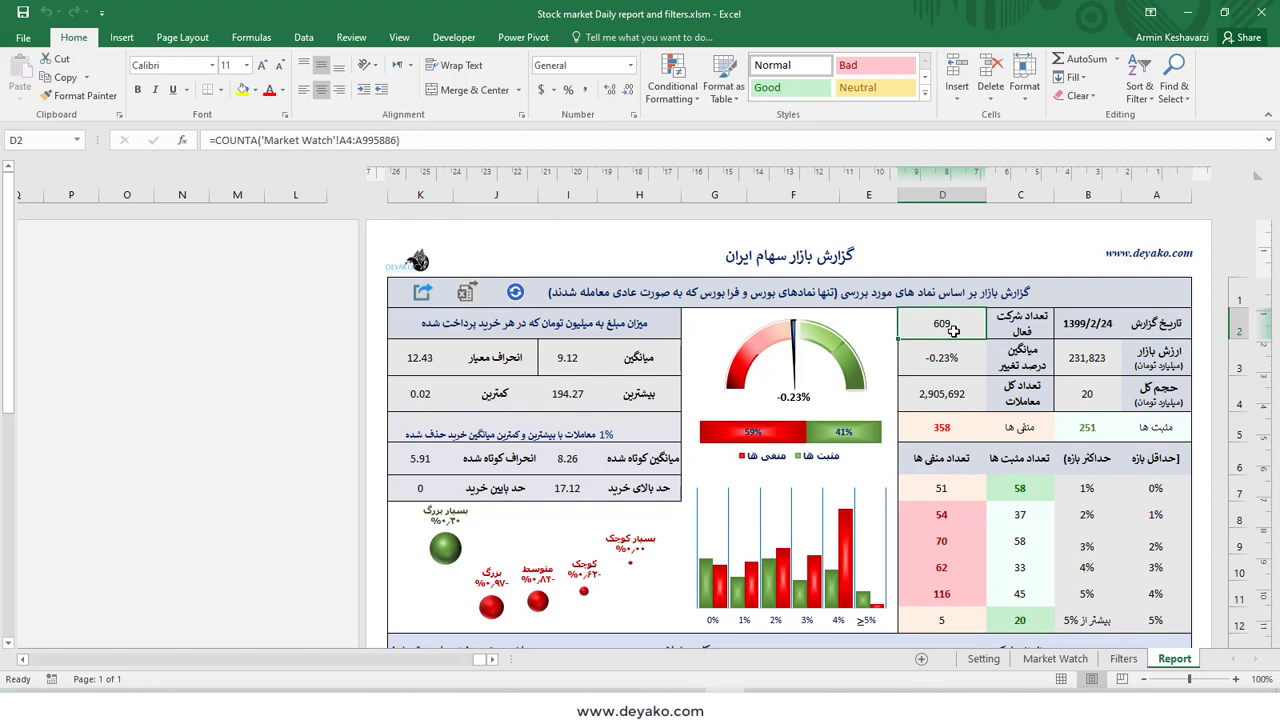
pyautogui.click(1090, 362)
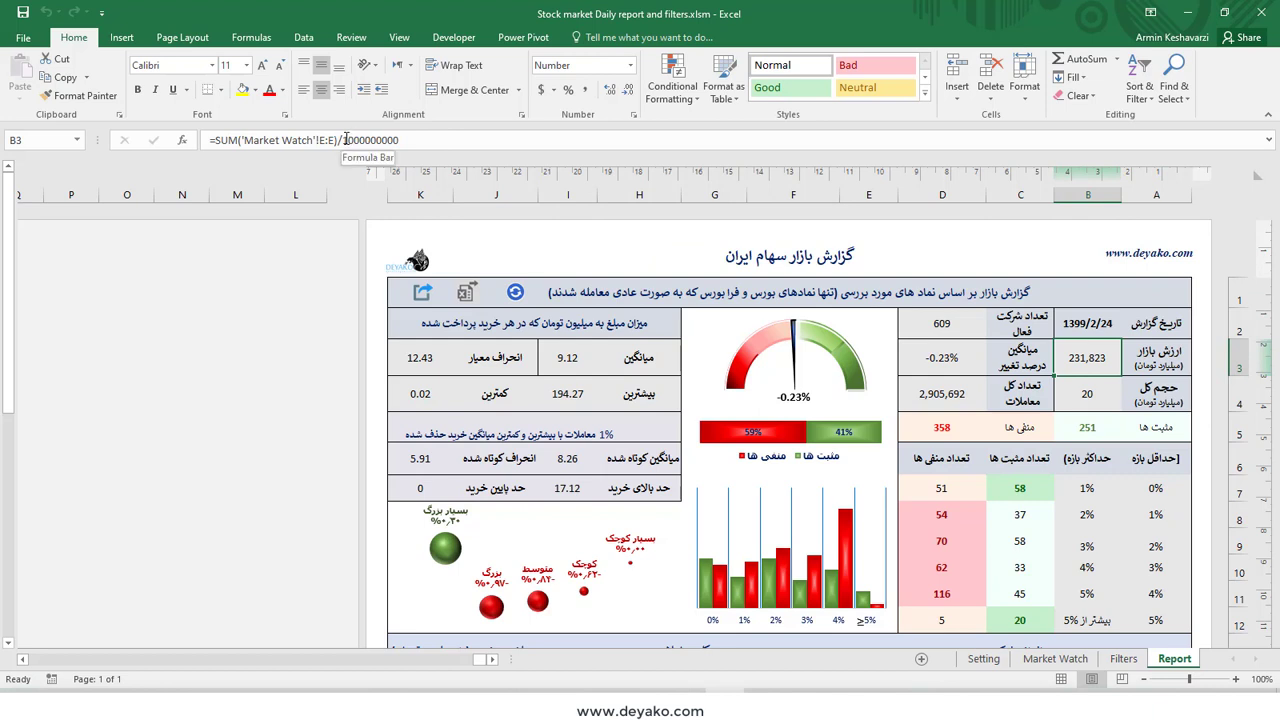
pyautogui.moveTo(353, 140); pyautogui.dragTo(399, 140)
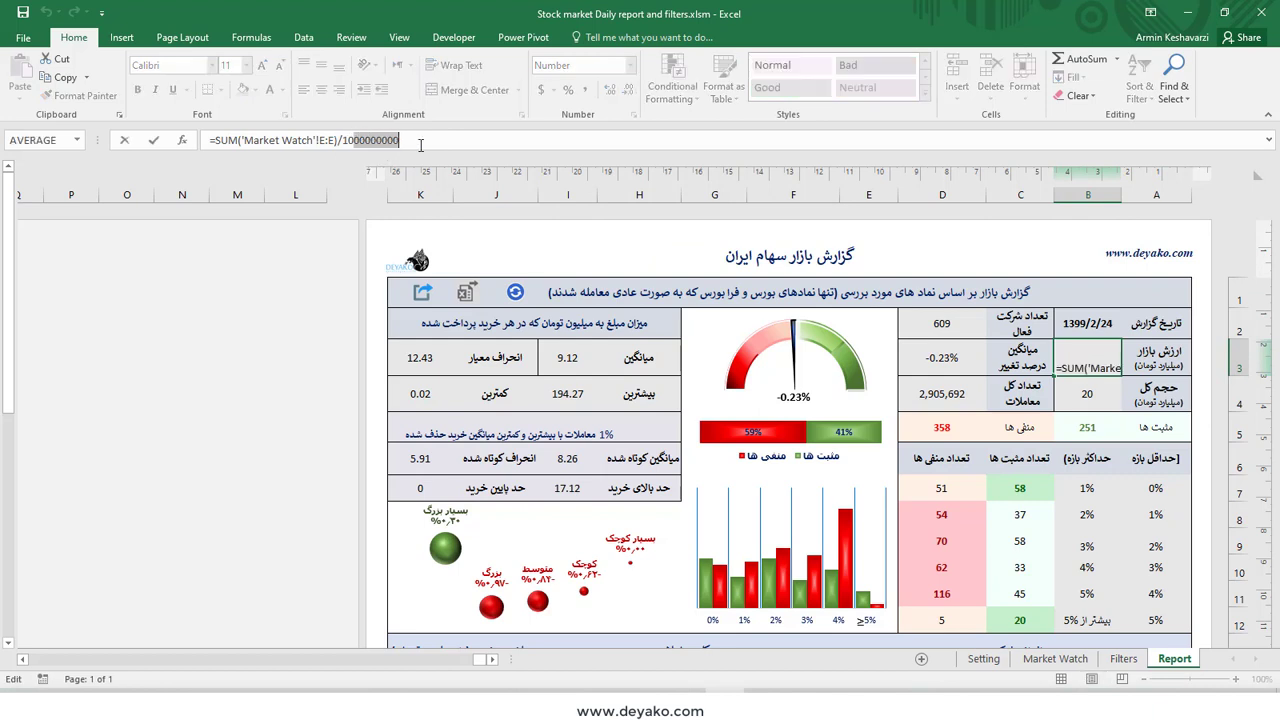
pyautogui.press('Escape')
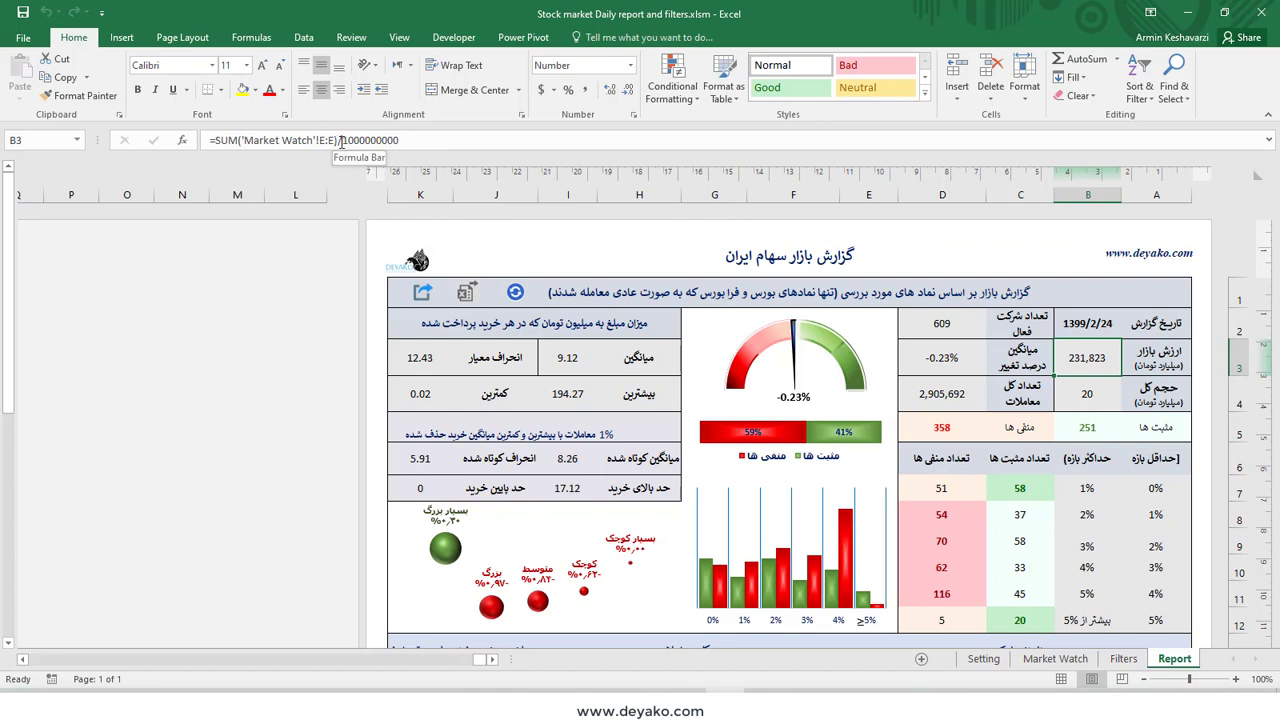
pyautogui.moveTo(353, 141); pyautogui.dragTo(400, 141)
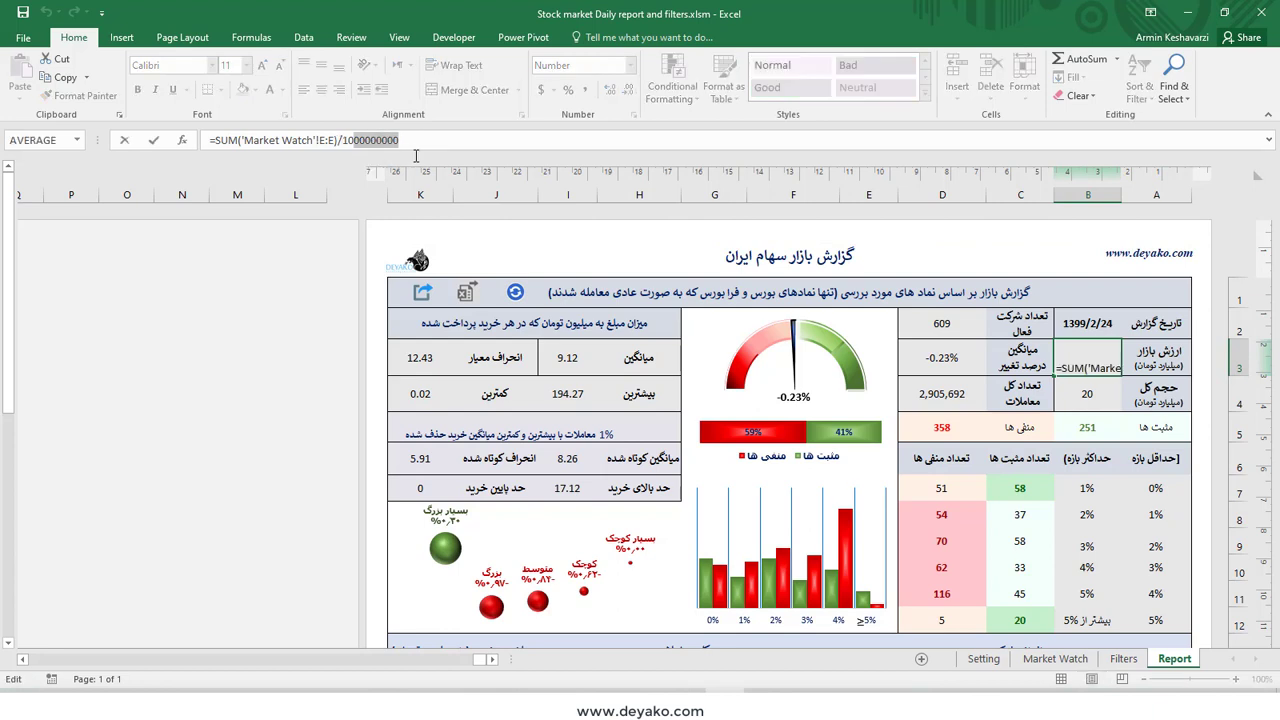
pyautogui.press('Escape')
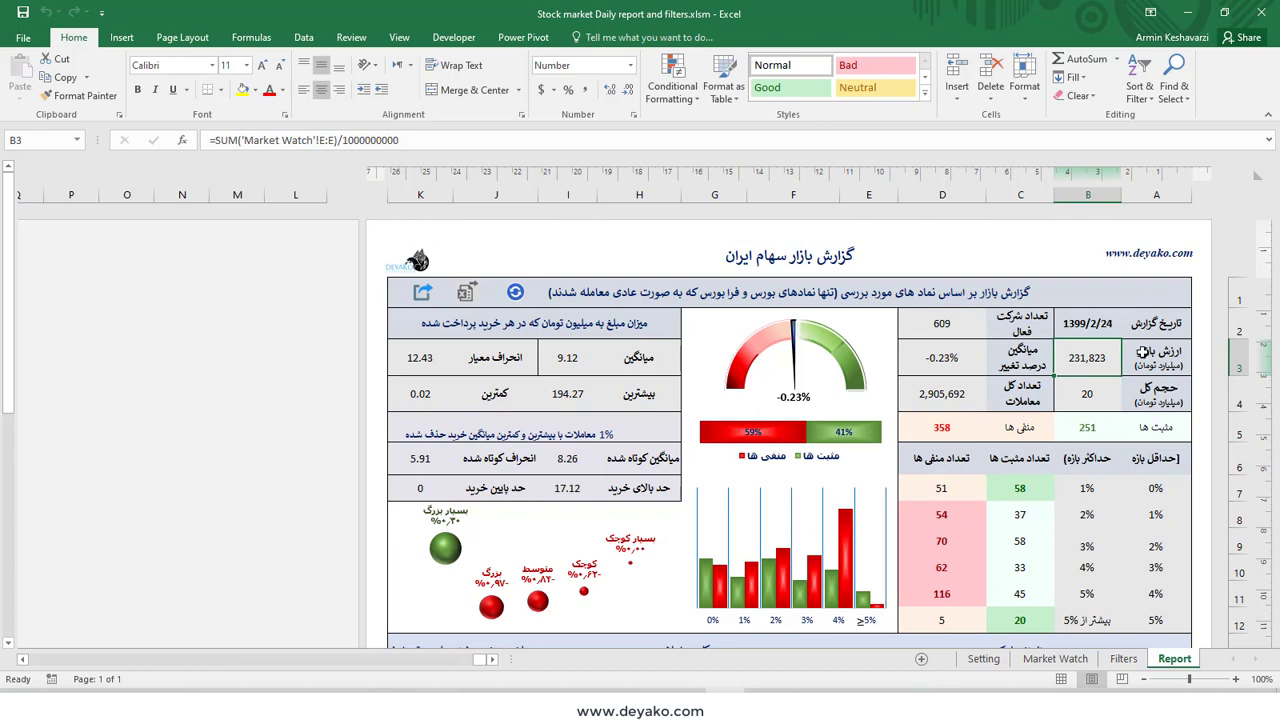
pyautogui.click(341, 143)
pyautogui.press('Escape')
pyautogui.moveTo(787, 421)
pyautogui.click(1055, 659)
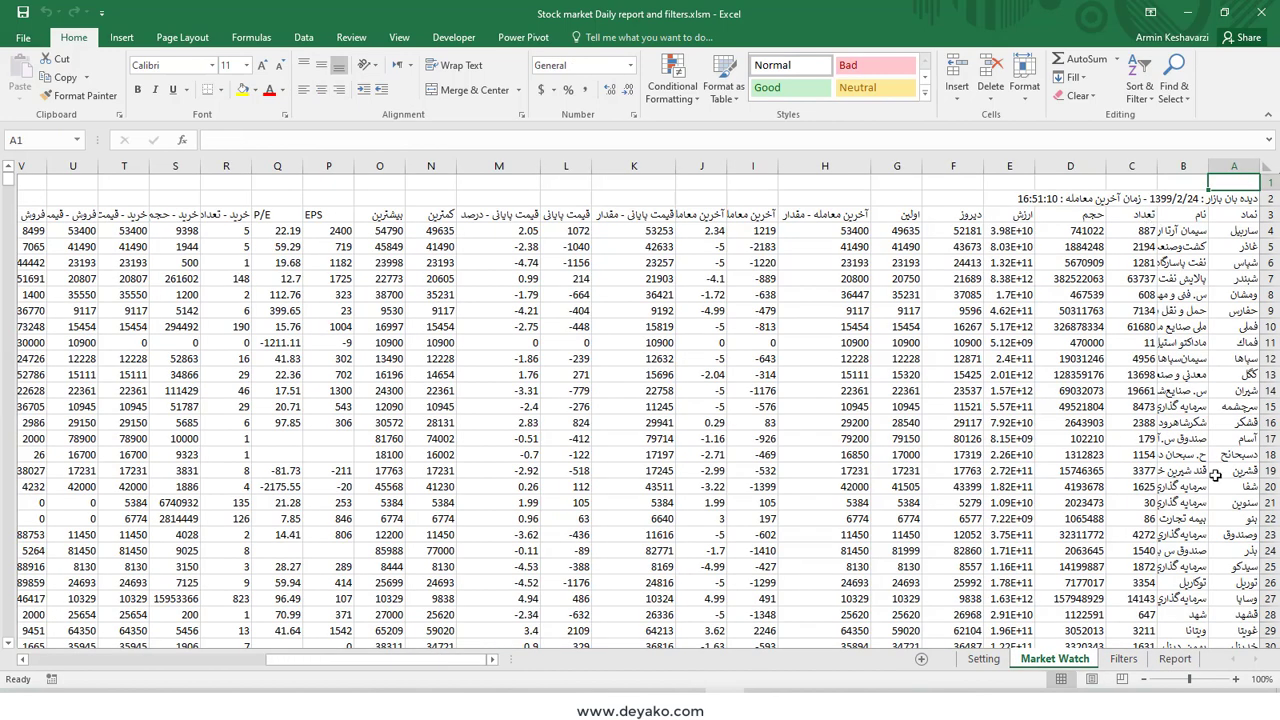
pyautogui.click(1175, 659)
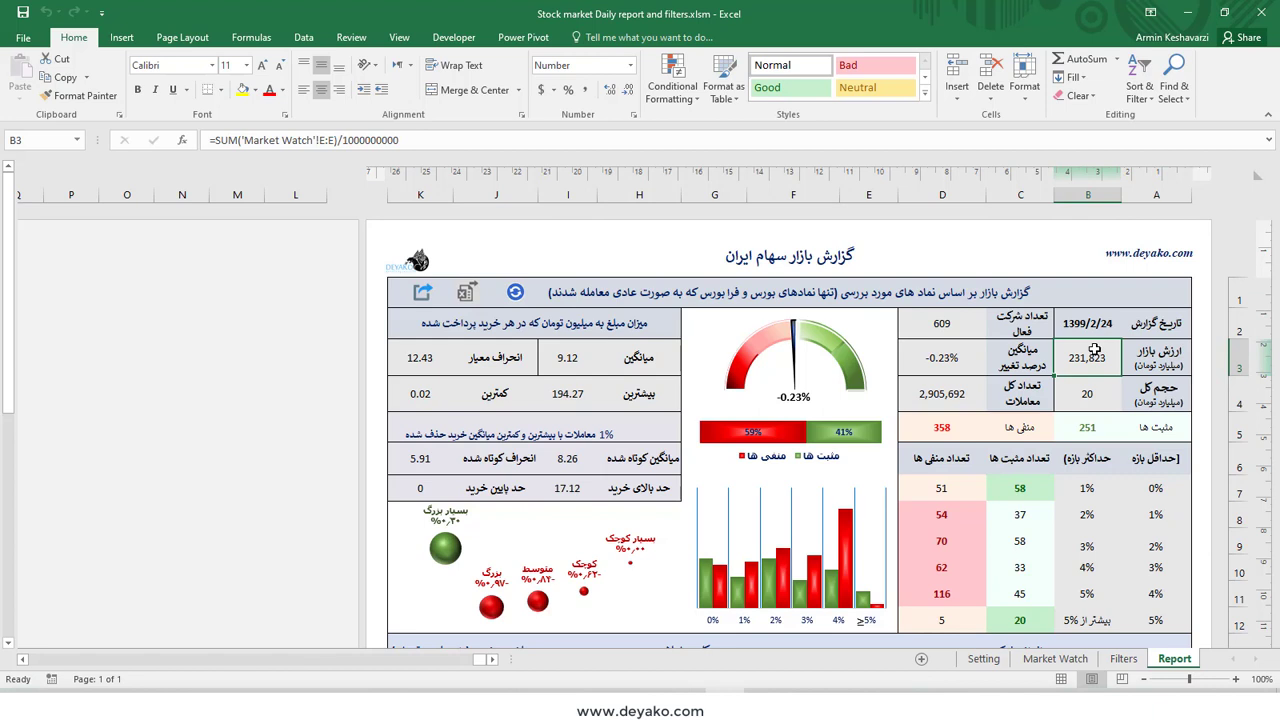
pyautogui.click(947, 360)
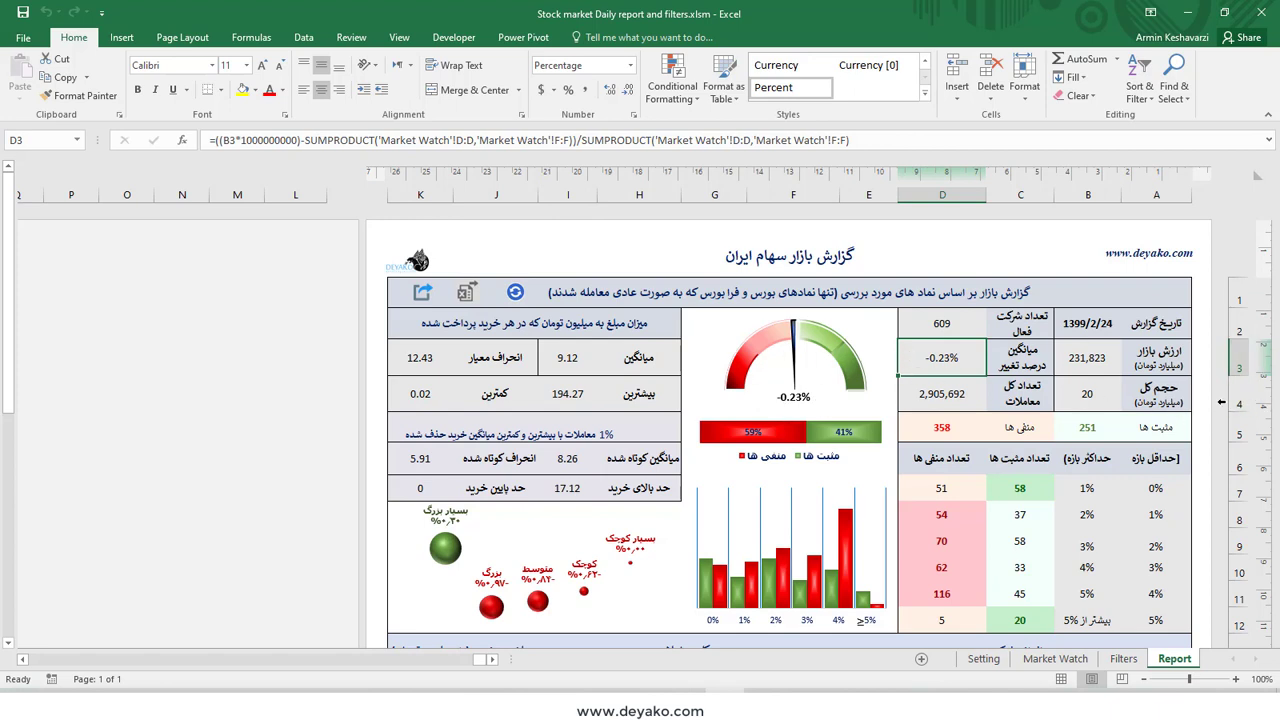
pyautogui.click(1100, 401)
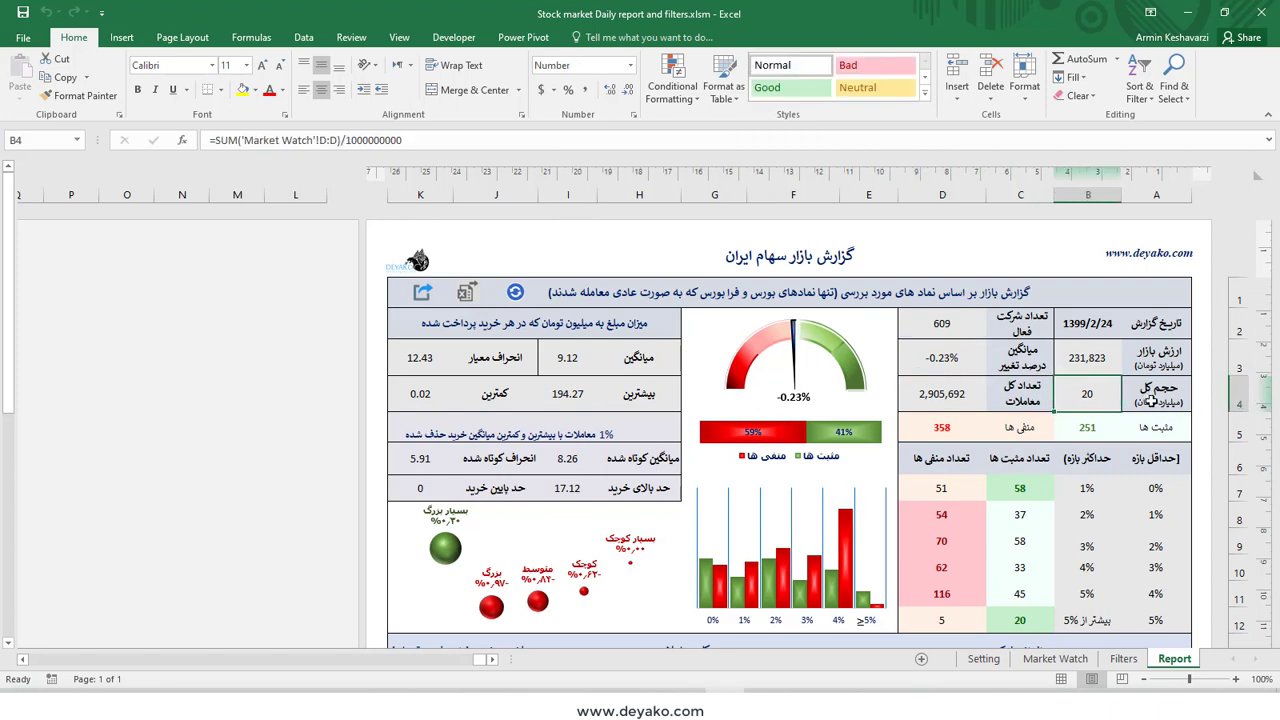
pyautogui.click(352, 139)
pyautogui.doubleClick(351, 141)
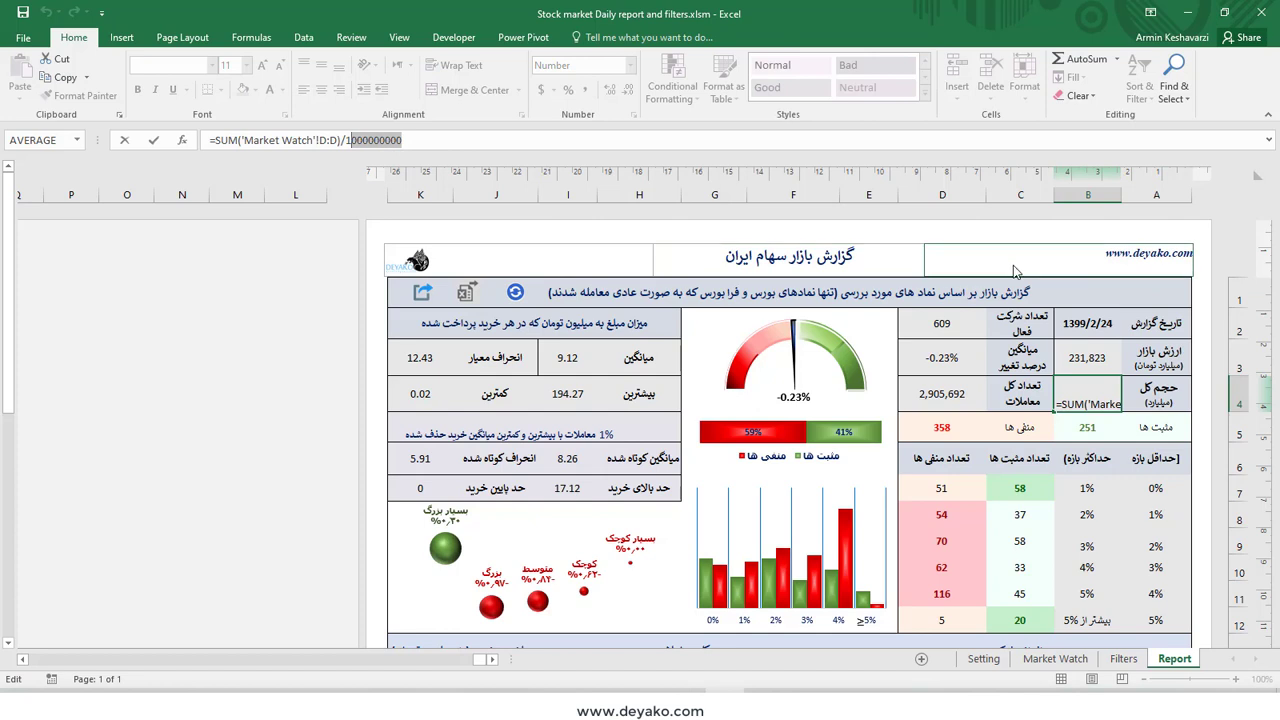
pyautogui.press('Escape')
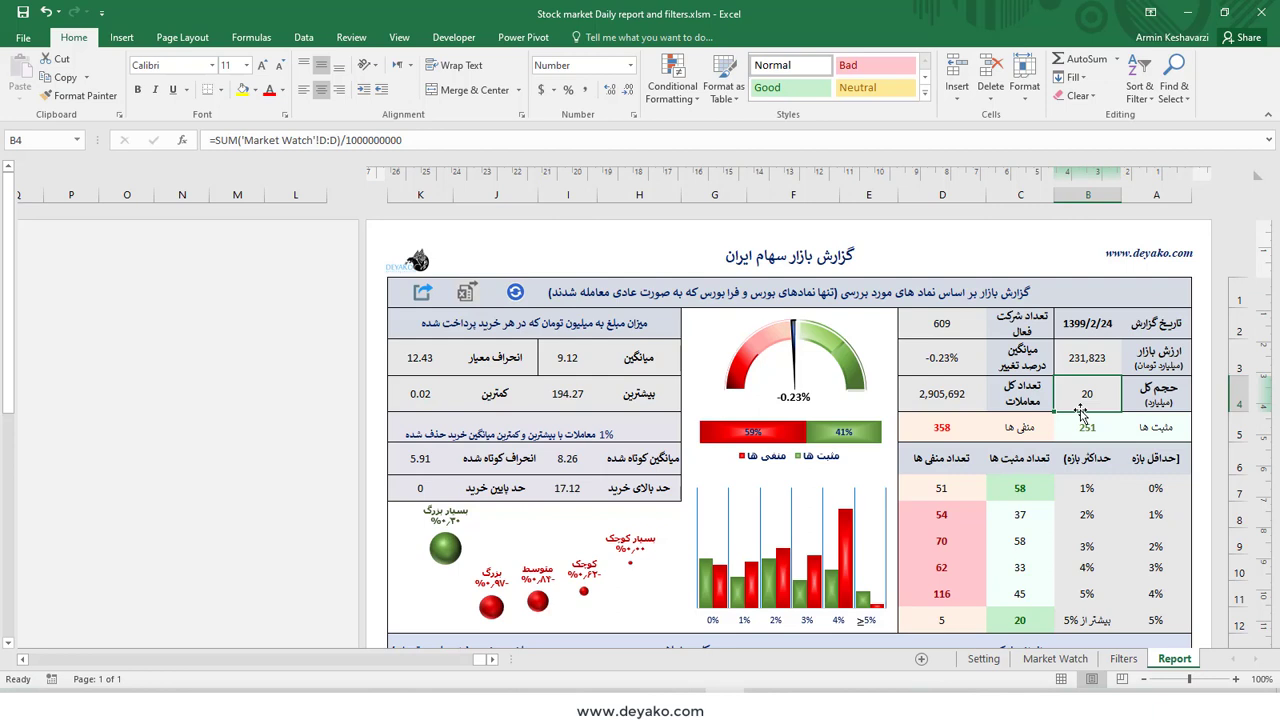
pyautogui.click(952, 387)
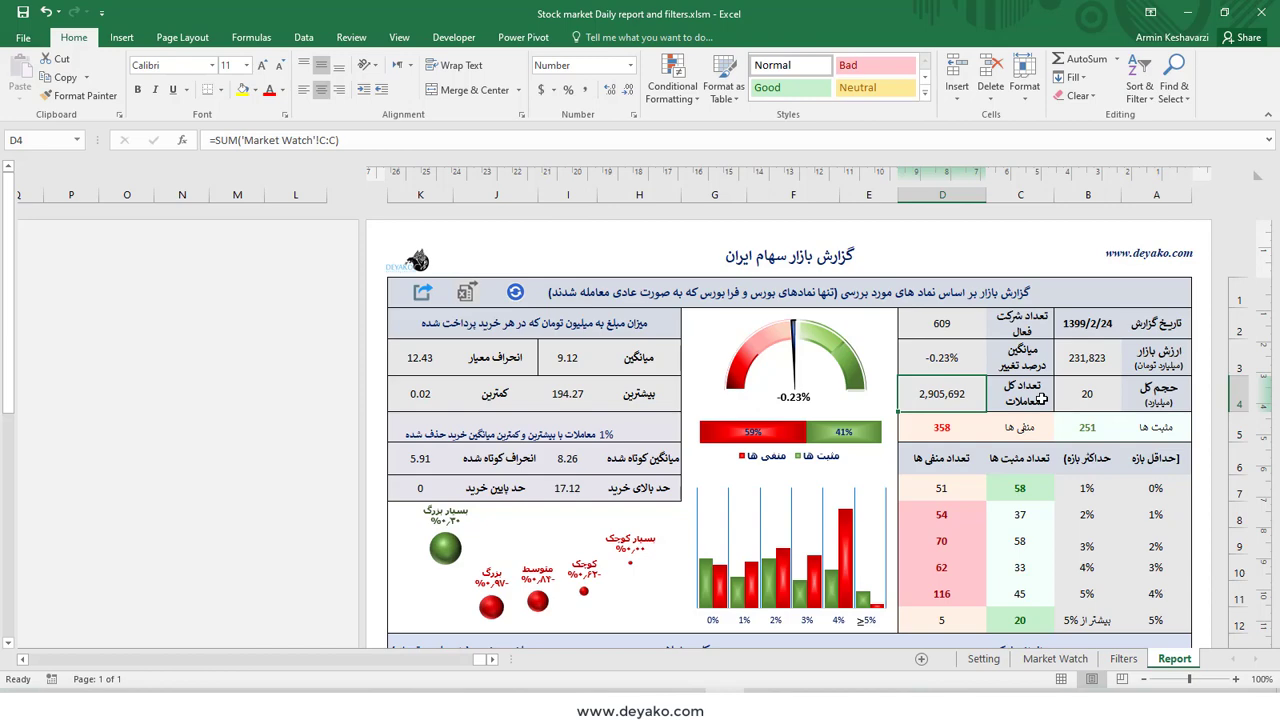
pyautogui.click(1055, 659)
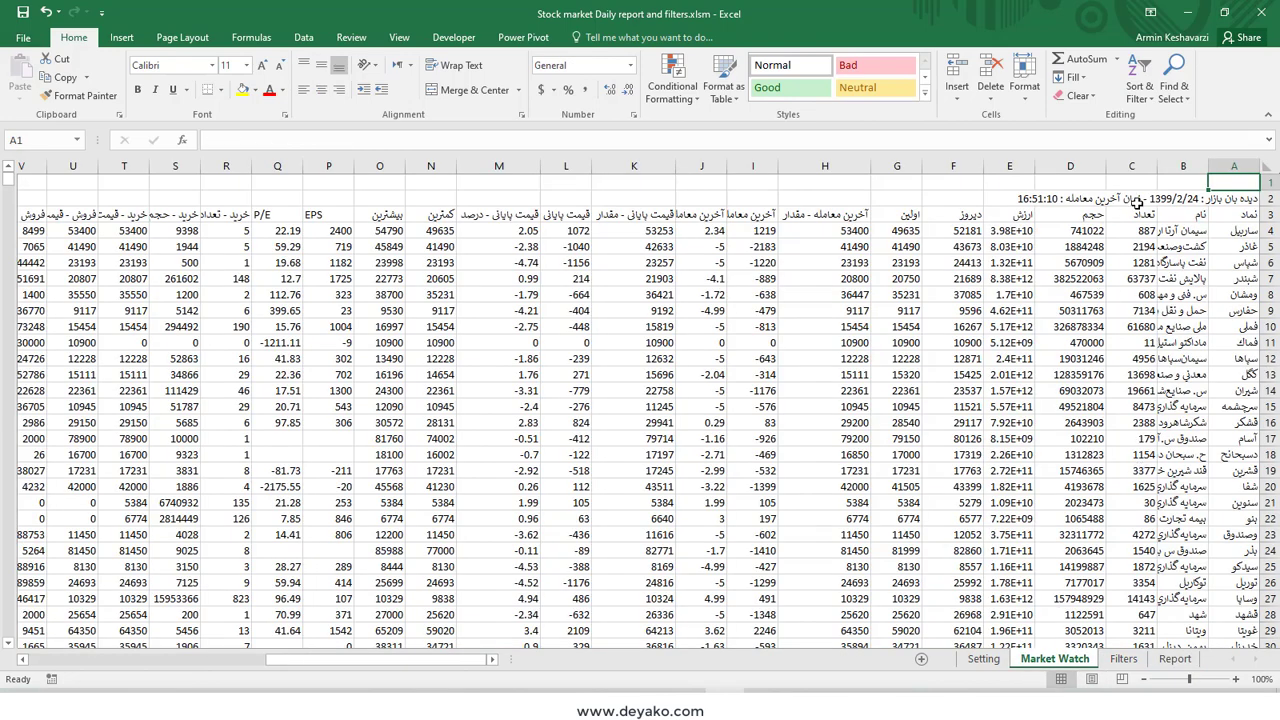
pyautogui.click(1137, 210)
pyautogui.click(1175, 659)
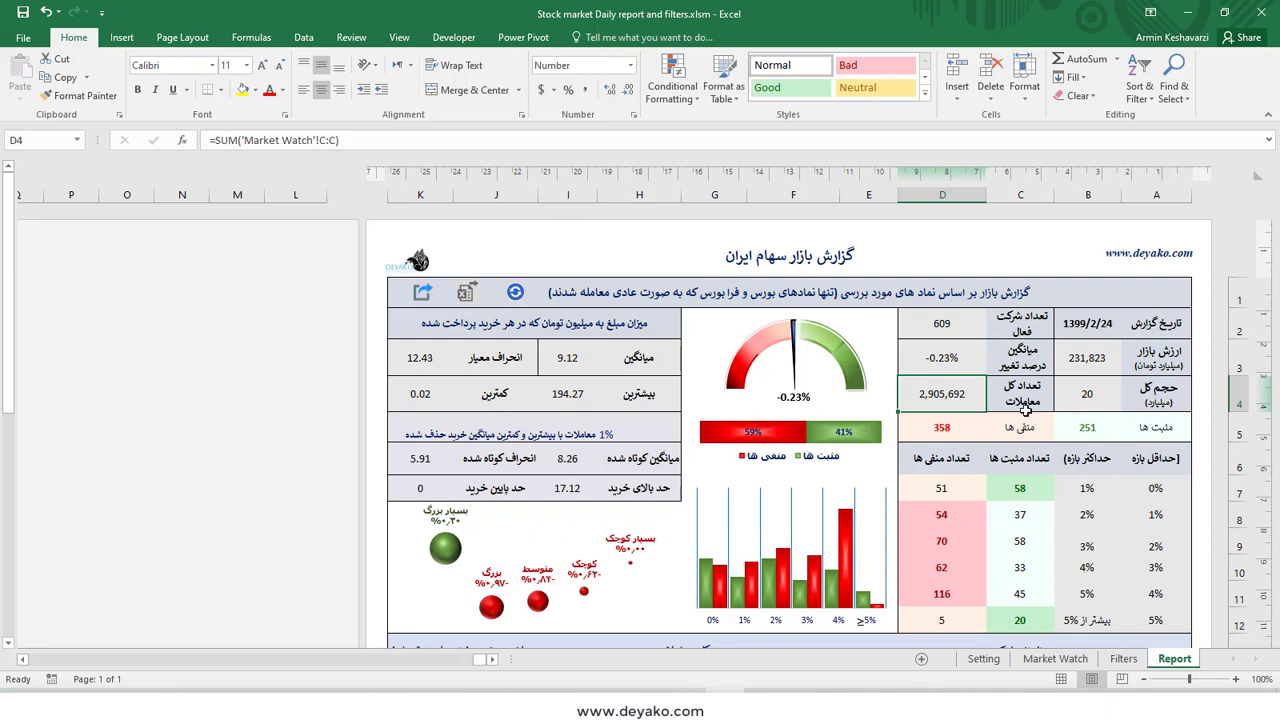
pyautogui.click(1141, 429)
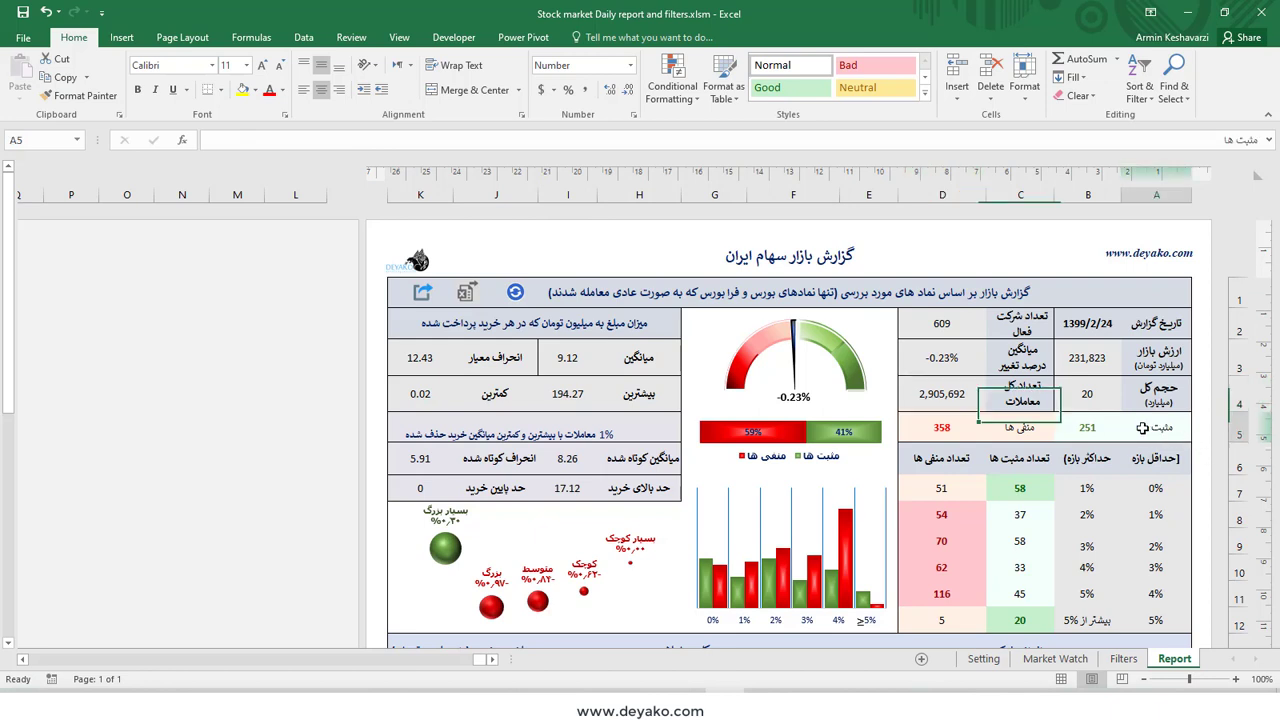
pyautogui.doubleClick(954, 427)
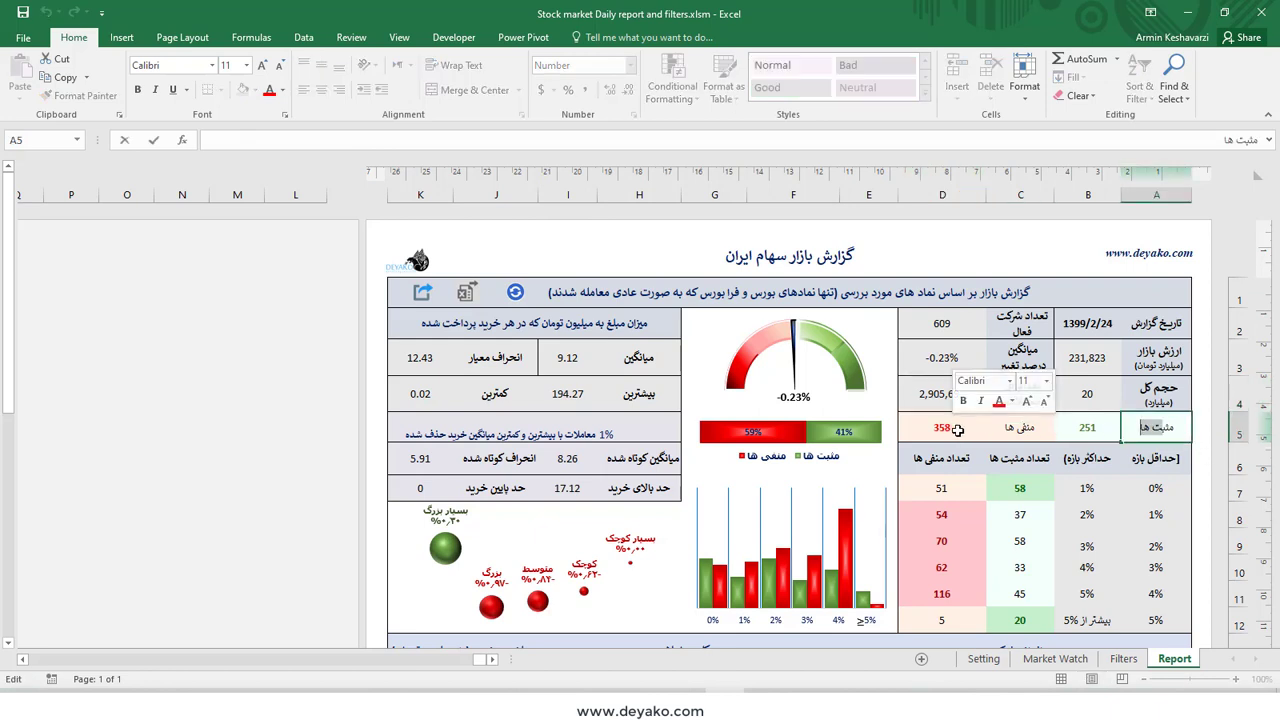
pyautogui.press('Escape')
pyautogui.press('Left')
pyautogui.press('Left')
pyautogui.press('Left')
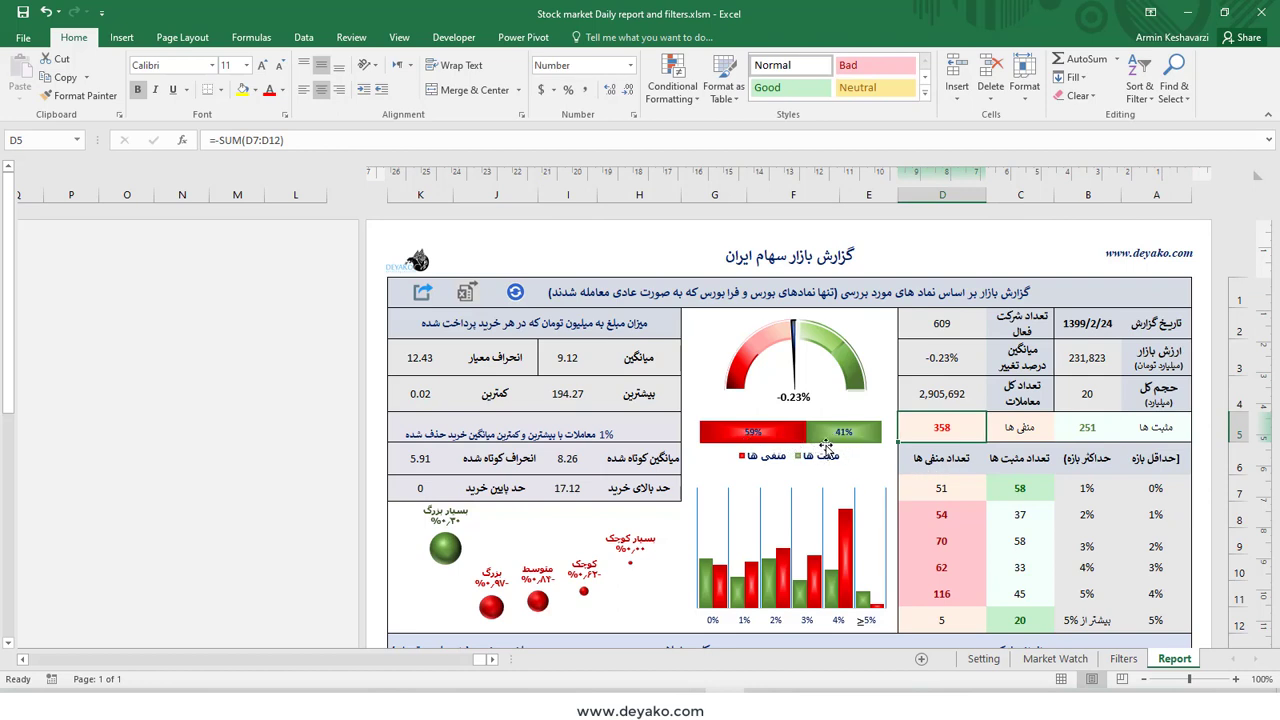
pyautogui.moveTo(847, 447)
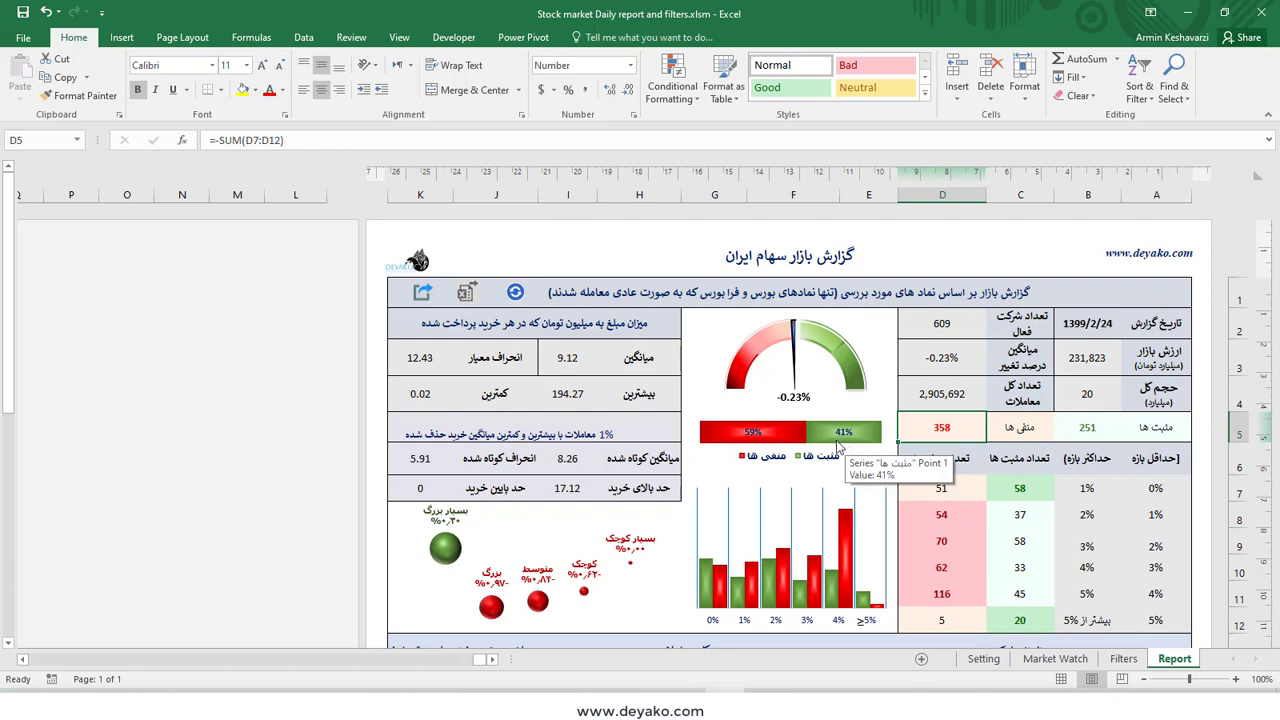
pyautogui.moveTo(784, 446)
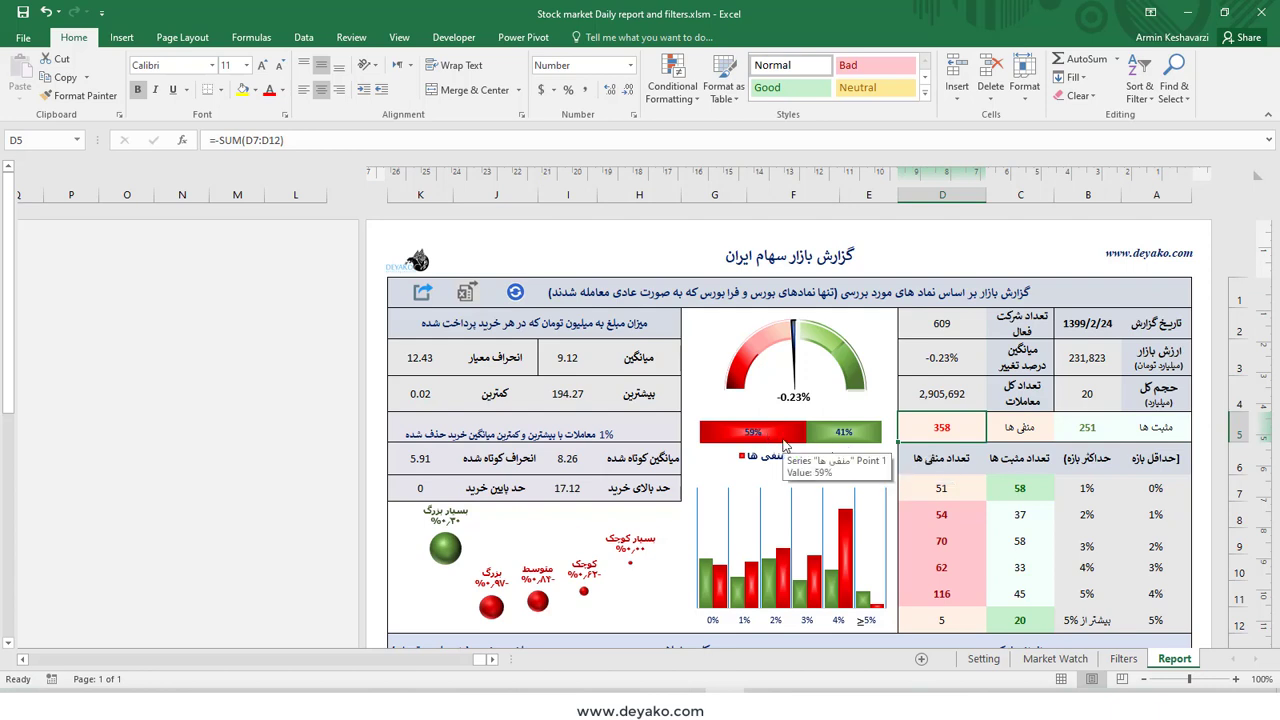
pyautogui.doubleClick(1141, 427)
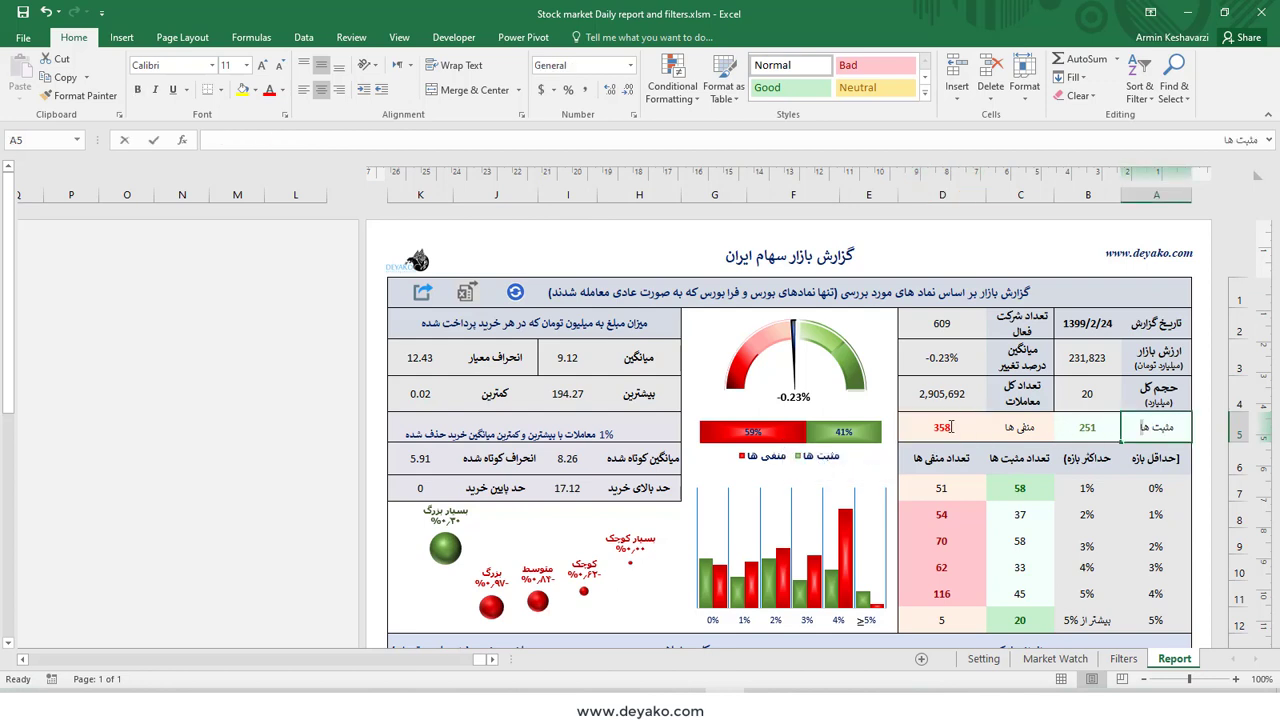
pyautogui.press('Escape')
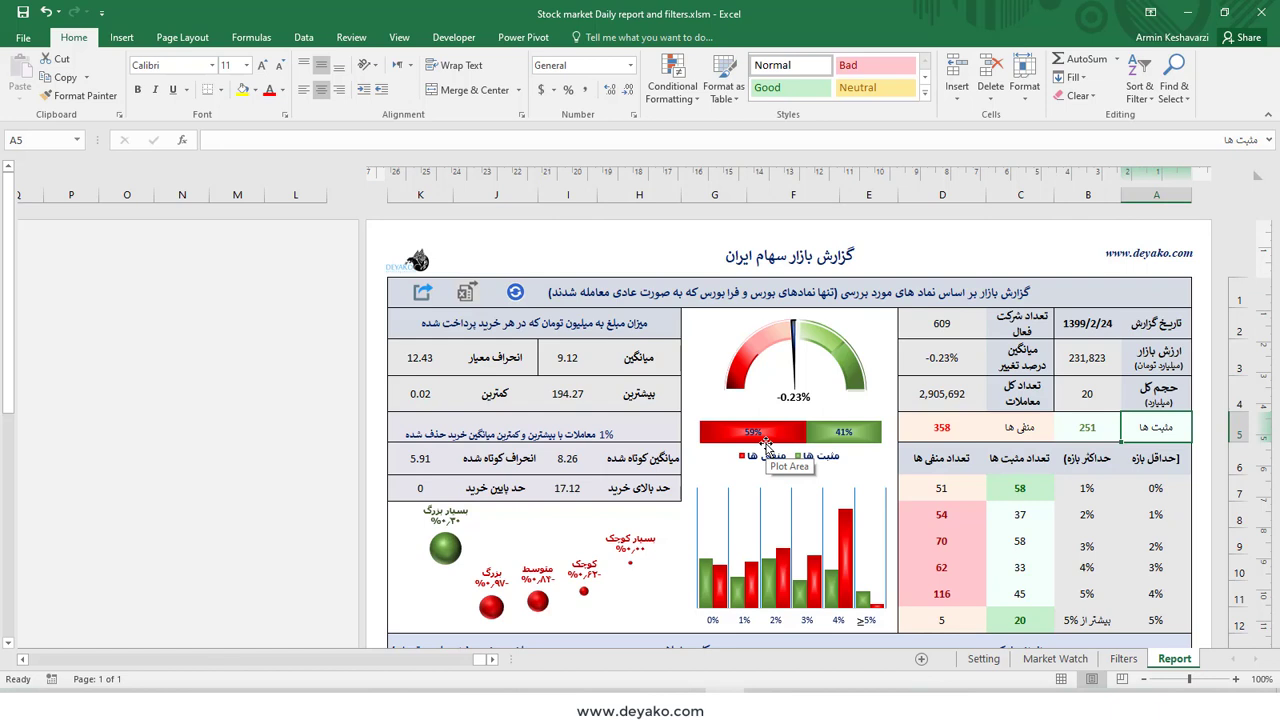
pyautogui.doubleClick(948, 418)
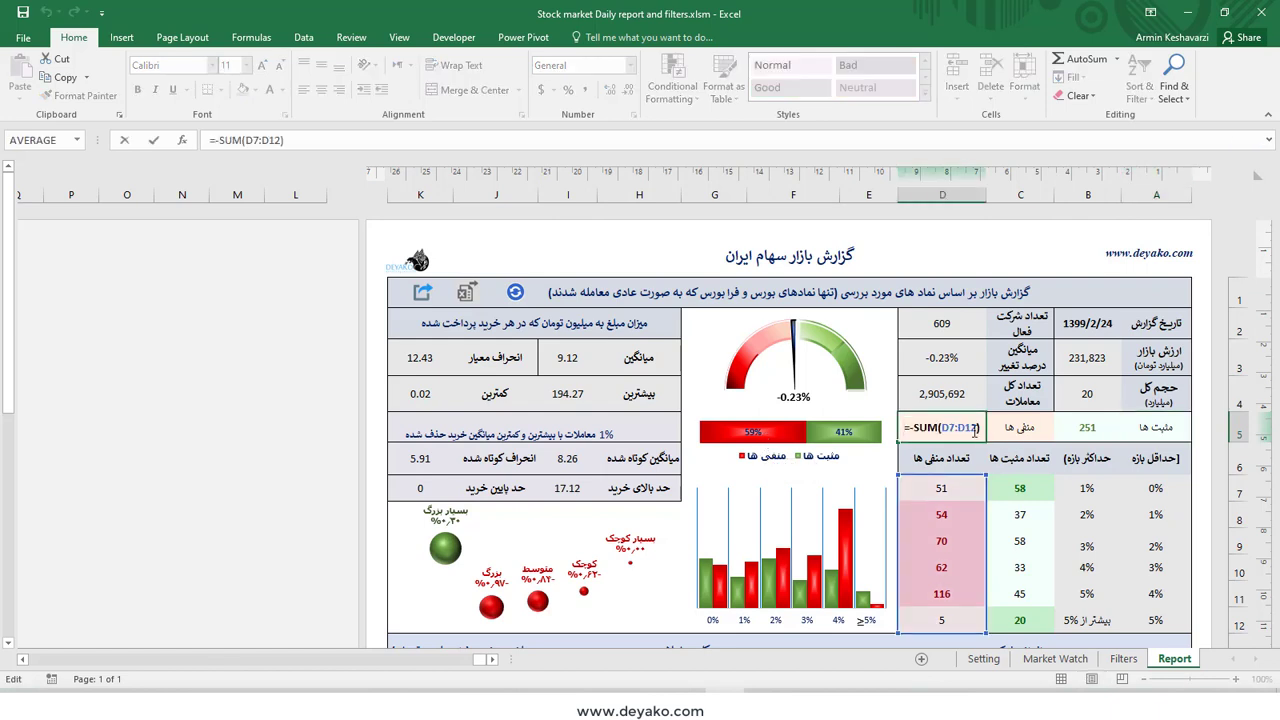
pyautogui.press('Escape')
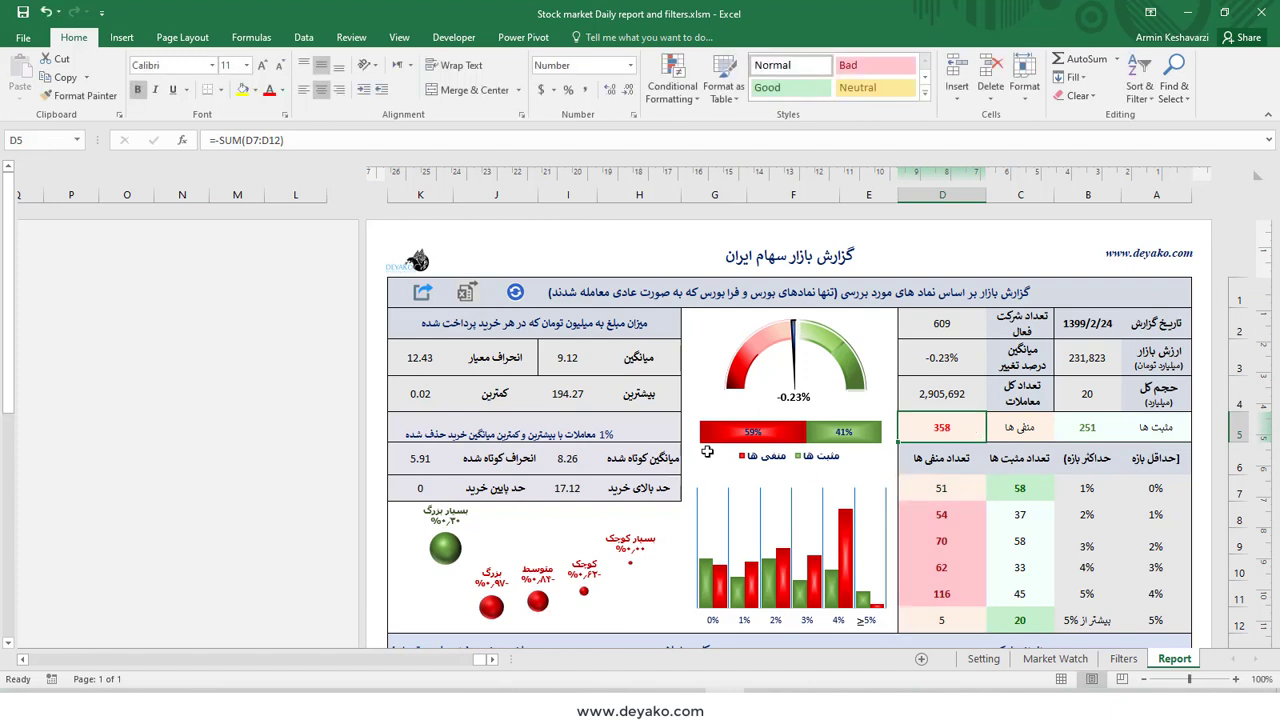
pyautogui.moveTo(1167, 470); pyautogui.dragTo(1154, 487)
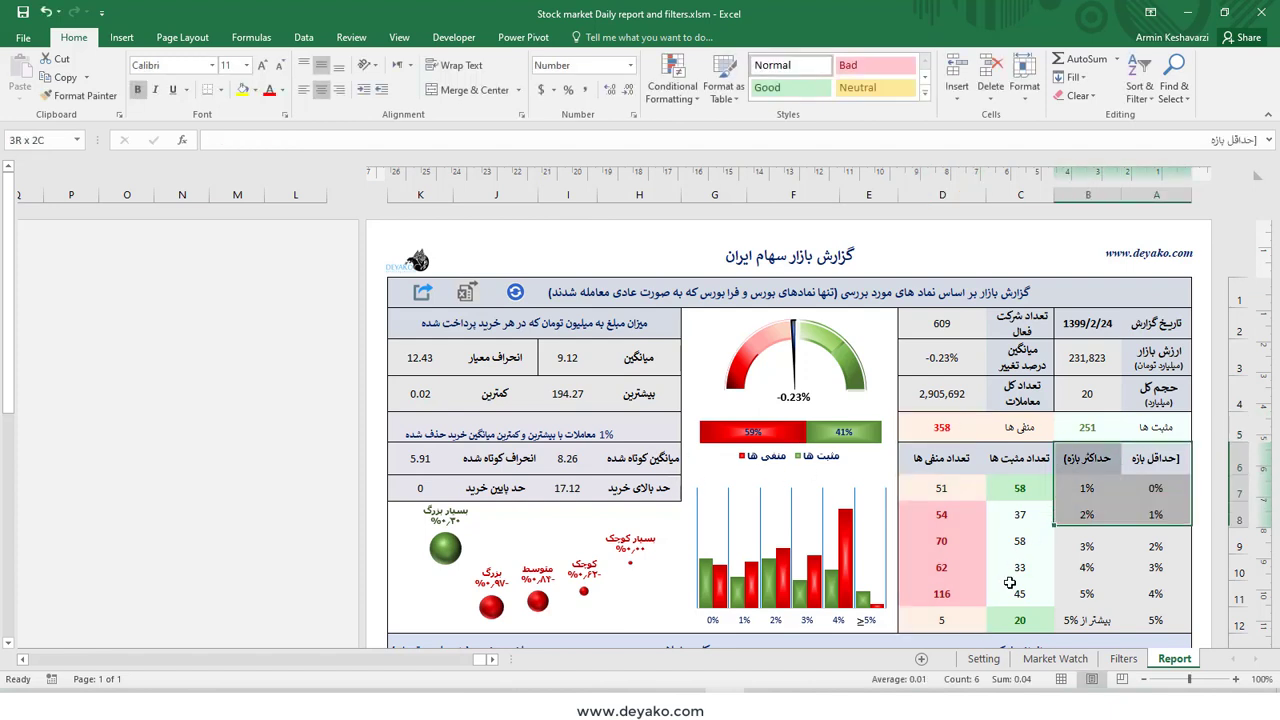
pyautogui.click(1154, 487)
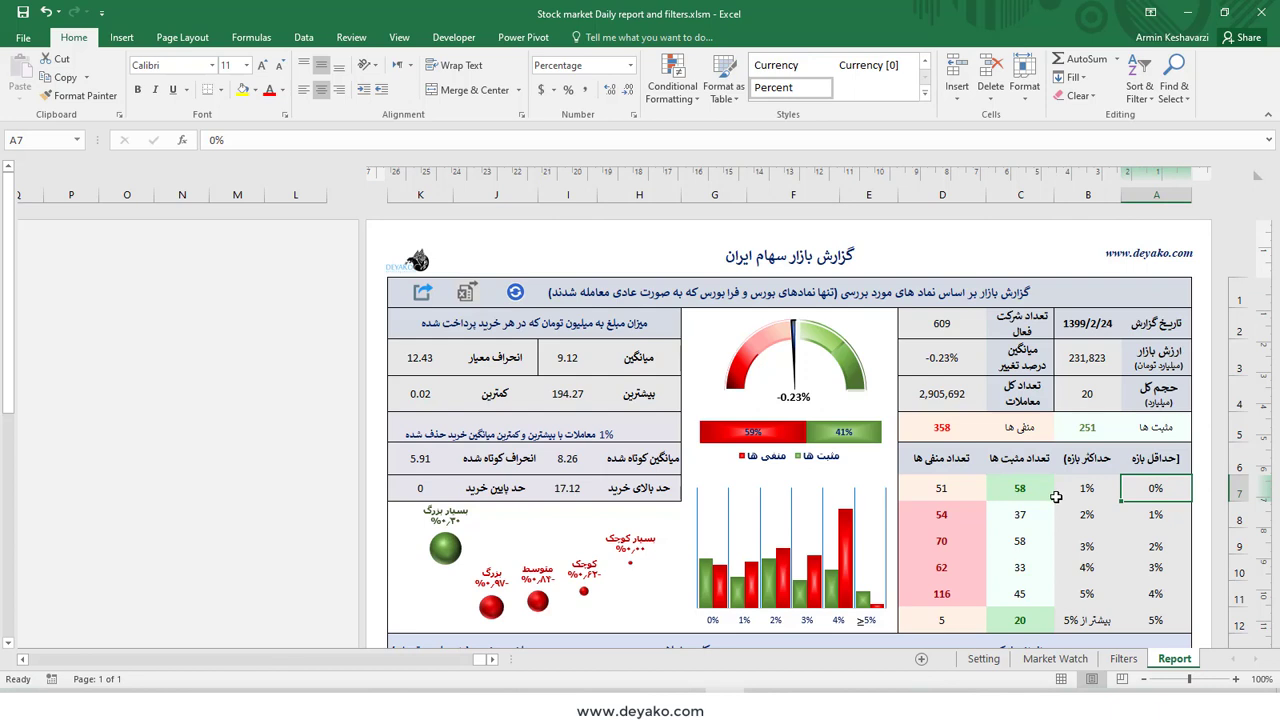
pyautogui.press('Left')
pyautogui.press('Left')
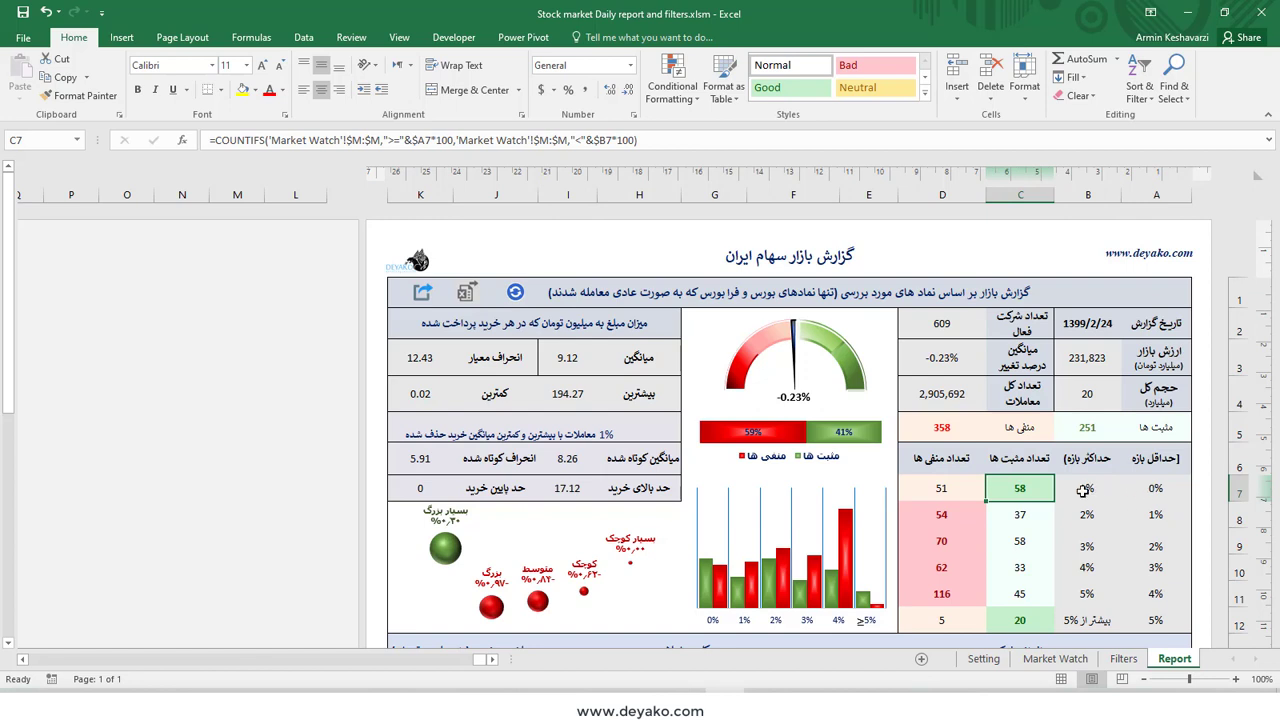
pyautogui.click(1049, 524)
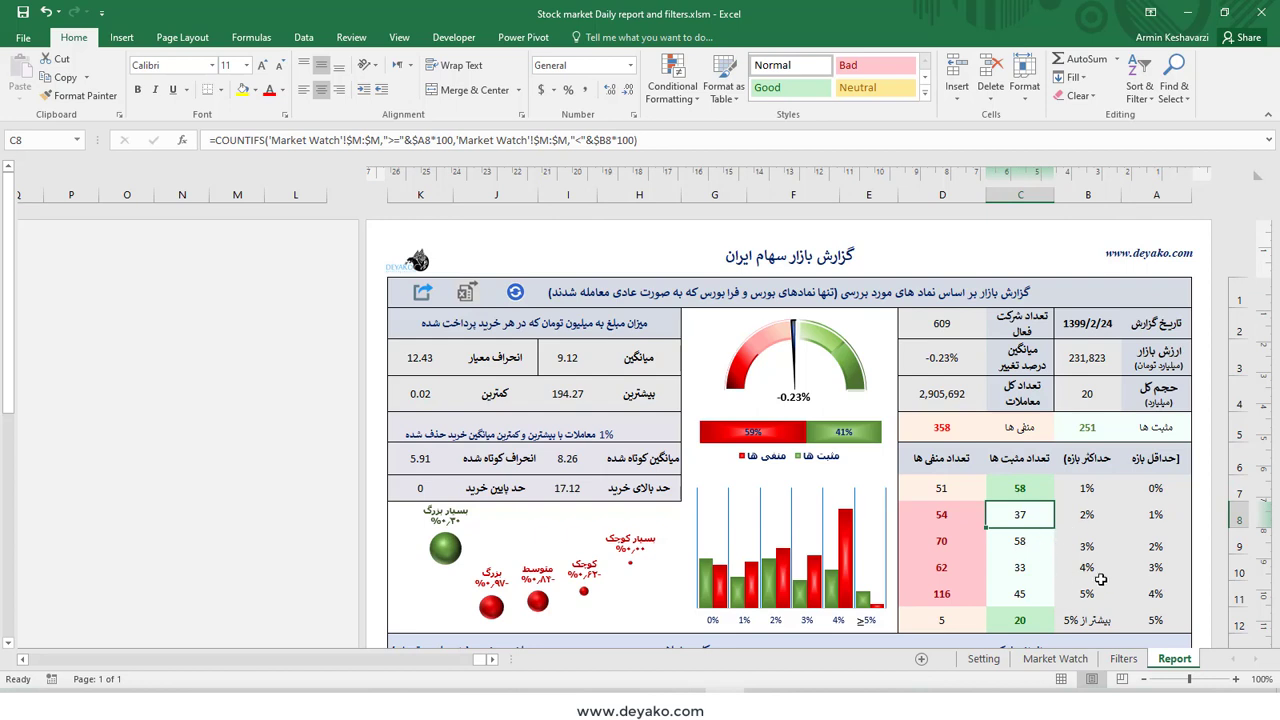
pyautogui.click(1050, 540)
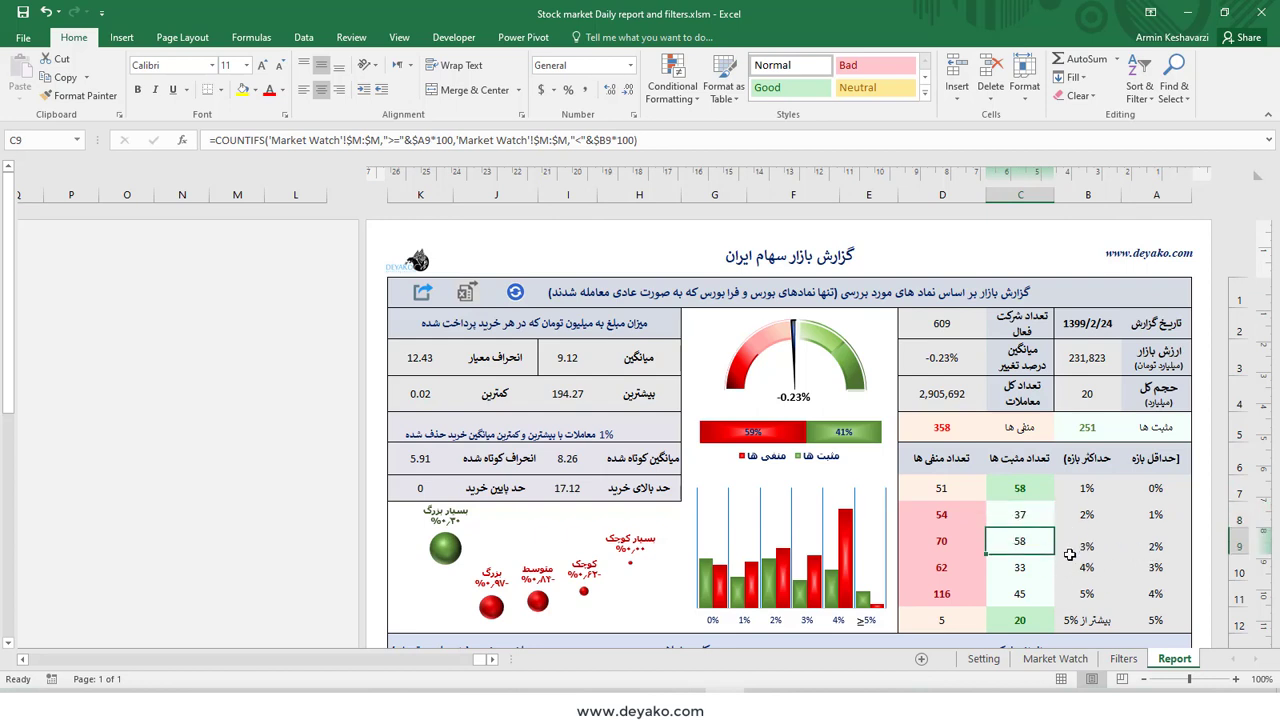
pyautogui.click(1050, 568)
pyautogui.click(1040, 598)
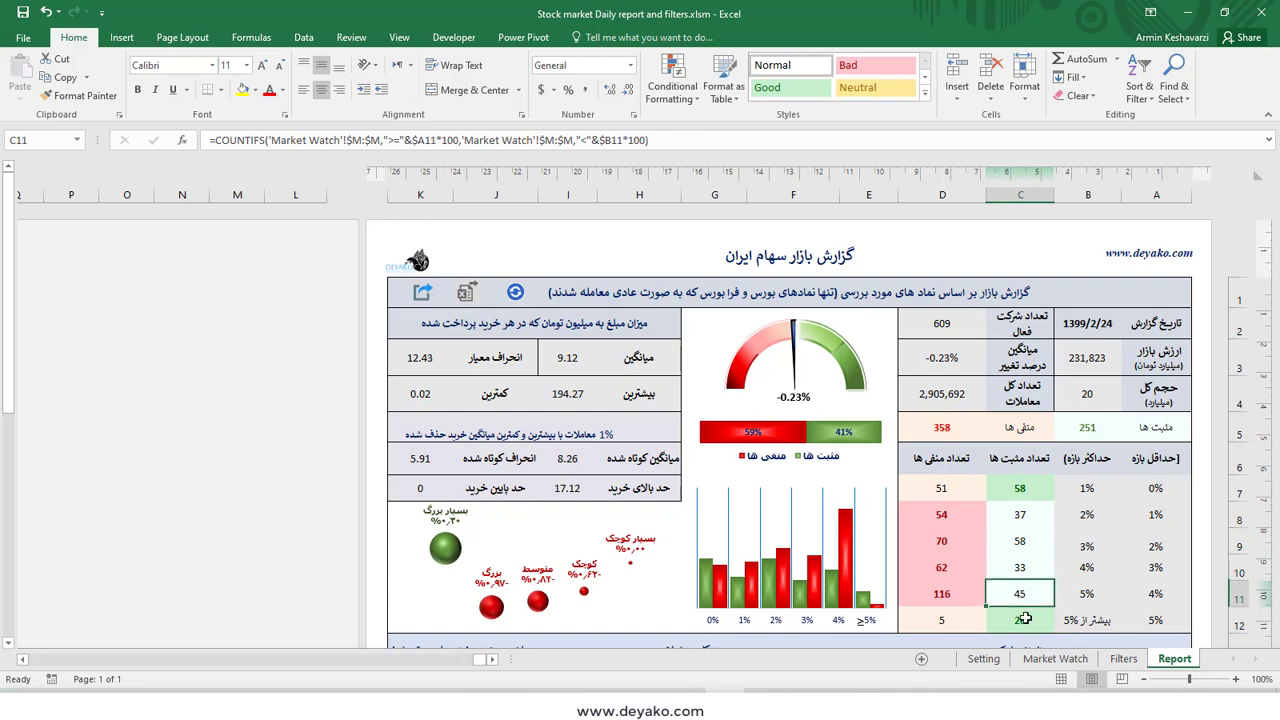
pyautogui.click(942, 485)
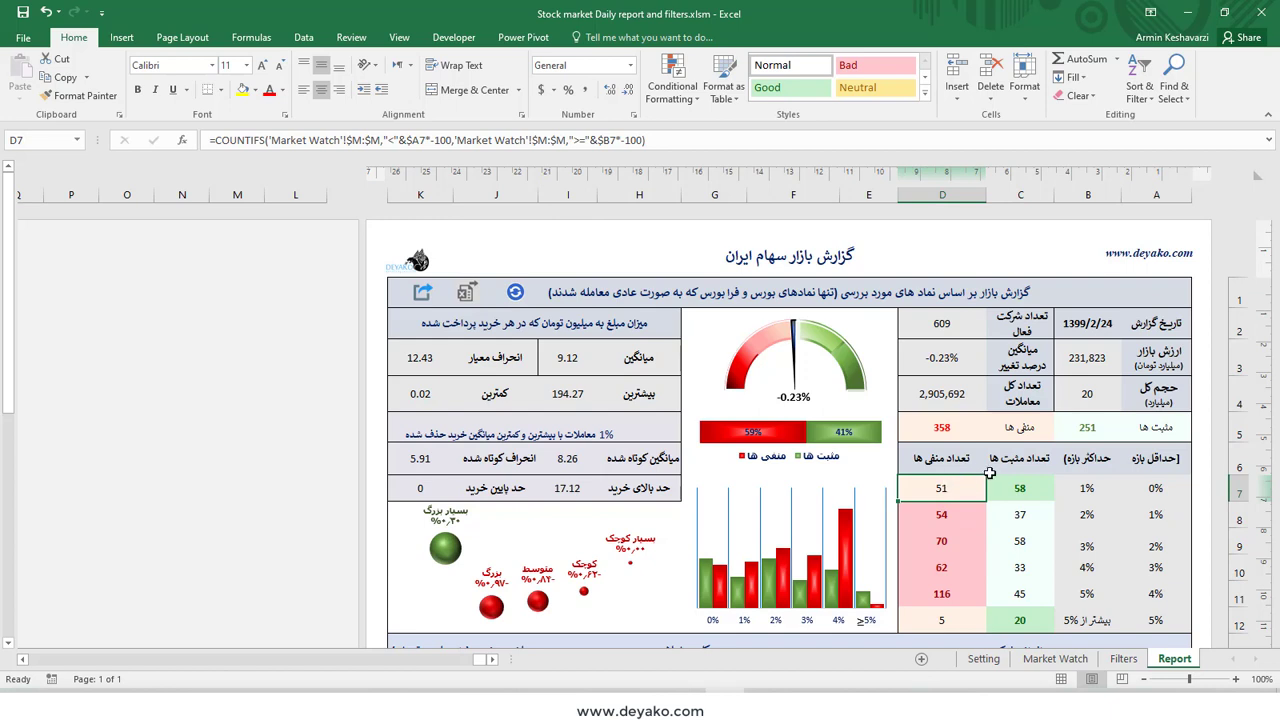
pyautogui.click(1080, 490)
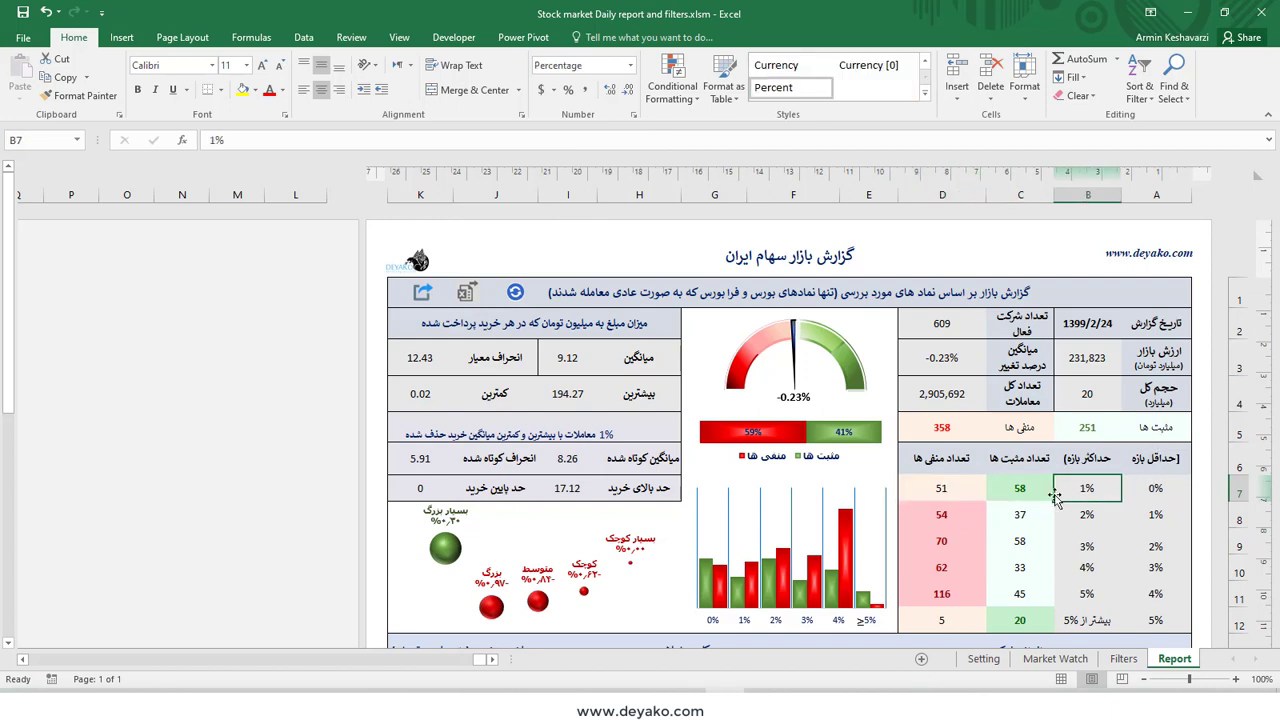
pyautogui.moveTo(1020, 460); pyautogui.dragTo(1020, 575)
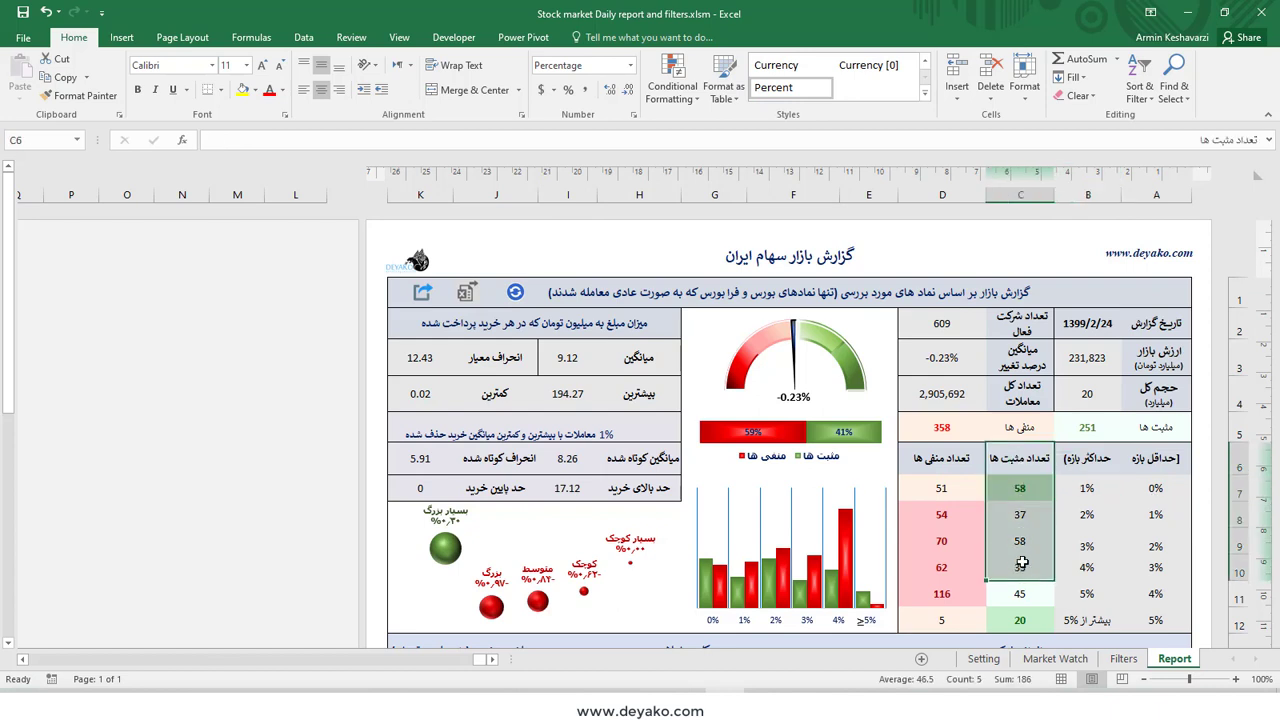
pyautogui.click(1062, 500)
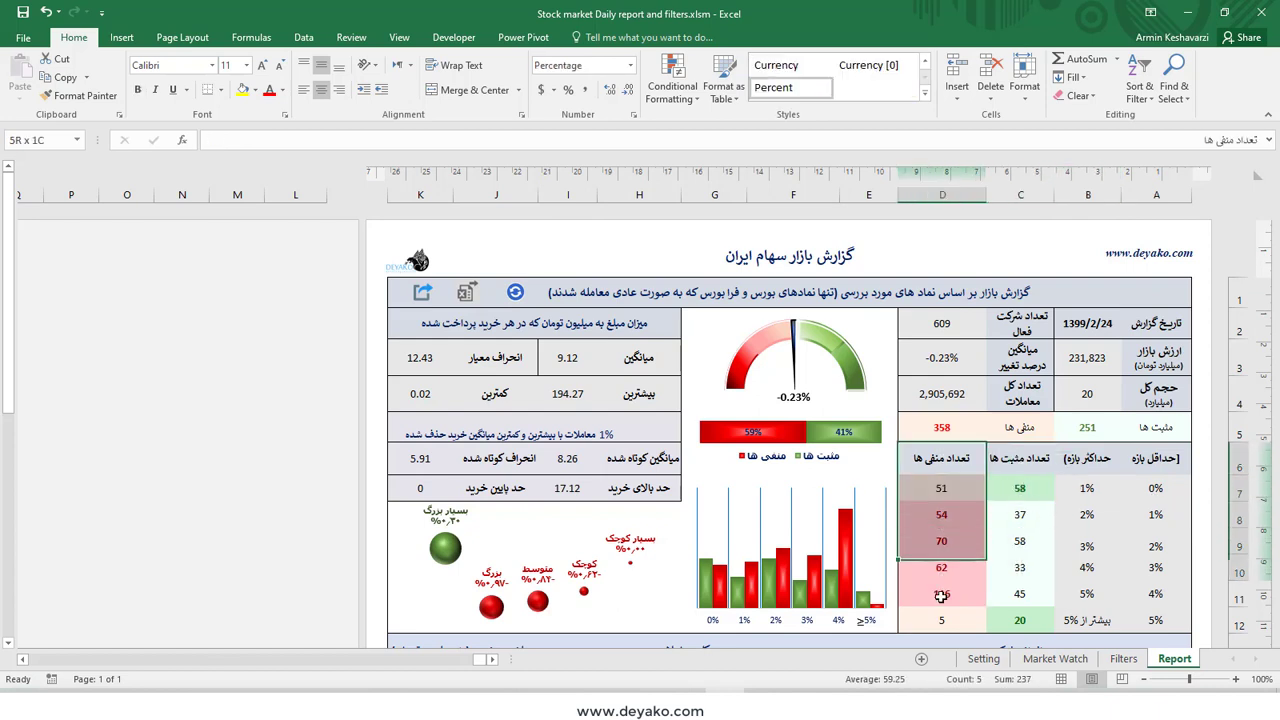
pyautogui.moveTo(942, 458); pyautogui.dragTo(942, 620)
pyautogui.click(1082, 488)
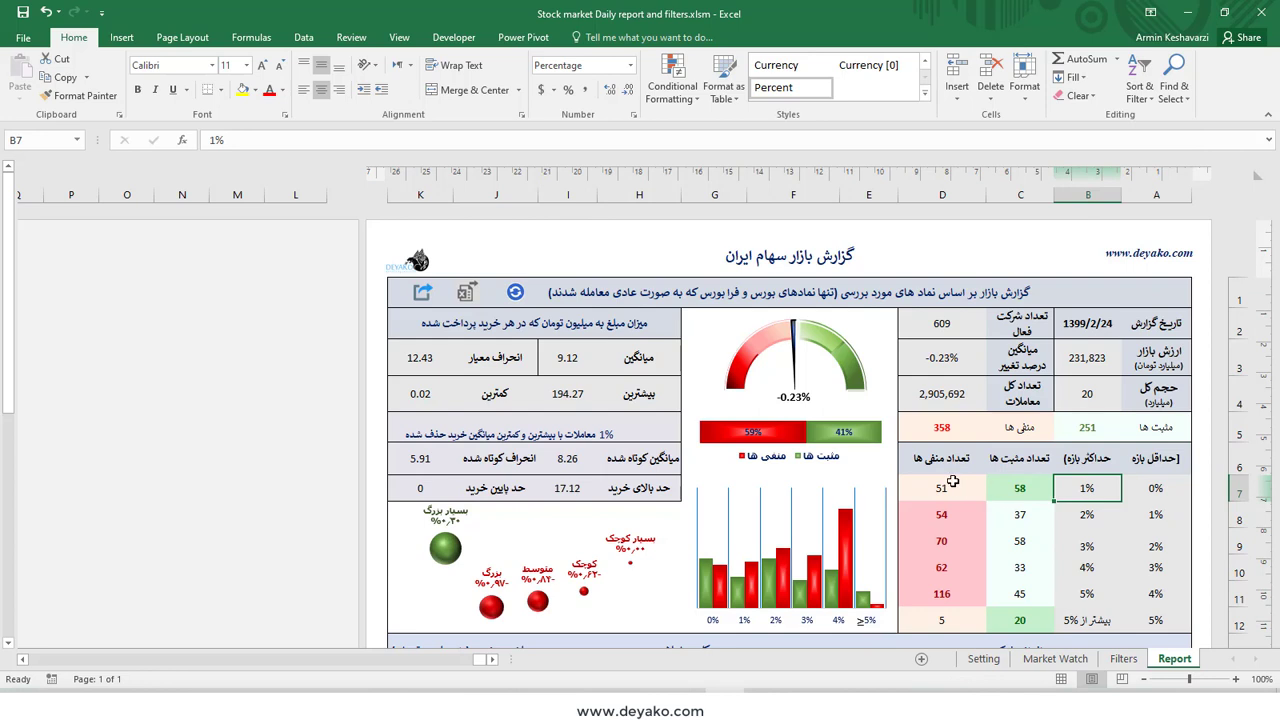
pyautogui.click(955, 486)
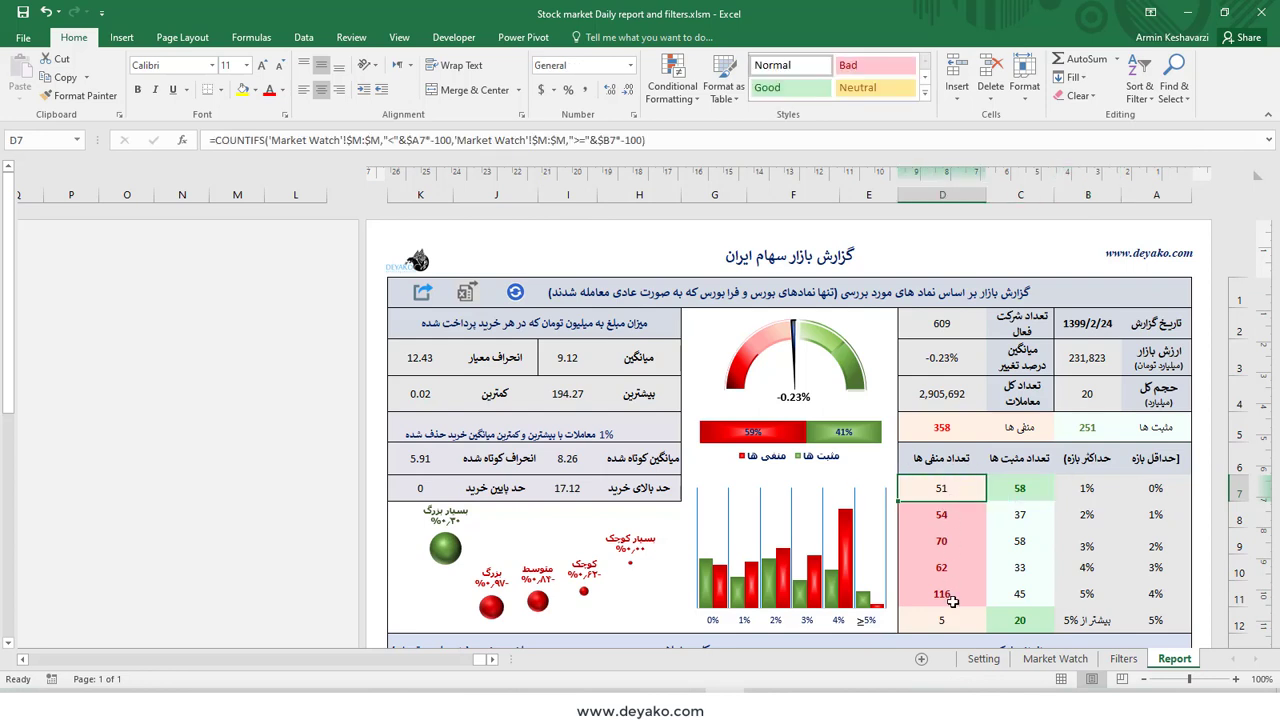
pyautogui.click(951, 597)
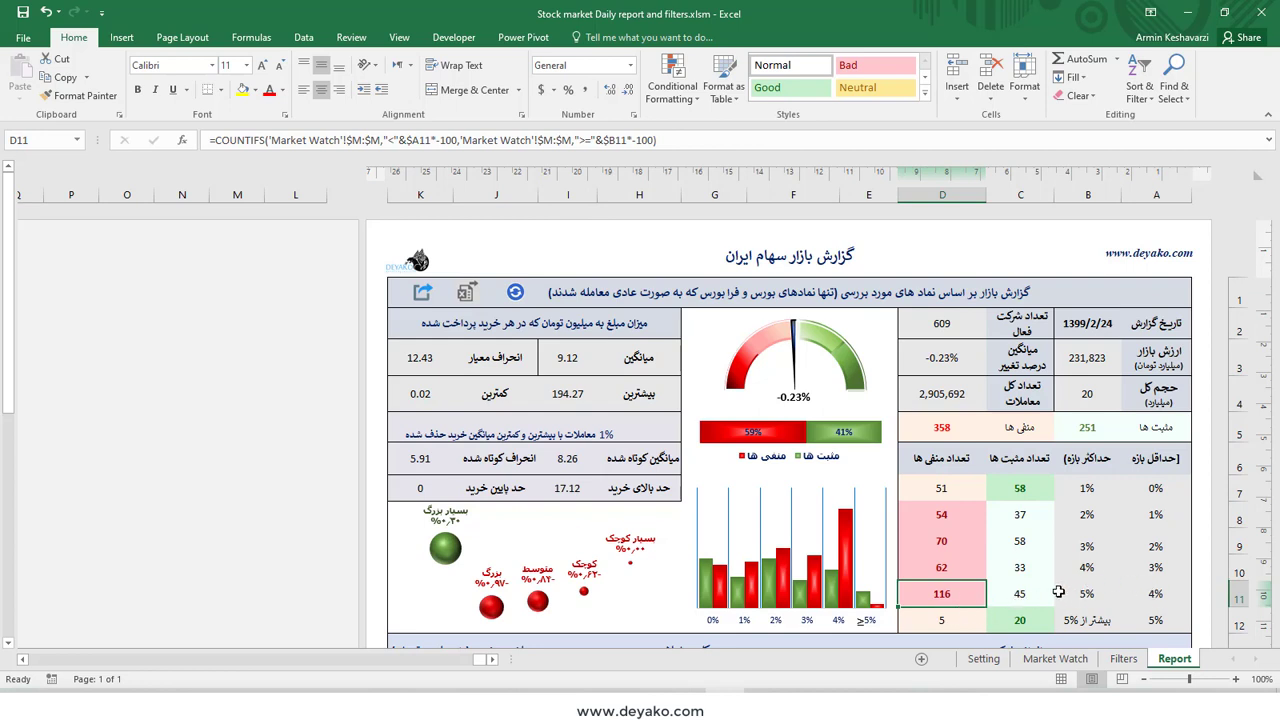
pyautogui.click(1030, 592)
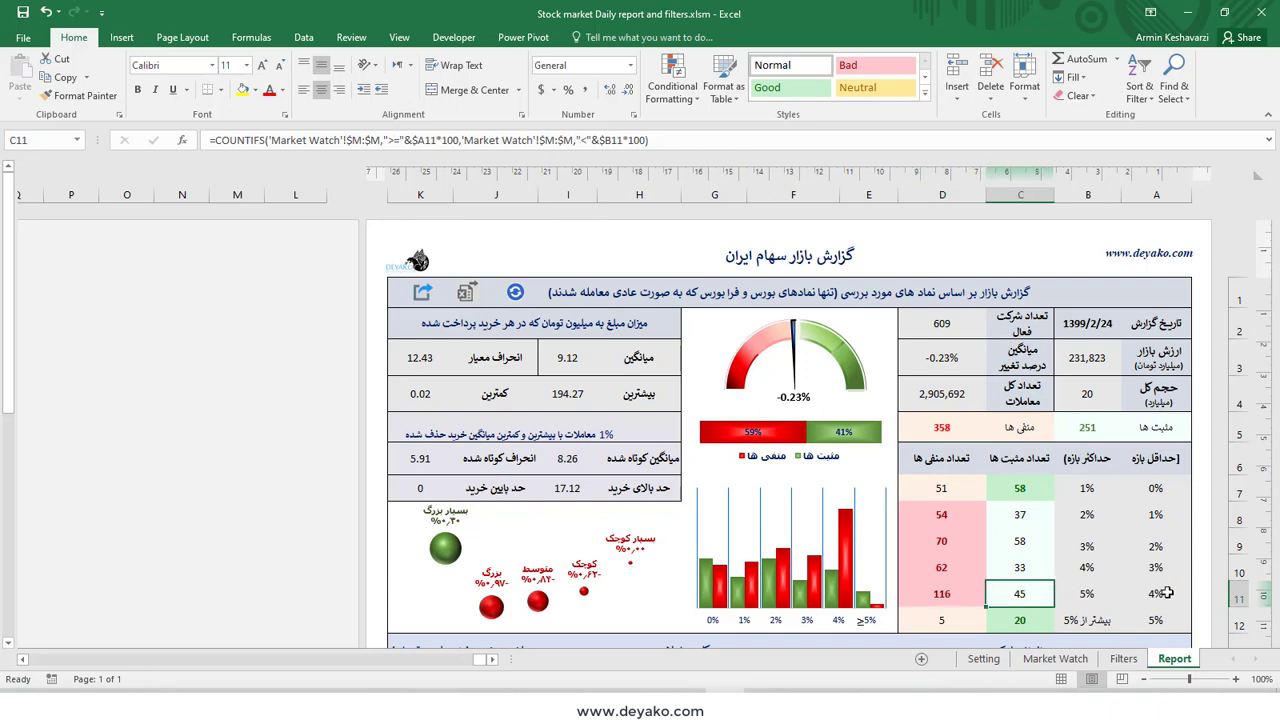
pyautogui.click(1168, 592)
pyautogui.click(1095, 588)
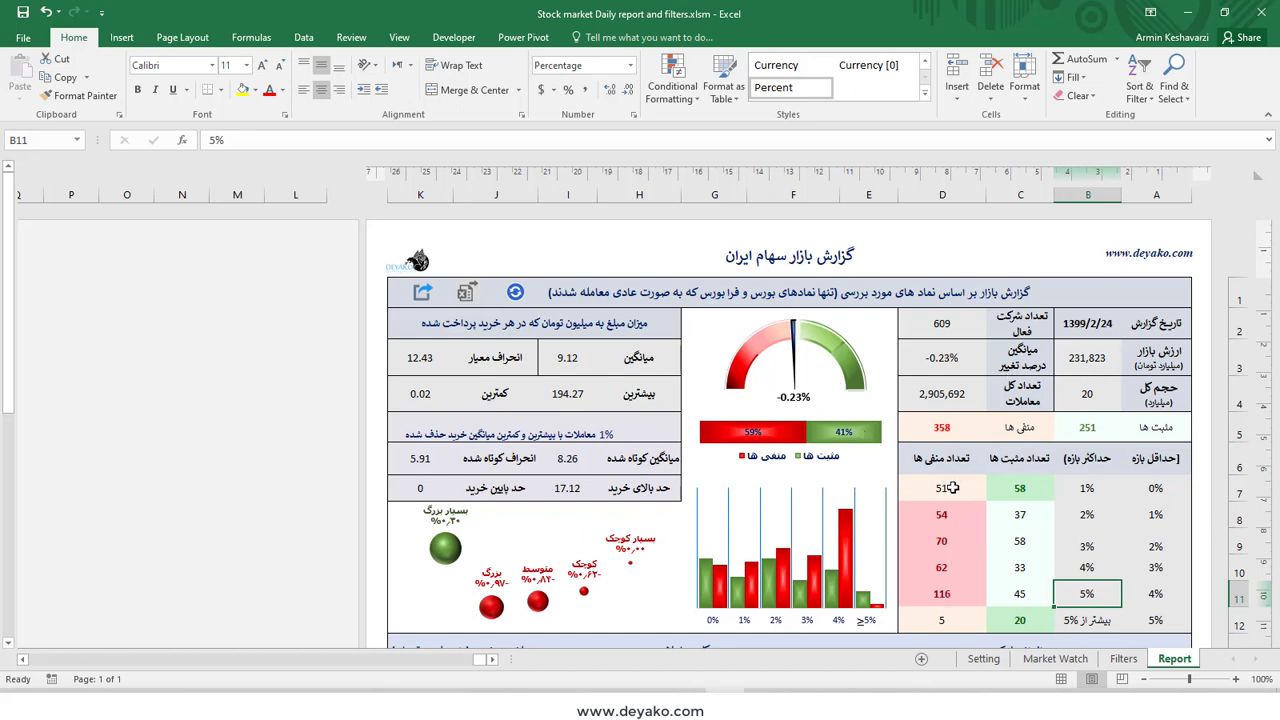
# Step: Check the D7:D12 negative counts against D5's SUM and review row 11's 5% and 4% limits
pyautogui.moveTo(956, 493); pyautogui.dragTo(947, 617)
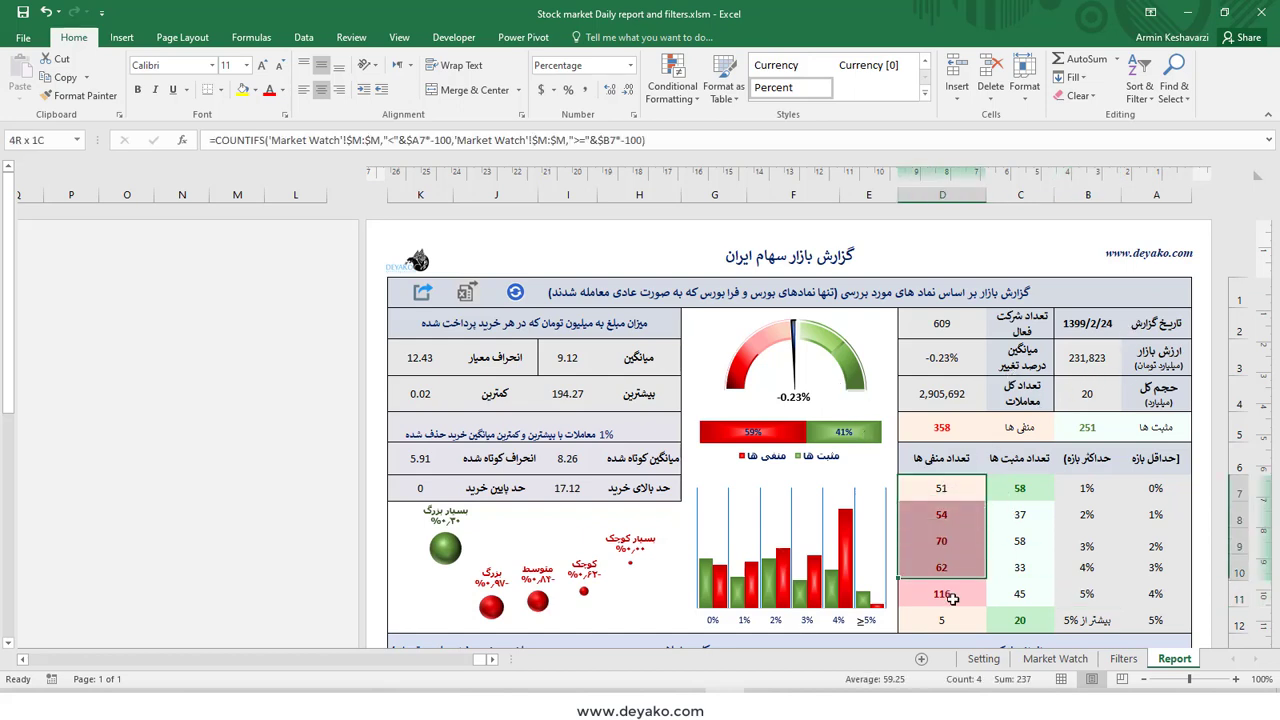
pyautogui.click(958, 428)
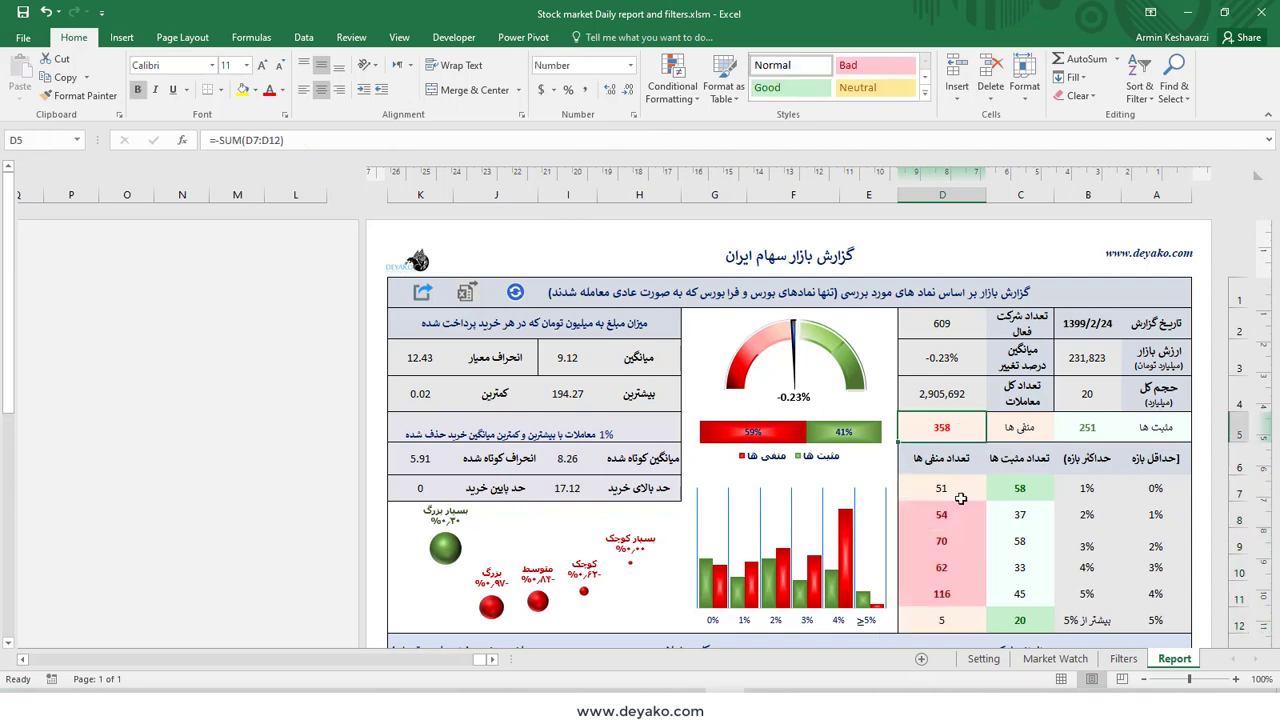
pyautogui.click(1099, 594)
pyautogui.press('Right')
pyautogui.click(1103, 593)
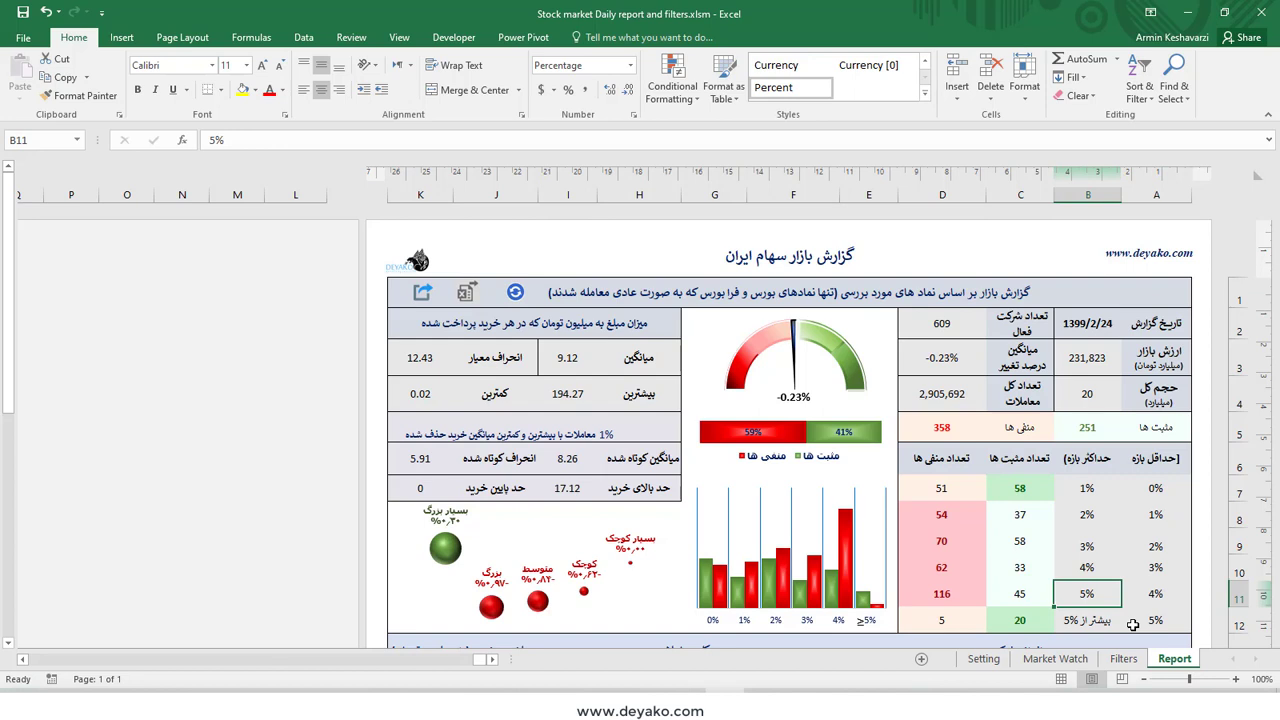
# Step: Relabel B12, the last range's upper bound, as 'به بالا' and recheck the neighbouring limits
pyautogui.click(1107, 620)
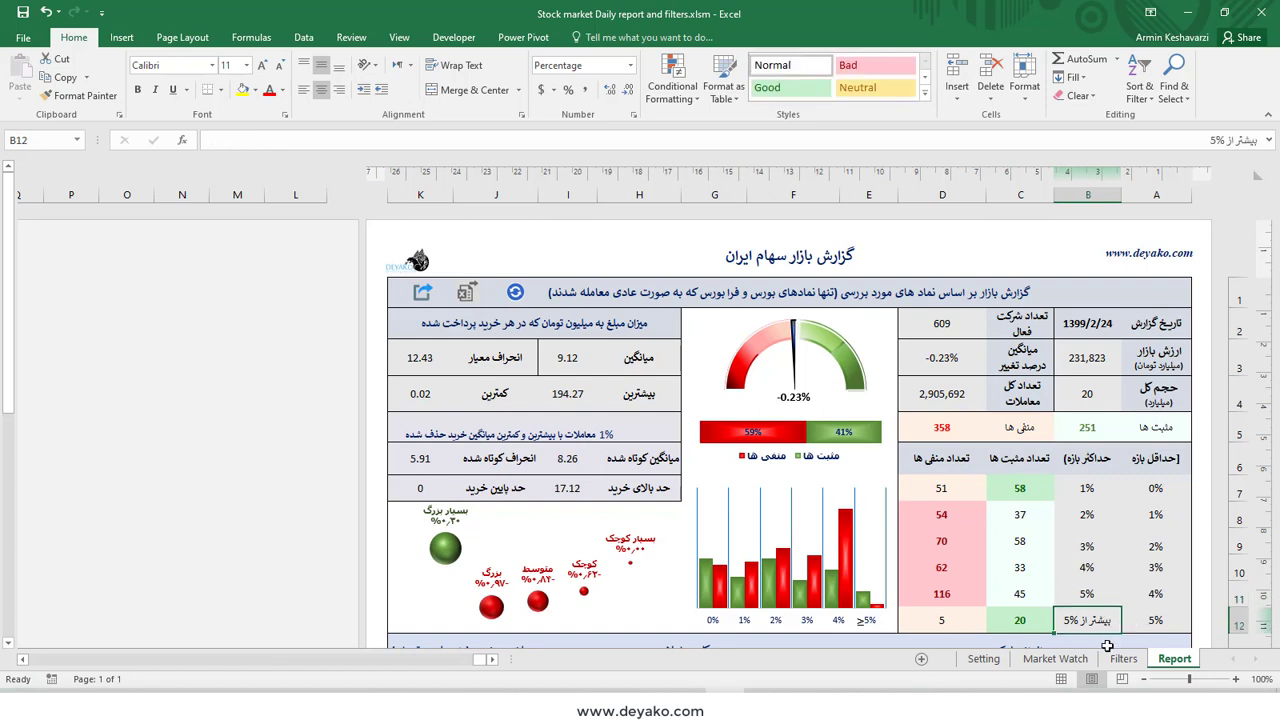
pyautogui.click(1165, 618)
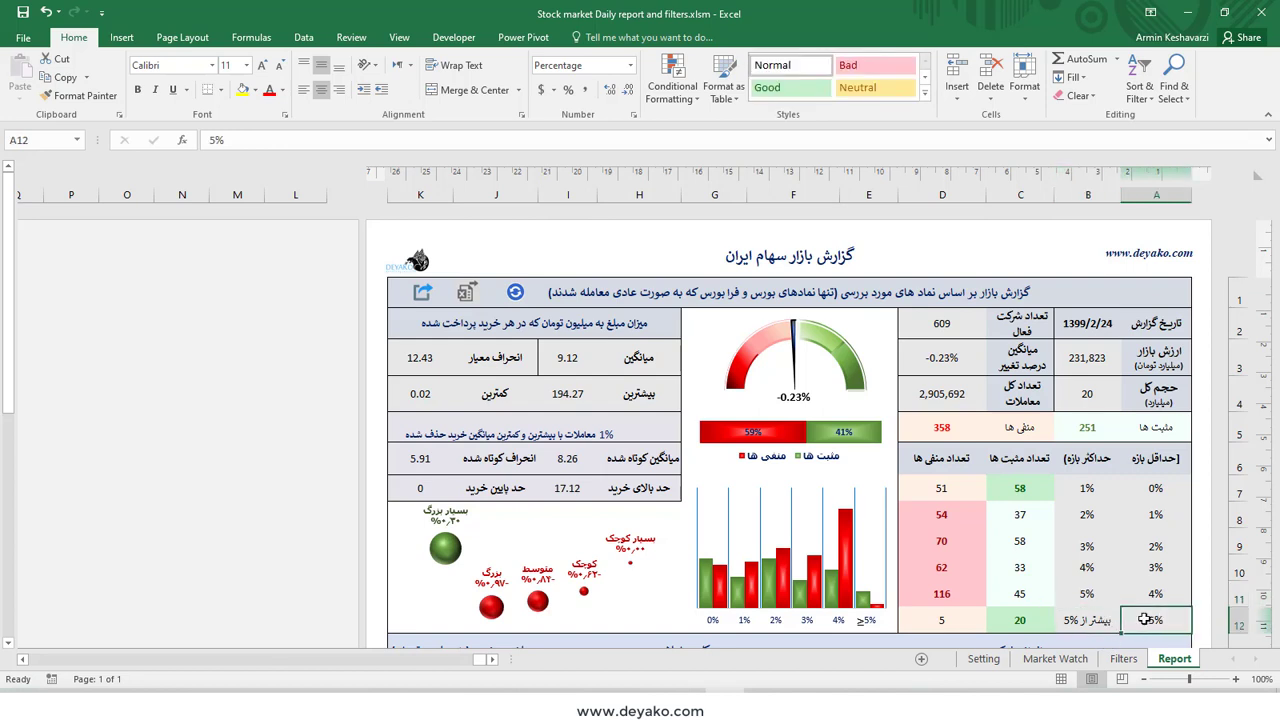
pyautogui.click(1097, 619)
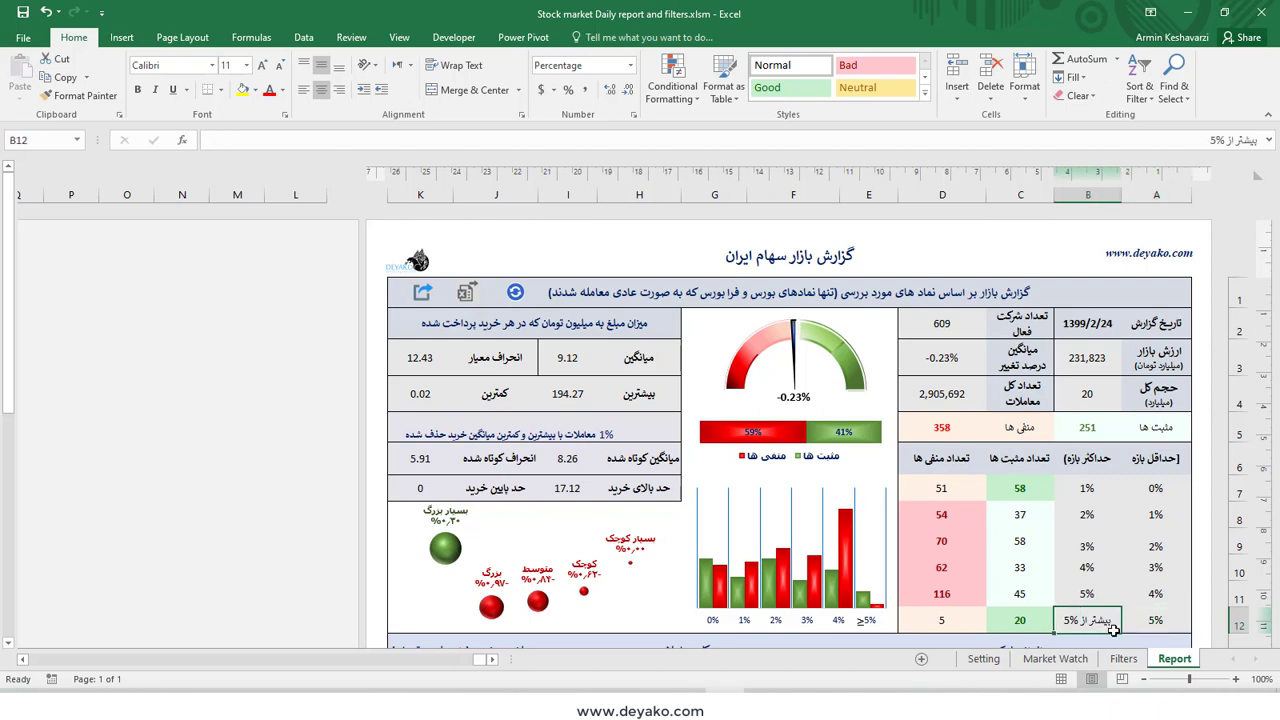
pyautogui.write('fi')
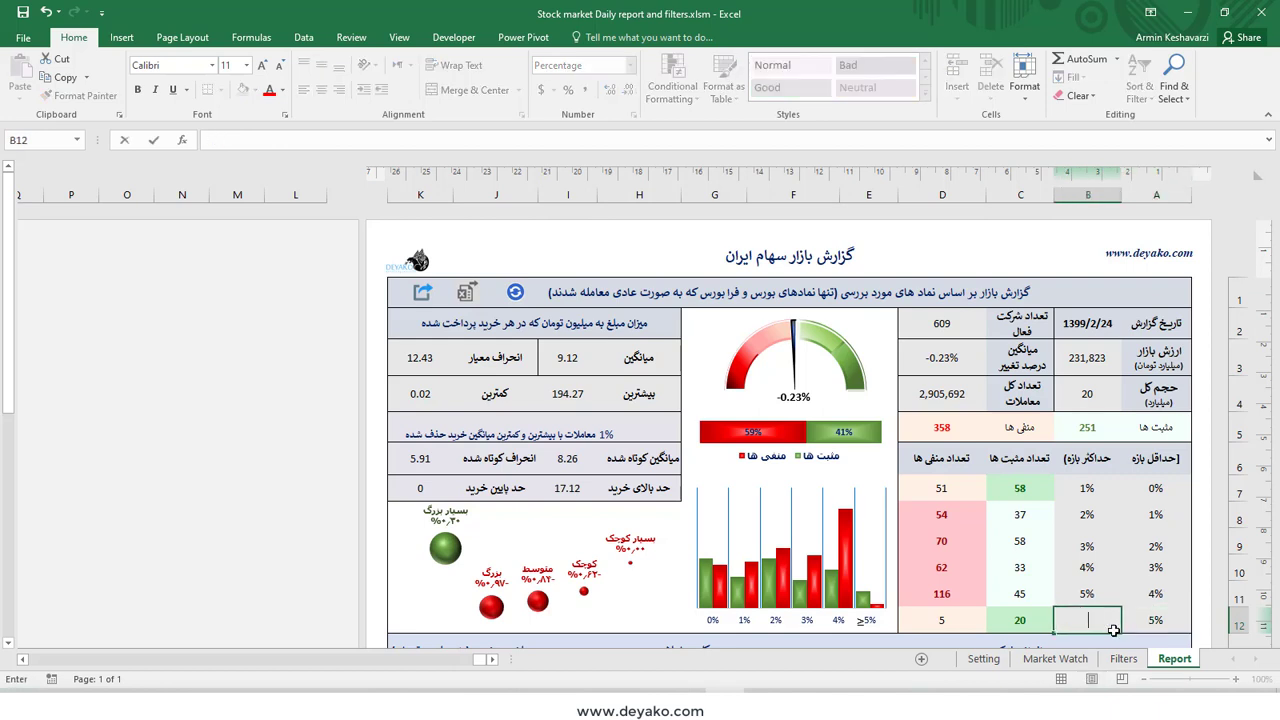
pyautogui.write(' بالا')
pyautogui.click(1022, 568)
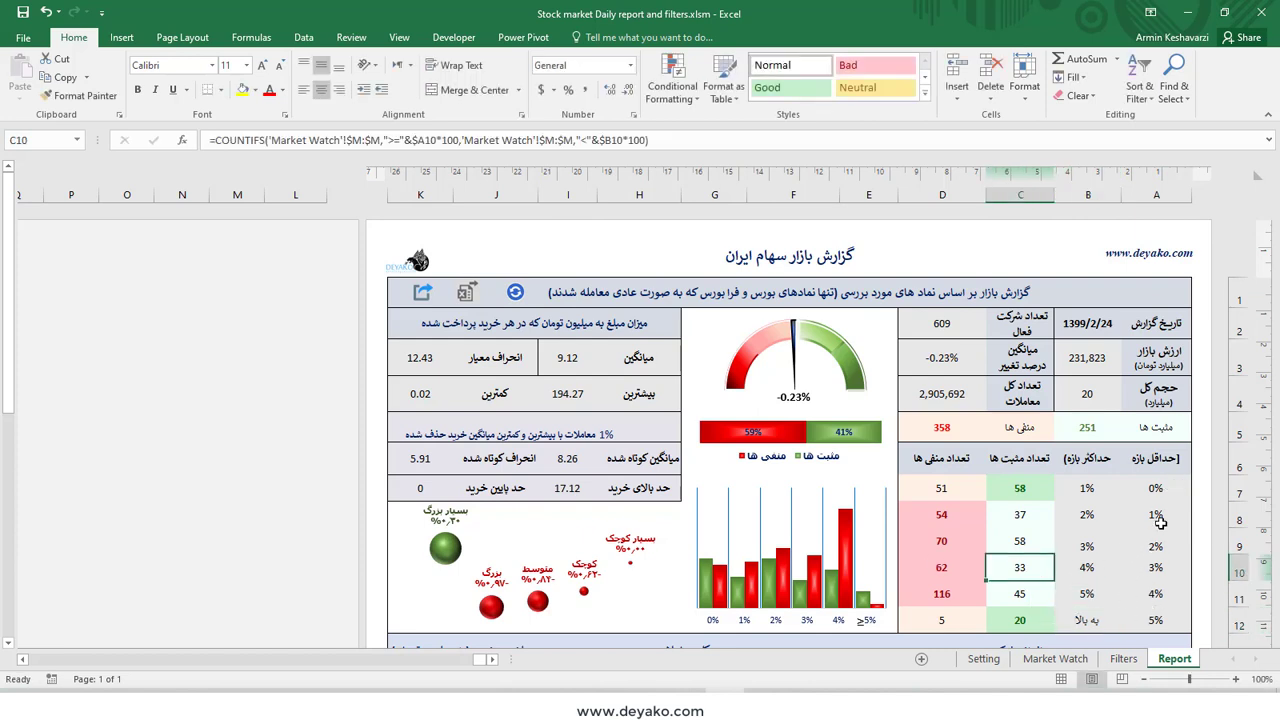
pyautogui.click(1100, 597)
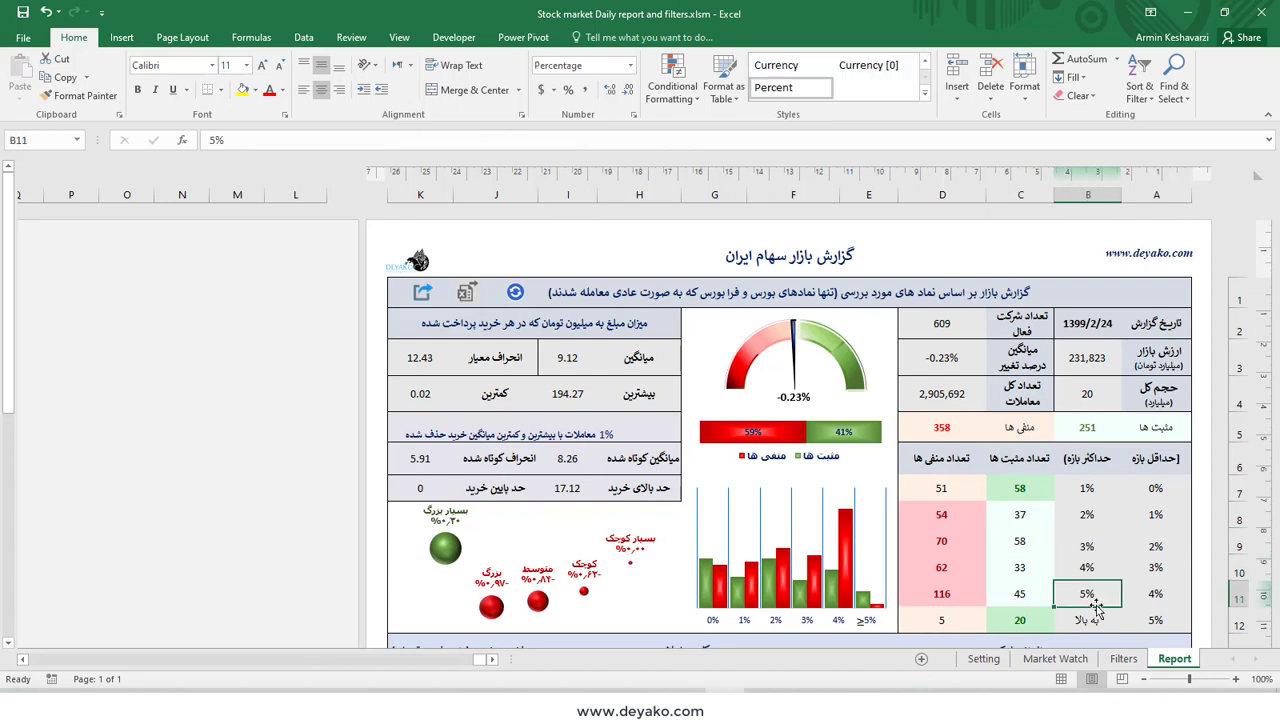
pyautogui.click(1148, 464)
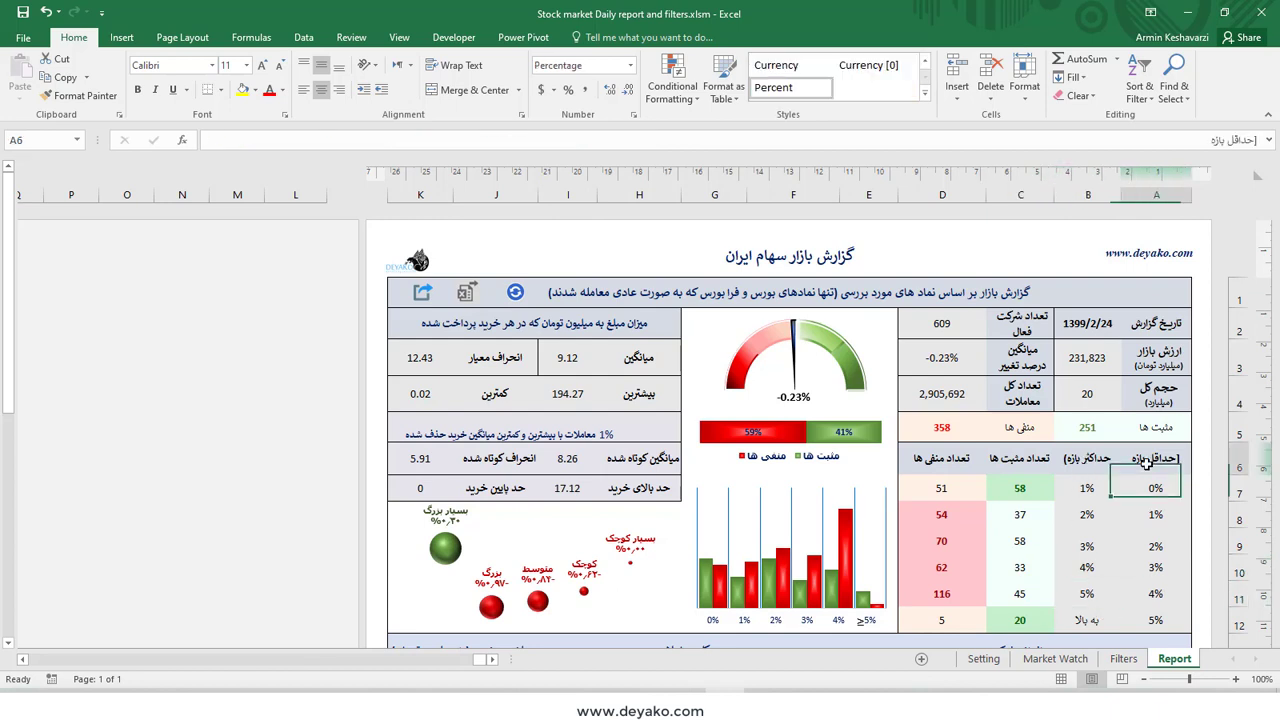
pyautogui.click(1073, 452)
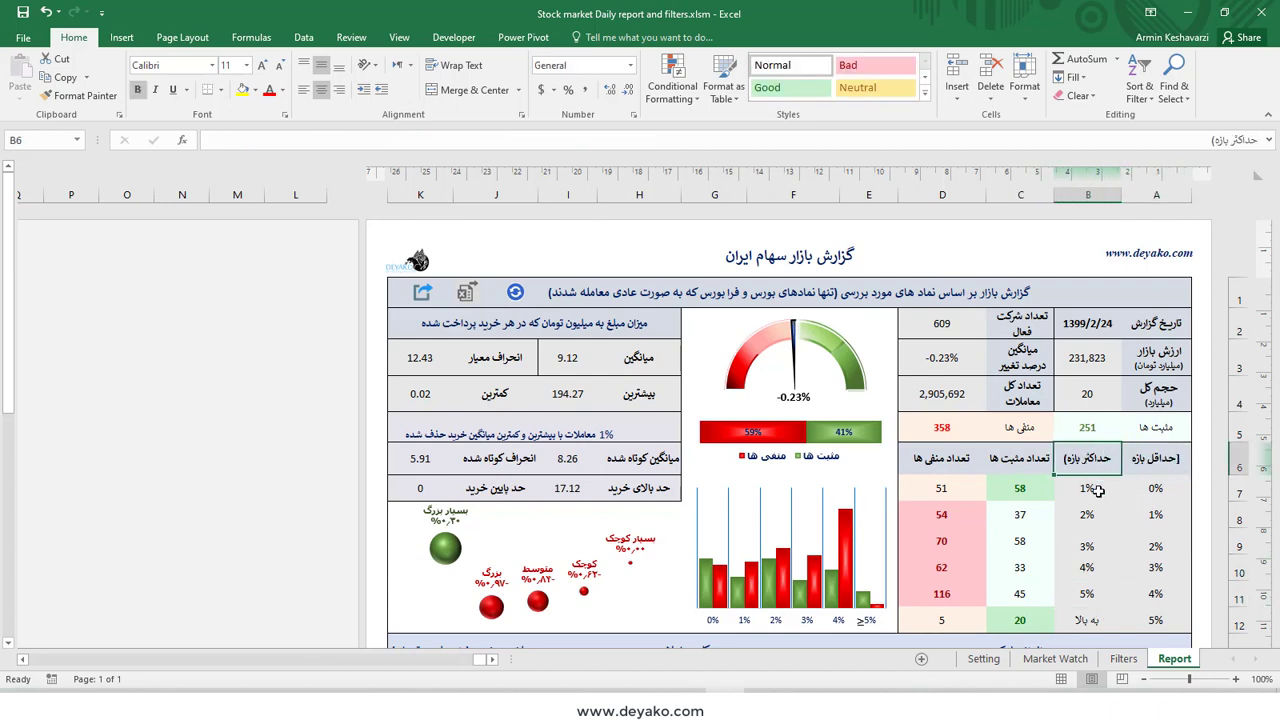
pyautogui.click(1157, 488)
pyautogui.click(1091, 485)
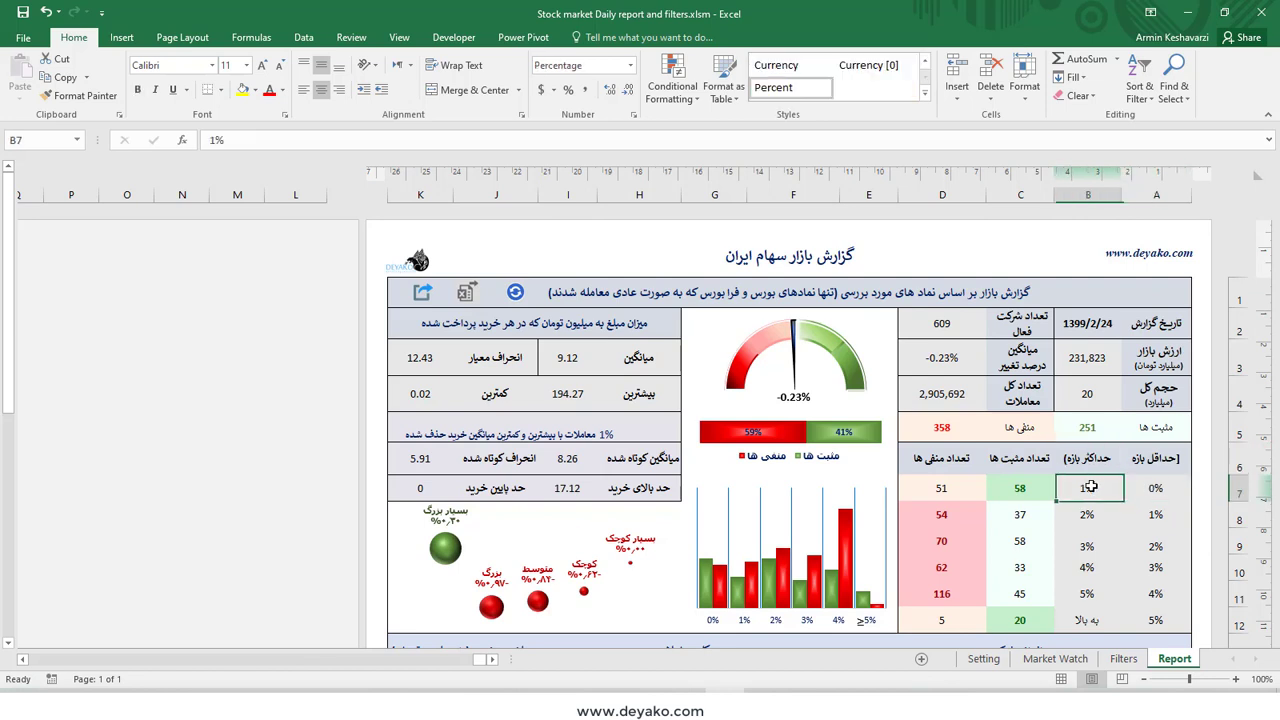
pyautogui.click(1166, 514)
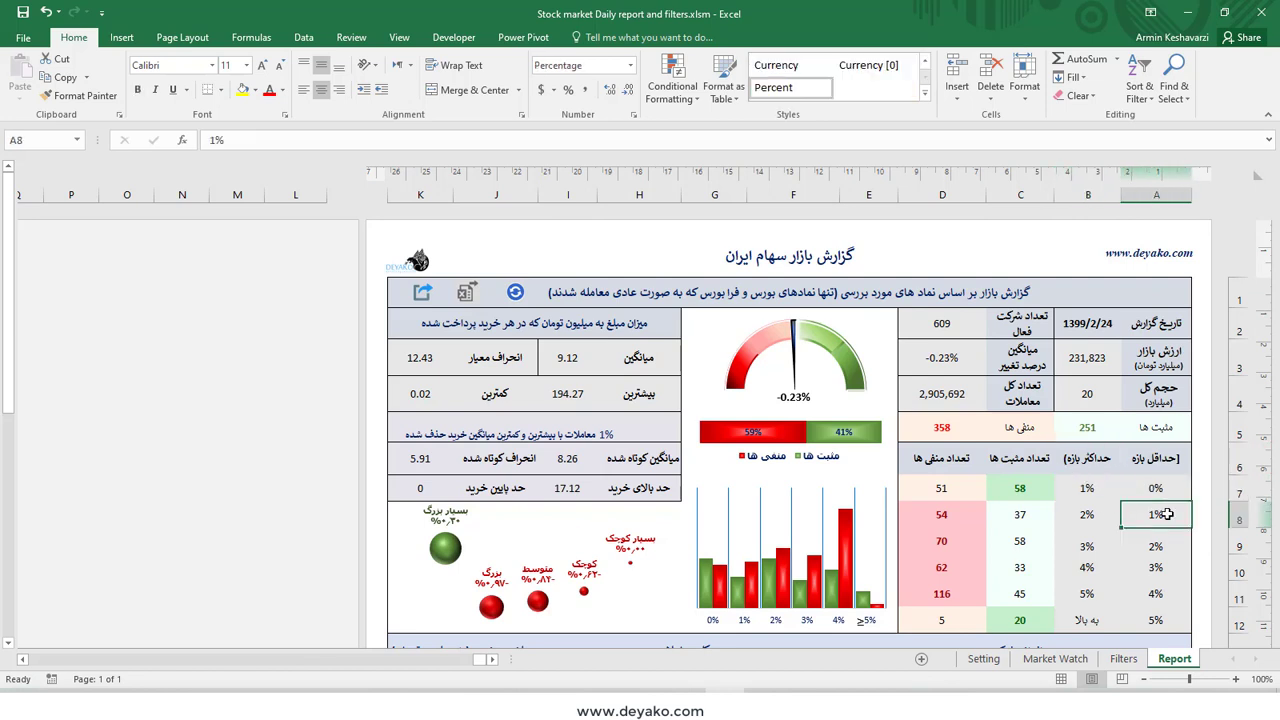
pyautogui.click(1083, 510)
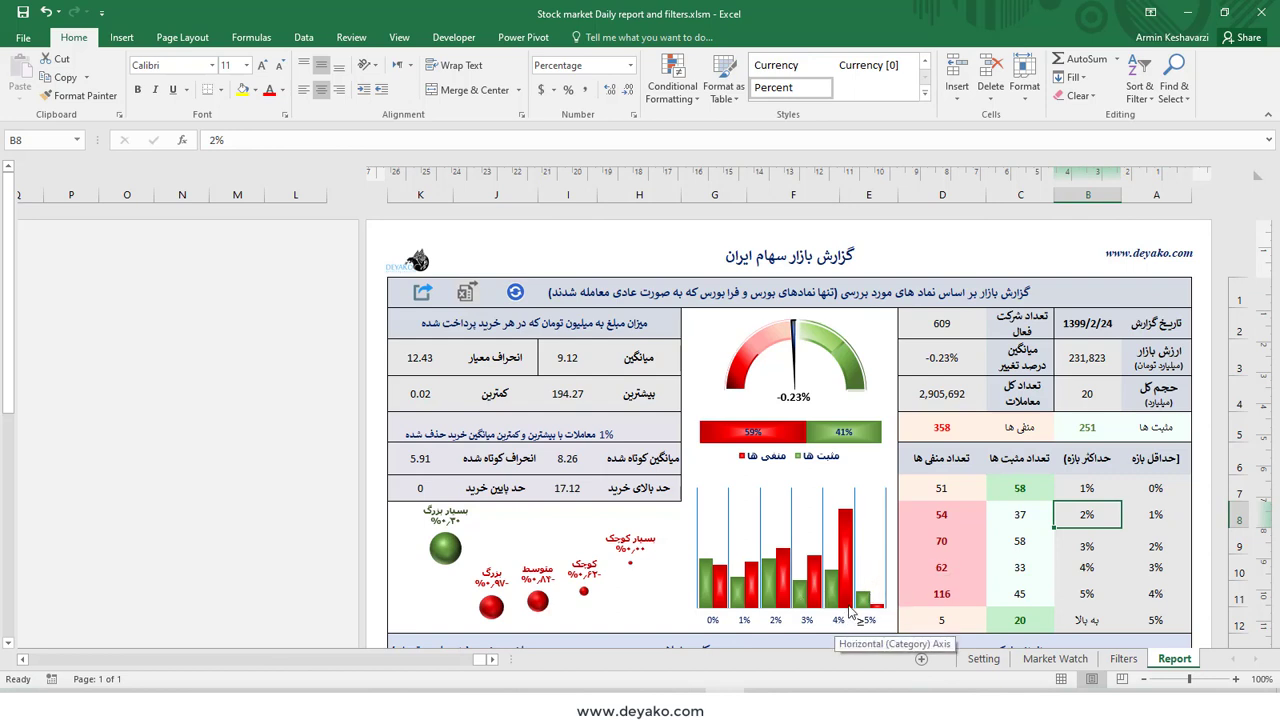
pyautogui.moveTo(848, 541)
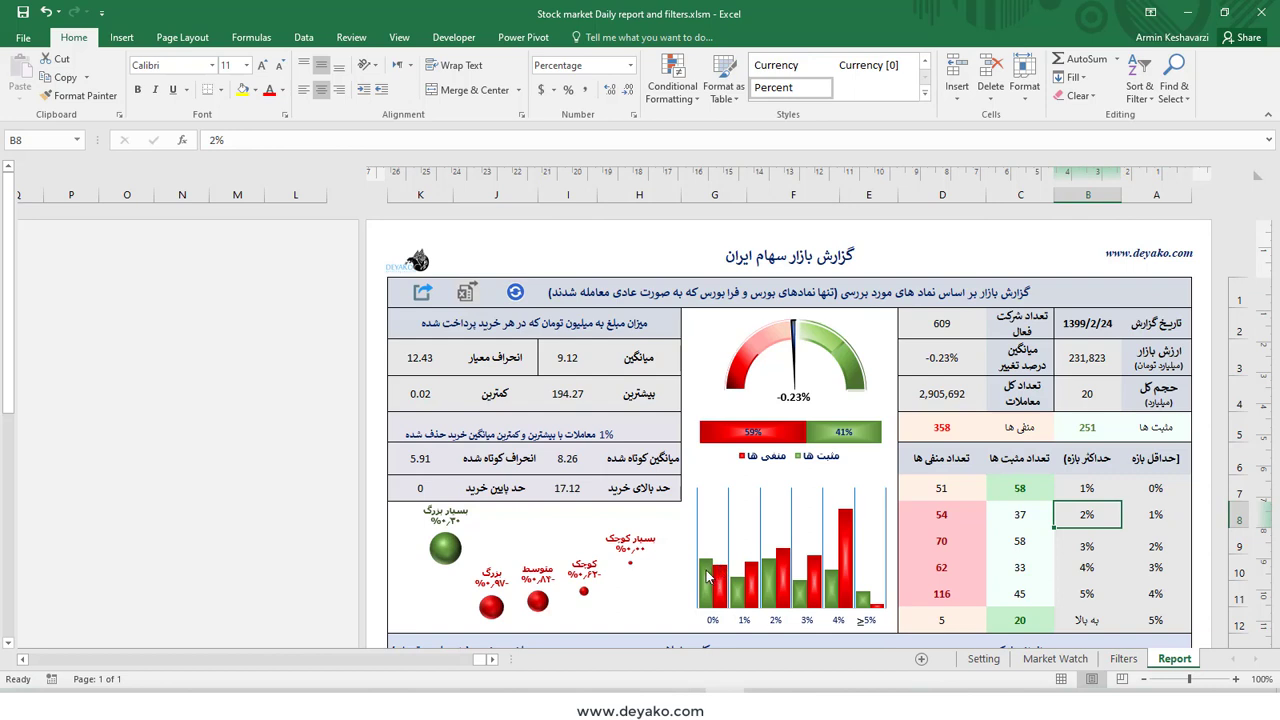
pyautogui.moveTo(704, 573)
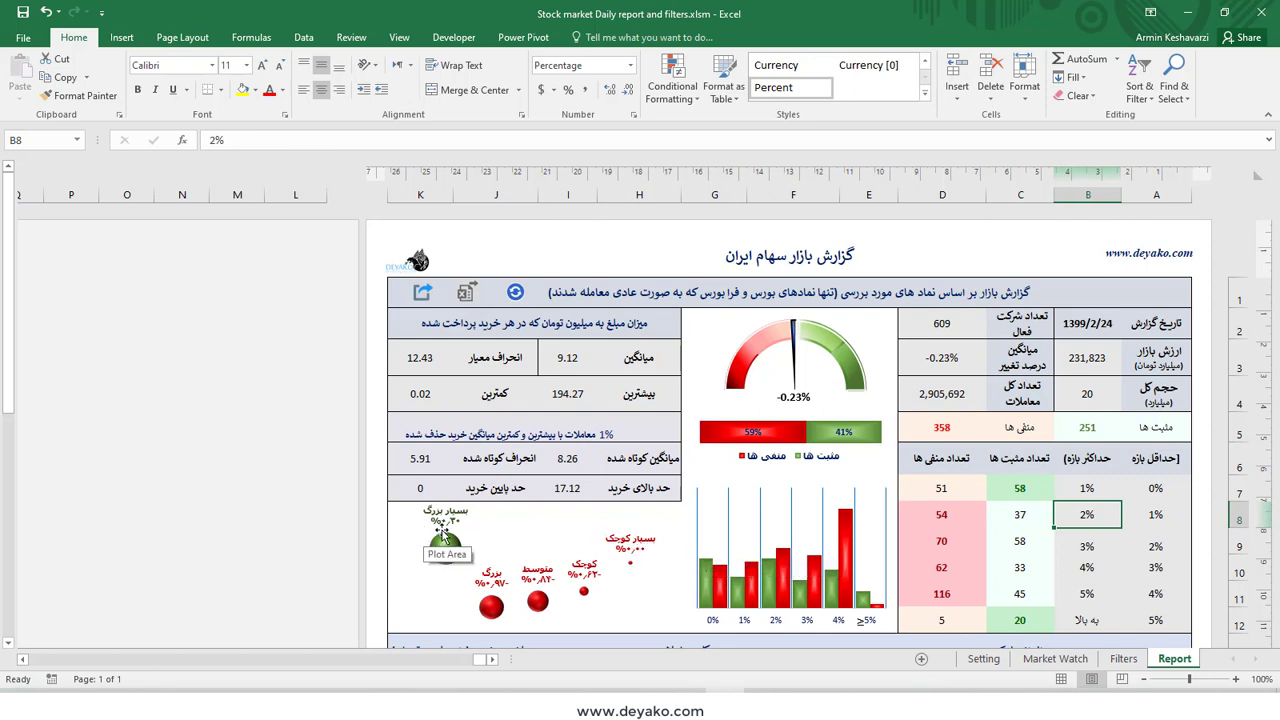
pyautogui.click(510, 523)
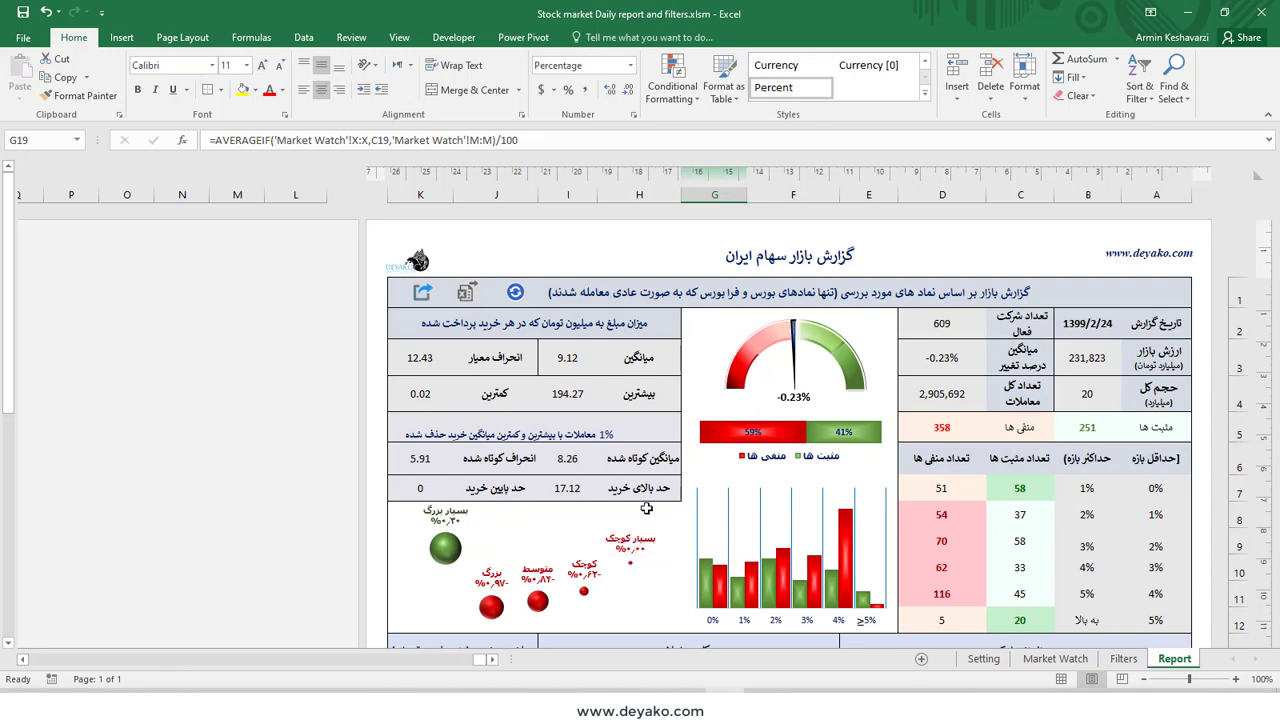
pyautogui.scroll(-3, 1088, 521)
pyautogui.scroll(-2, 1088, 521)
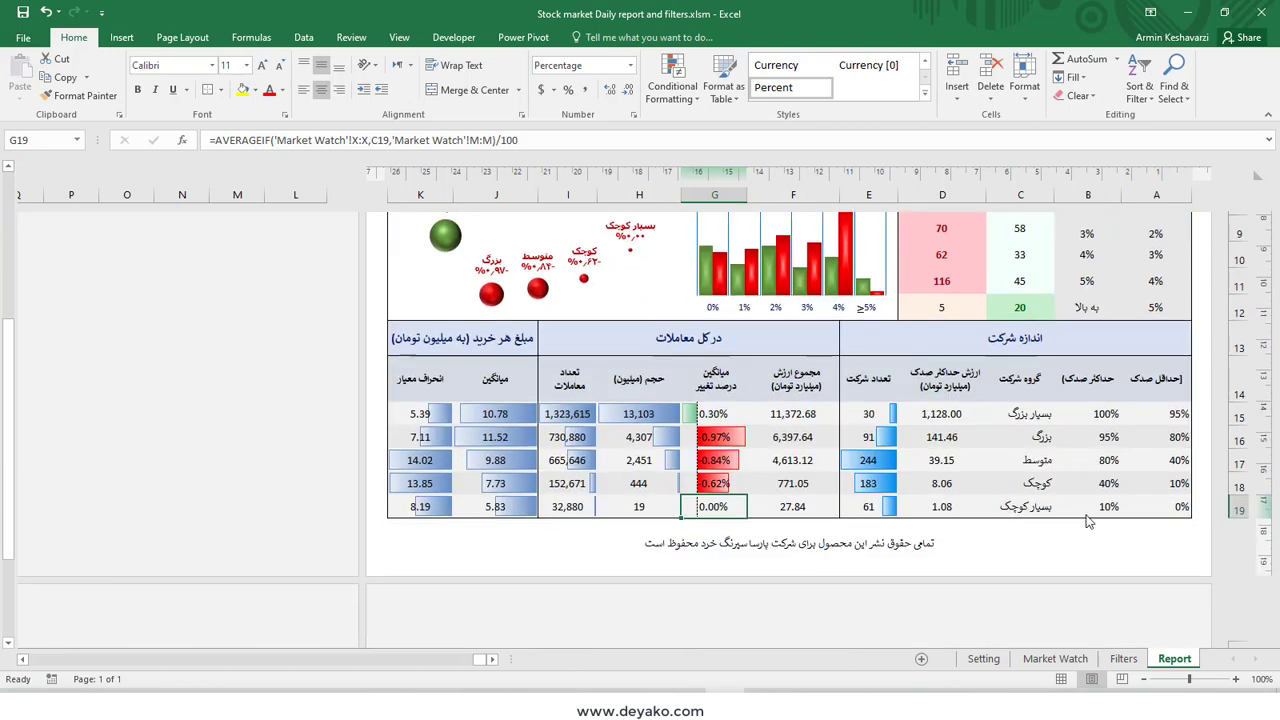
pyautogui.scroll(-1, 1088, 521)
pyautogui.scroll(2, 1085, 485)
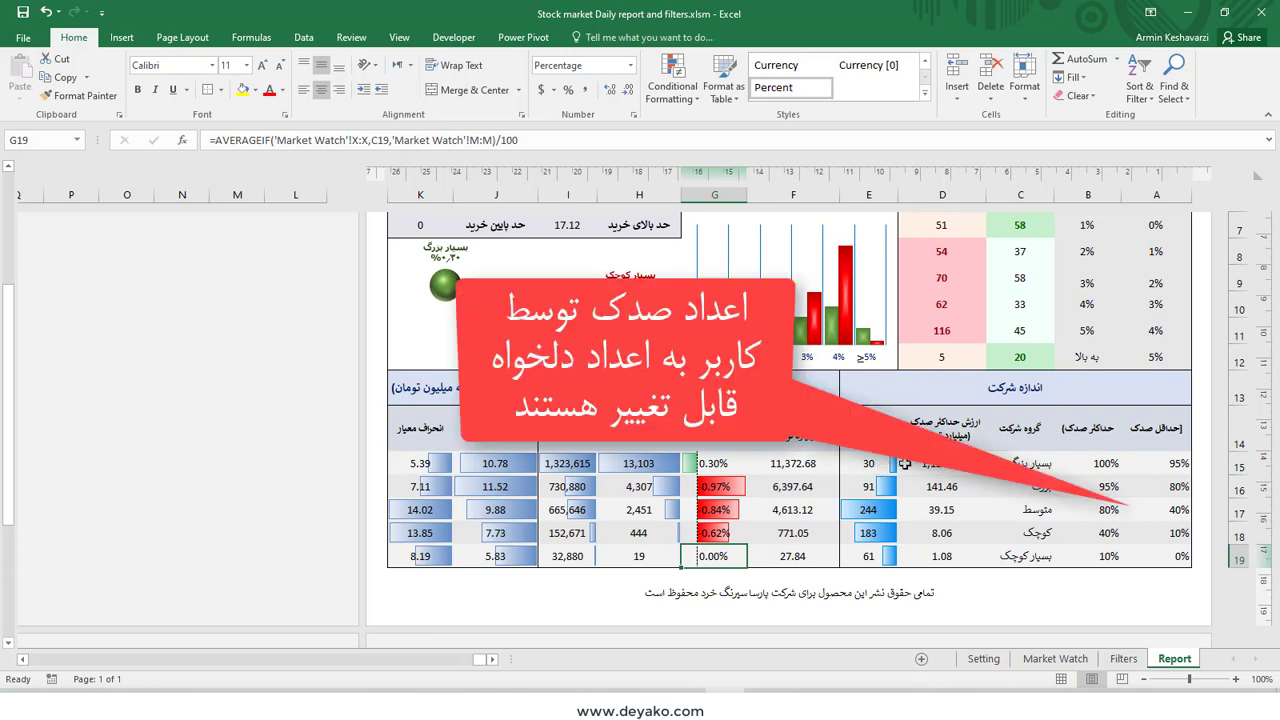
pyautogui.click(942, 463)
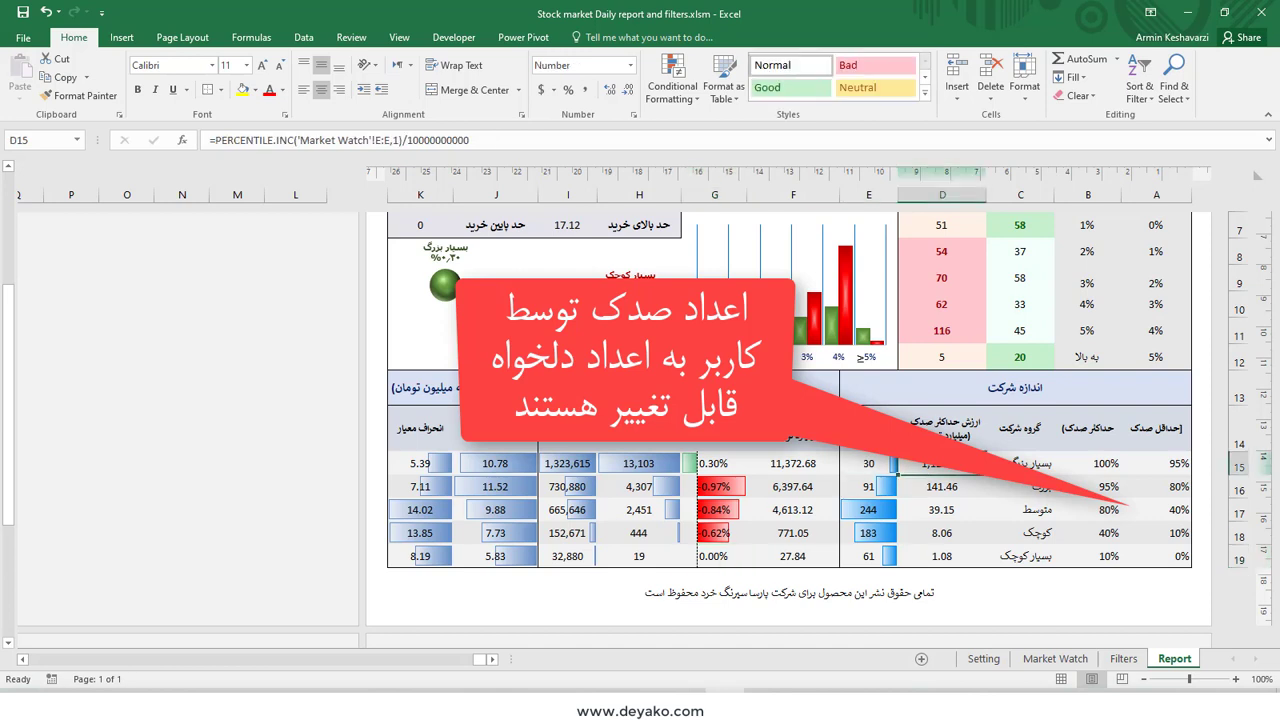
pyautogui.click(1161, 463)
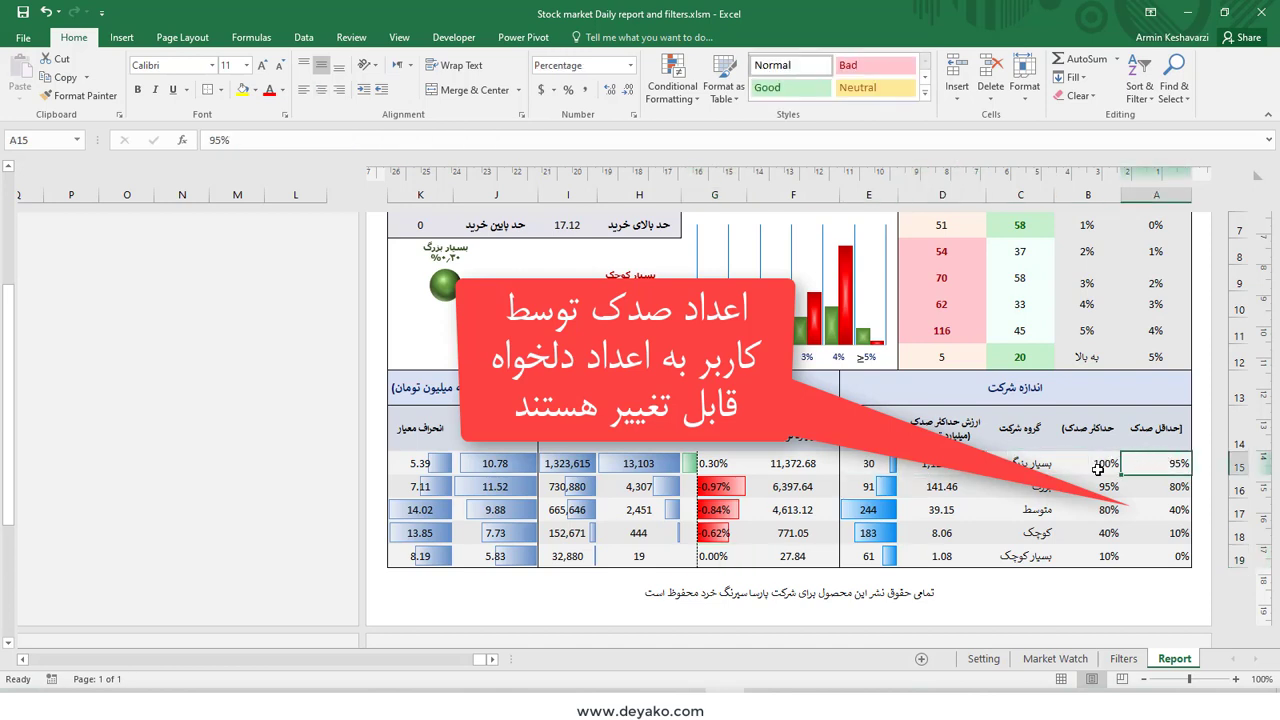
pyautogui.click(1097, 469)
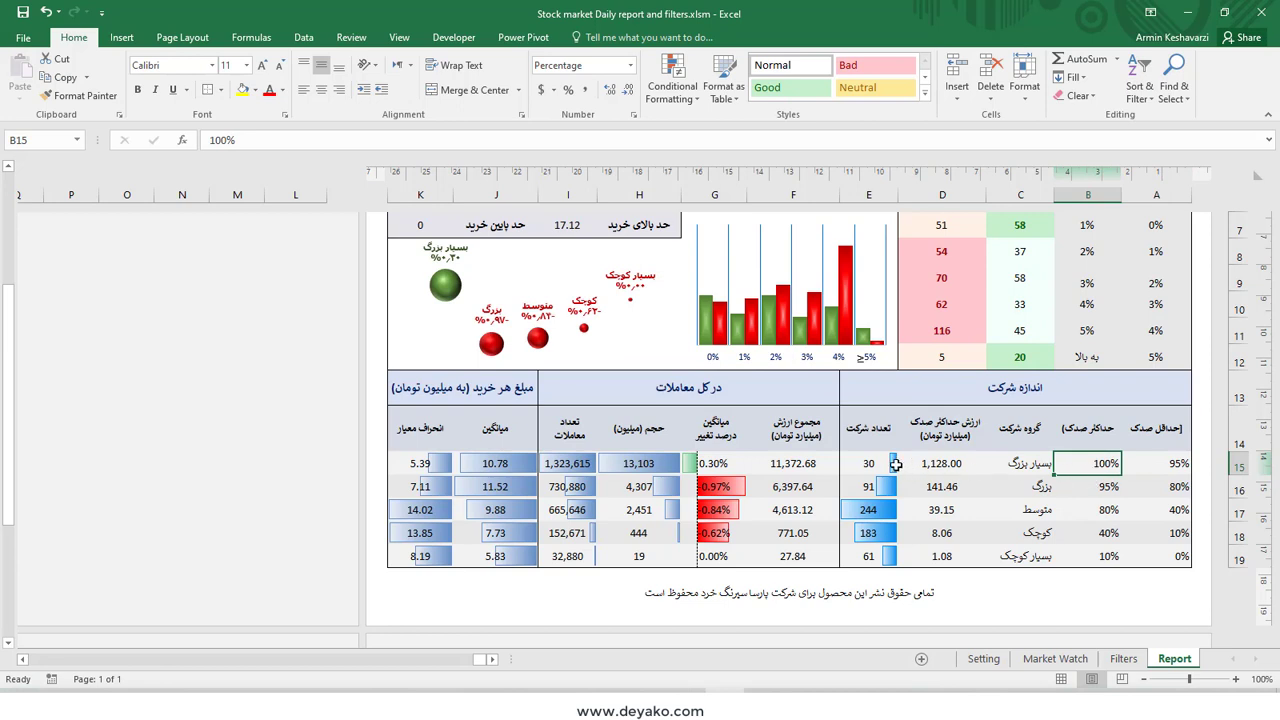
pyautogui.click(963, 466)
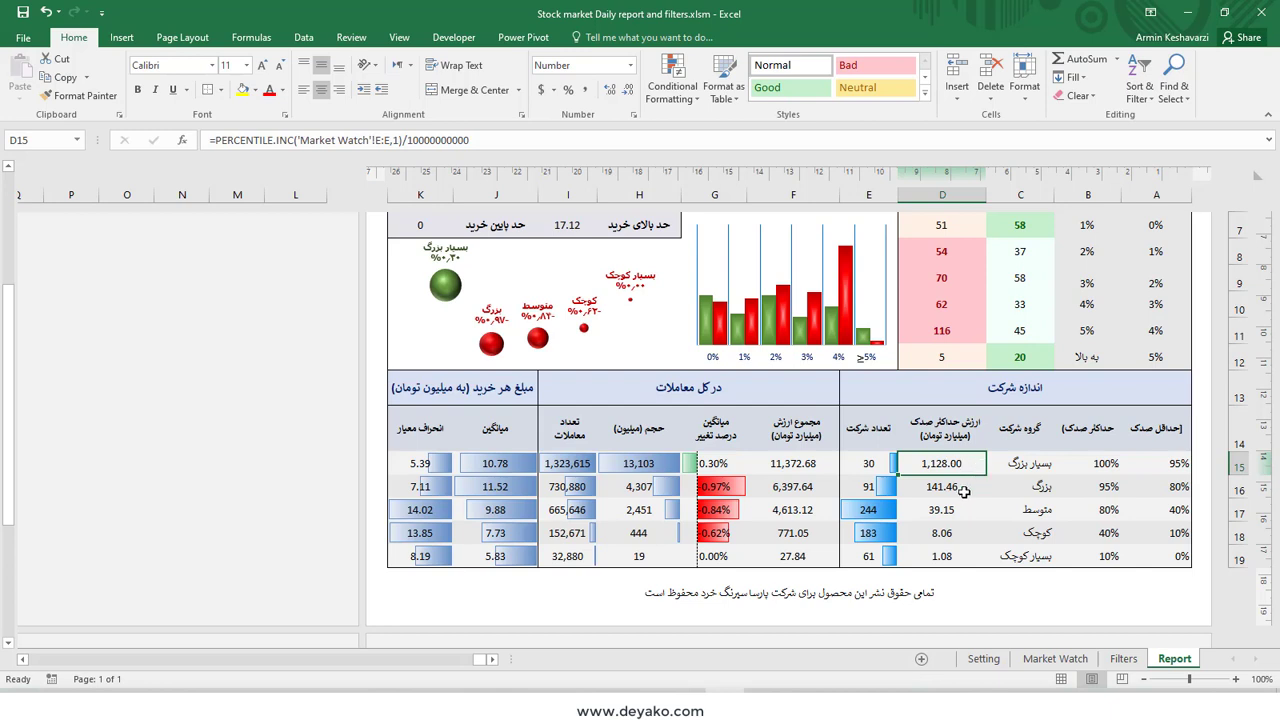
pyautogui.click(962, 491)
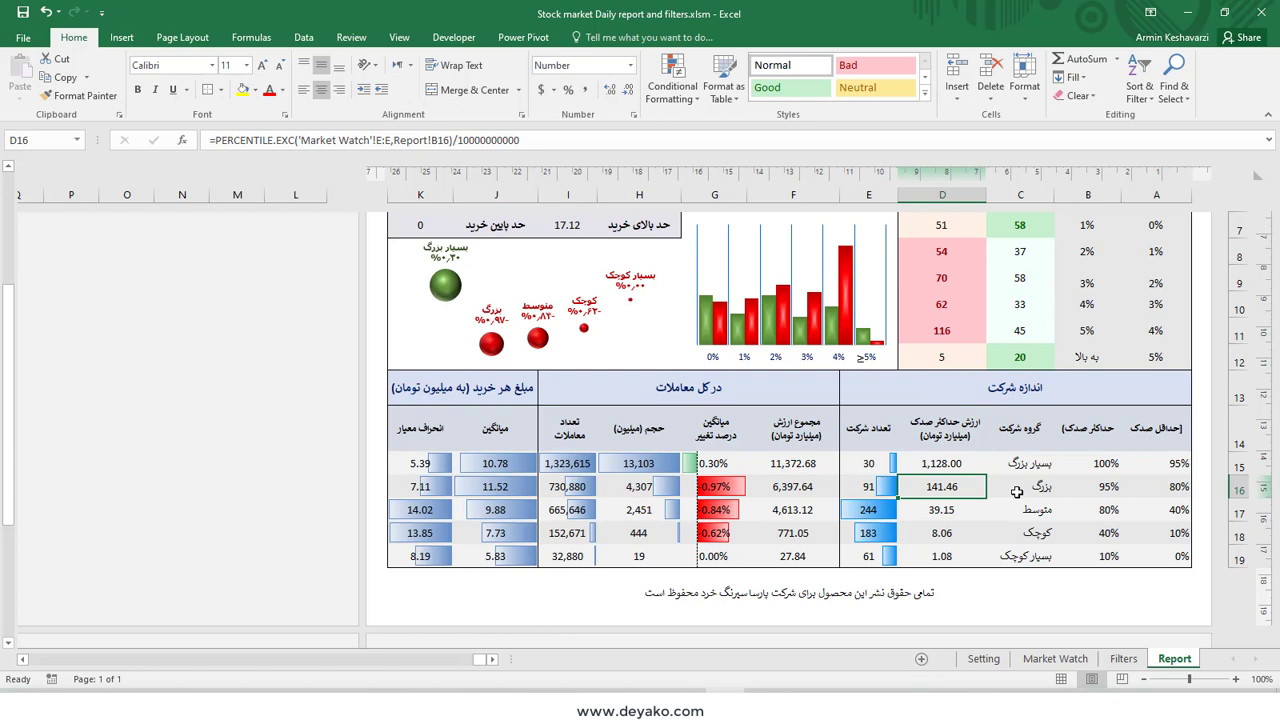
pyautogui.click(968, 463)
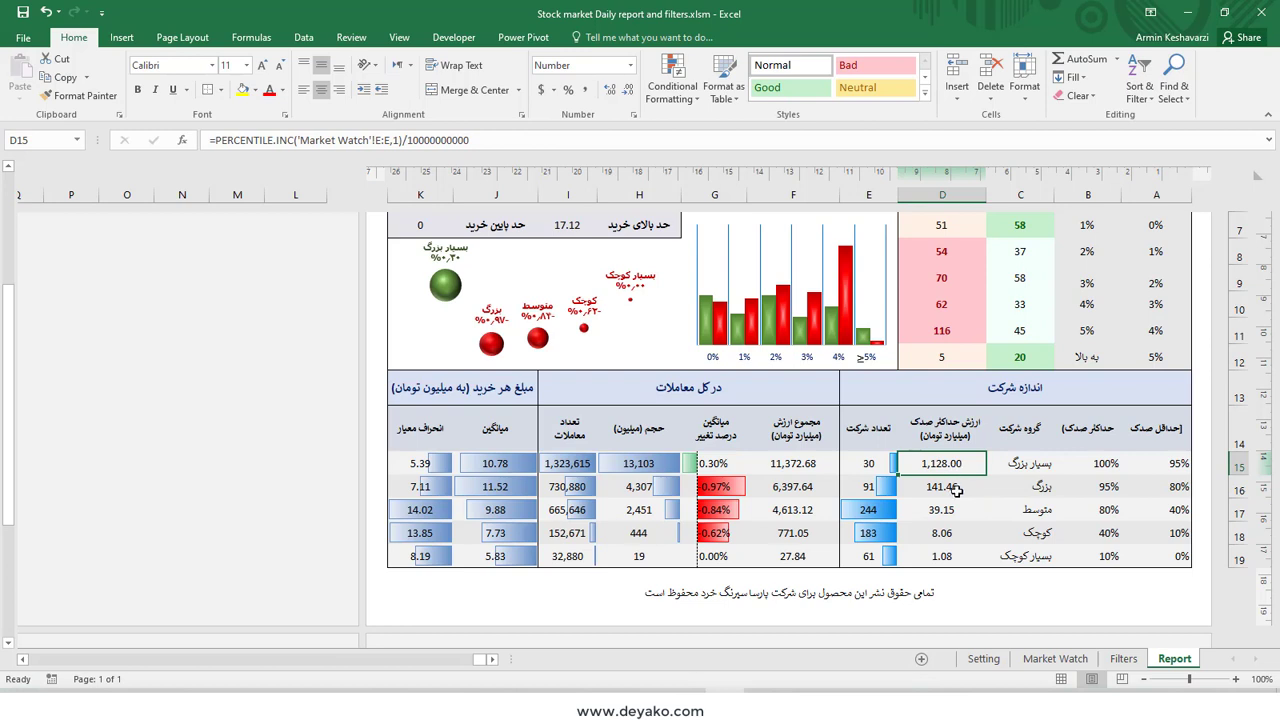
pyautogui.click(957, 490)
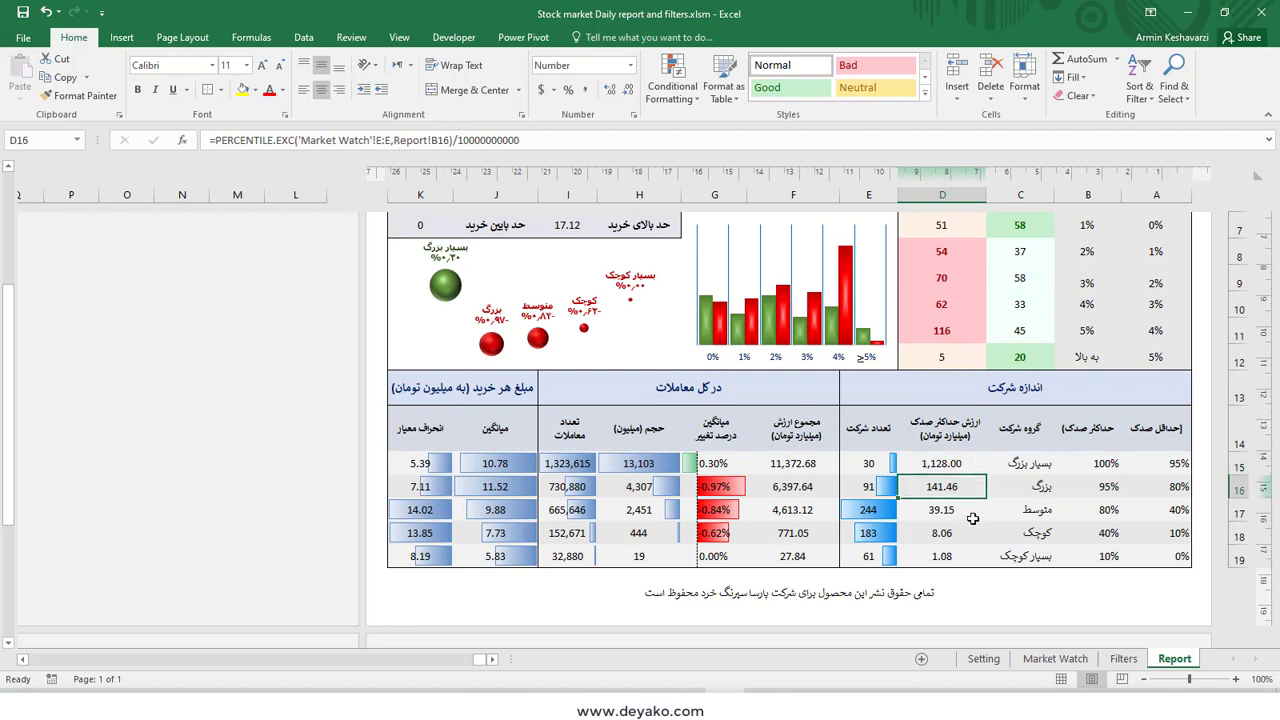
pyautogui.click(962, 468)
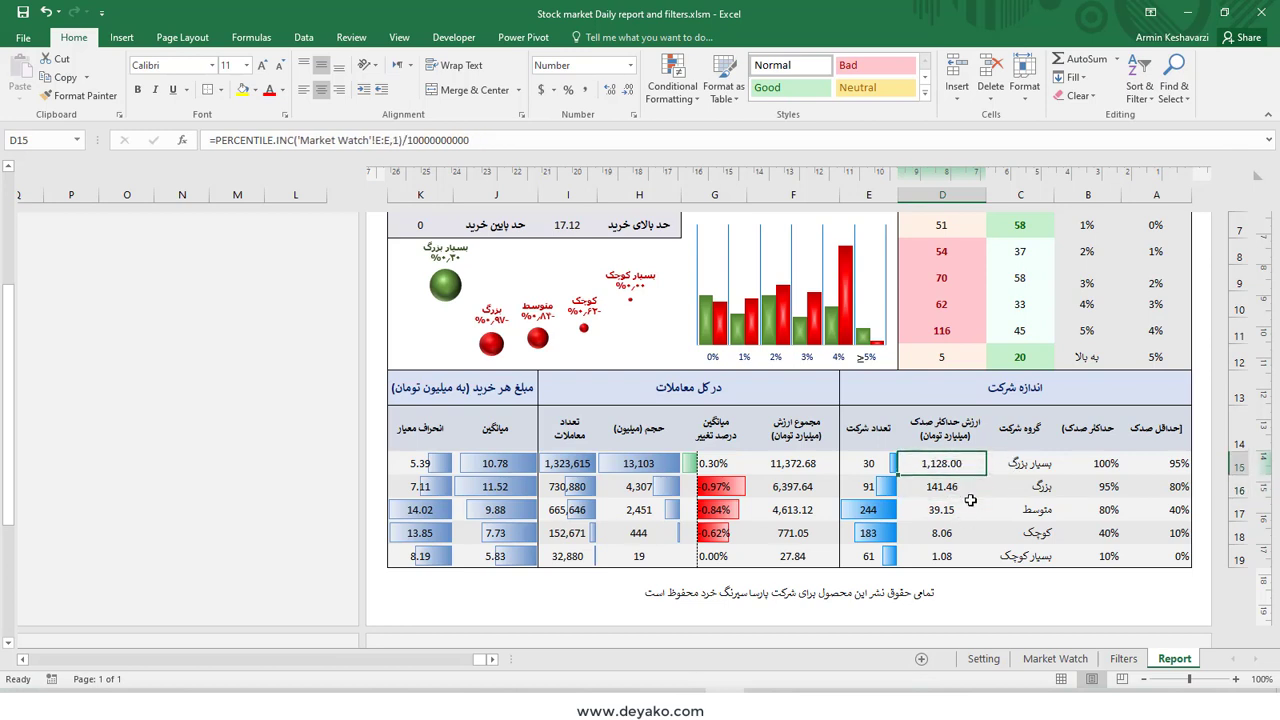
pyautogui.click(968, 494)
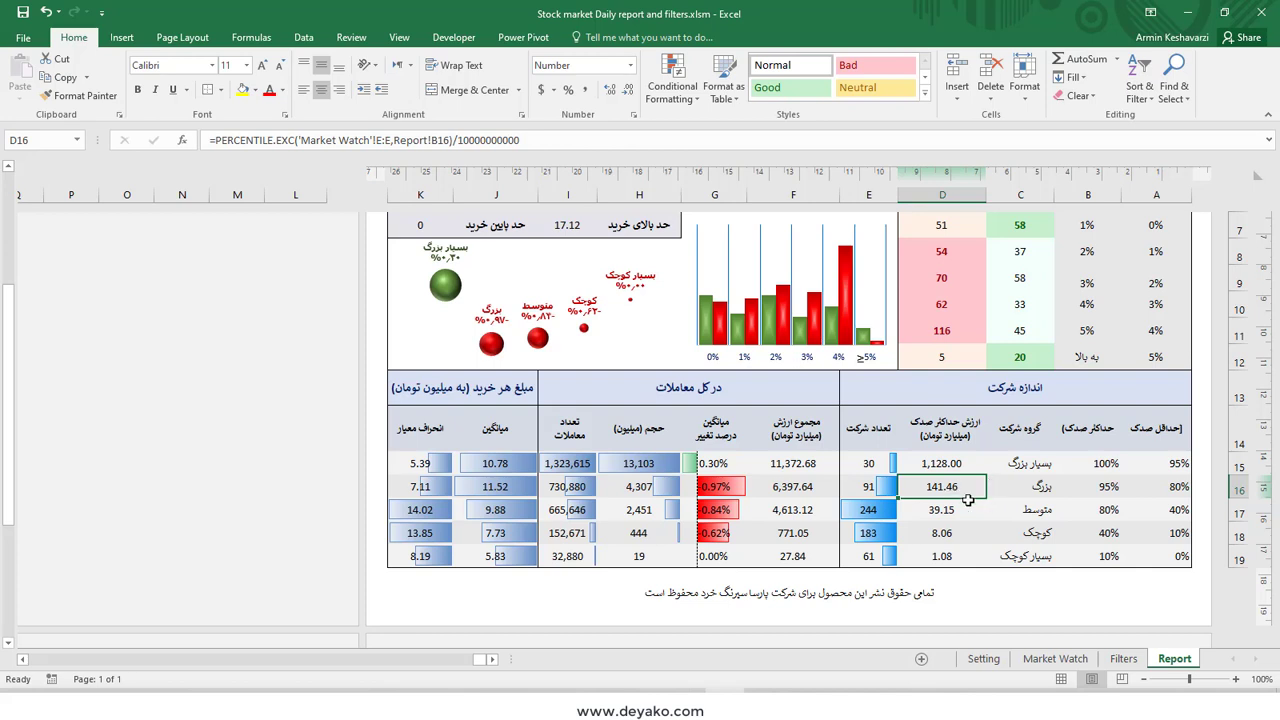
pyautogui.click(966, 511)
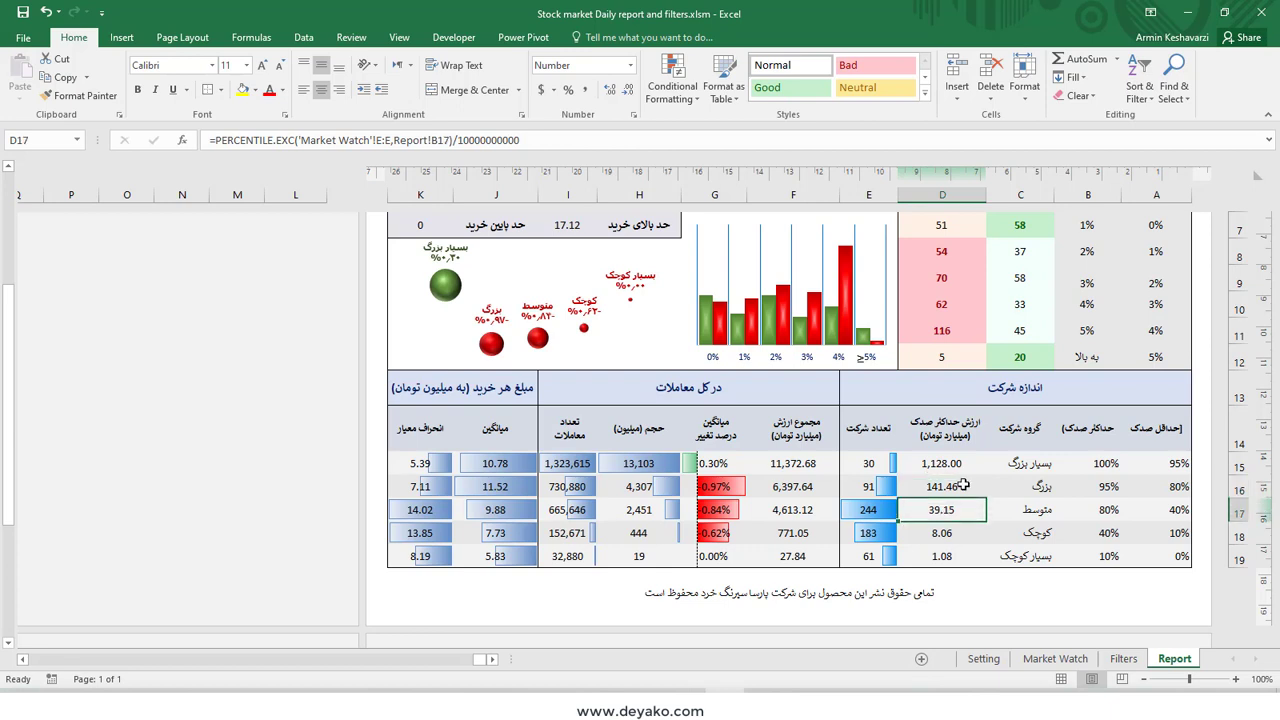
pyautogui.click(964, 485)
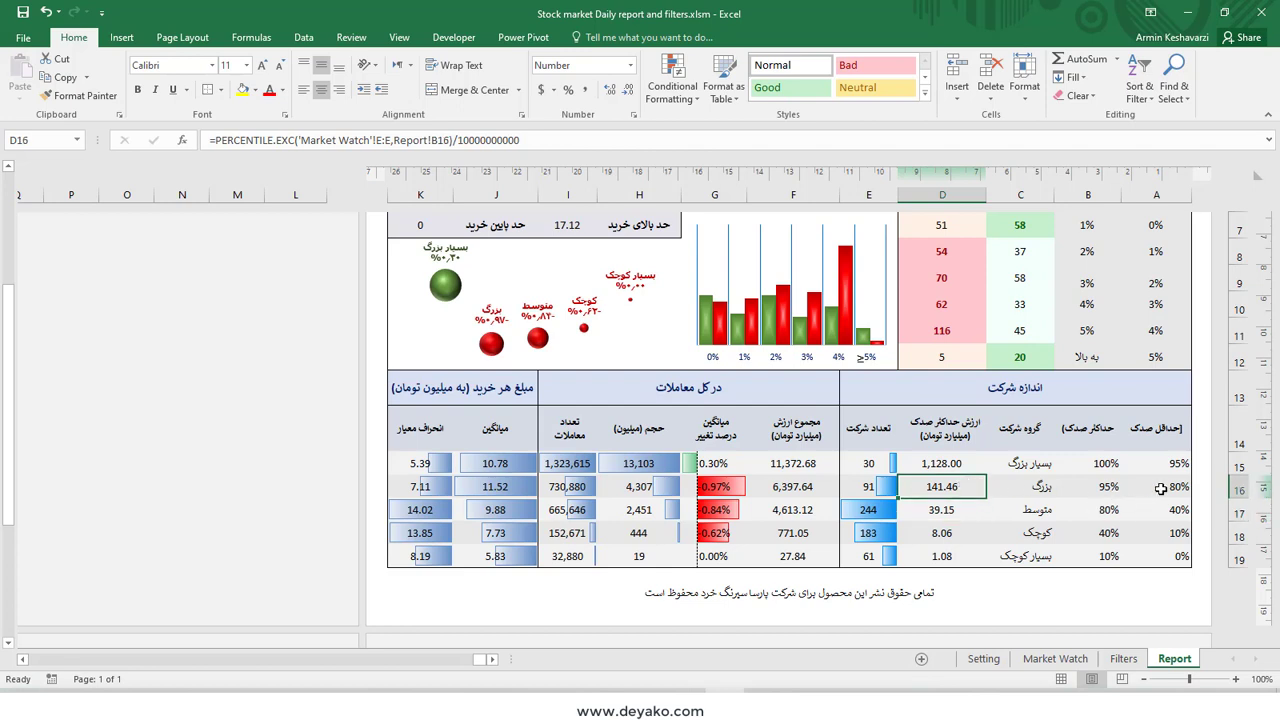
pyautogui.click(1171, 496)
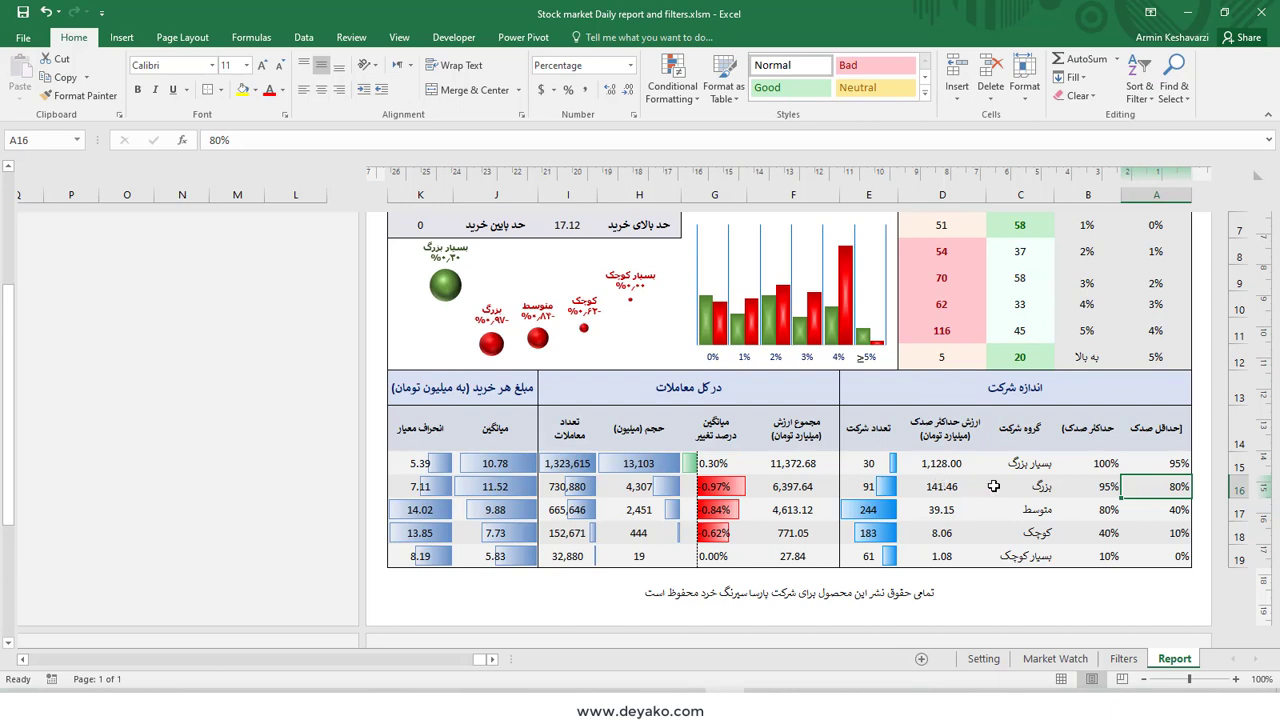
pyautogui.click(1037, 509)
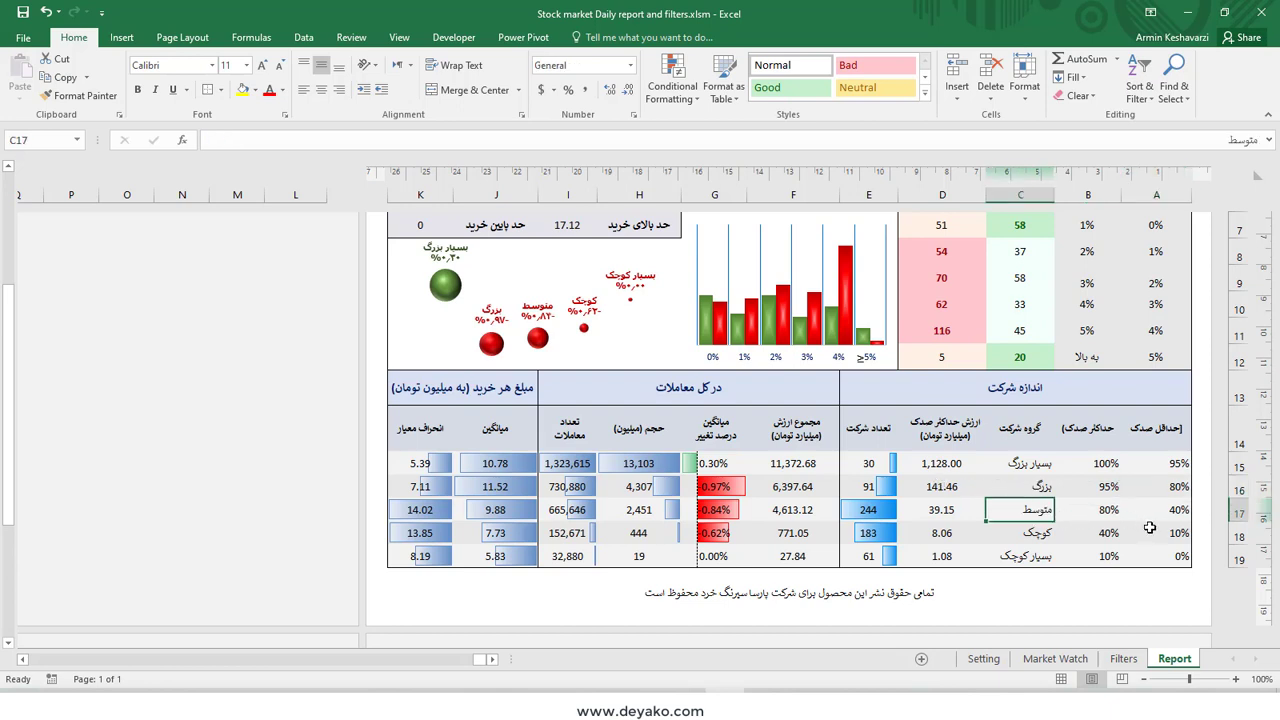
pyautogui.click(1177, 509)
pyautogui.click(1107, 505)
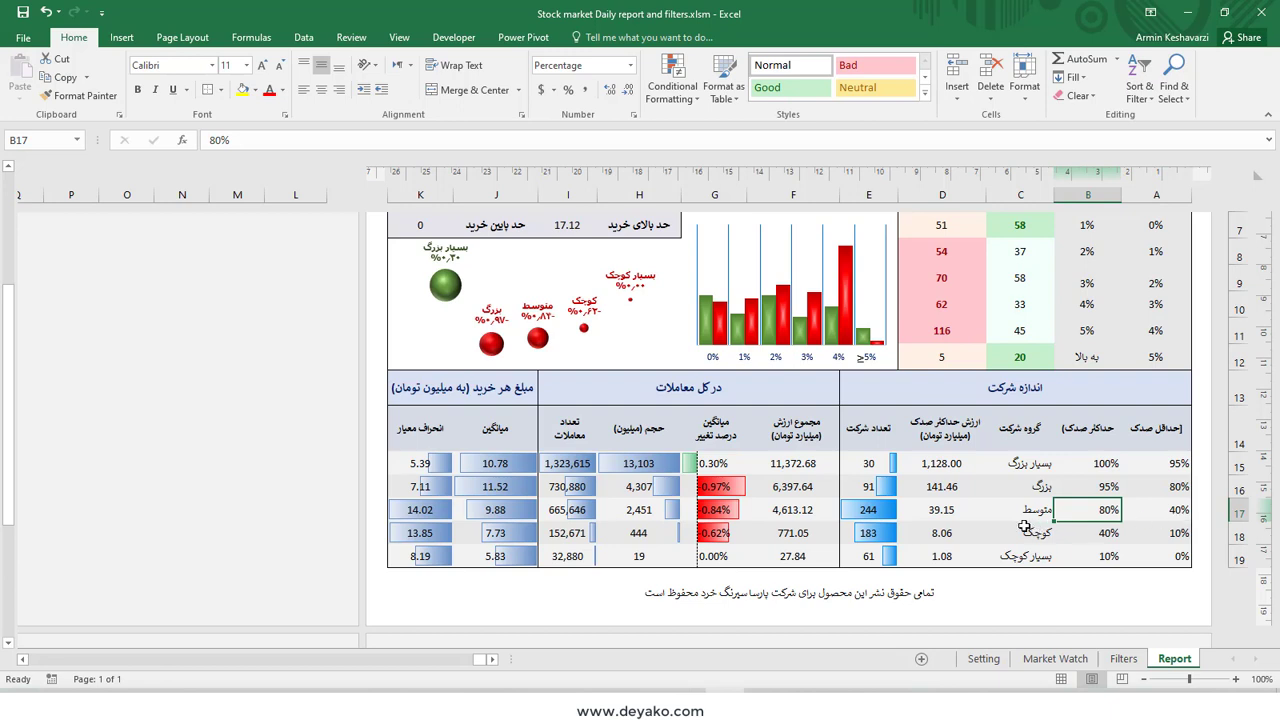
pyautogui.moveTo(955, 468); pyautogui.dragTo(952, 556)
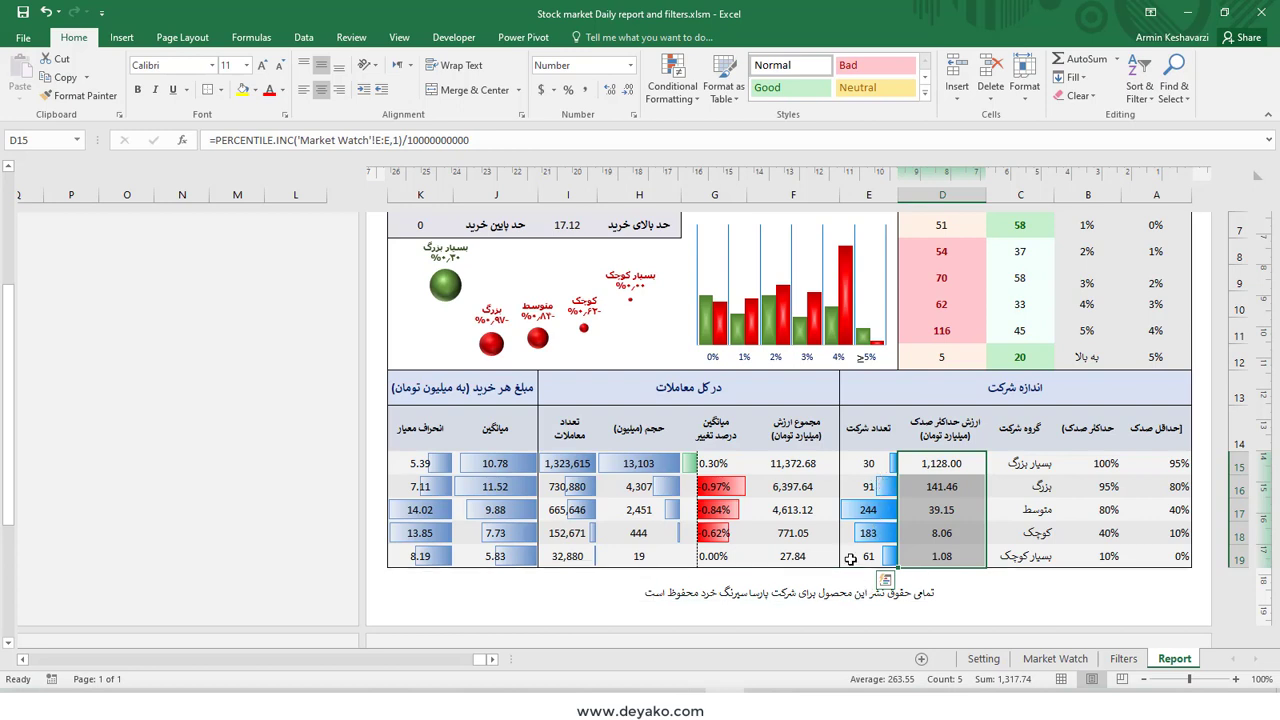
pyautogui.click(875, 508)
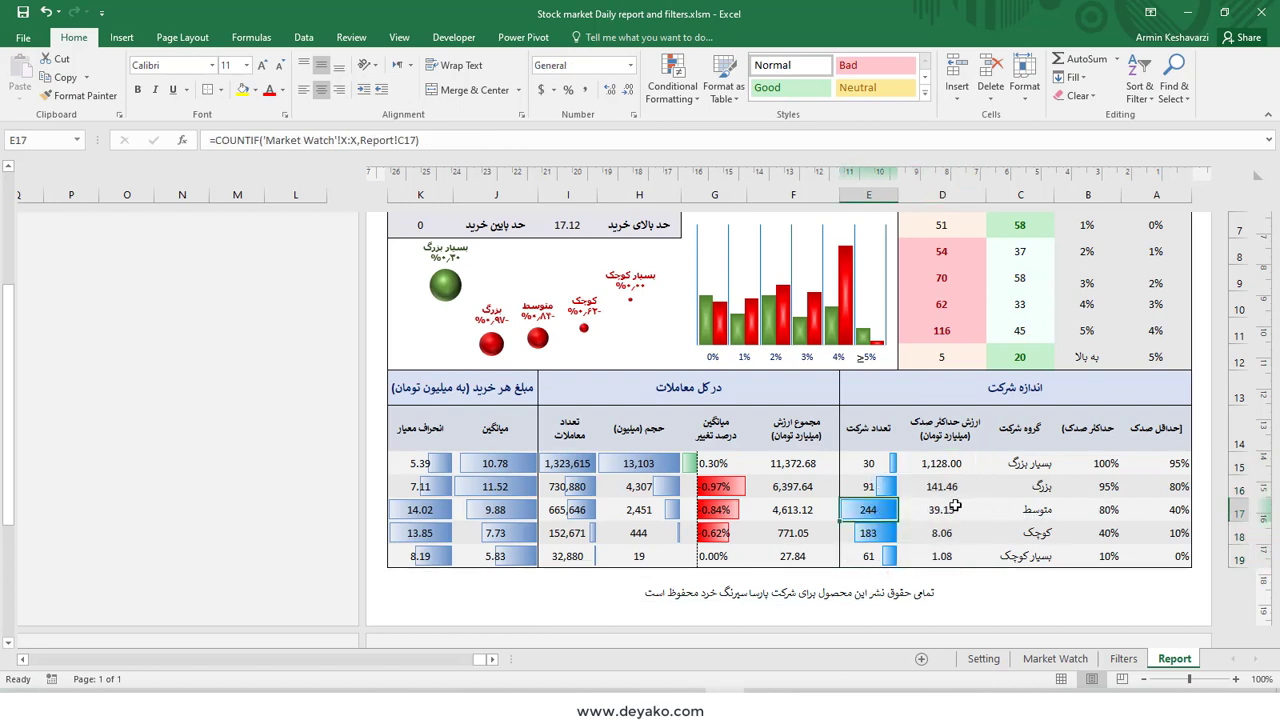
pyautogui.click(855, 462)
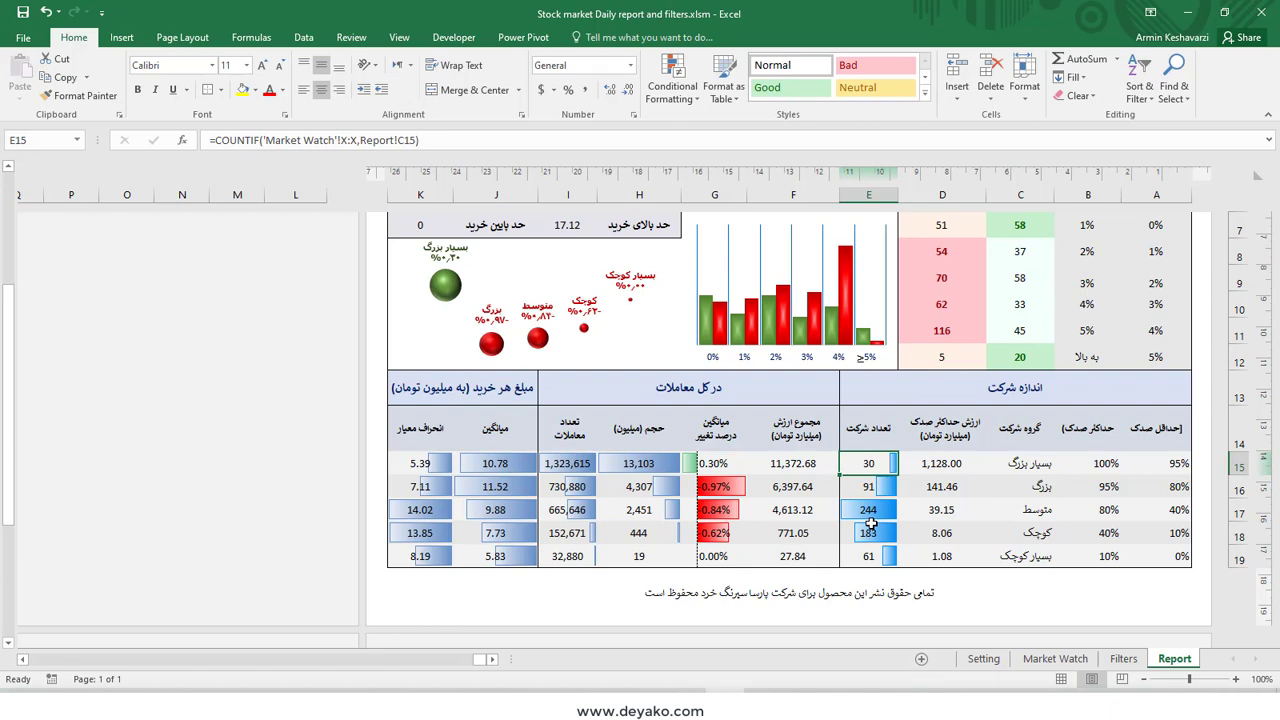
pyautogui.click(791, 485)
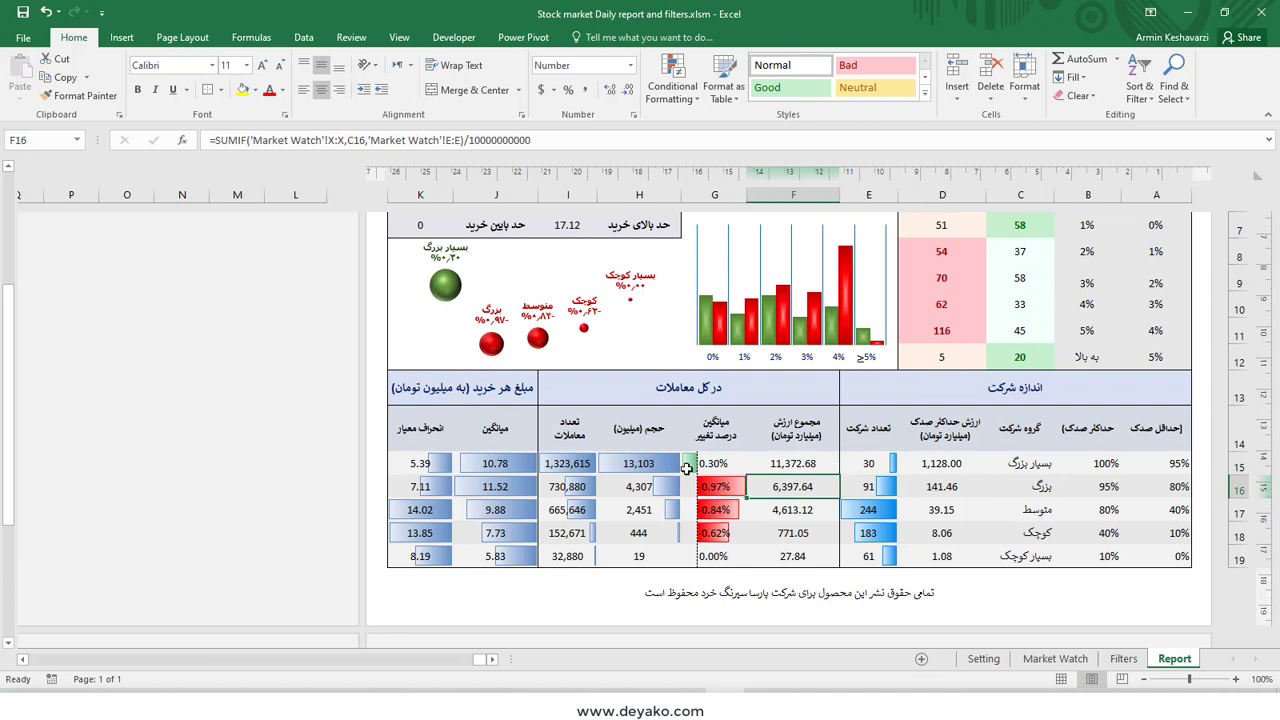
pyautogui.click(739, 395)
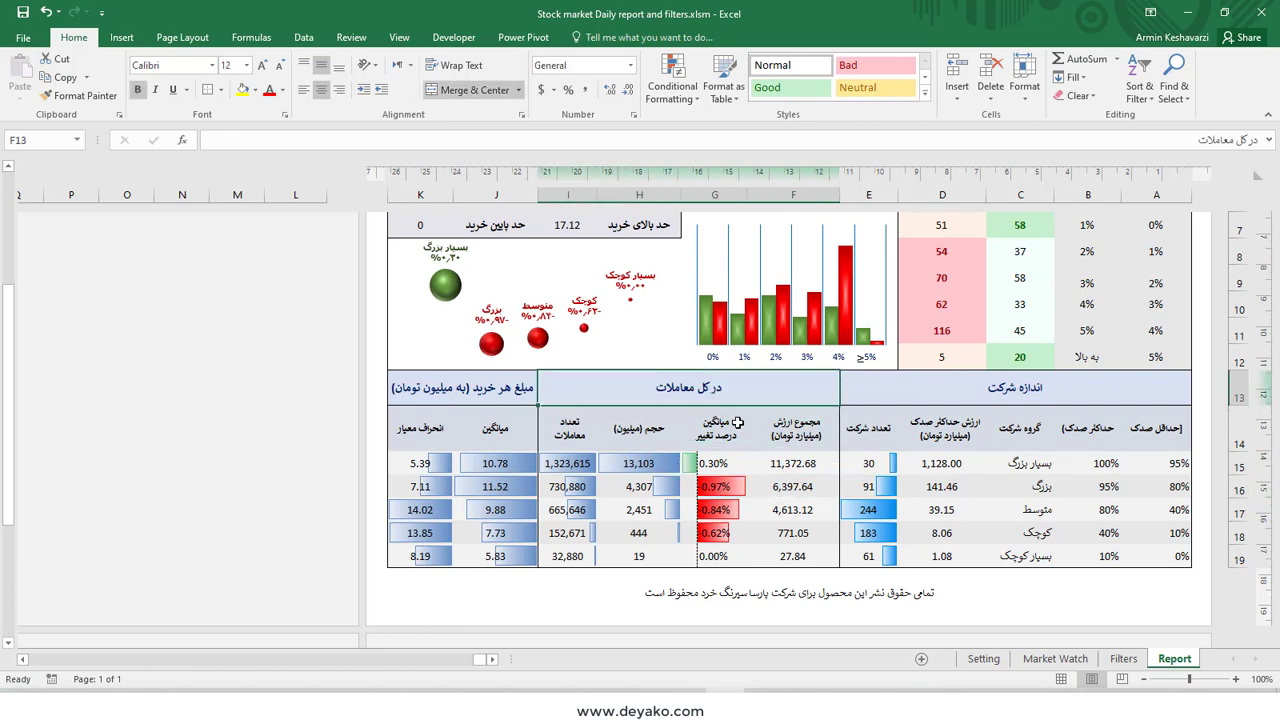
pyautogui.click(800, 463)
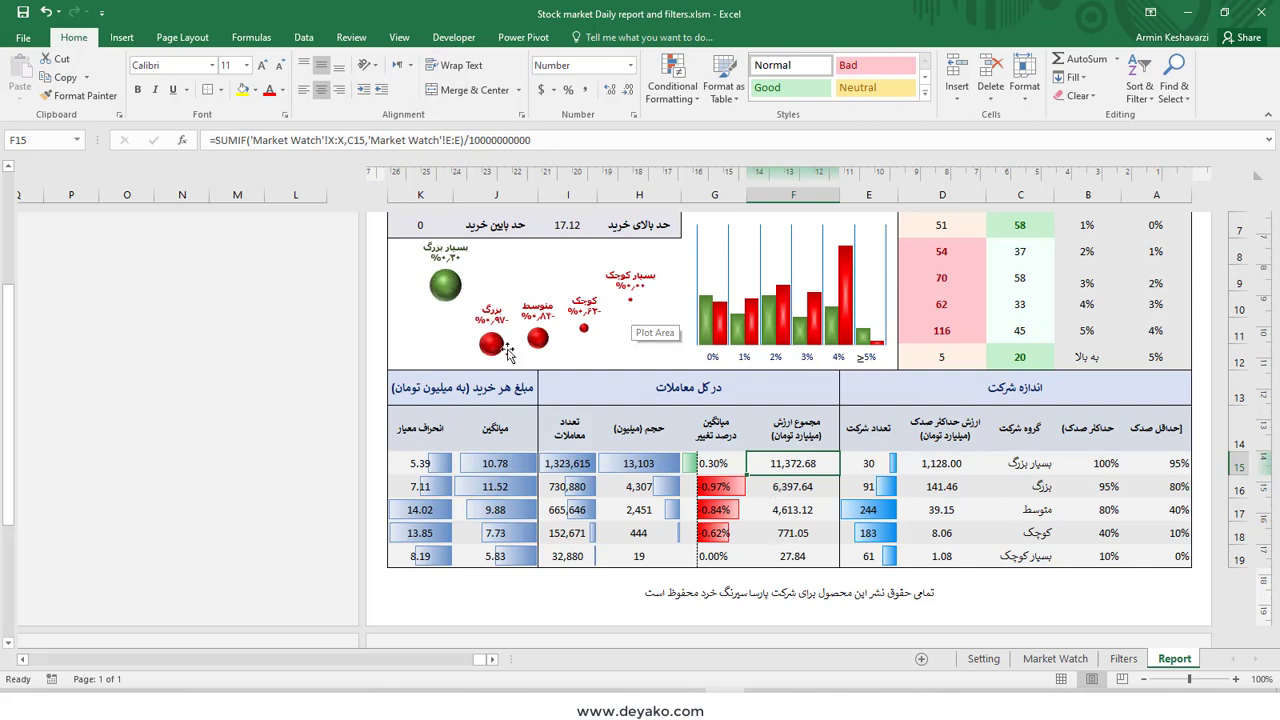
pyautogui.moveTo(488, 356)
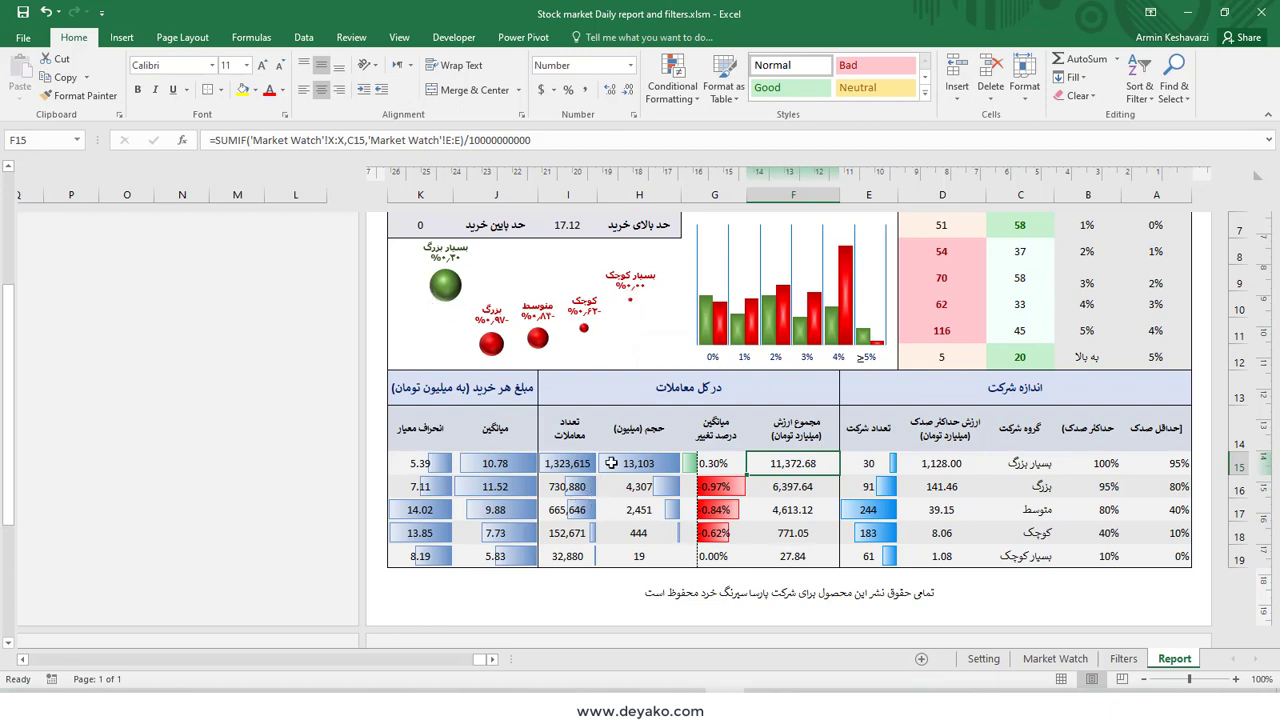
pyautogui.doubleClick(729, 461)
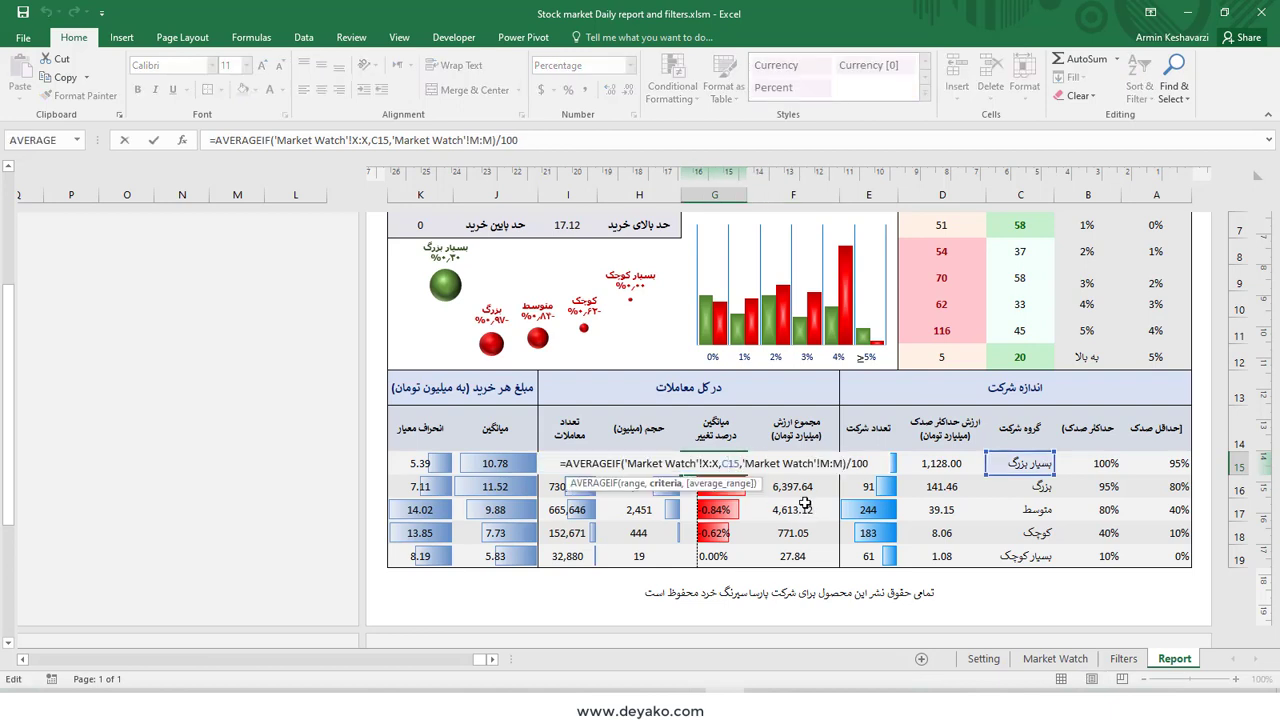
pyautogui.press('Escape')
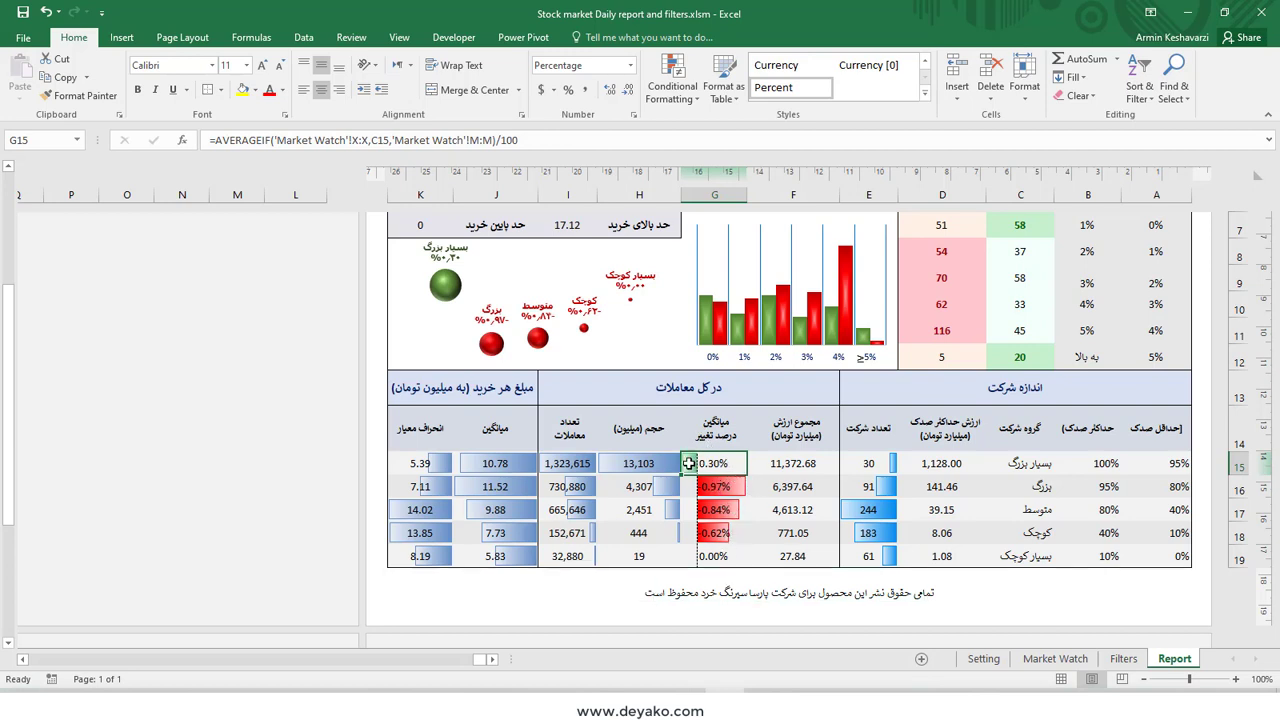
pyautogui.click(702, 490)
pyautogui.click(708, 512)
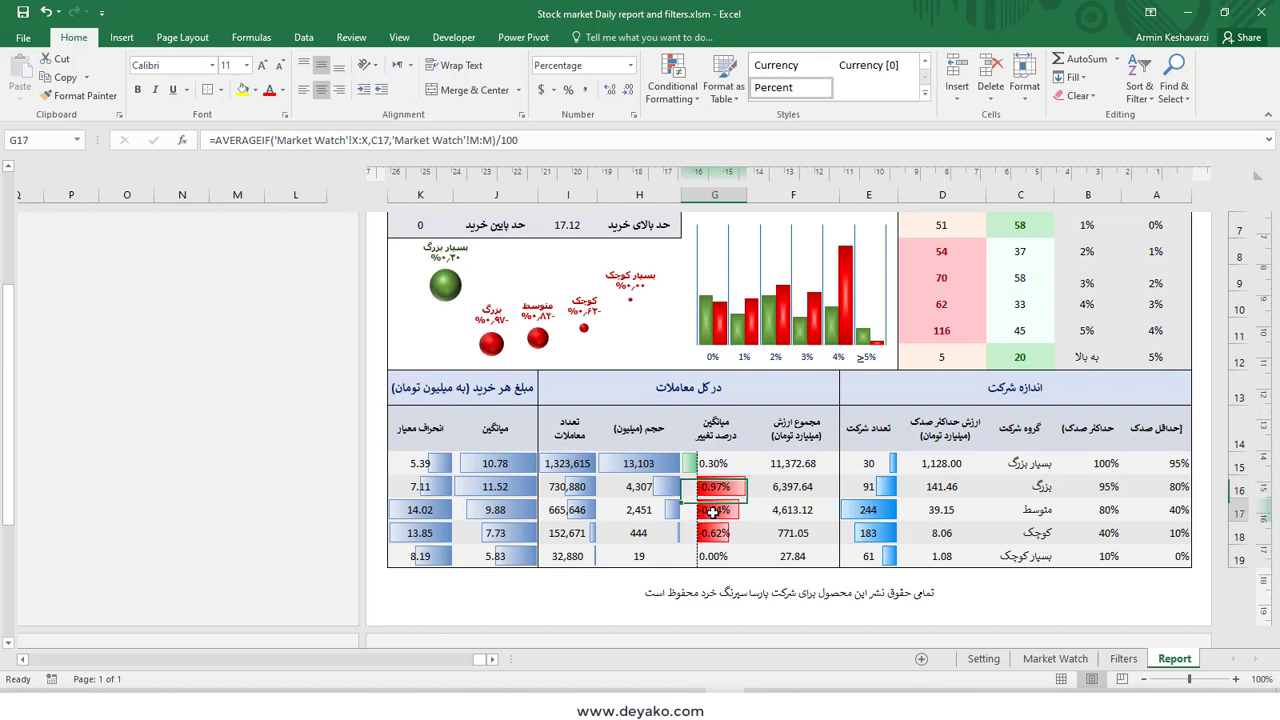
pyautogui.click(714, 538)
pyautogui.click(720, 557)
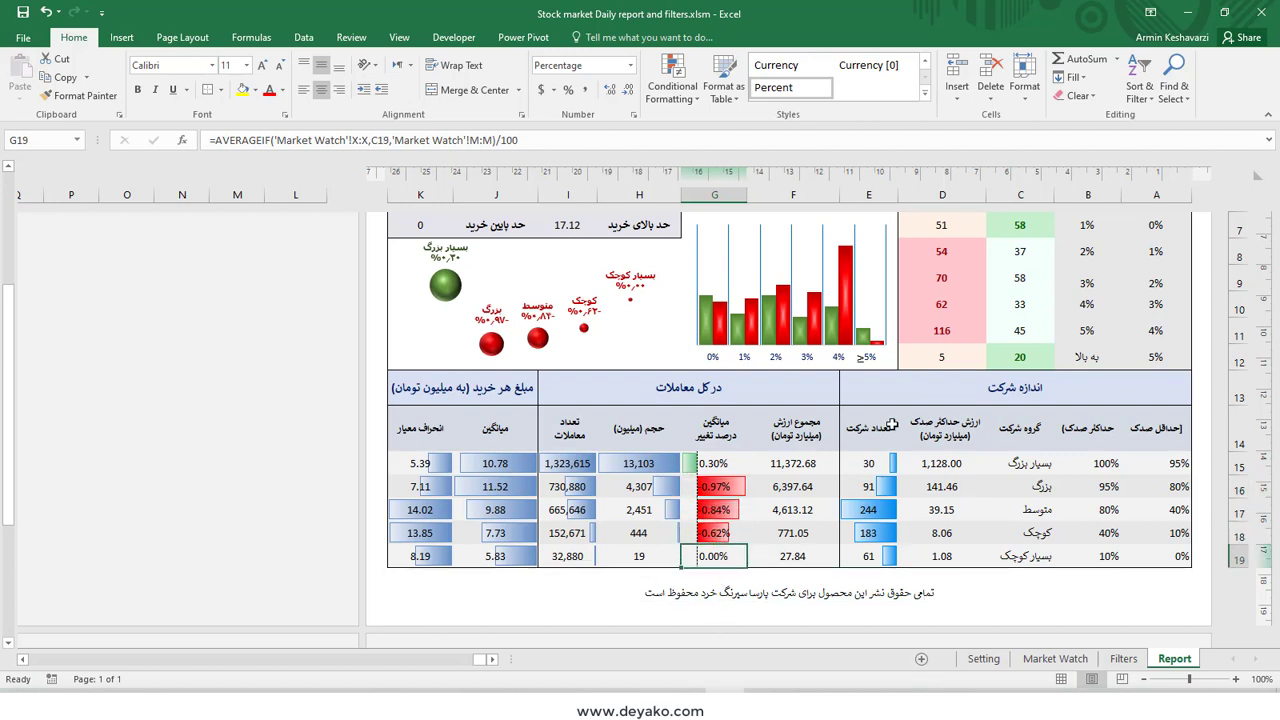
pyautogui.click(652, 460)
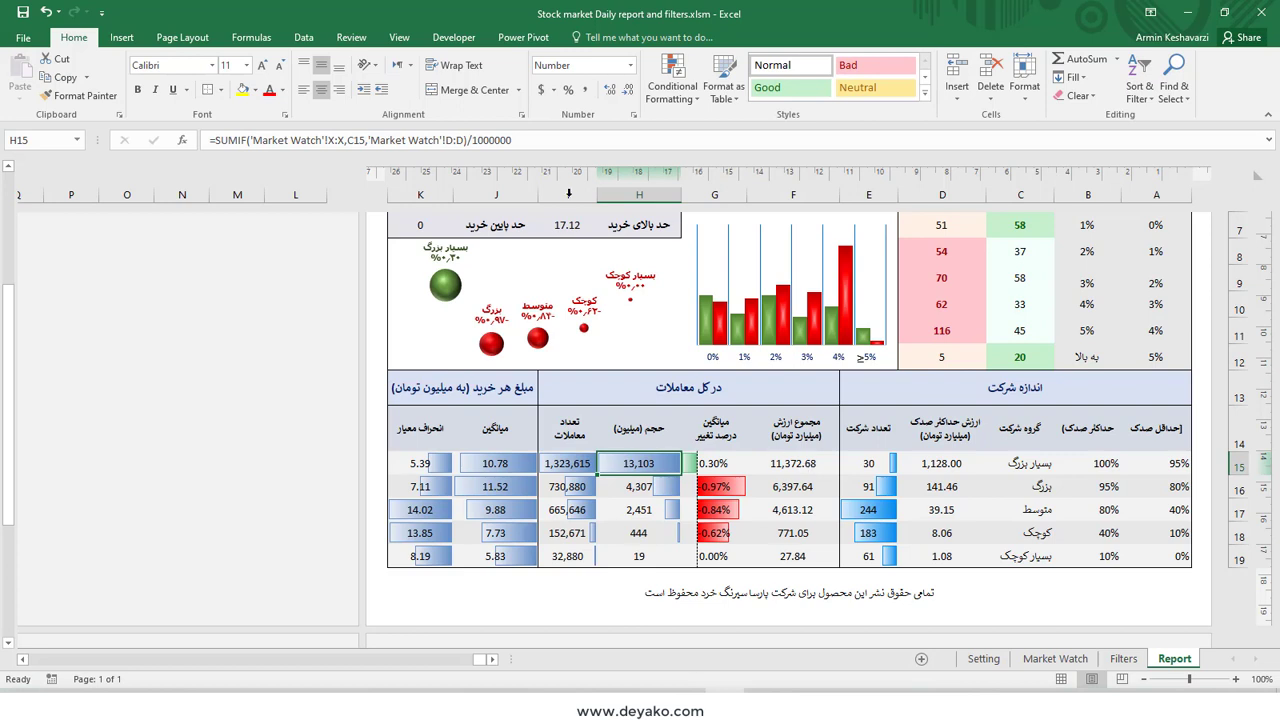
pyautogui.click(493, 139)
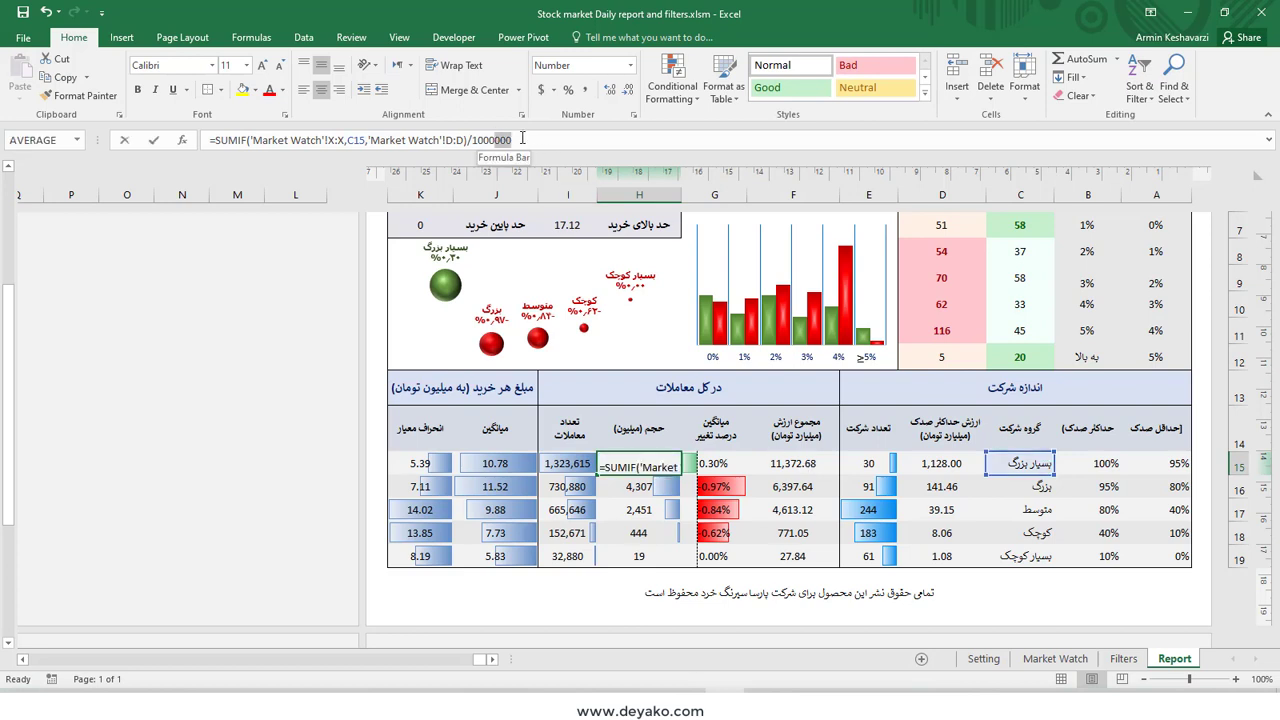
pyautogui.moveTo(473, 140); pyautogui.dragTo(540, 140)
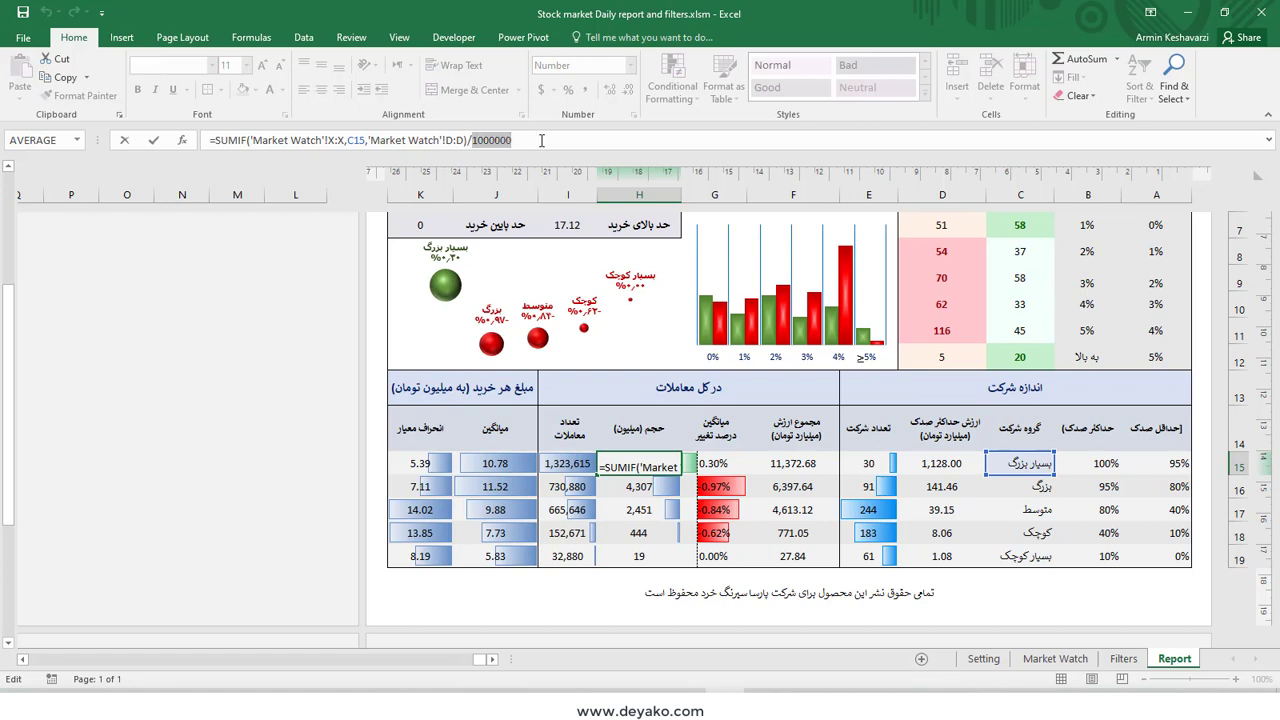
pyautogui.press('Escape')
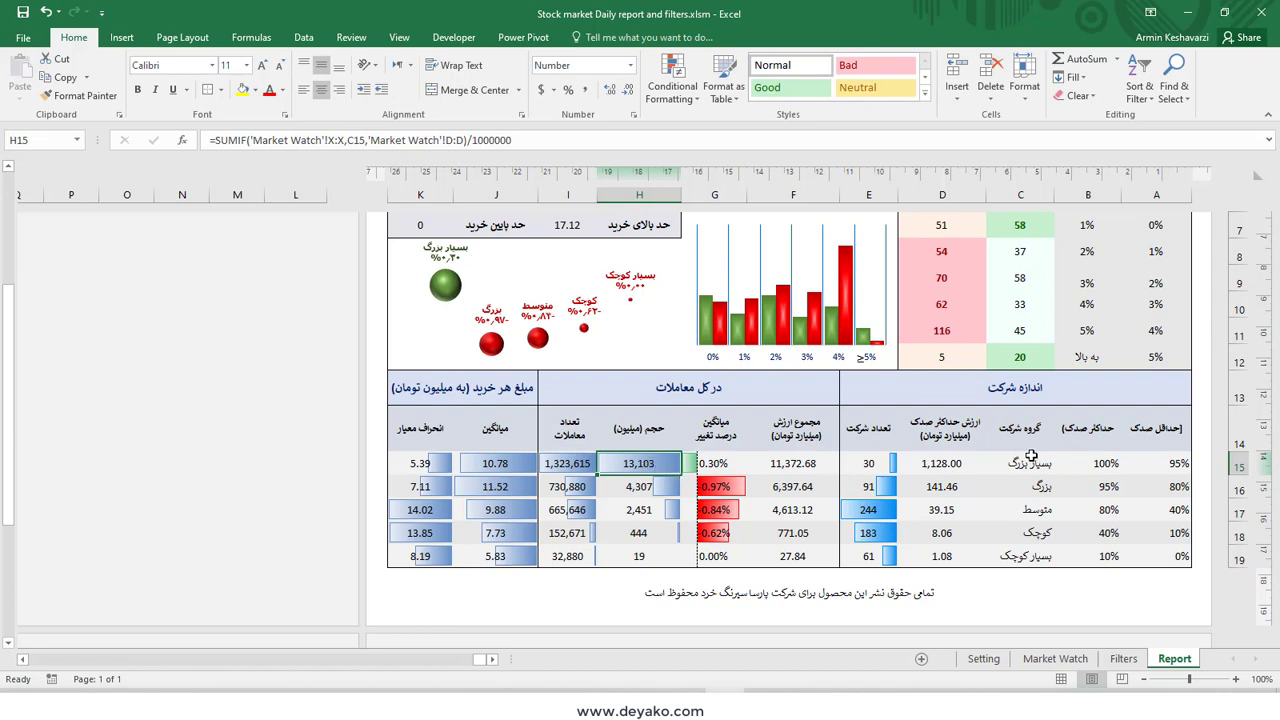
pyautogui.click(639, 559)
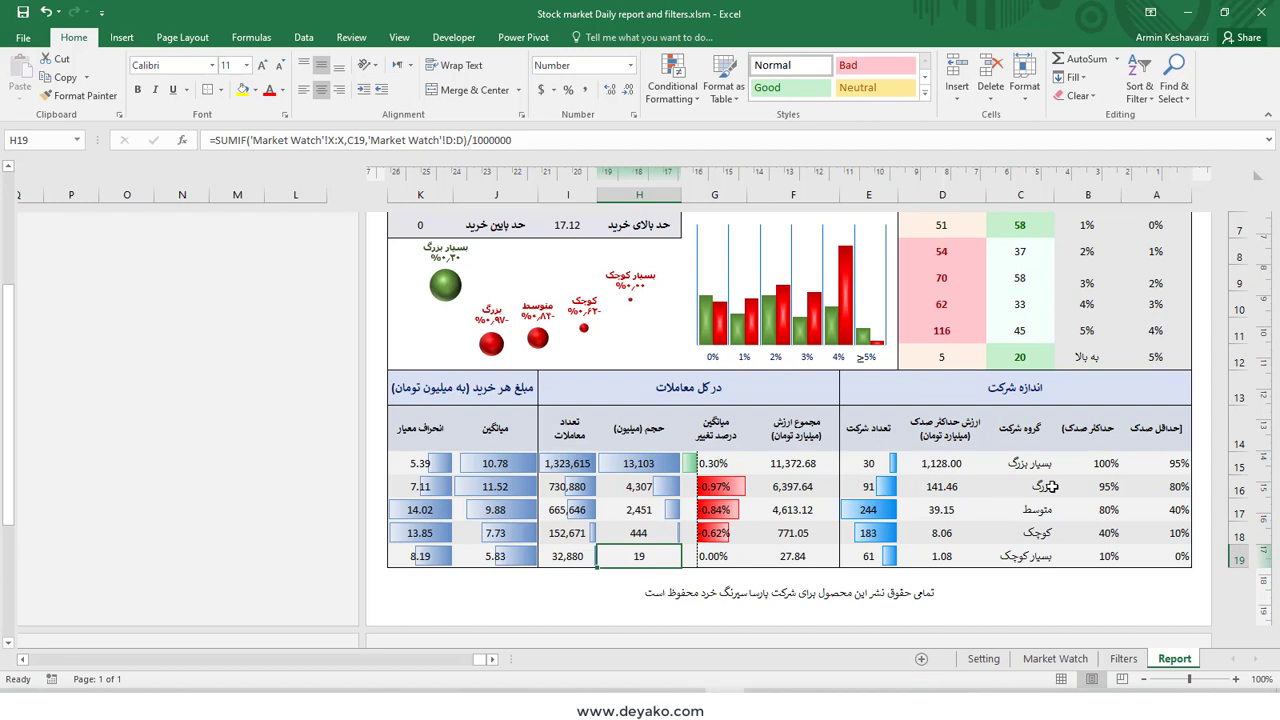
pyautogui.doubleClick(1040, 556)
pyautogui.scroll(1, 1040, 556)
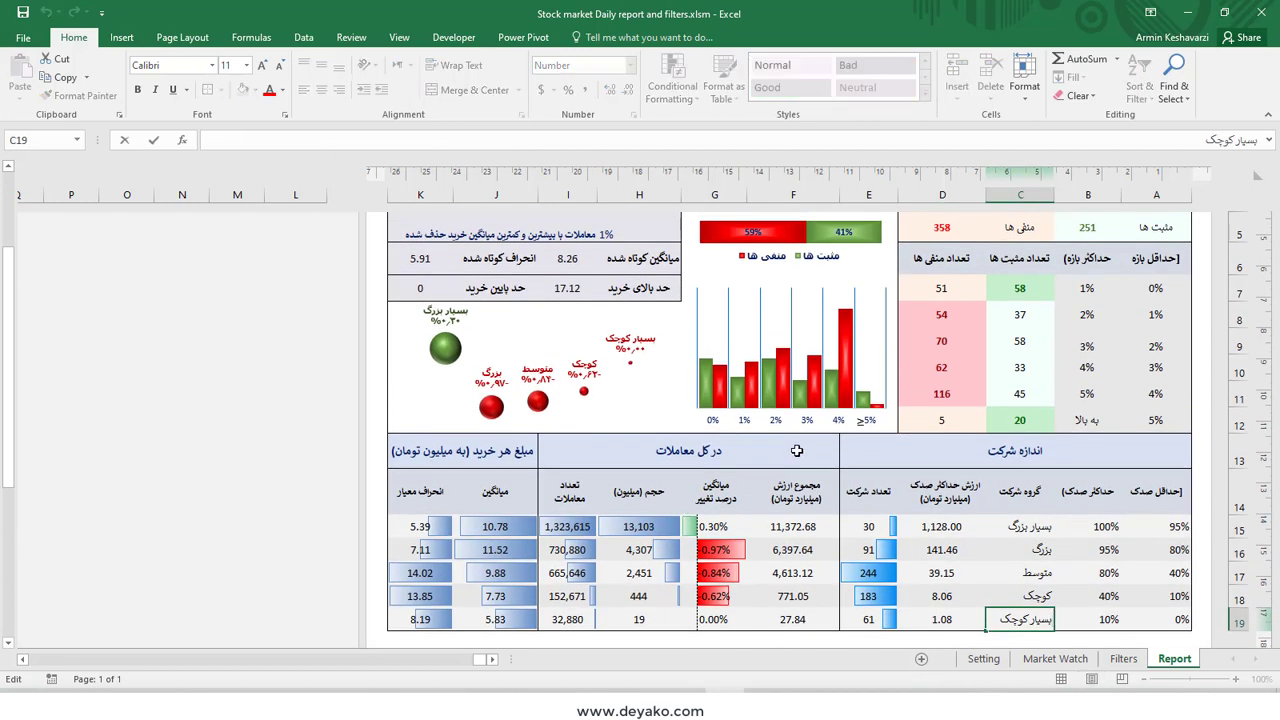
pyautogui.click(566, 520)
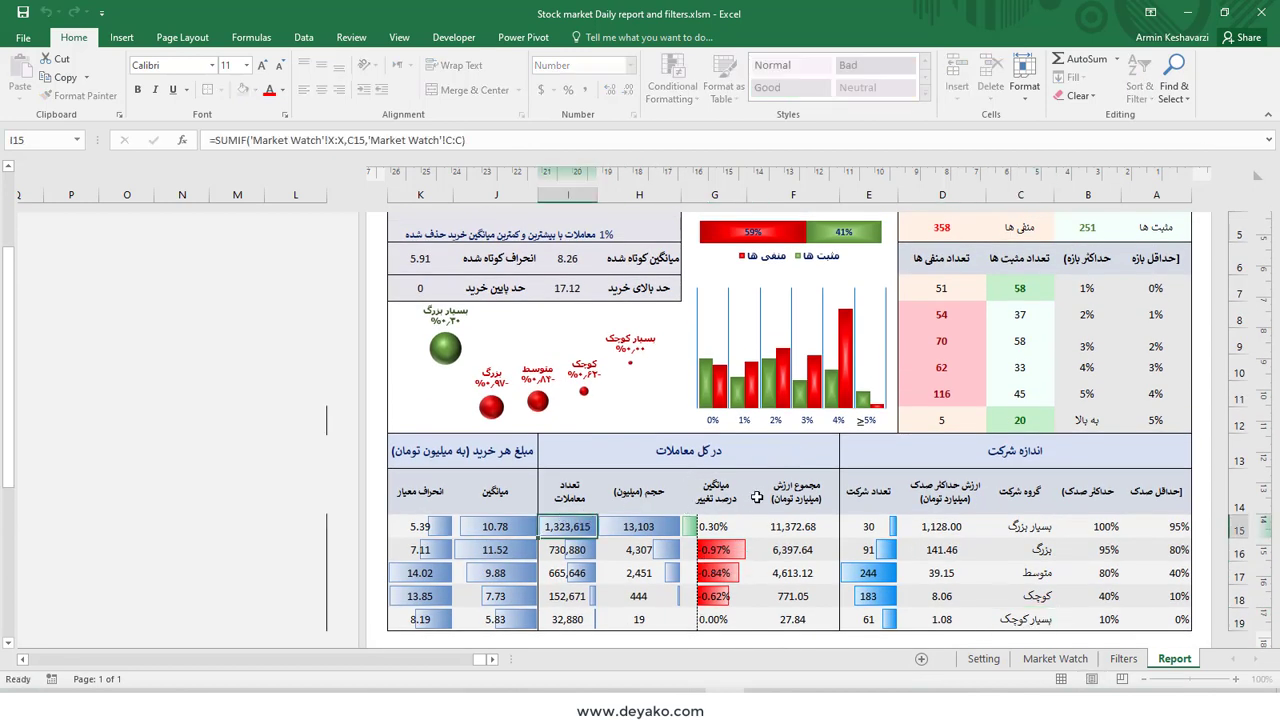
pyautogui.scroll(-1, 680, 457)
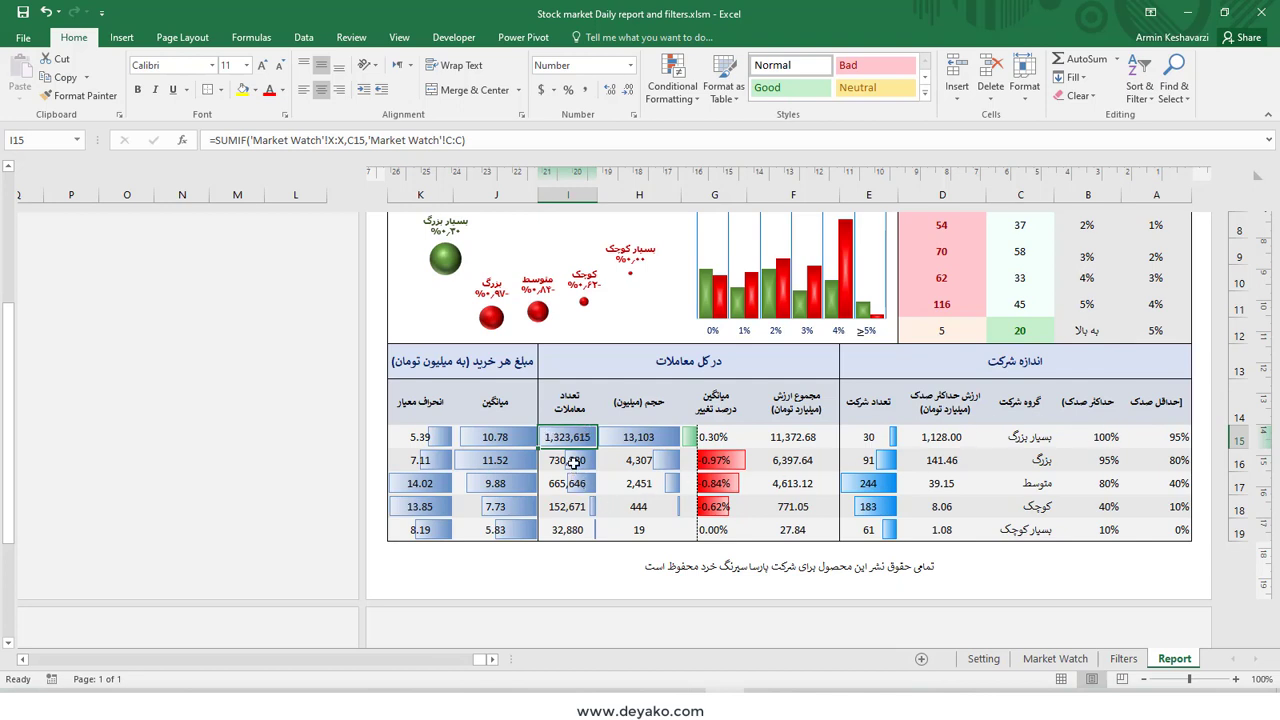
pyautogui.click(573, 462)
pyautogui.click(577, 441)
pyautogui.click(569, 485)
pyautogui.click(567, 522)
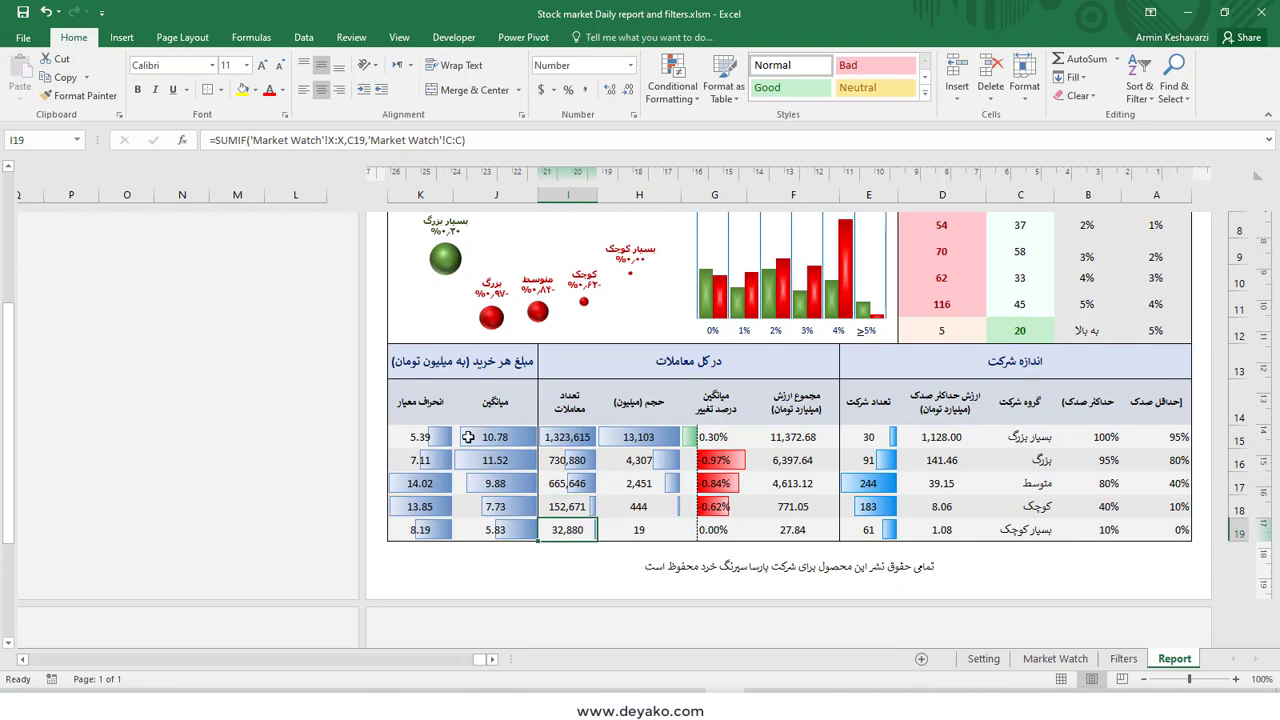
pyautogui.moveTo(470, 437); pyautogui.dragTo(446, 530)
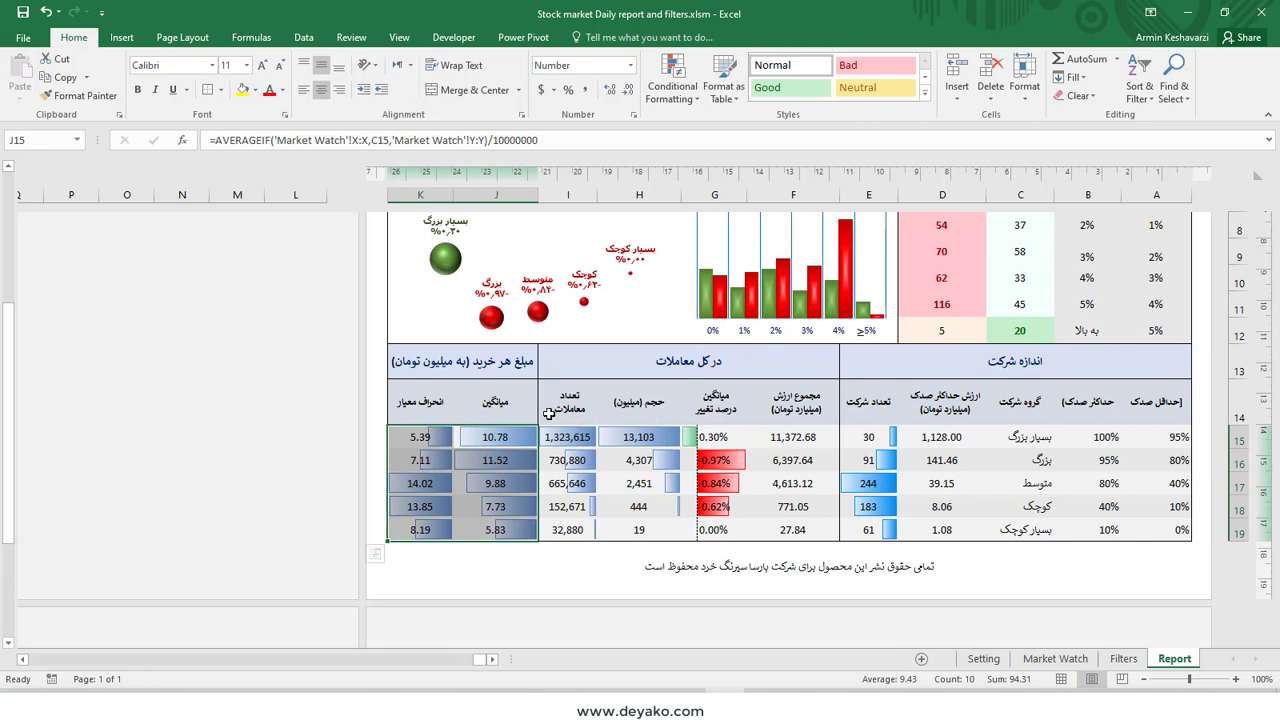
pyautogui.click(511, 444)
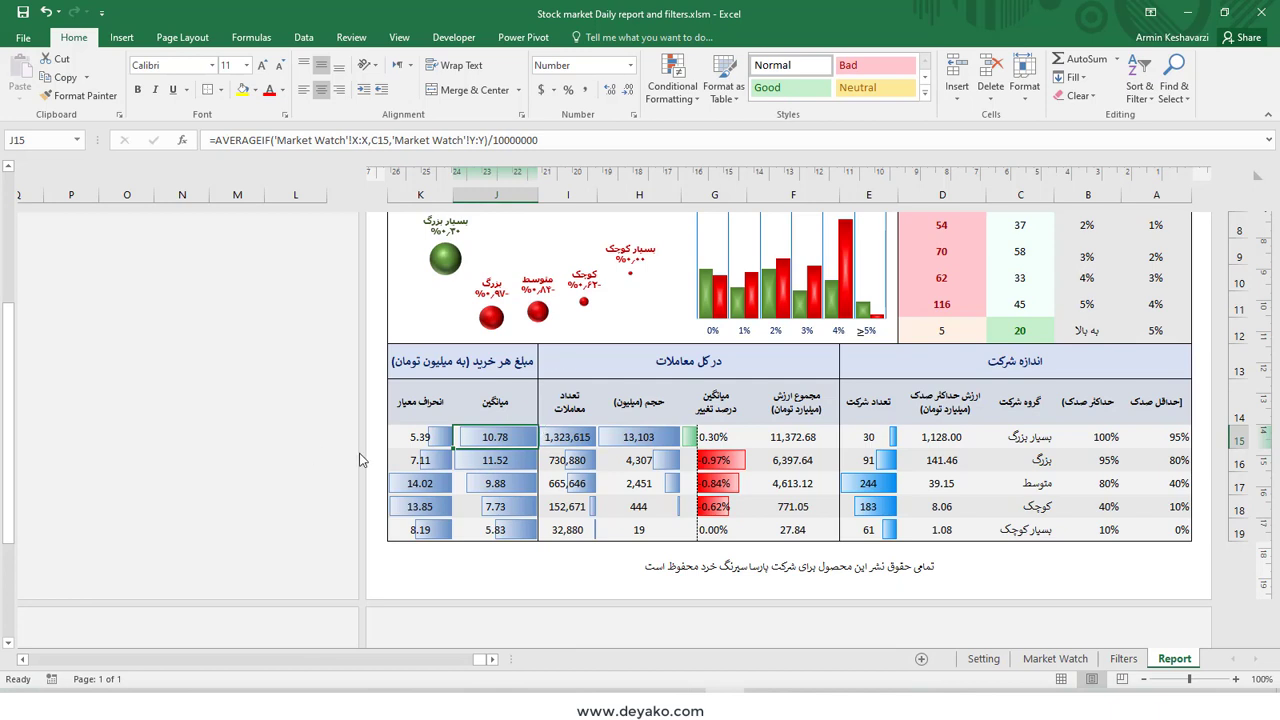
pyautogui.click(412, 442)
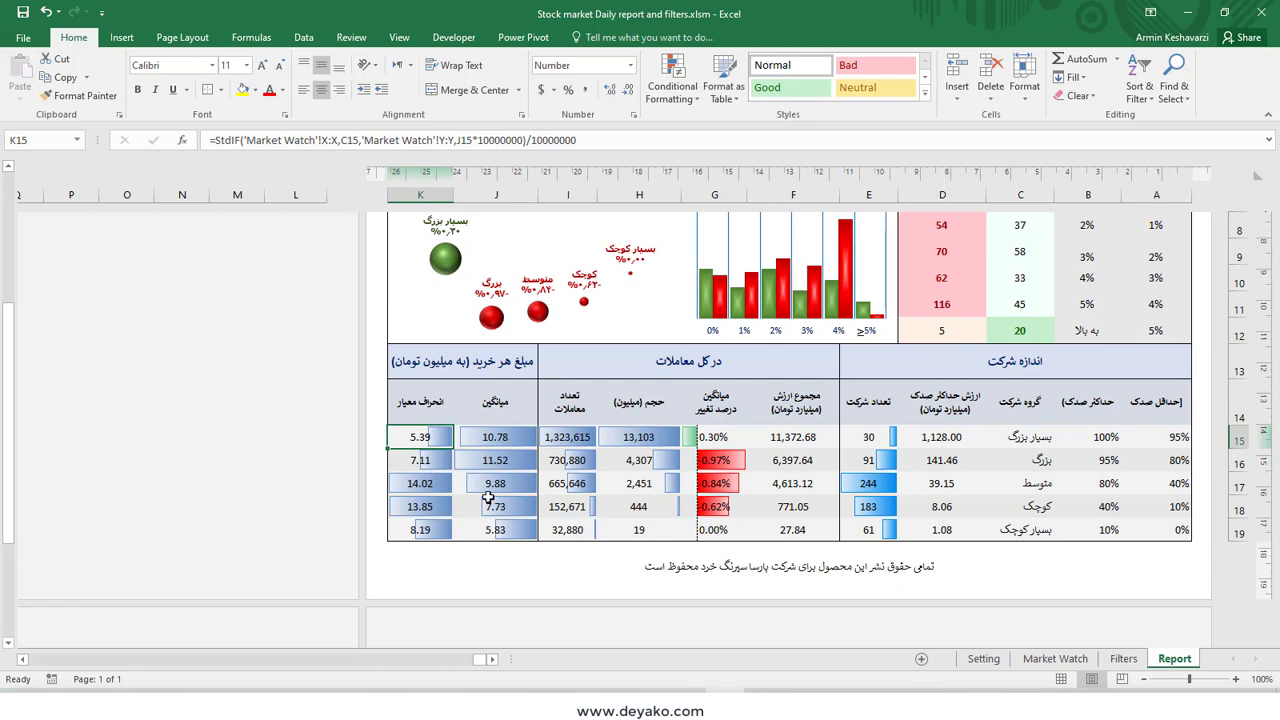
pyautogui.click(510, 436)
pyautogui.click(425, 445)
pyautogui.click(472, 444)
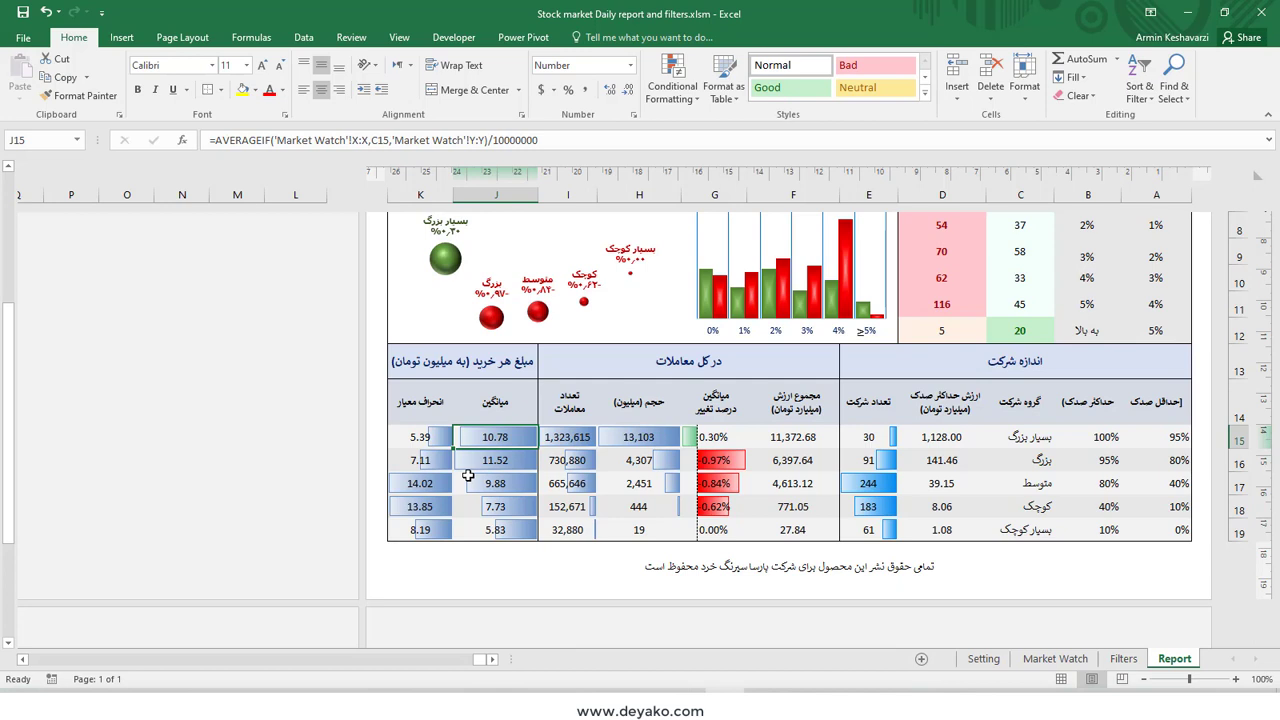
pyautogui.click(518, 460)
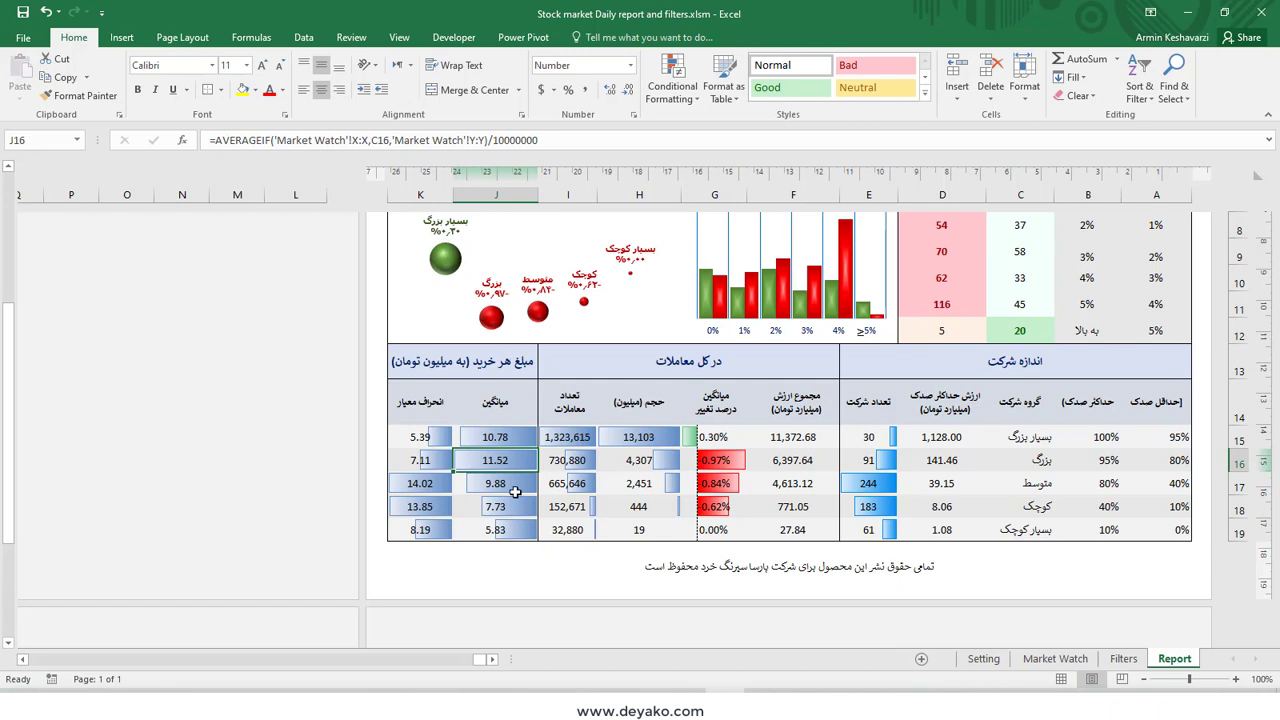
pyautogui.click(436, 464)
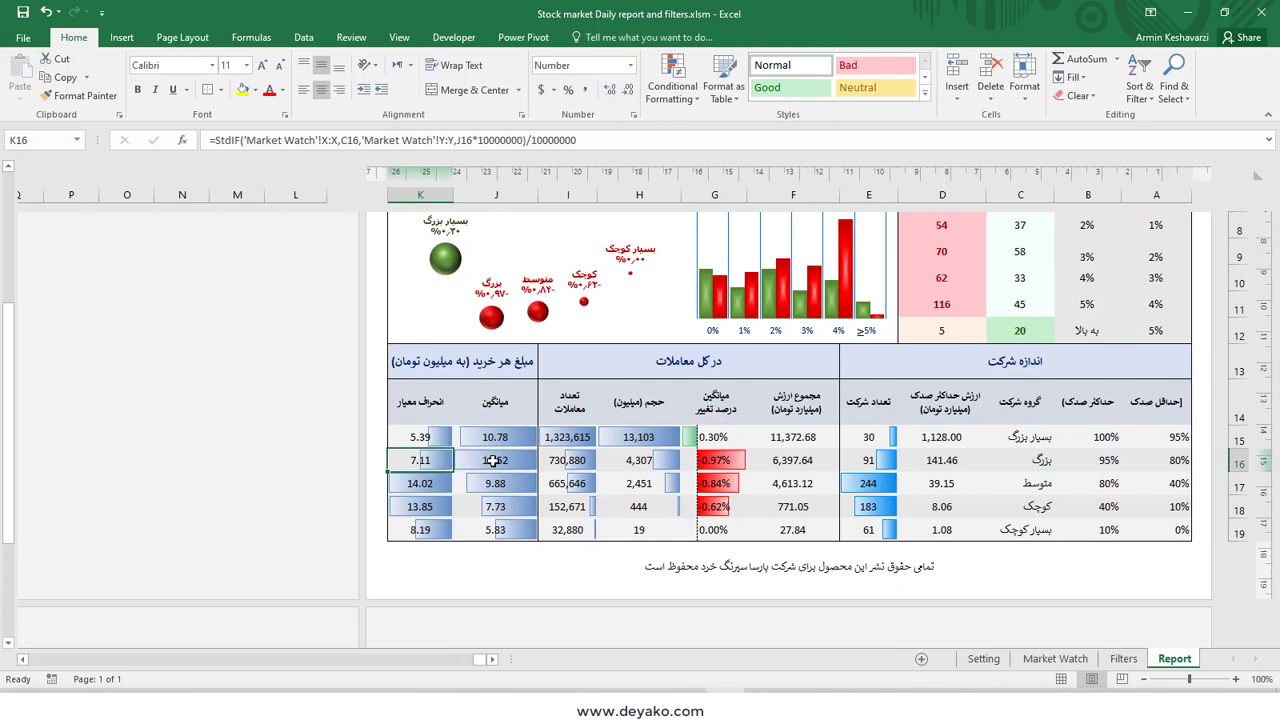
pyautogui.click(493, 461)
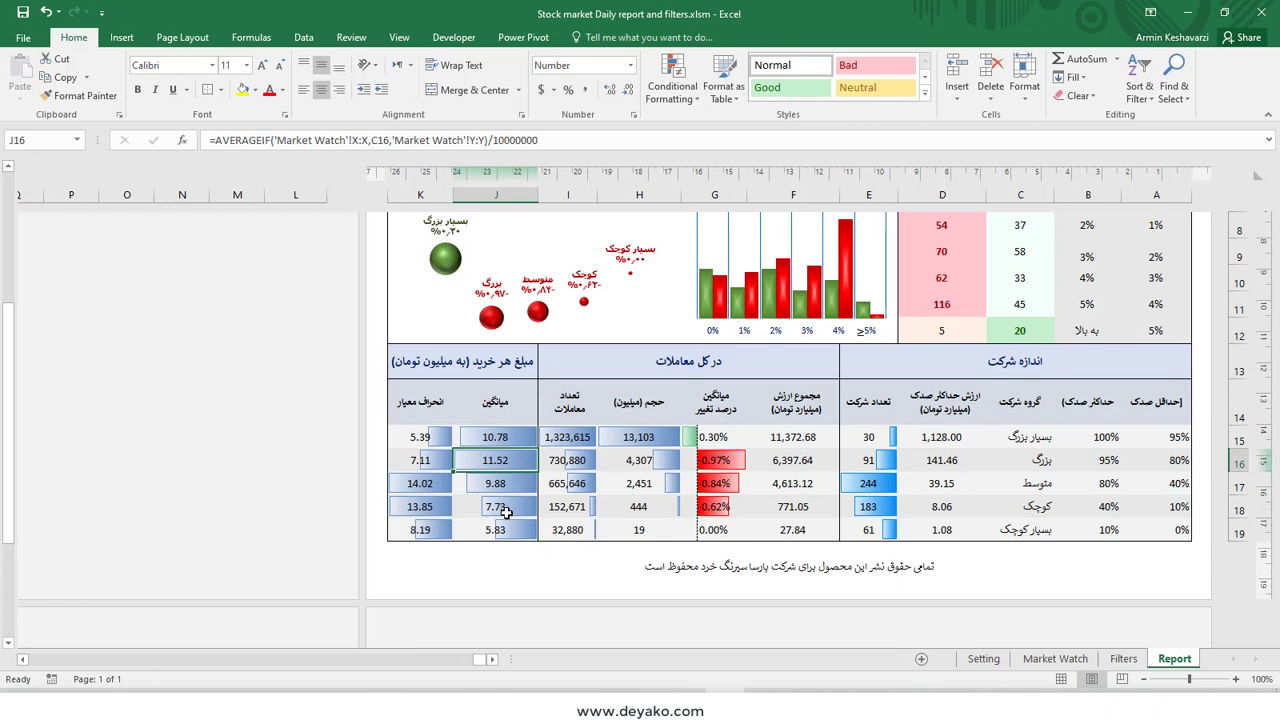
pyautogui.moveTo(432, 486); pyautogui.dragTo(498, 506)
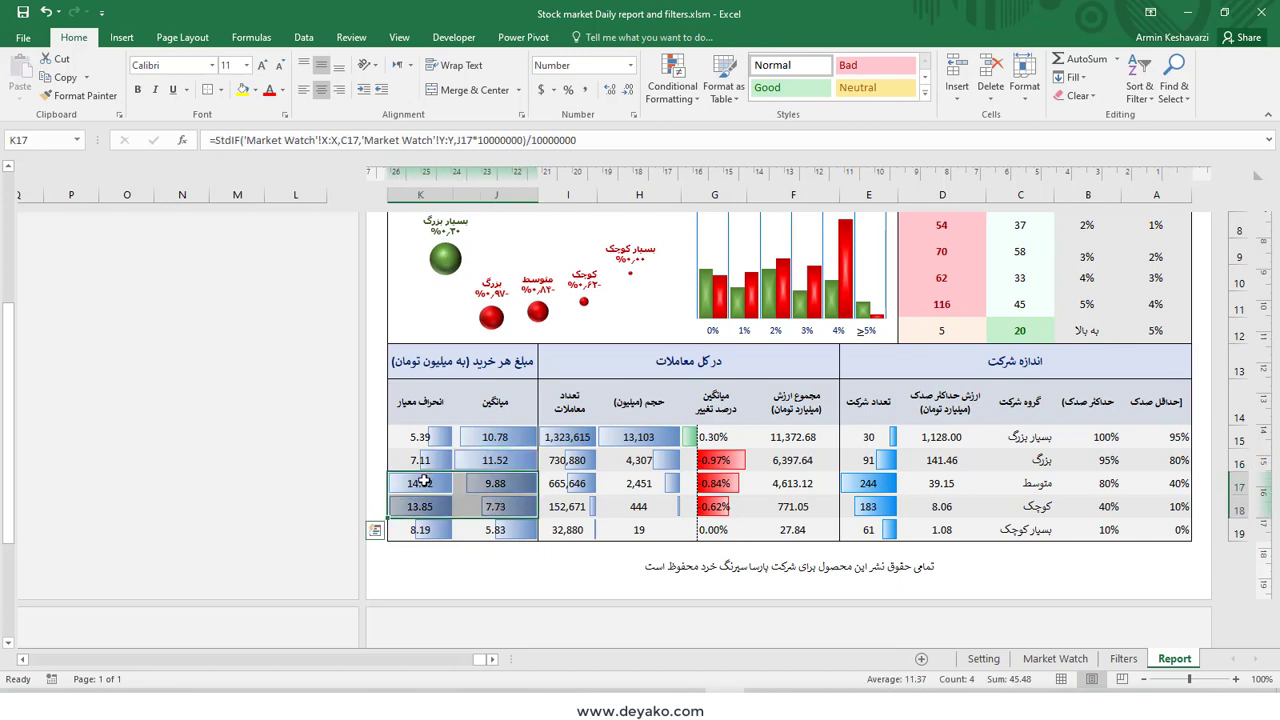
pyautogui.moveTo(425, 480); pyautogui.dragTo(420, 515)
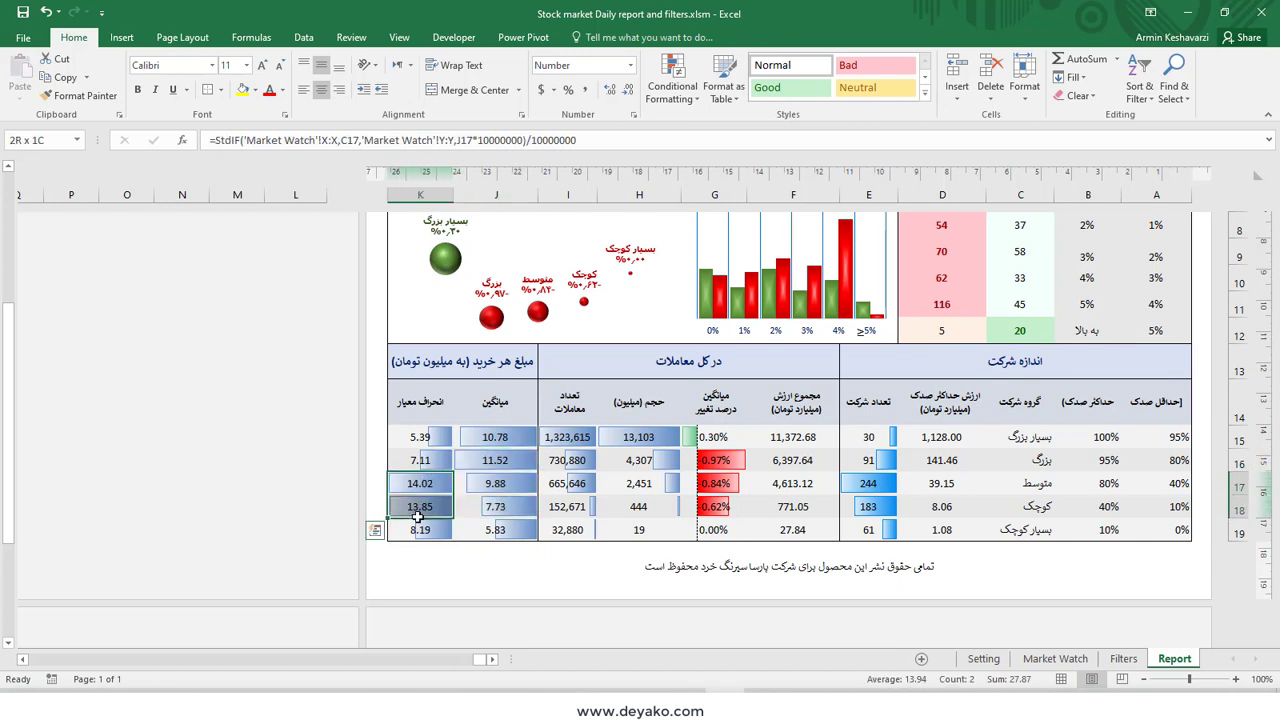
pyautogui.click(499, 506)
pyautogui.click(505, 531)
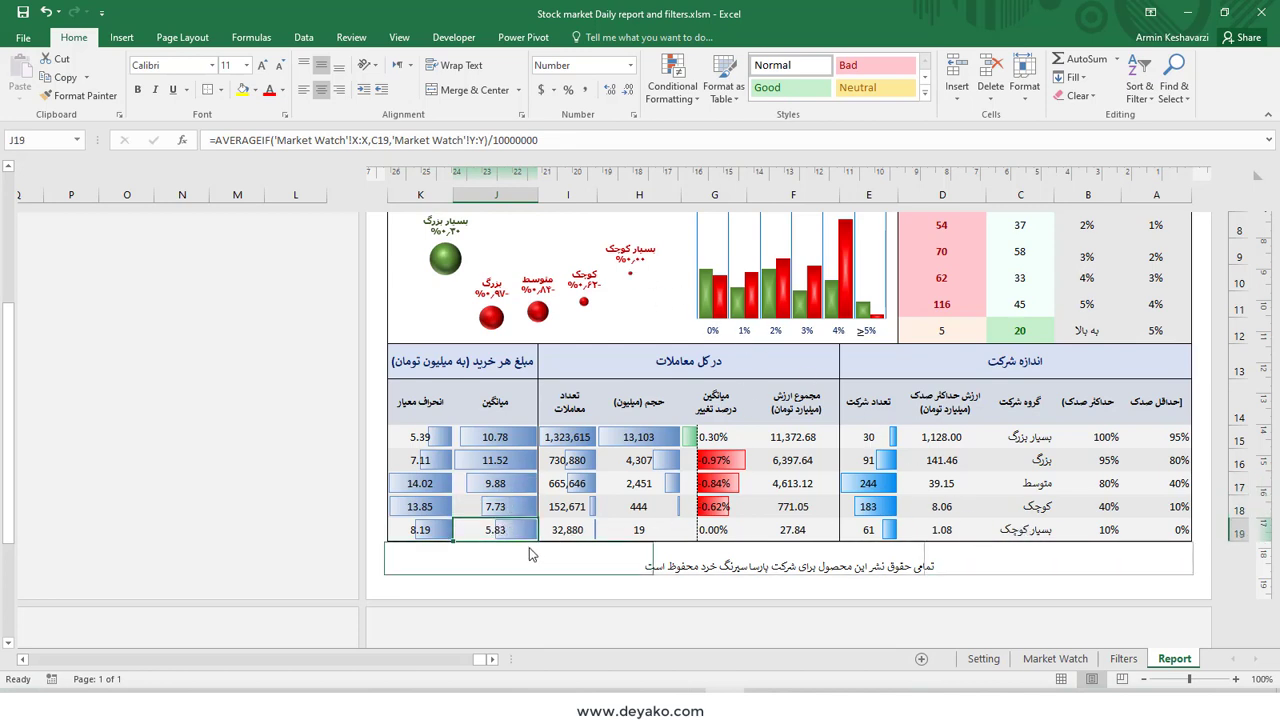
pyautogui.click(426, 528)
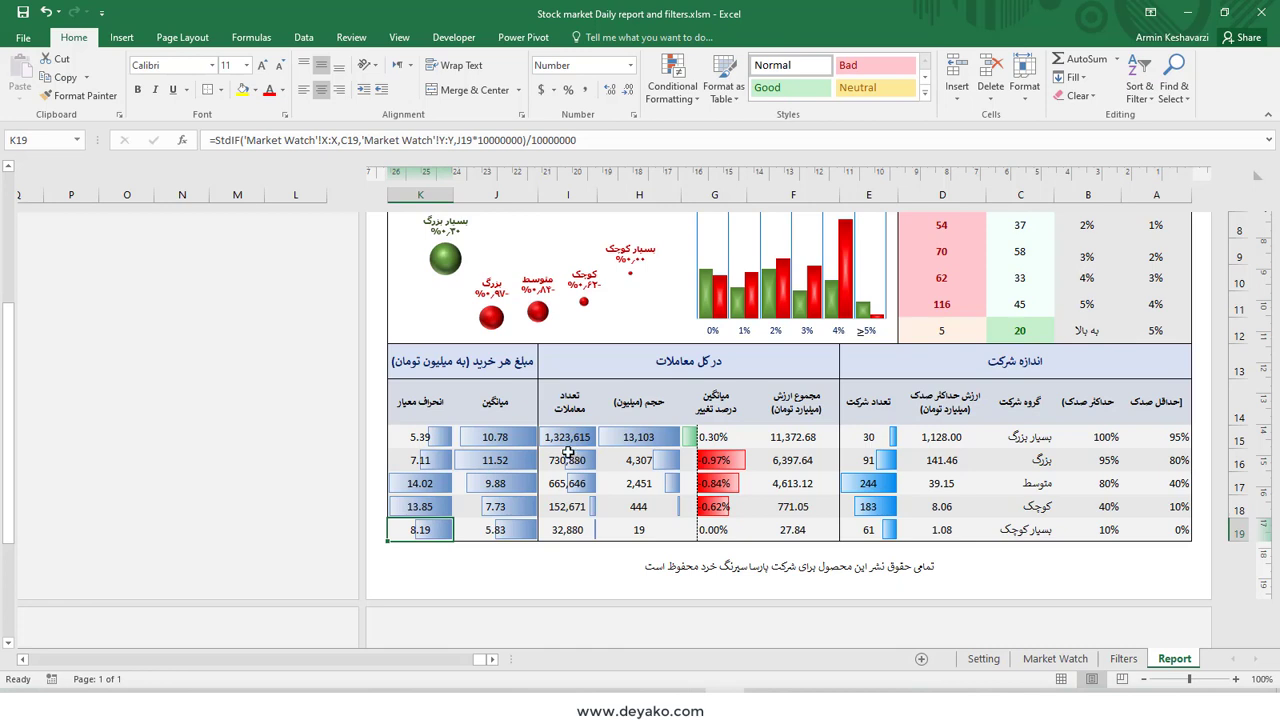
pyautogui.click(500, 442)
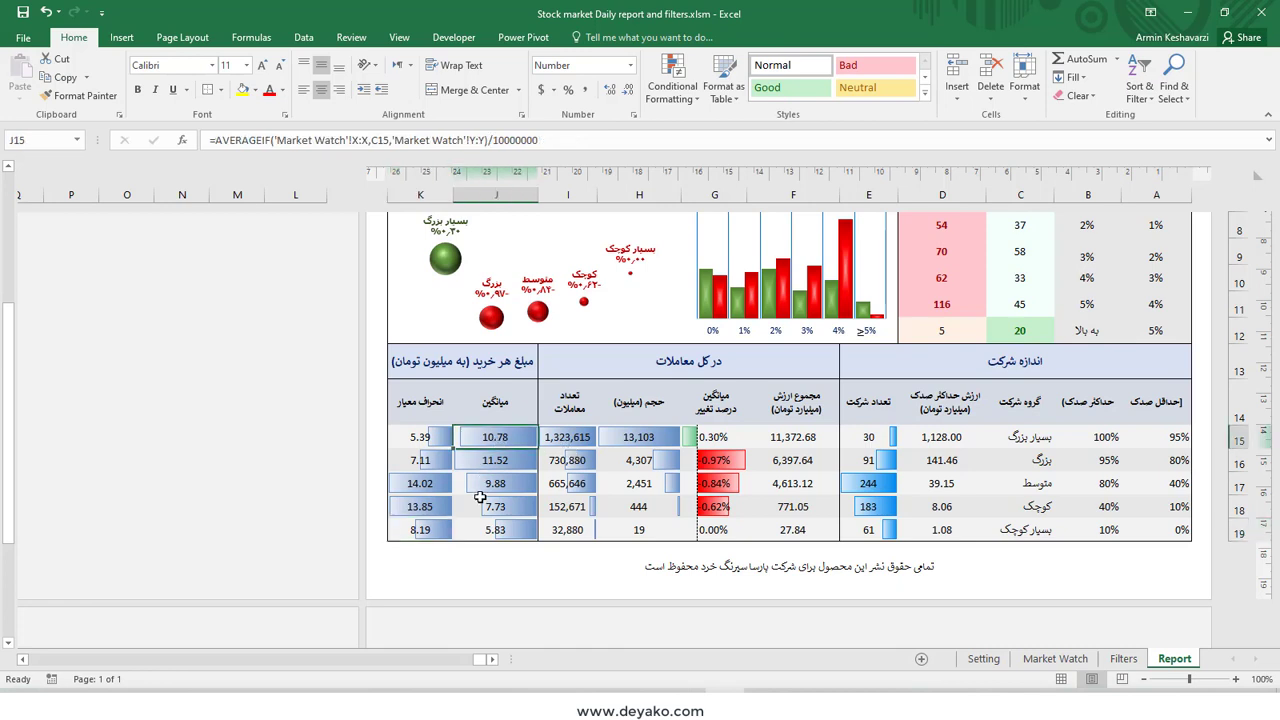
pyautogui.moveTo(1038, 470); pyautogui.dragTo(1030, 512)
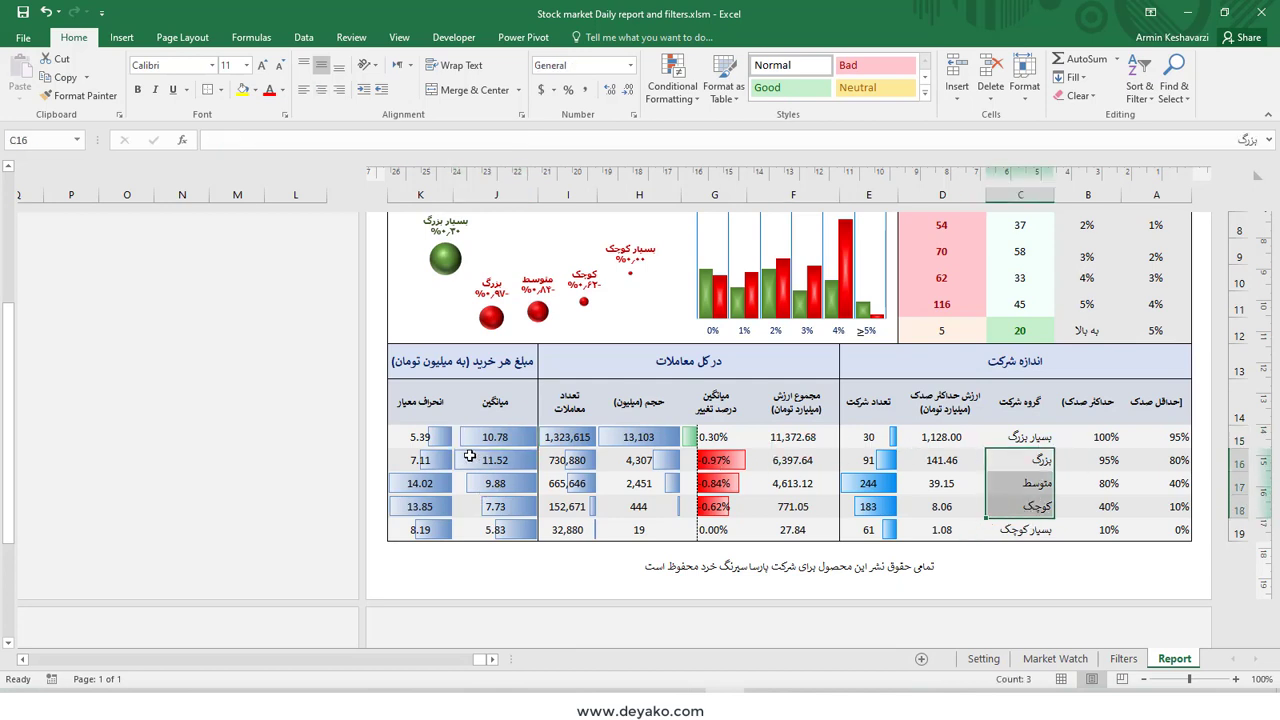
pyautogui.scroll(2, 548, 466)
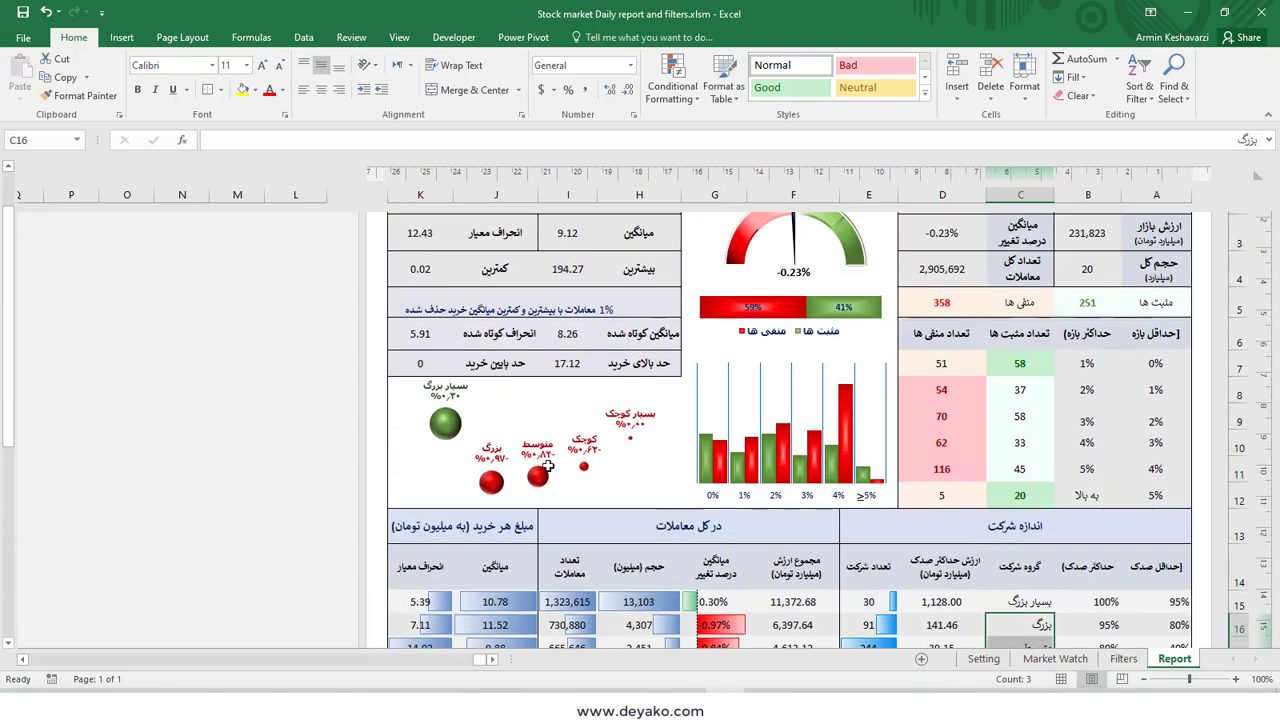
pyautogui.scroll(-2, 552, 465)
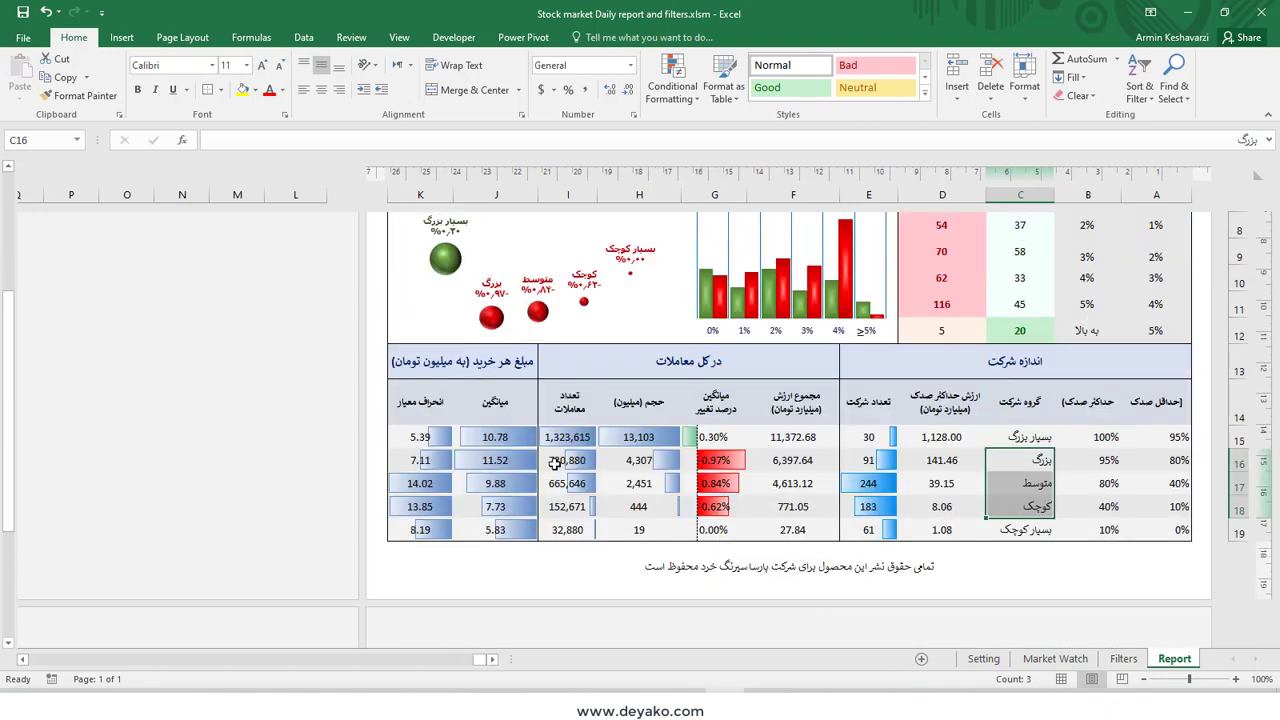
pyautogui.click(498, 416)
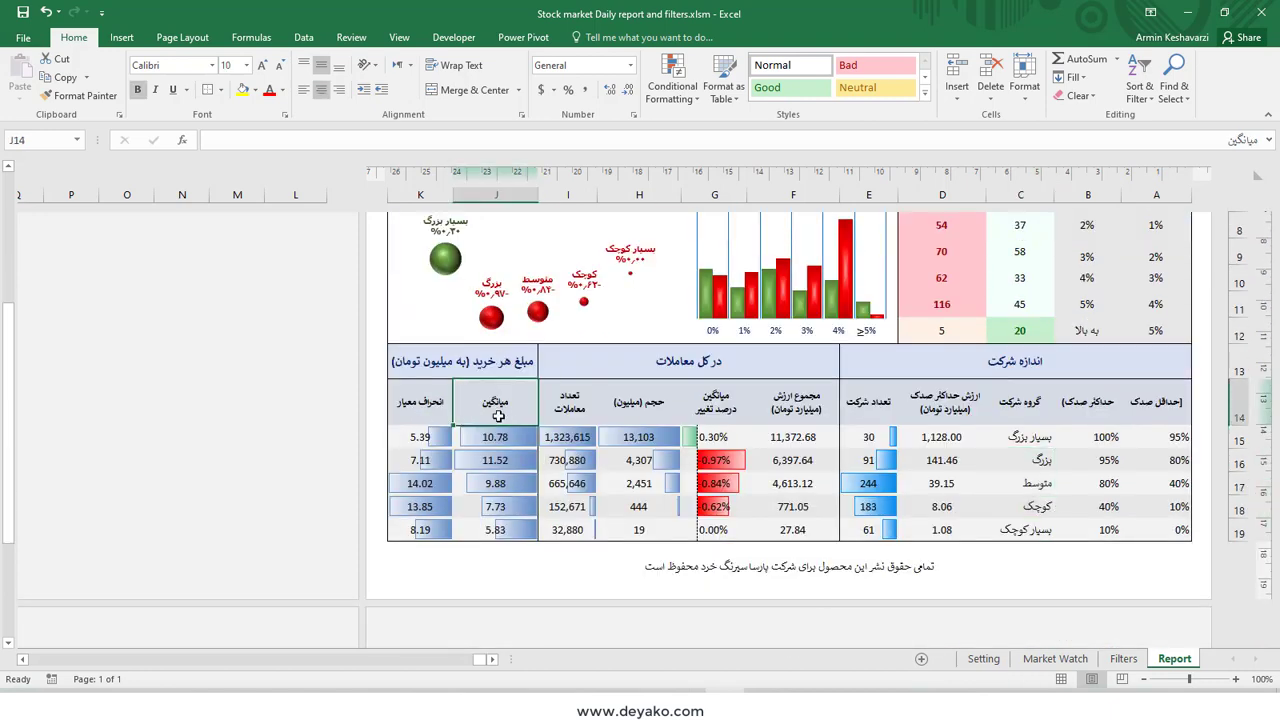
pyautogui.scroll(2, 644, 424)
pyautogui.scroll(1, 637, 350)
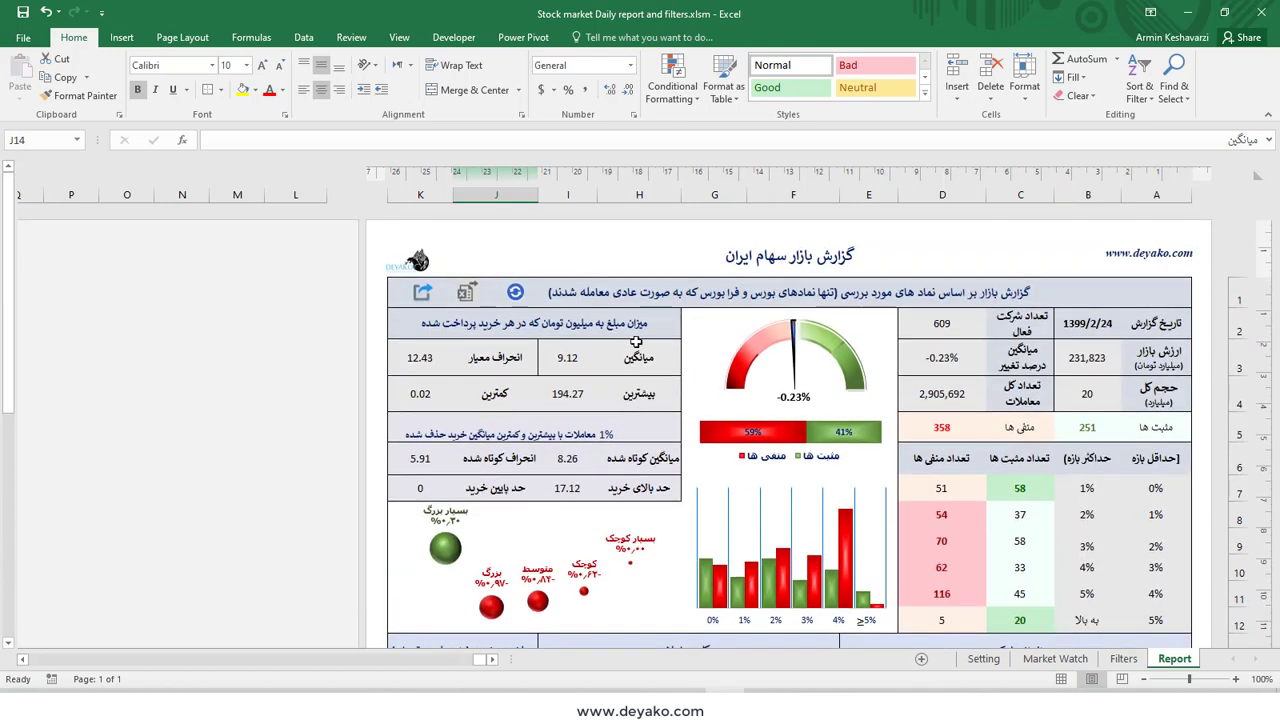
pyautogui.moveTo(628, 325); pyautogui.dragTo(550, 490)
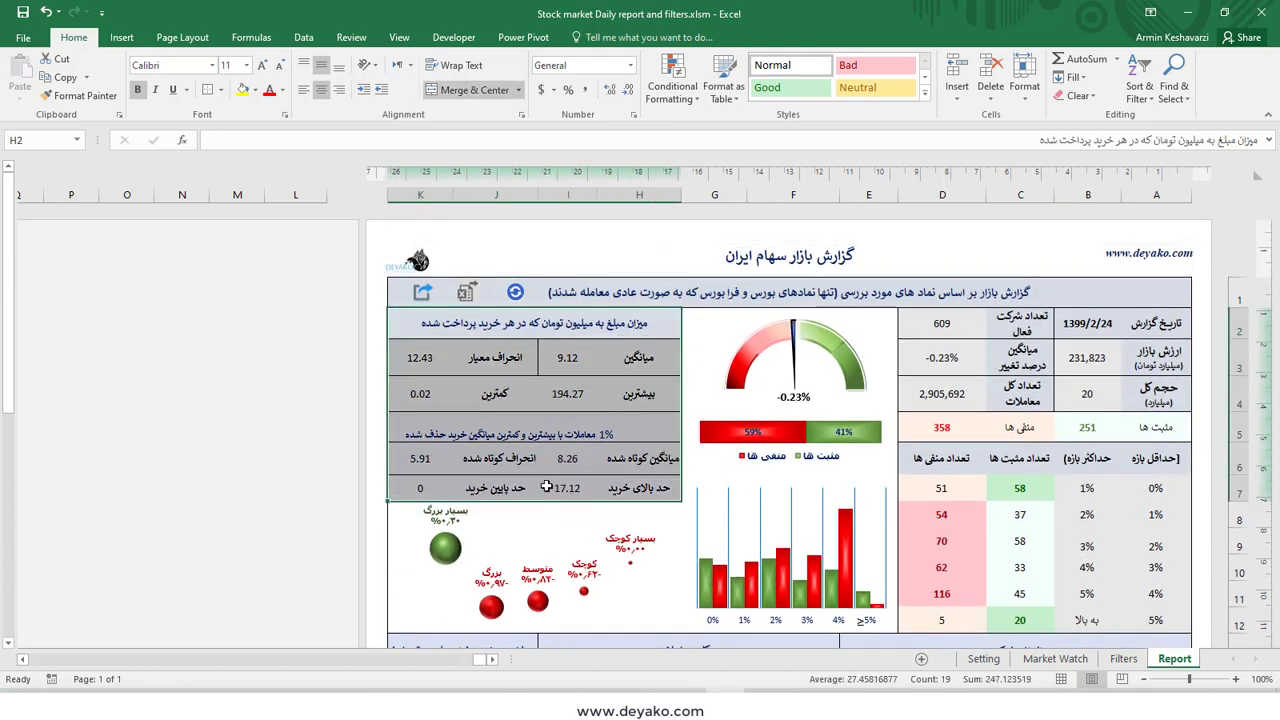
pyautogui.click(582, 366)
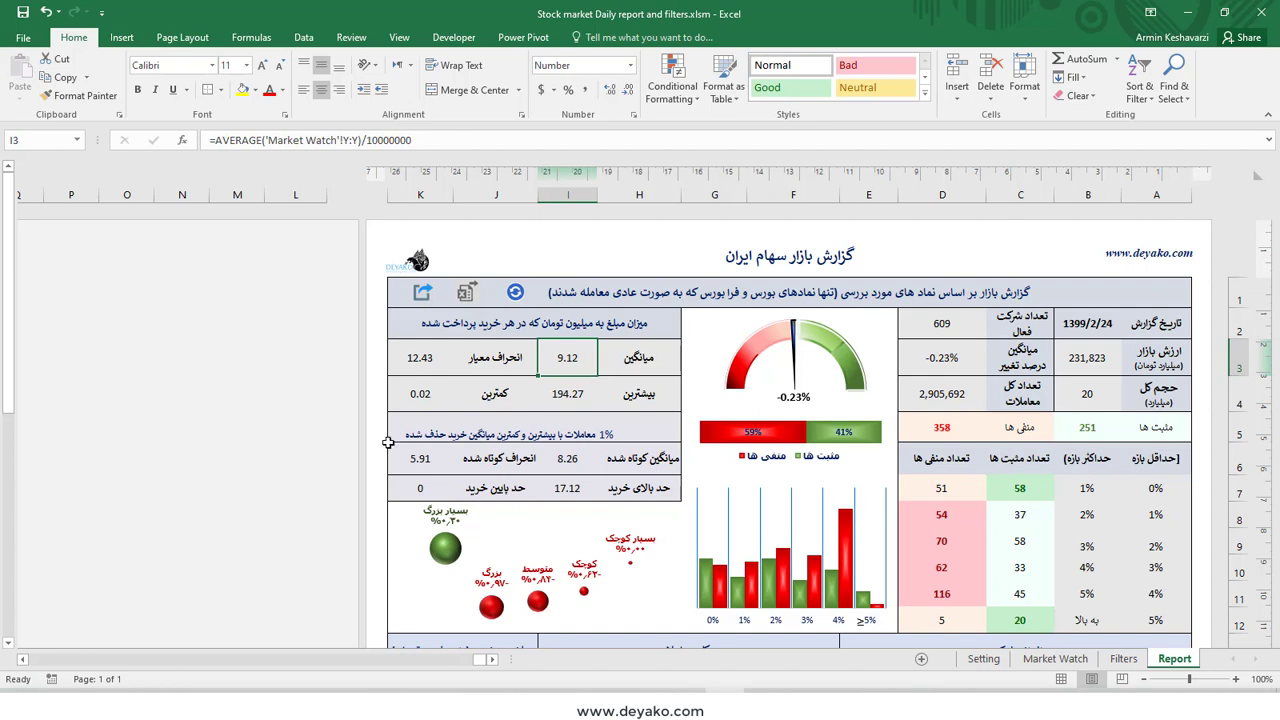
pyautogui.click(436, 362)
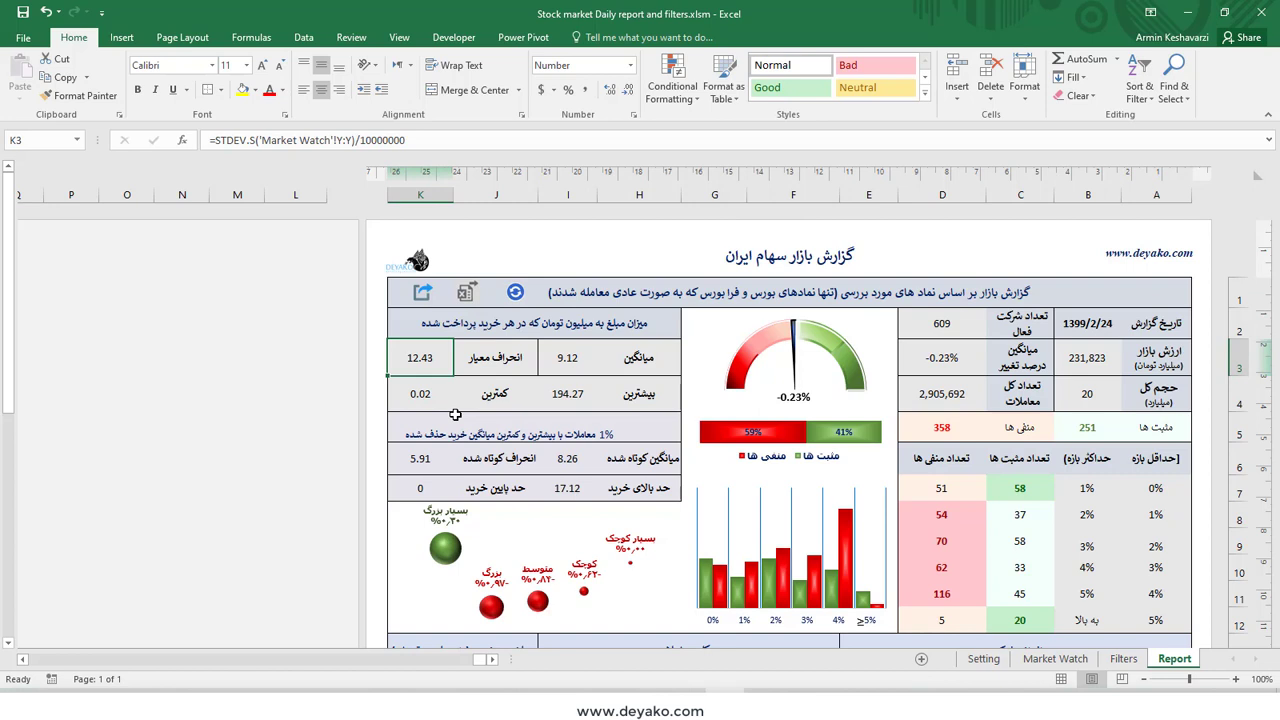
pyautogui.click(580, 370)
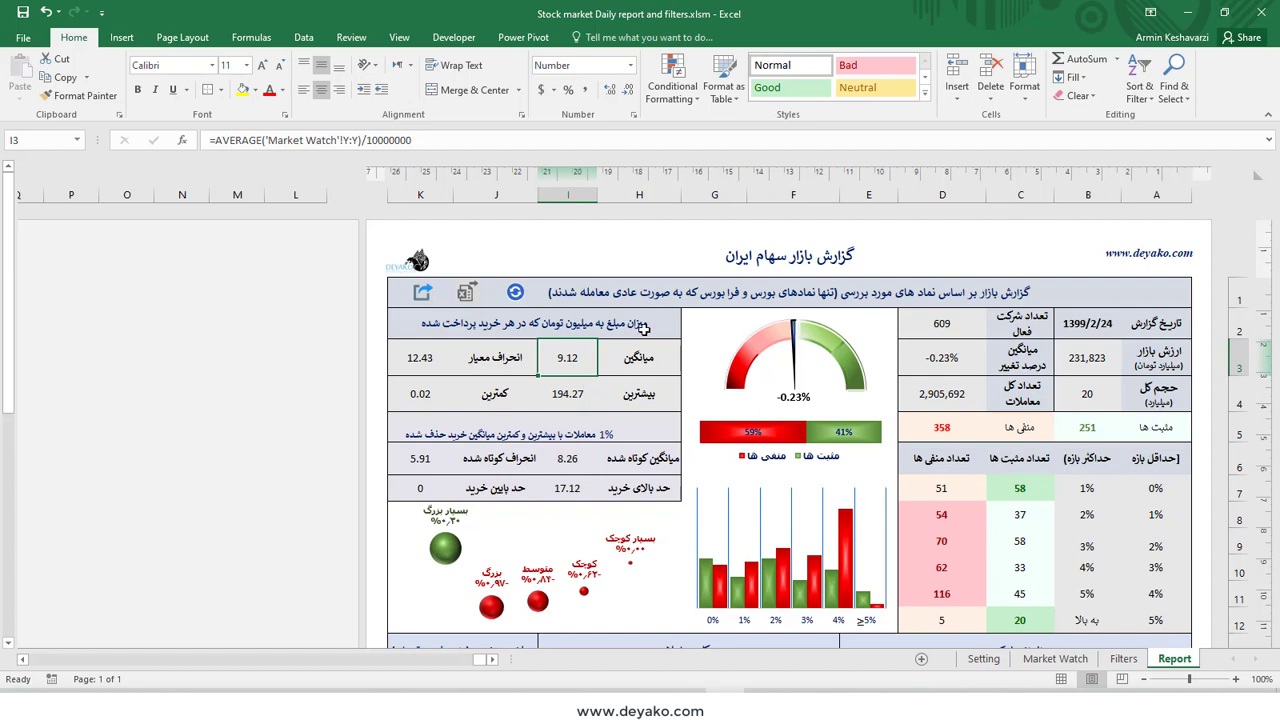
pyautogui.click(606, 366)
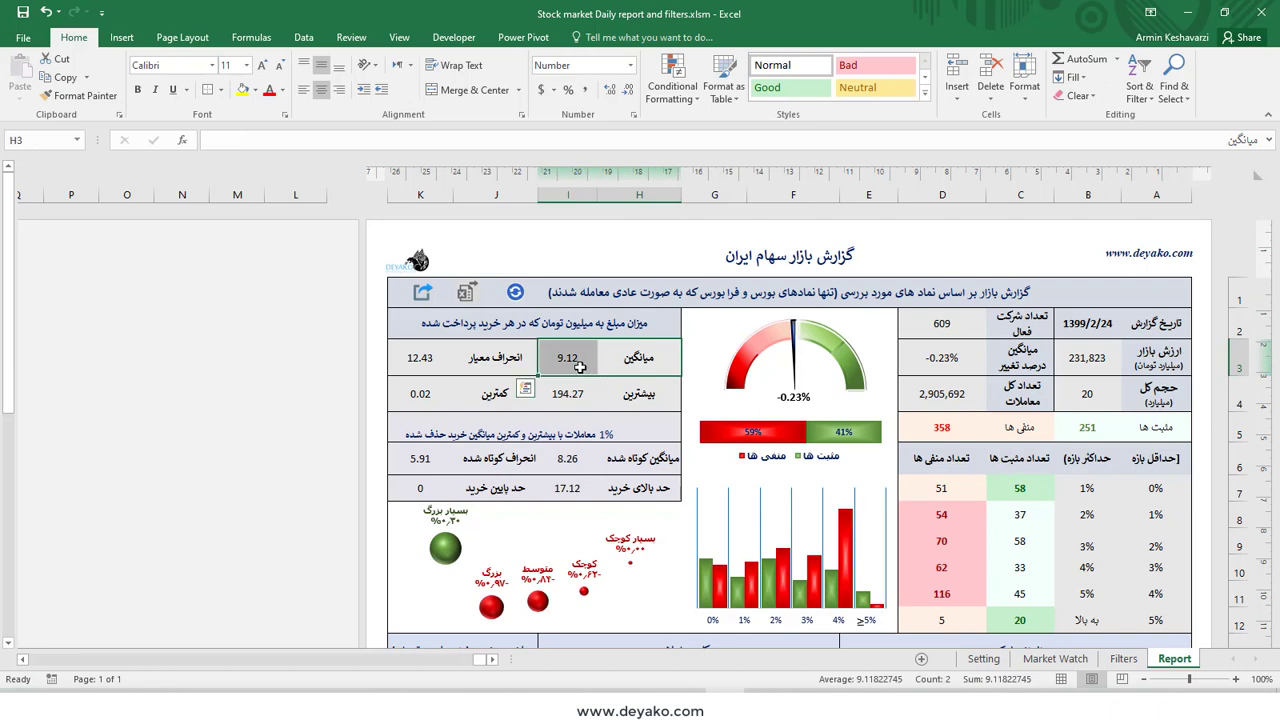
pyautogui.click(565, 362)
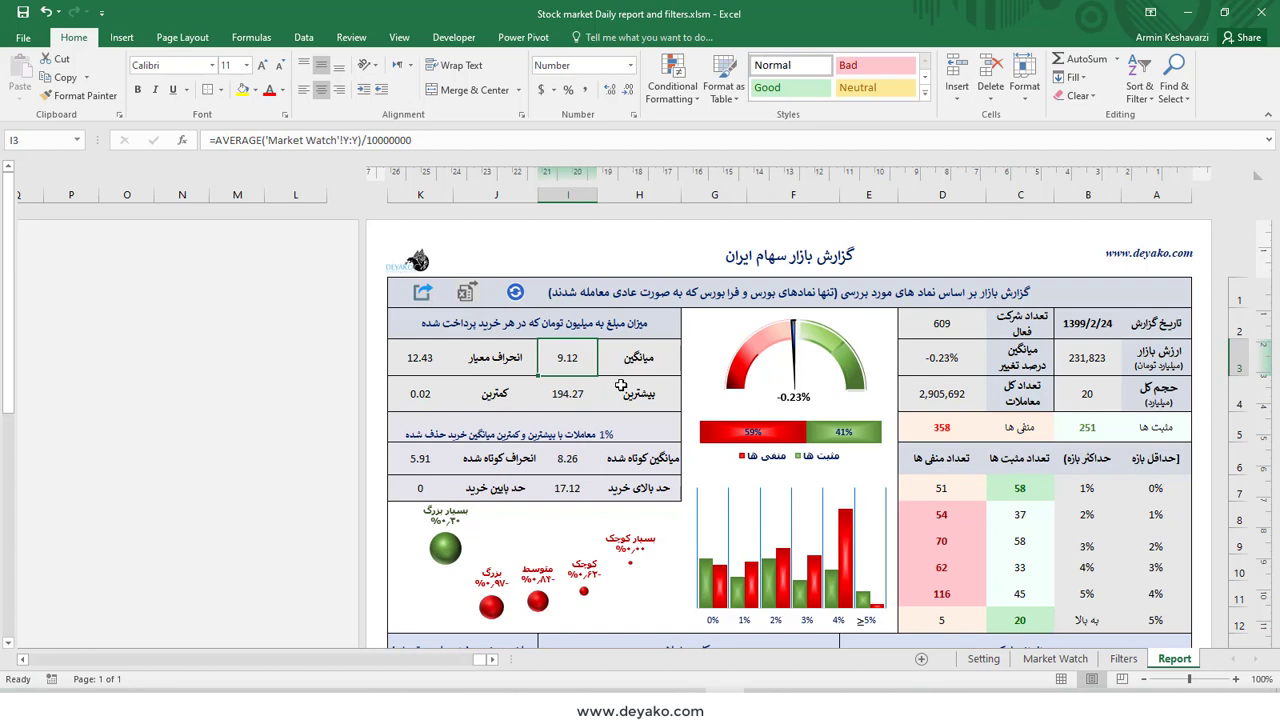
pyautogui.press('Down')
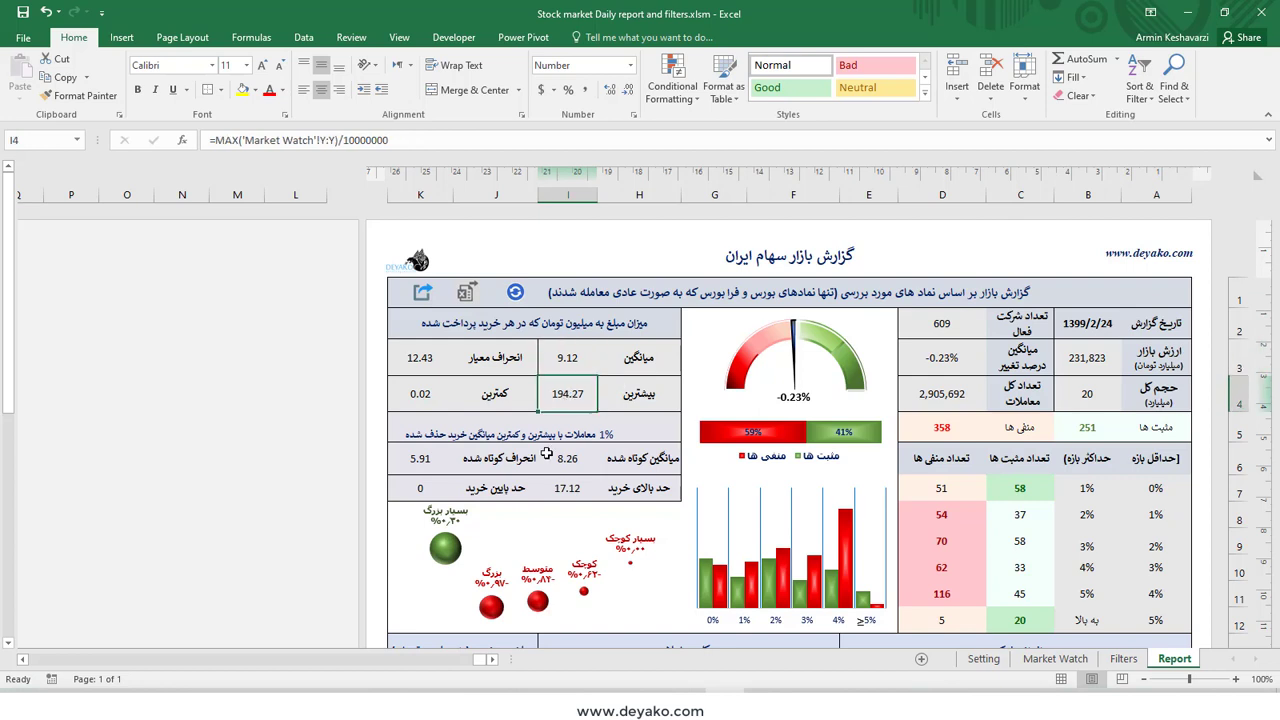
pyautogui.click(442, 390)
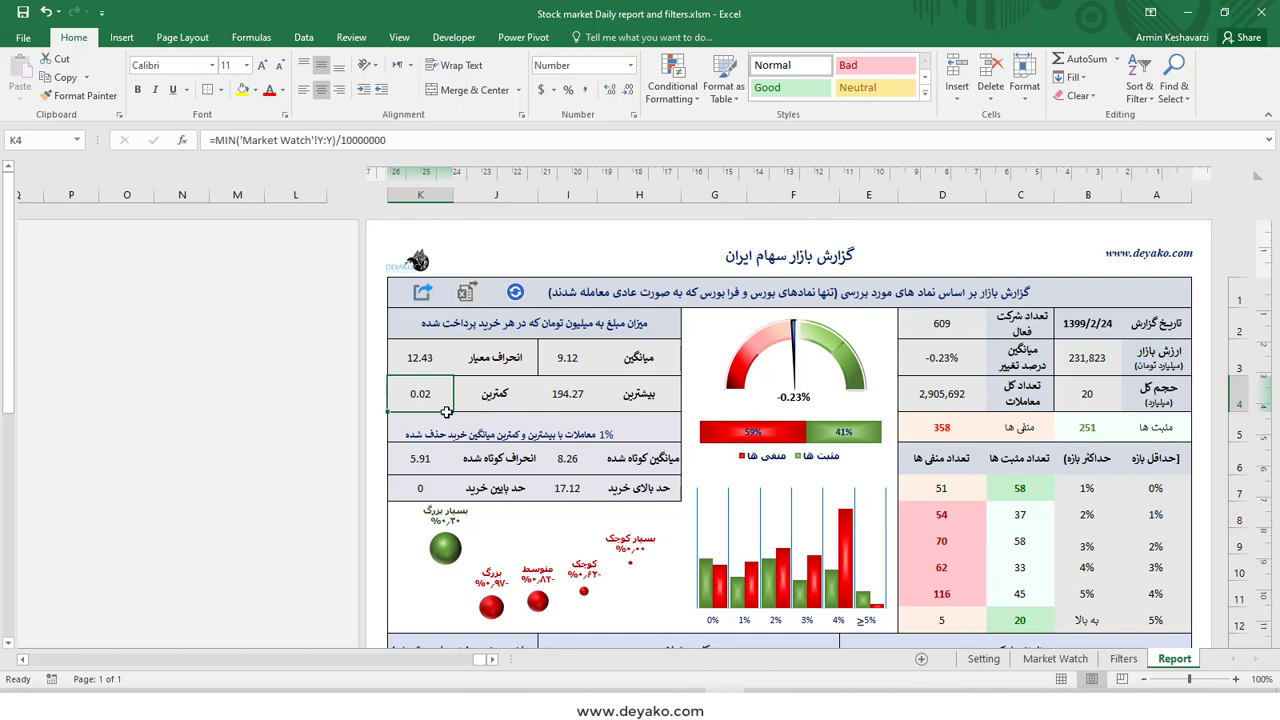
pyautogui.click(602, 396)
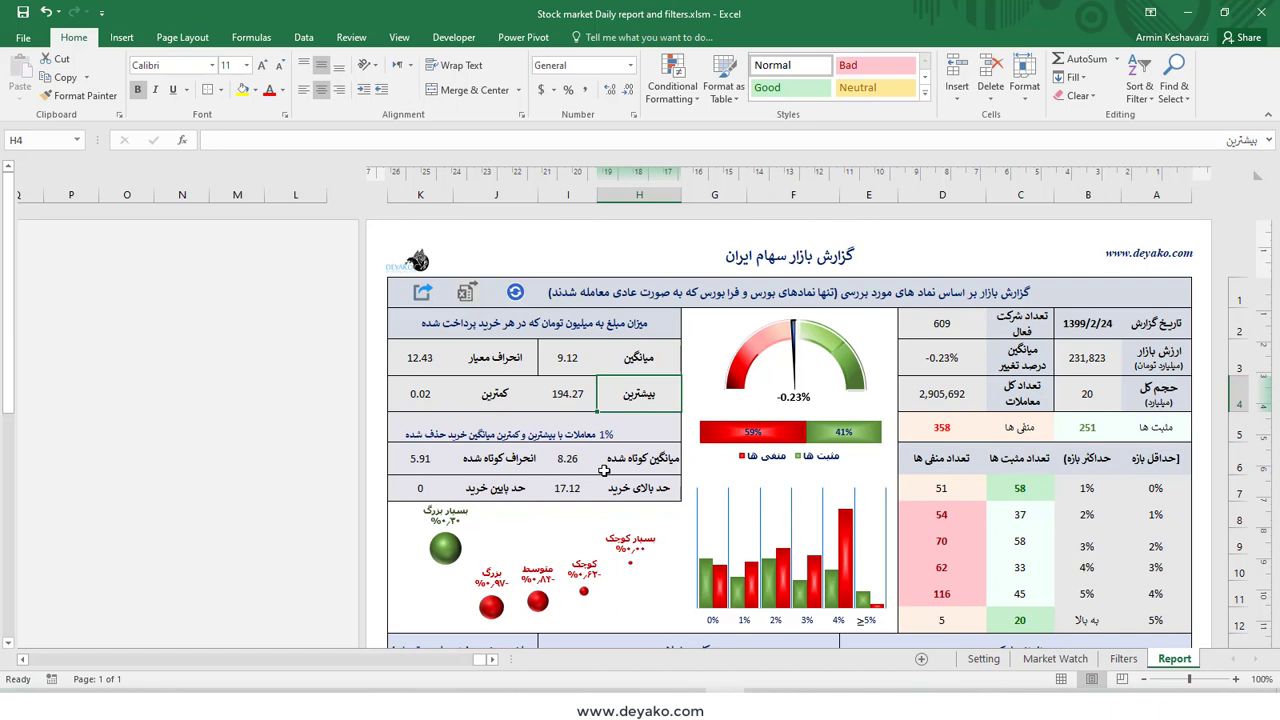
pyautogui.click(590, 406)
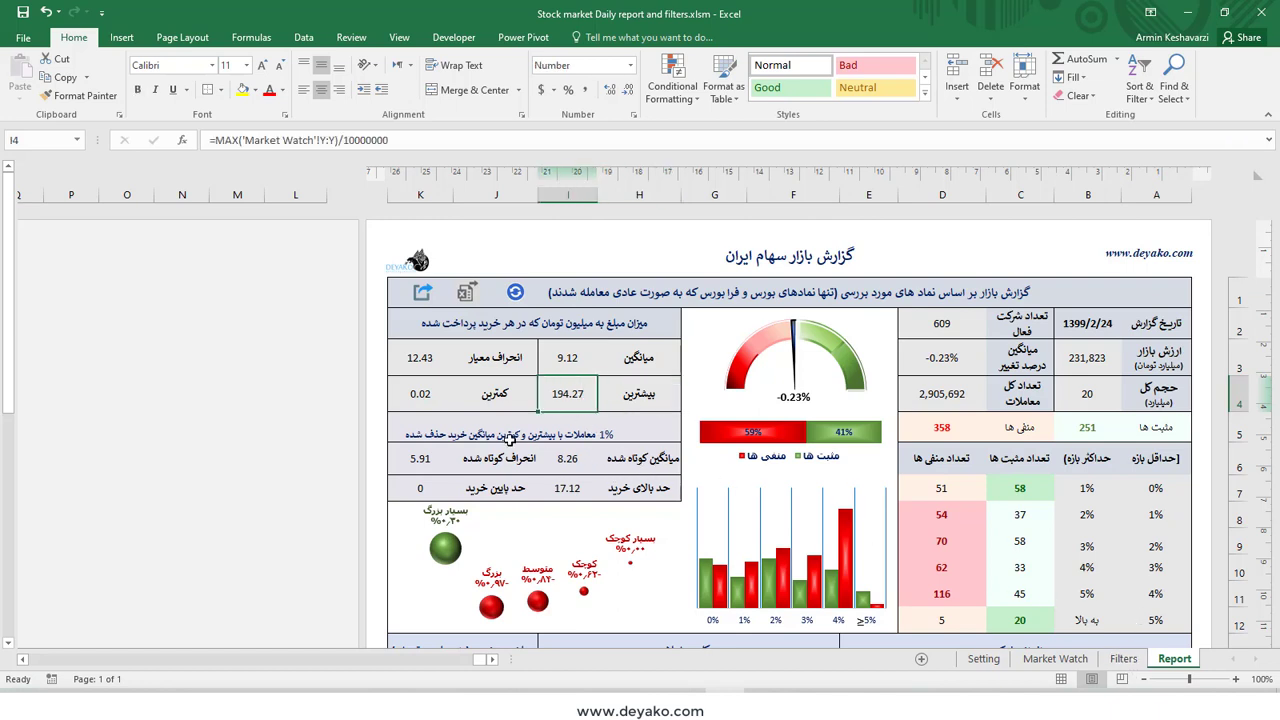
pyautogui.click(601, 468)
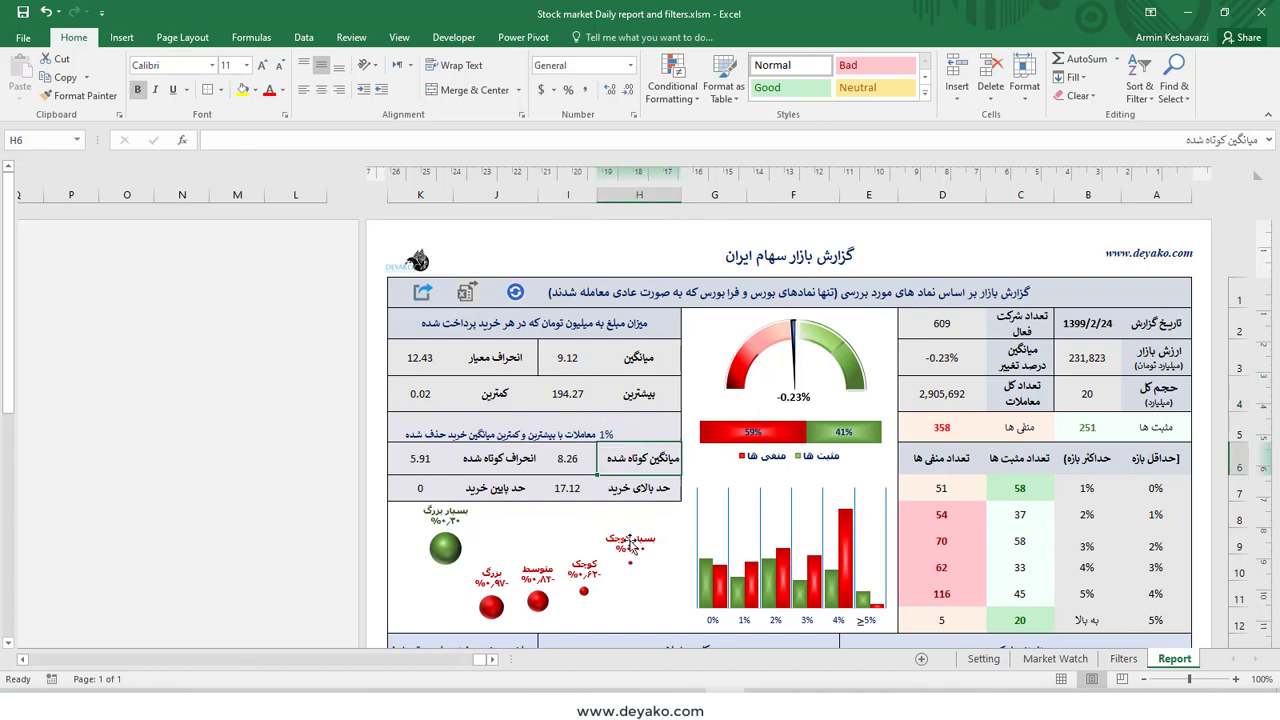
pyautogui.click(608, 420)
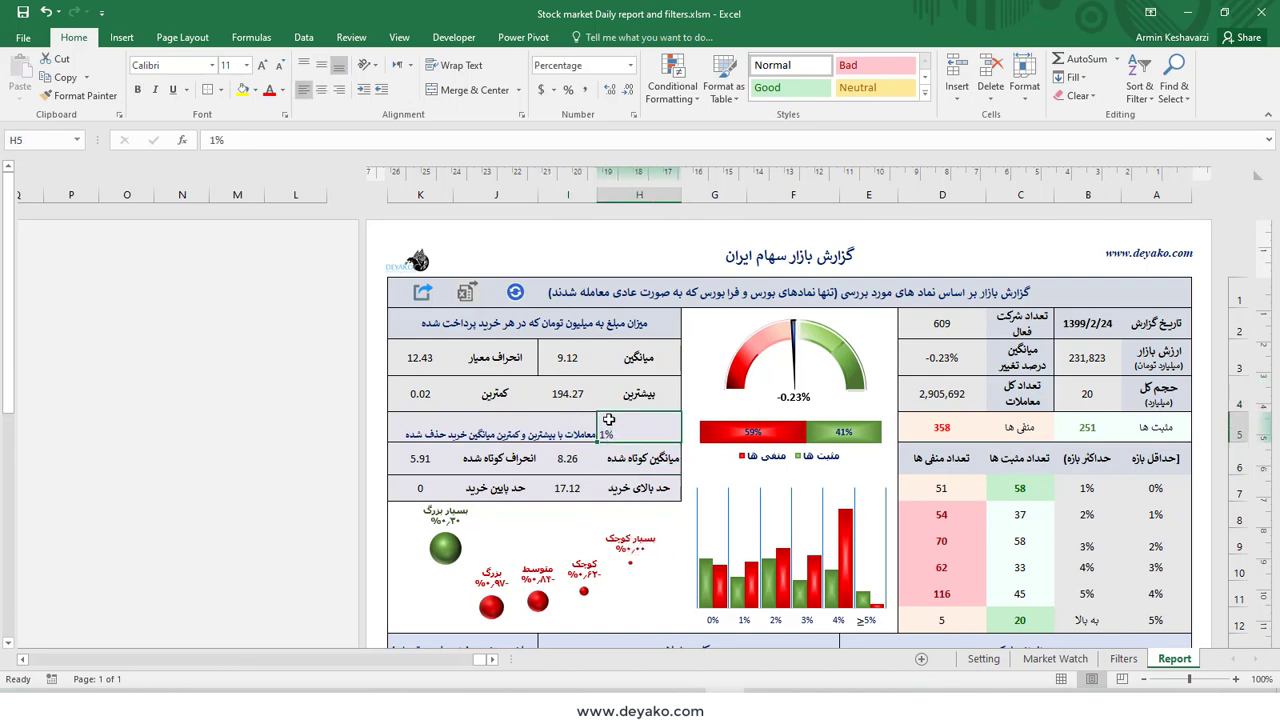
pyautogui.click(444, 362)
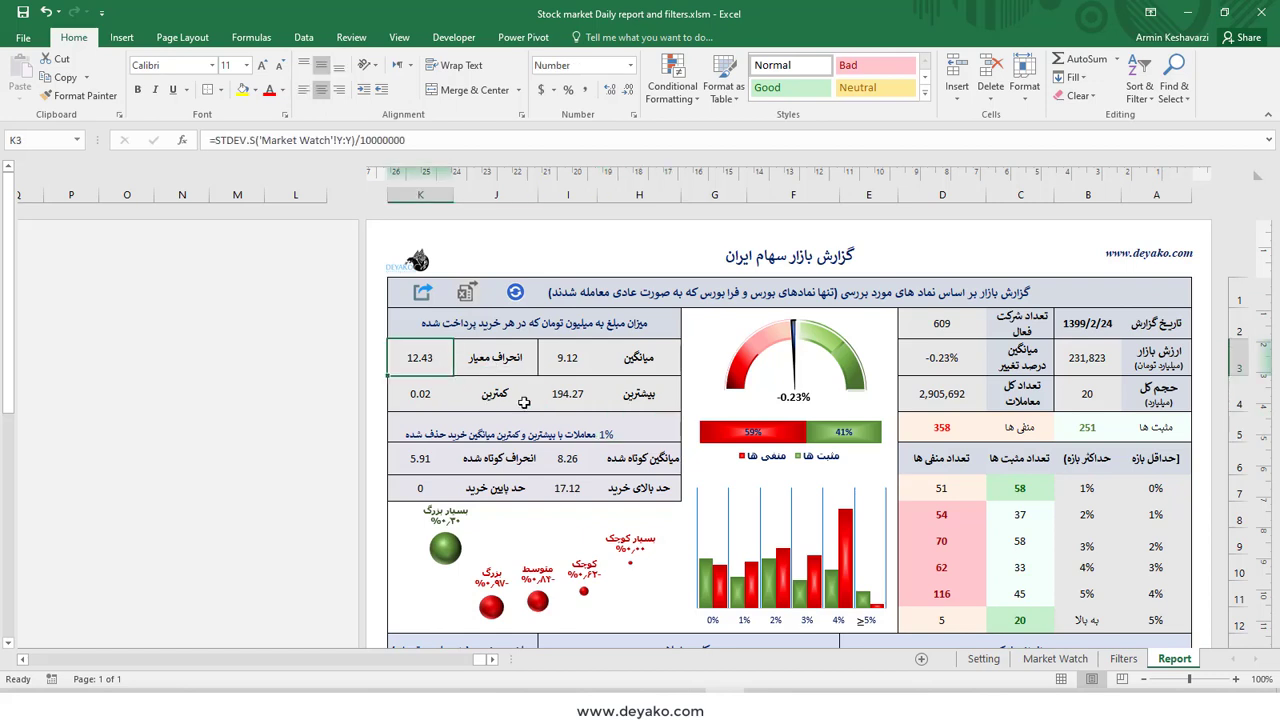
pyautogui.click(556, 431)
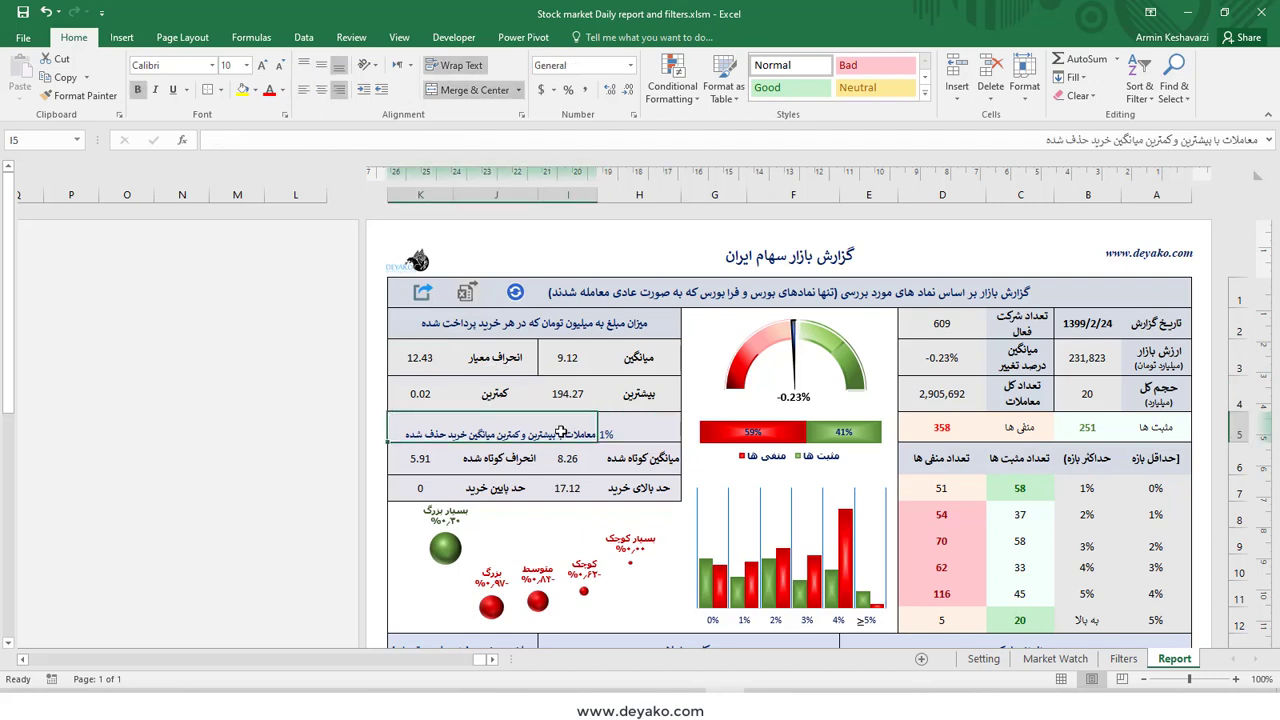
pyautogui.click(587, 391)
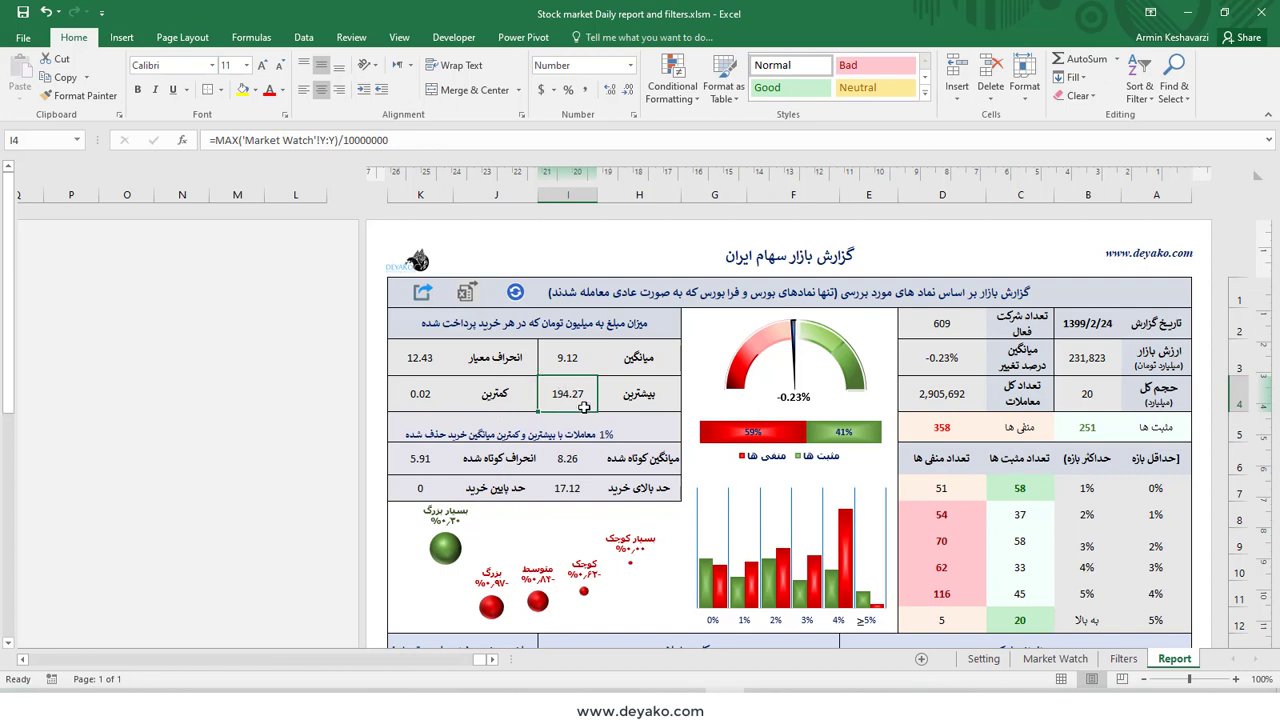
pyautogui.click(613, 460)
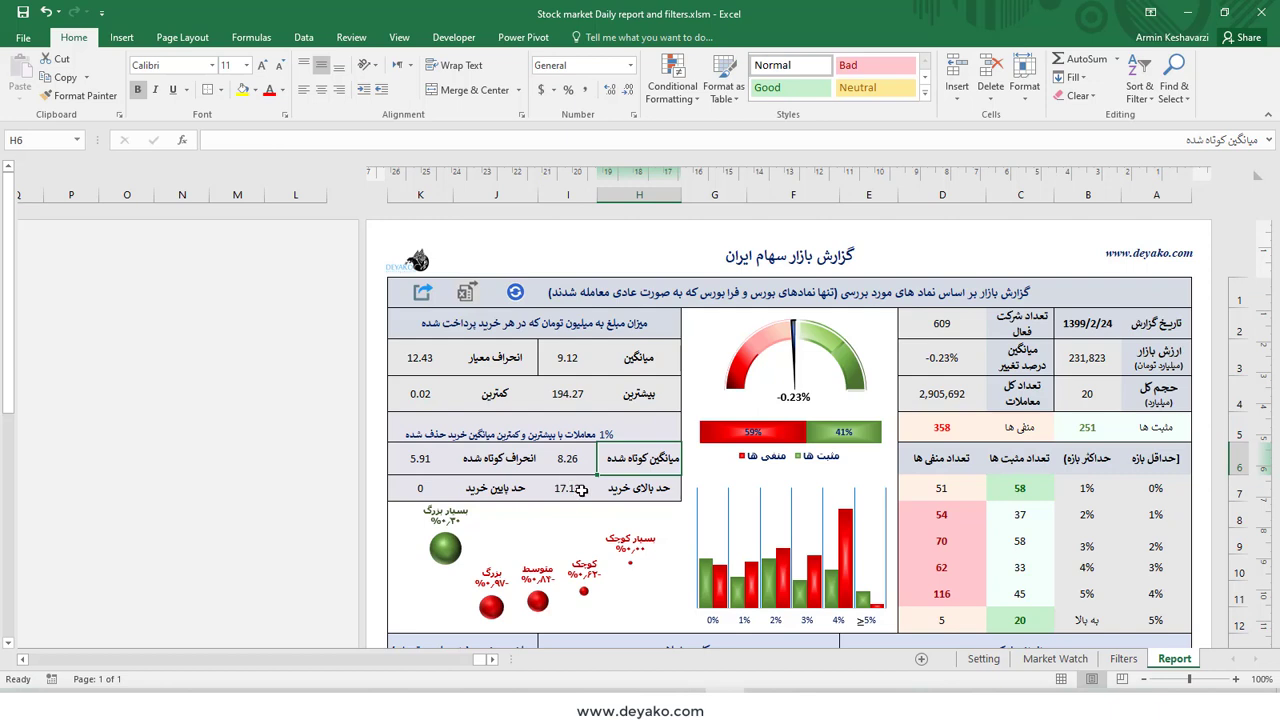
pyautogui.click(583, 466)
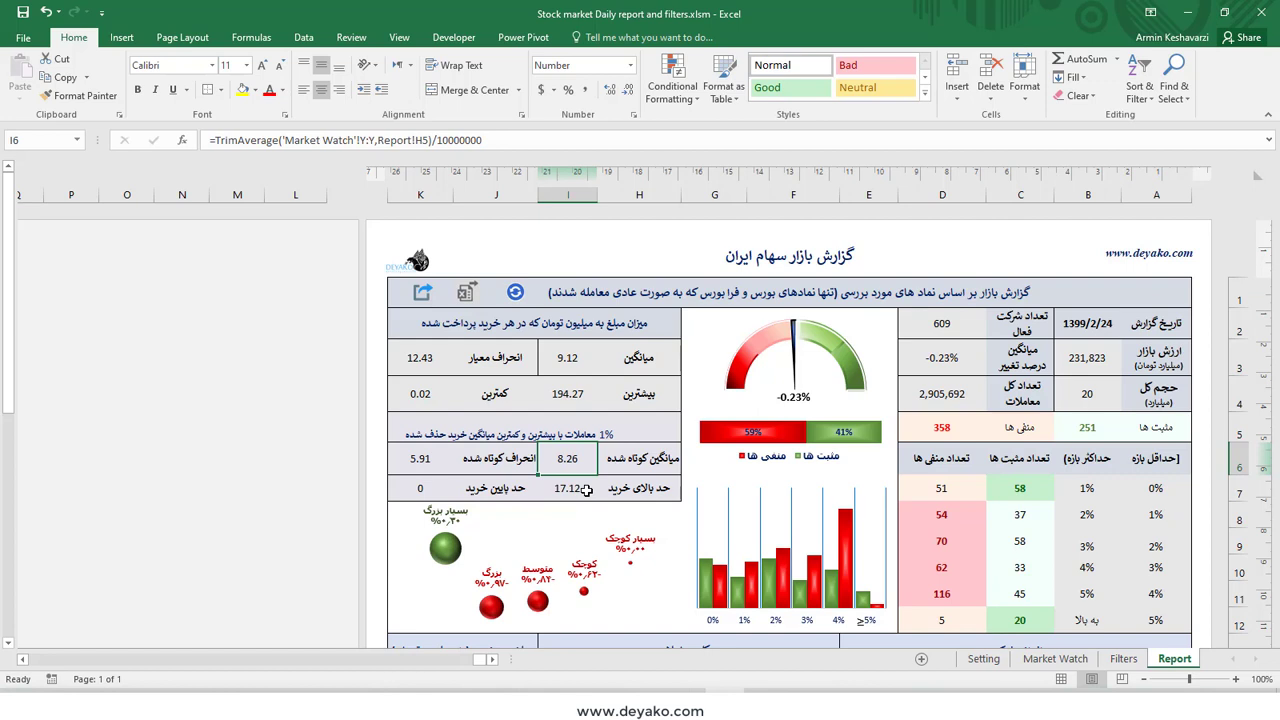
pyautogui.click(420, 460)
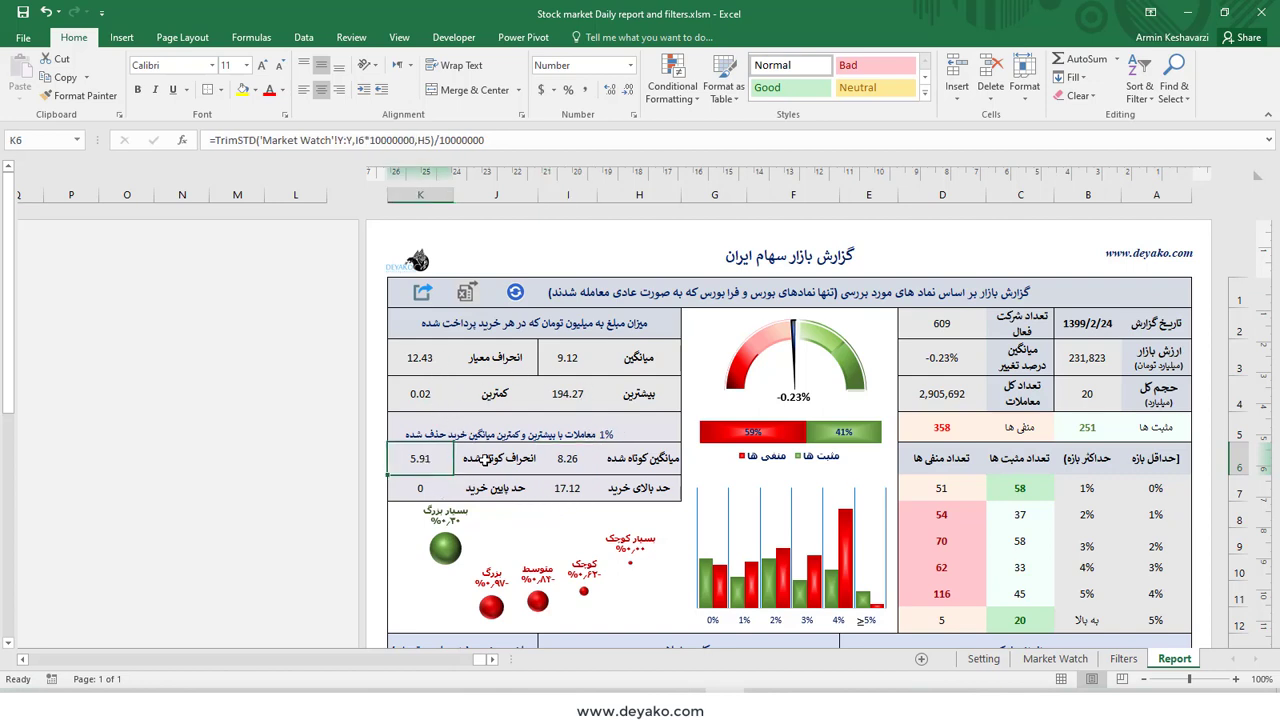
pyautogui.click(416, 358)
pyautogui.click(433, 464)
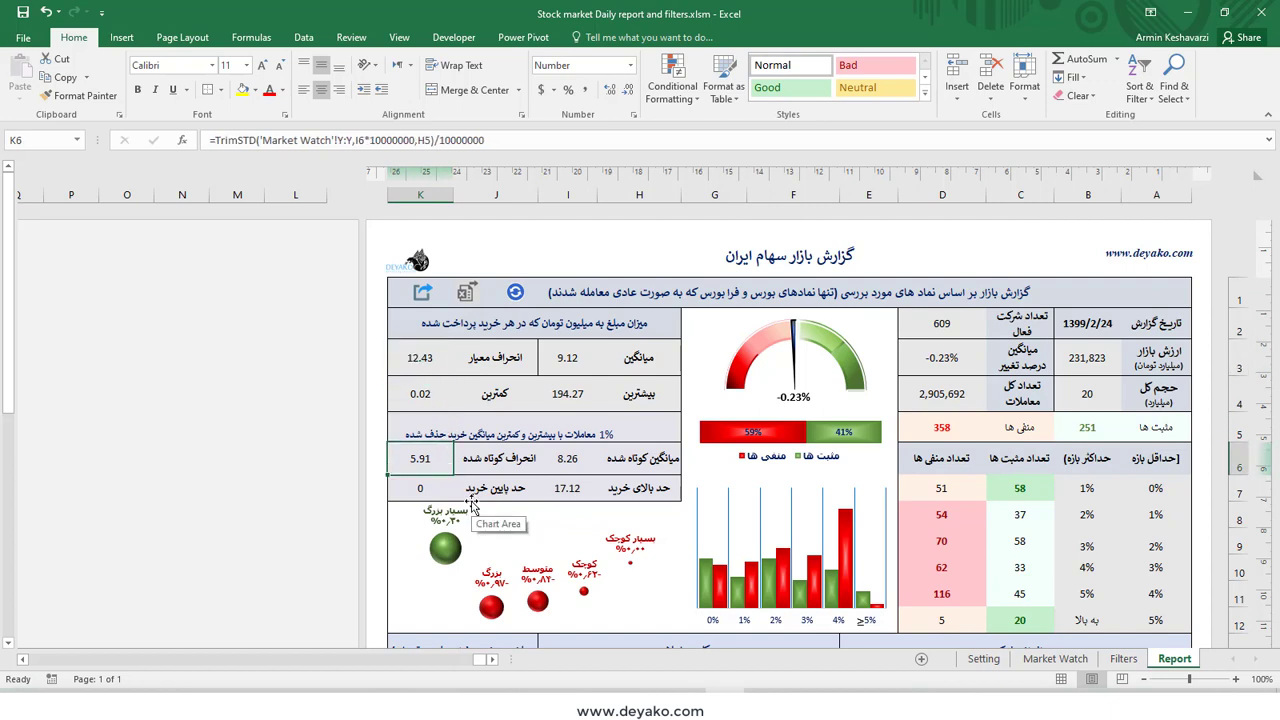
pyautogui.click(448, 352)
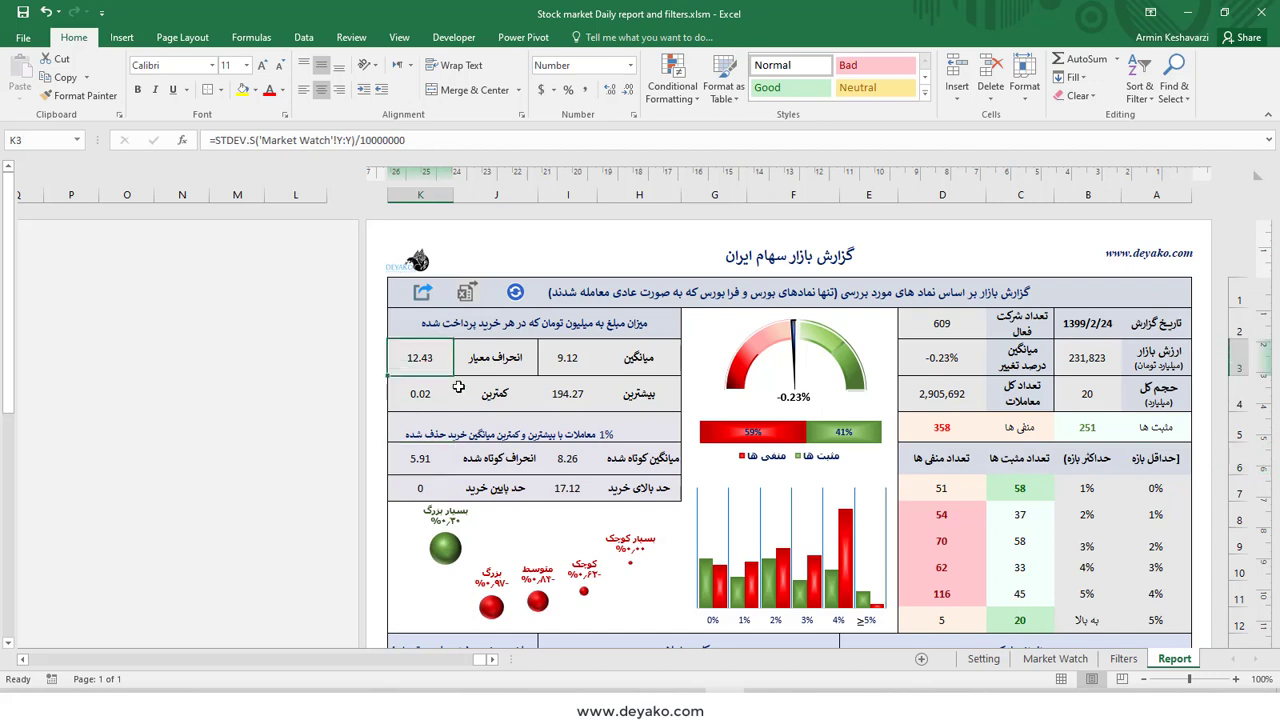
pyautogui.click(447, 457)
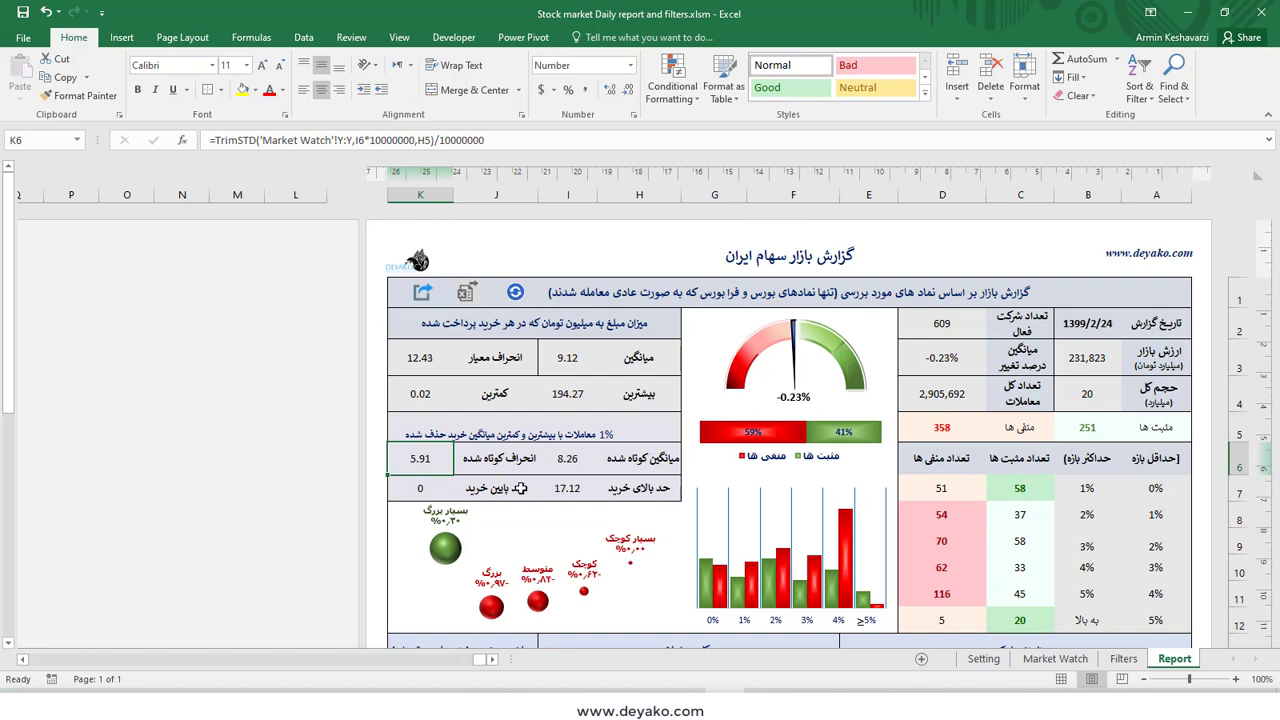
pyautogui.click(590, 487)
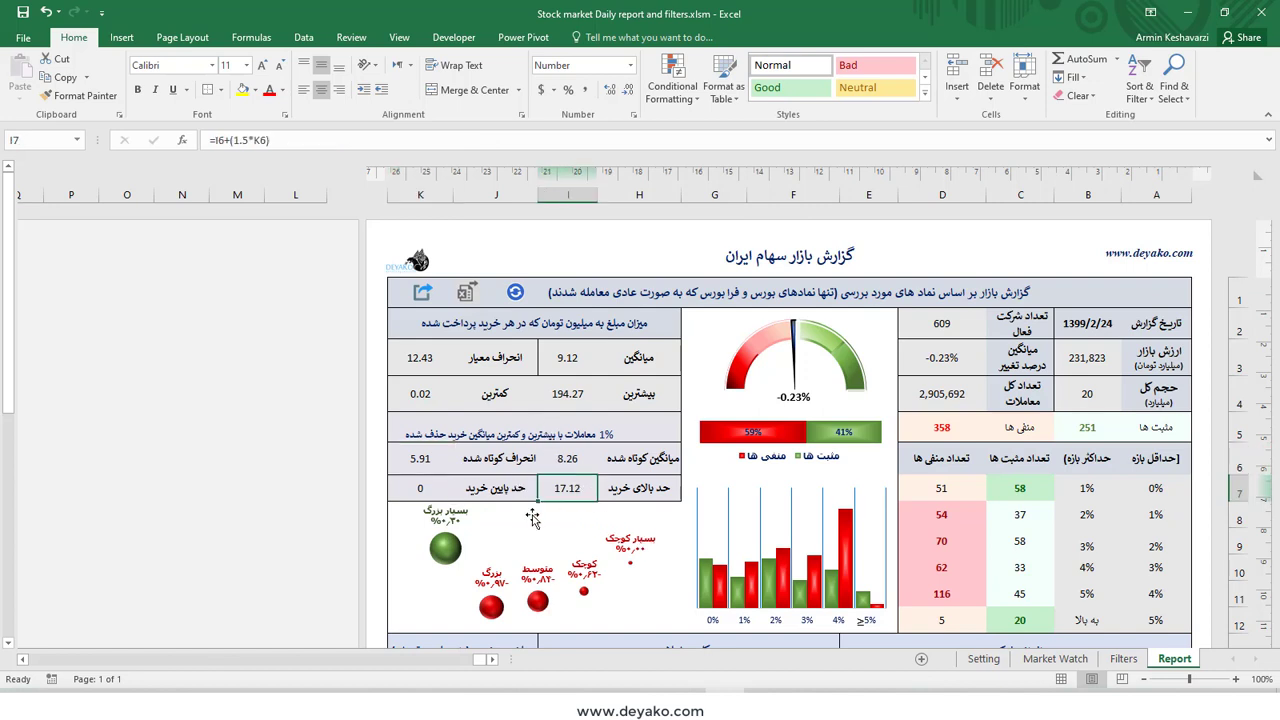
pyautogui.click(421, 490)
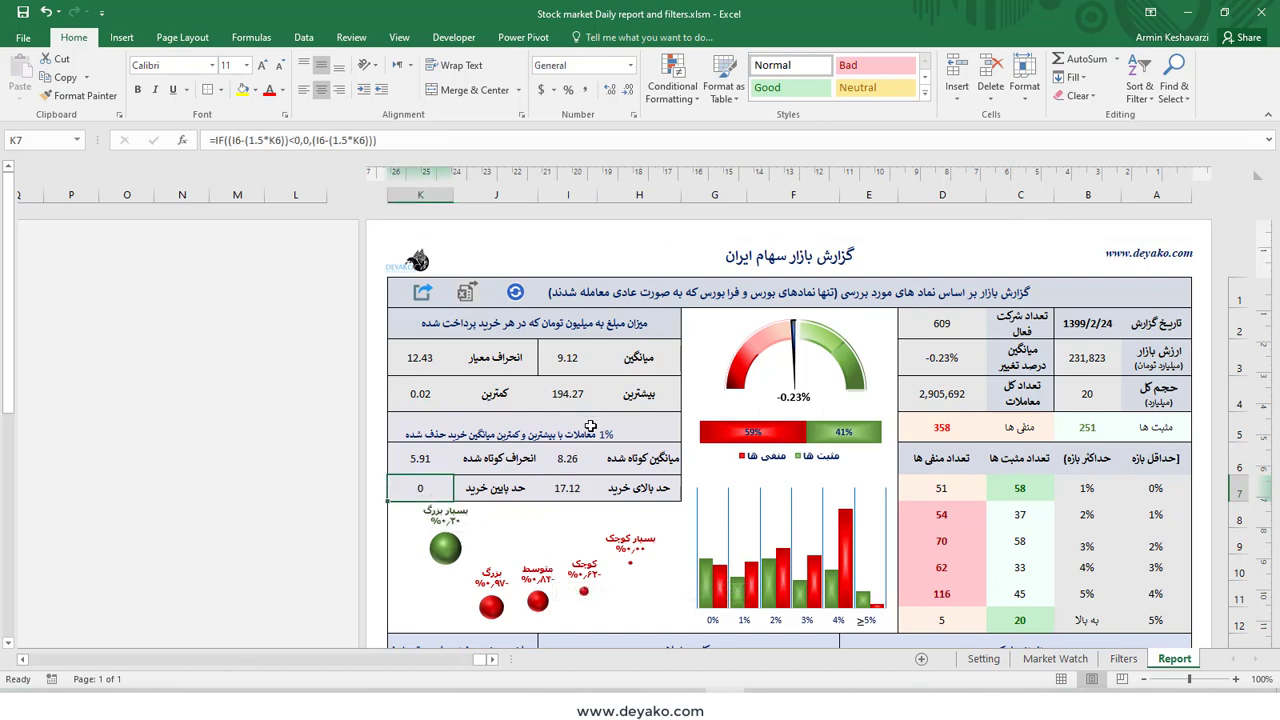
pyautogui.click(575, 488)
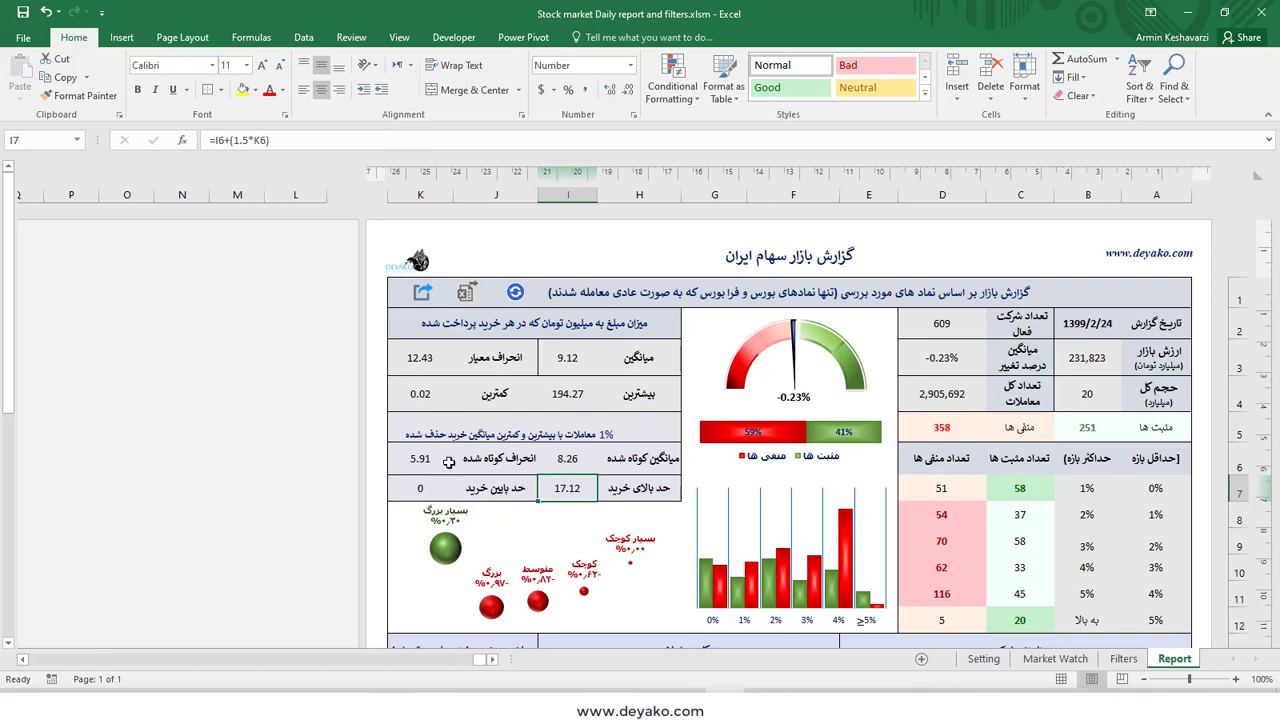
pyautogui.click(584, 458)
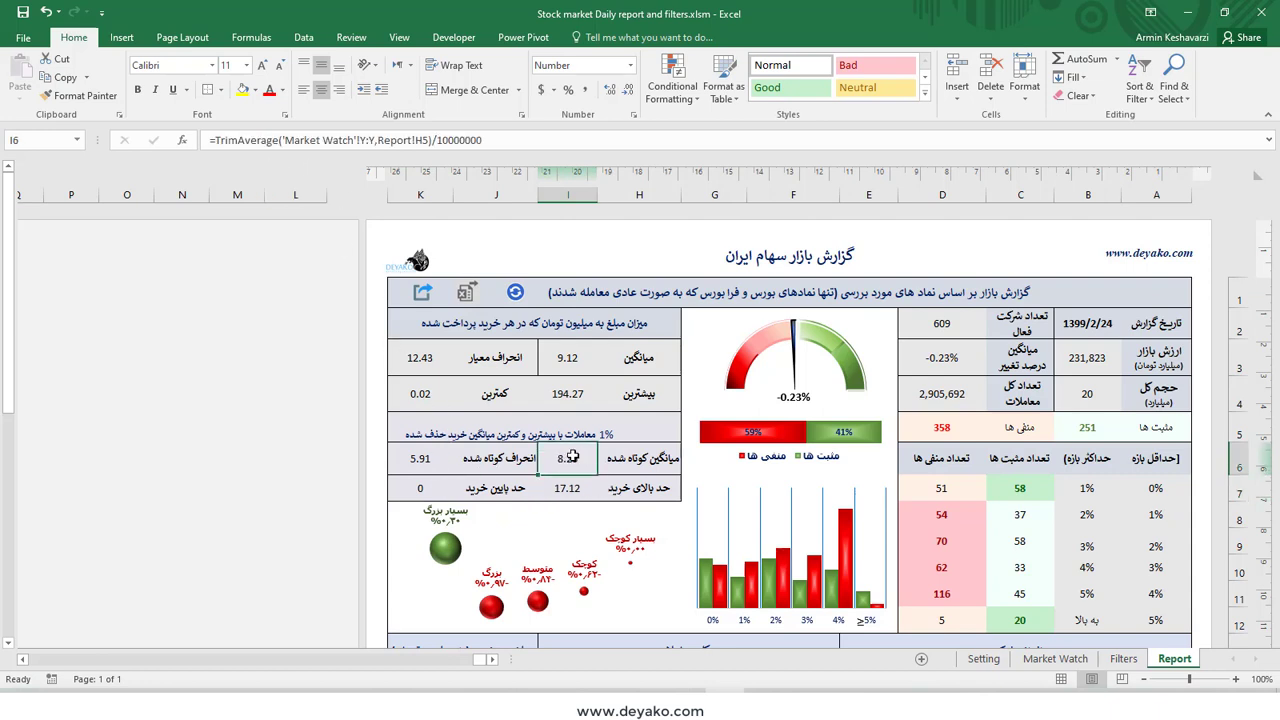
pyautogui.click(437, 457)
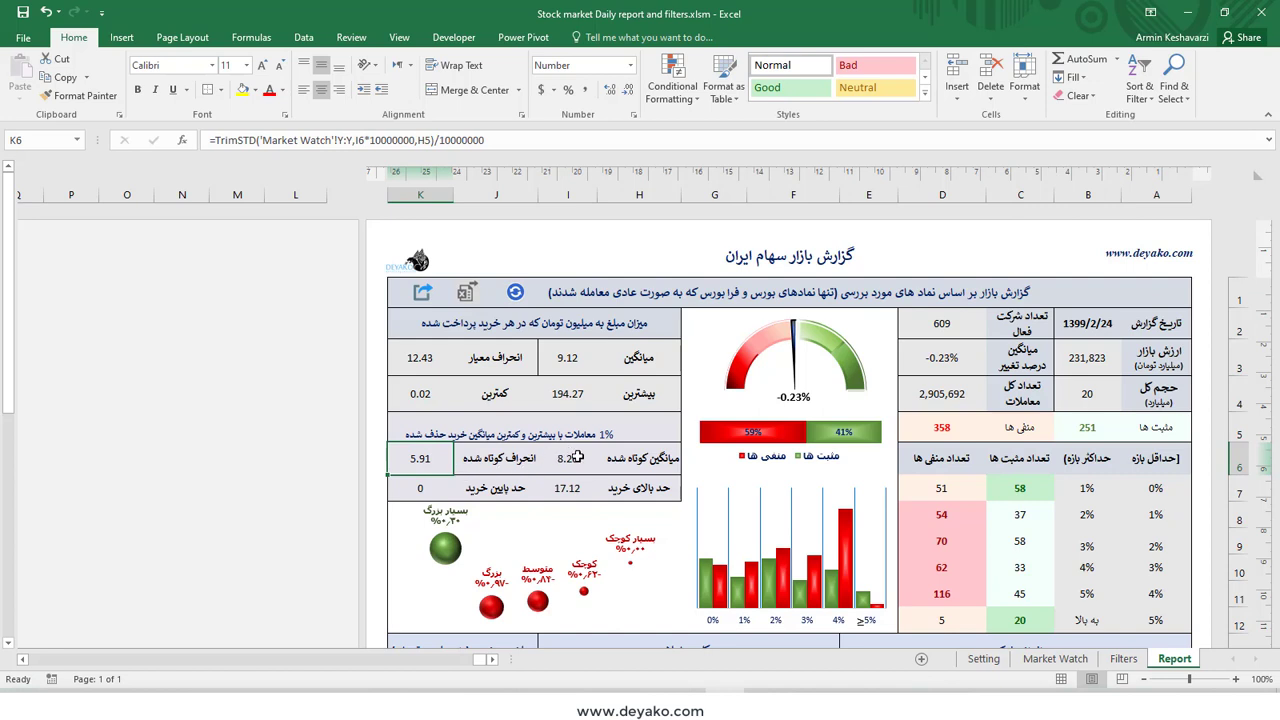
pyautogui.click(580, 498)
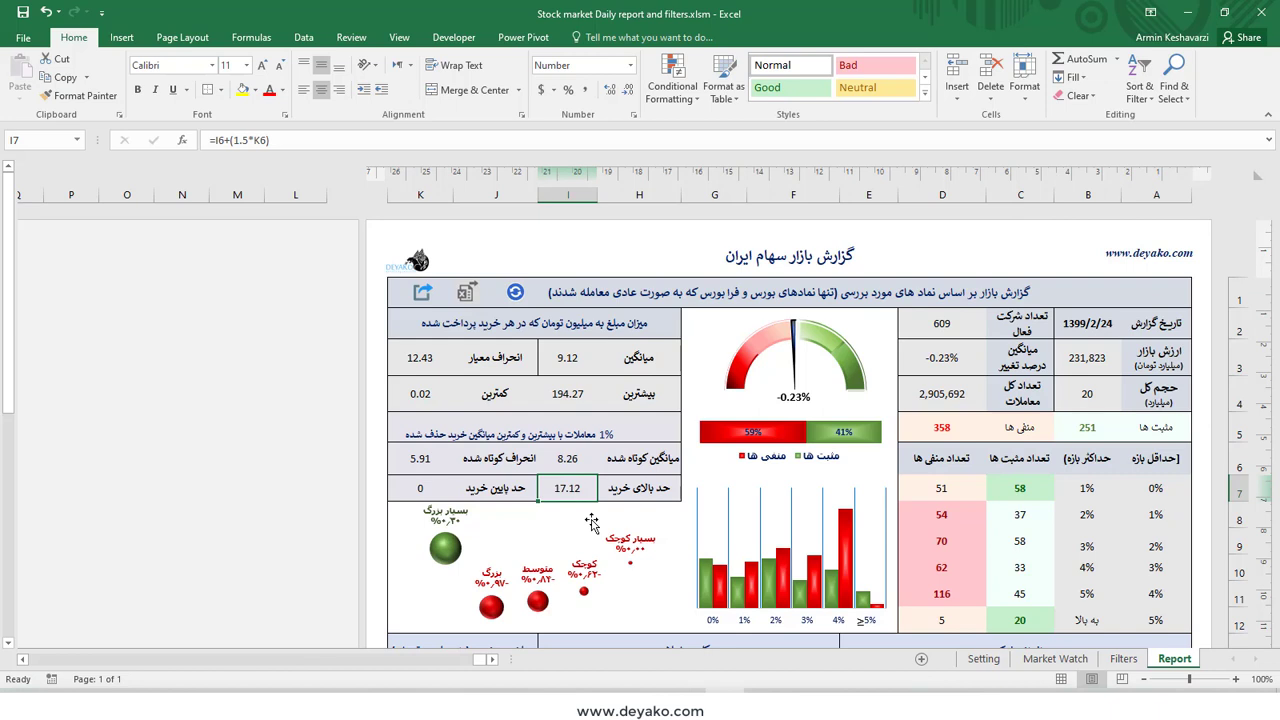
pyautogui.doubleClick(238, 140)
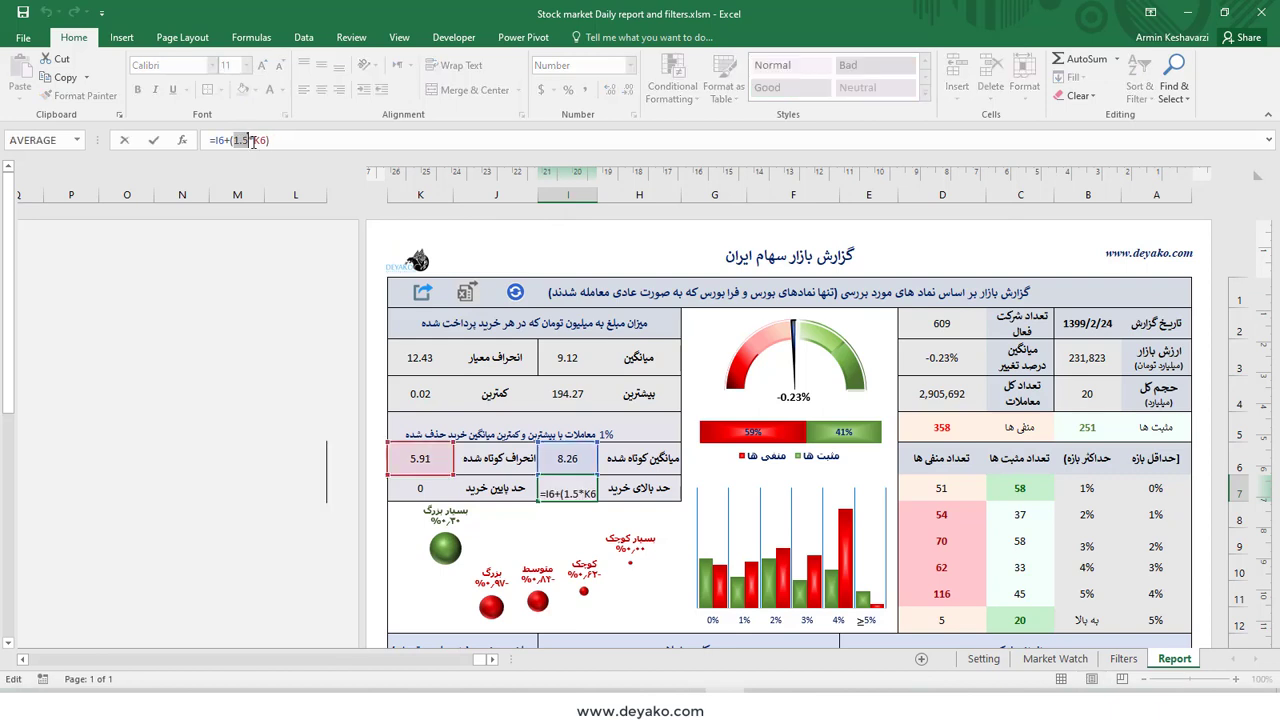
pyautogui.press('Escape')
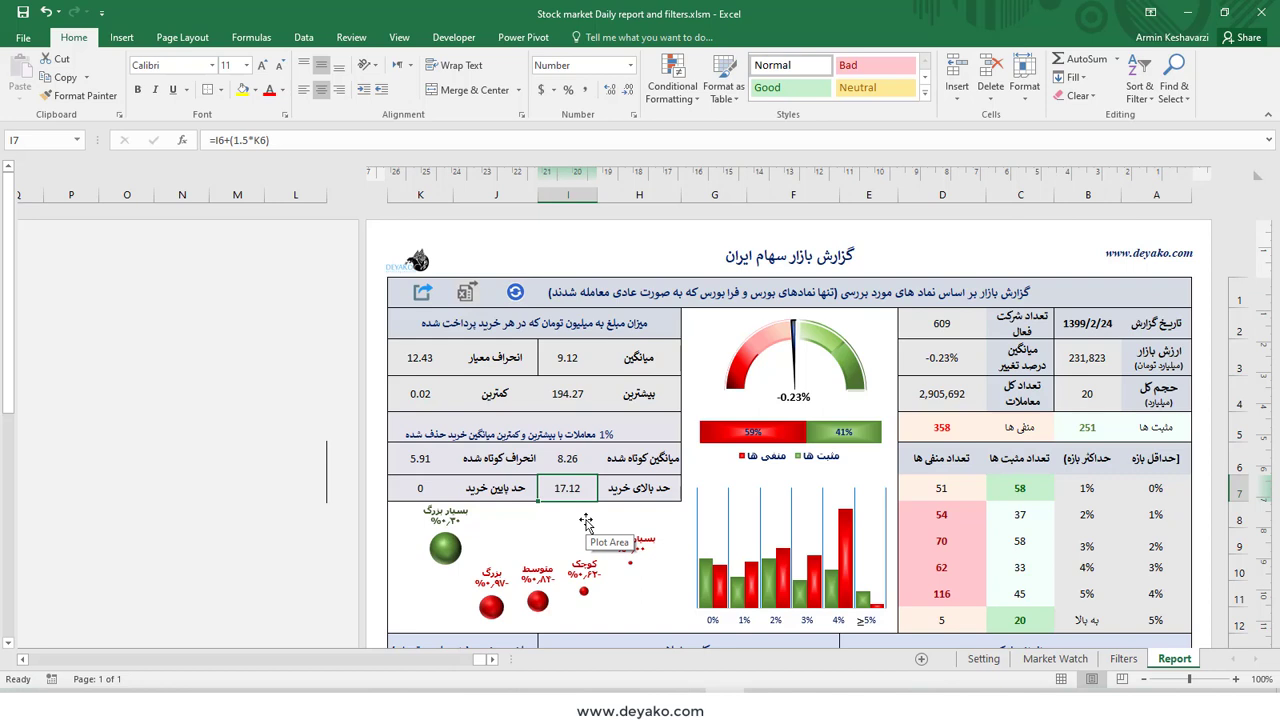
pyautogui.click(457, 497)
pyautogui.click(412, 487)
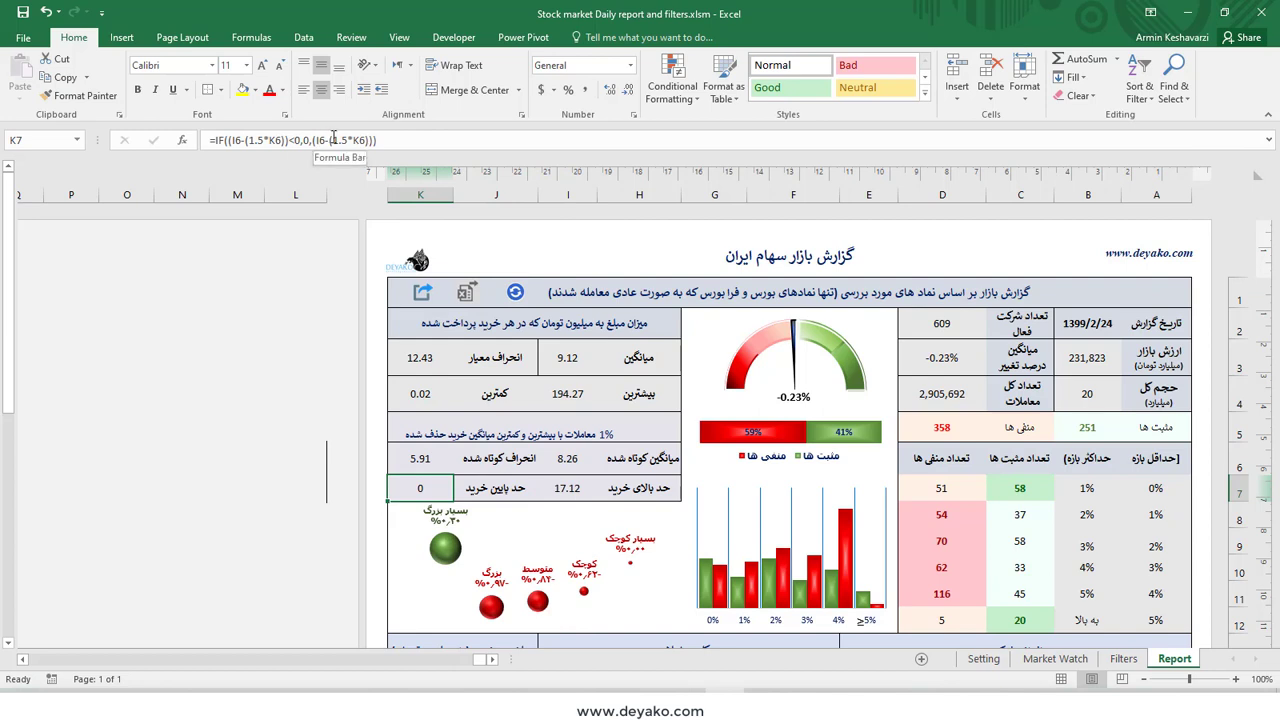
pyautogui.moveTo(333, 140); pyautogui.dragTo(365, 140)
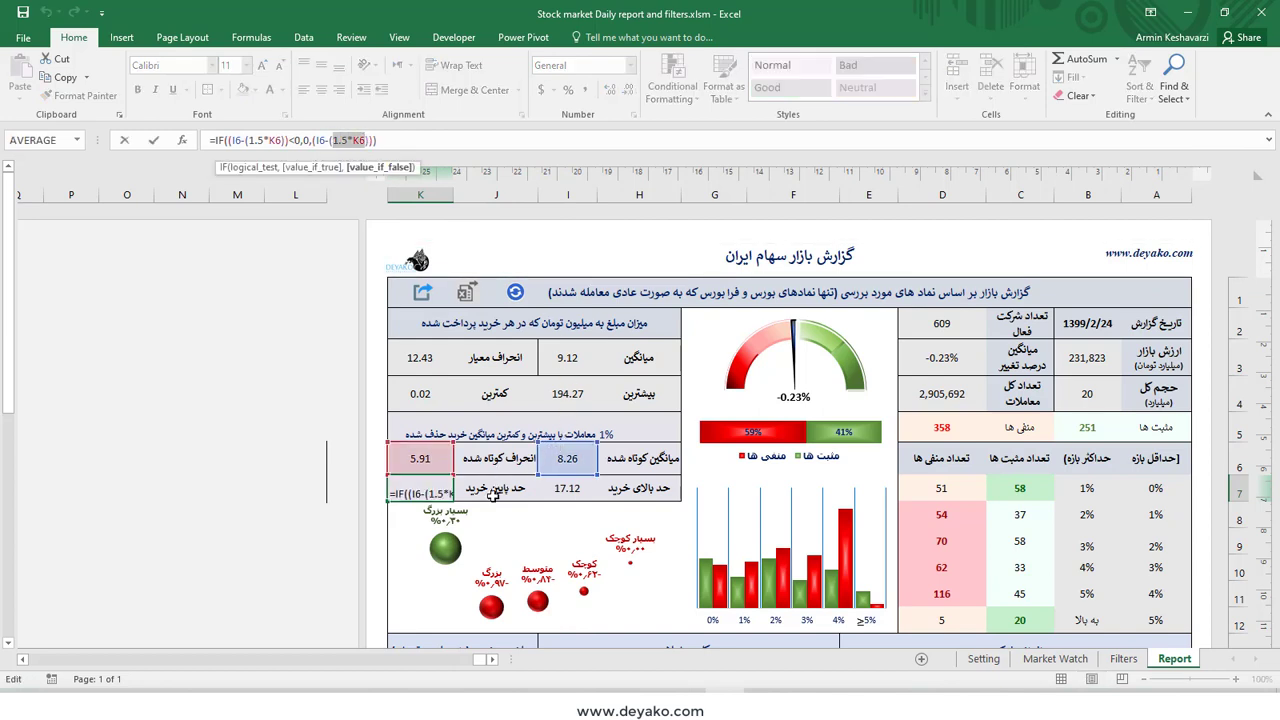
pyautogui.press('Escape')
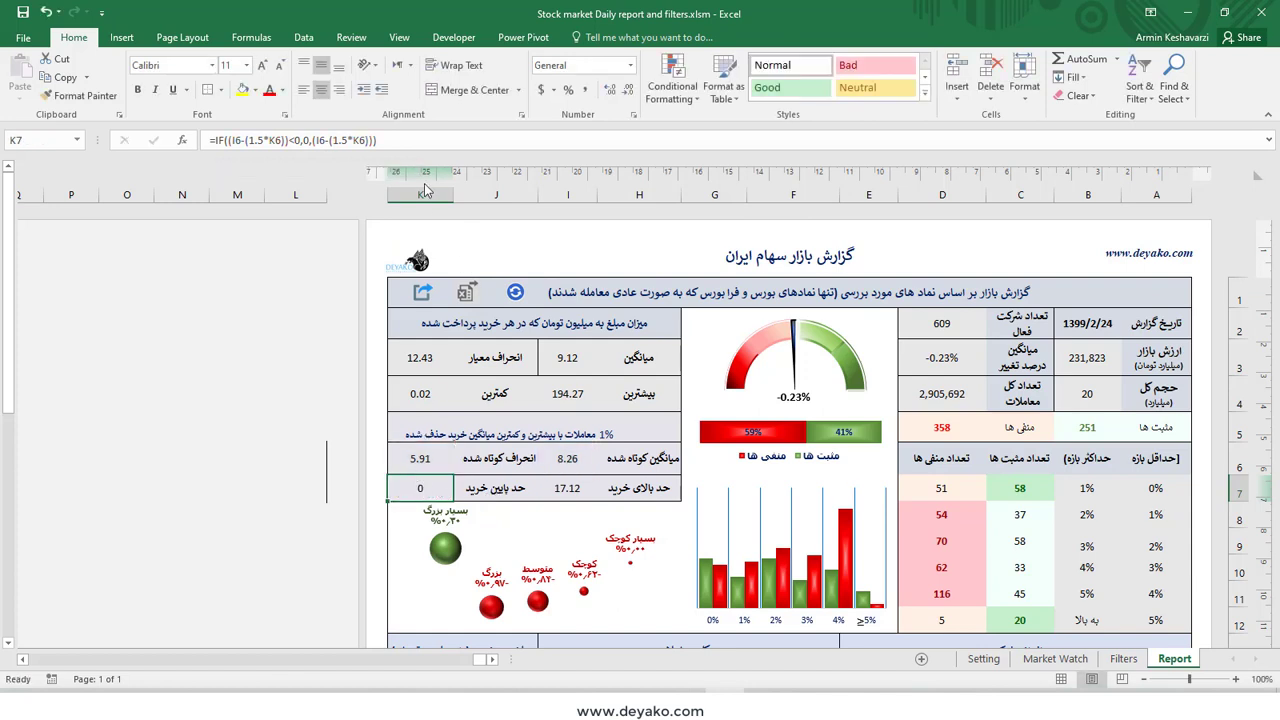
pyautogui.click(338, 140)
pyautogui.moveTo(337, 140); pyautogui.dragTo(354, 141)
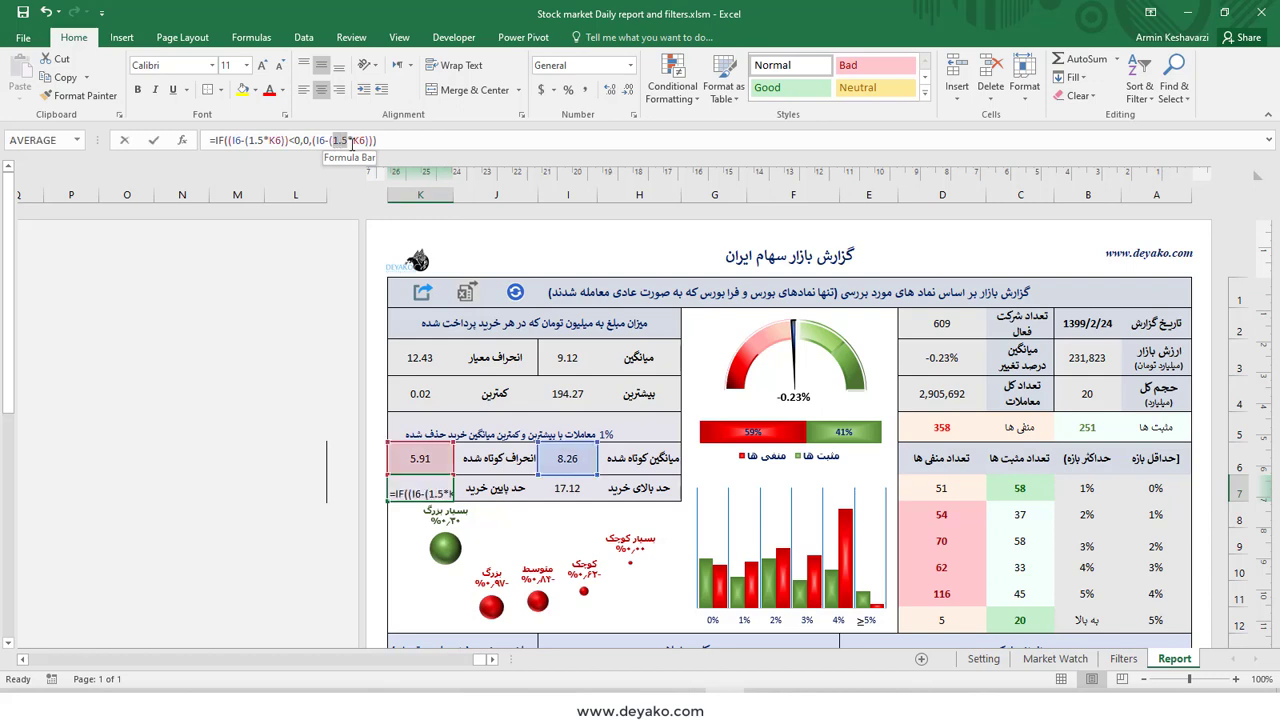
pyautogui.write('1')
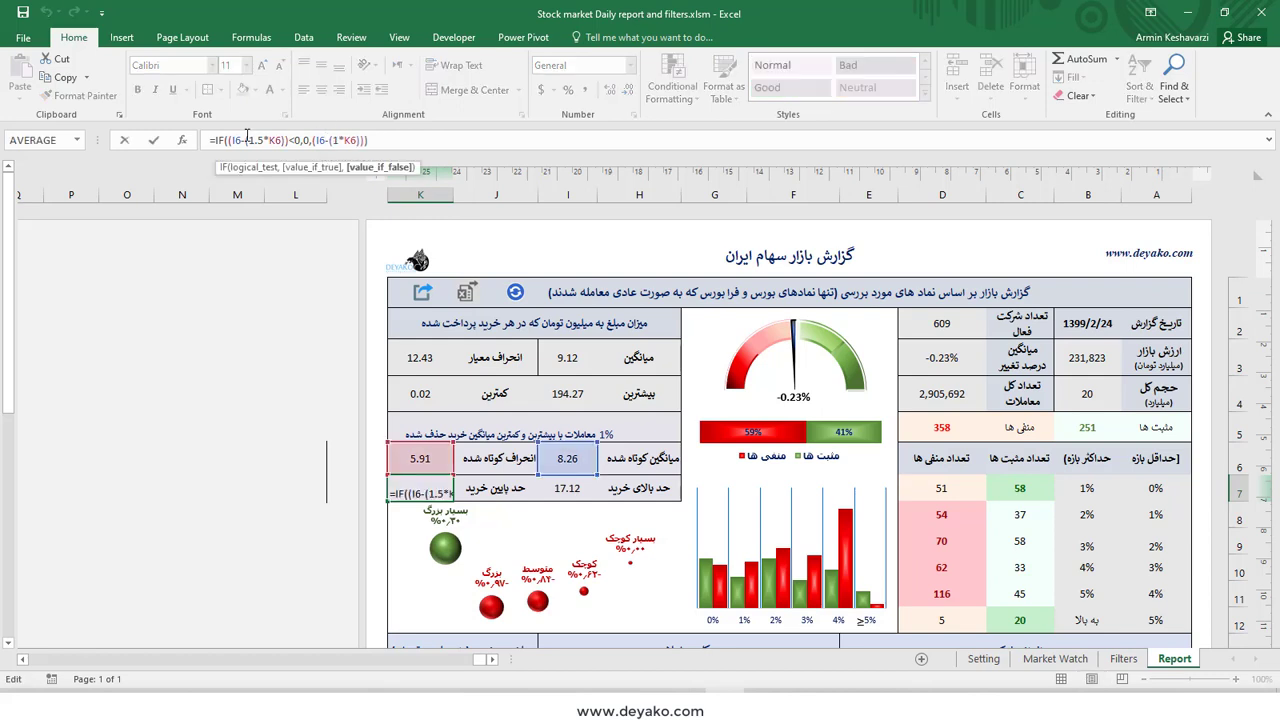
pyautogui.doubleClick(265, 139)
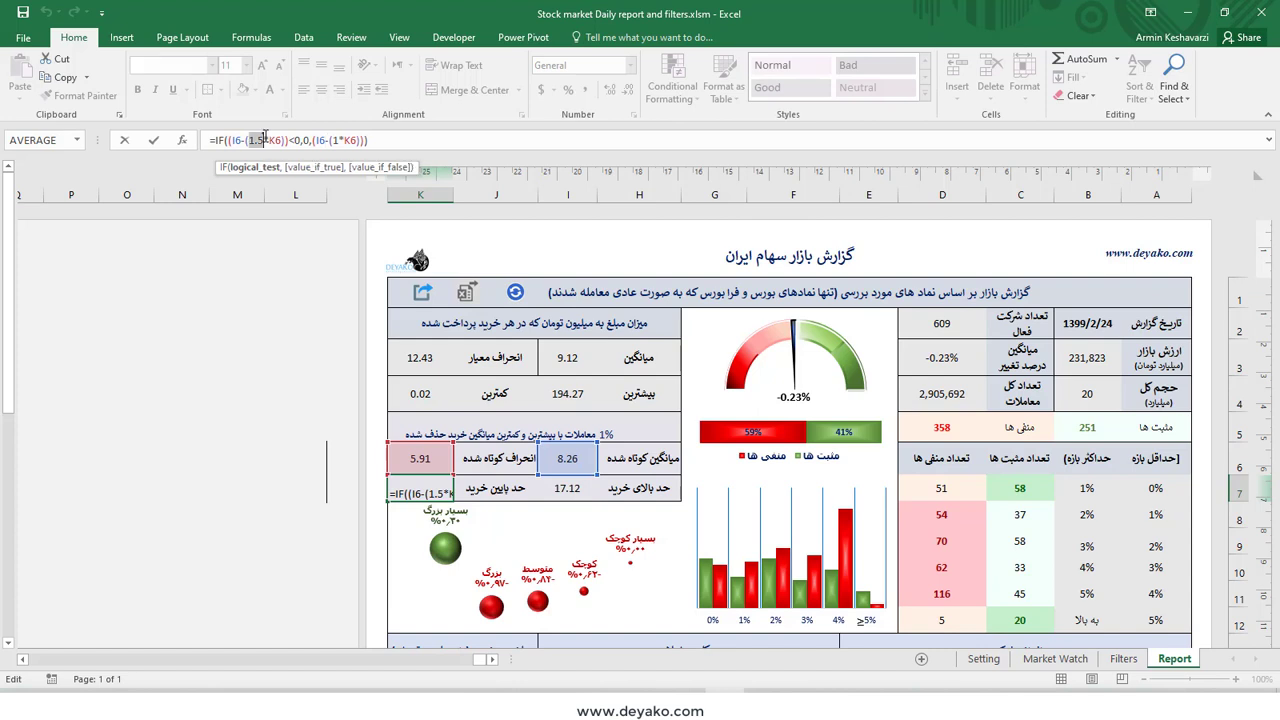
pyautogui.write('1')
pyautogui.press('Return')
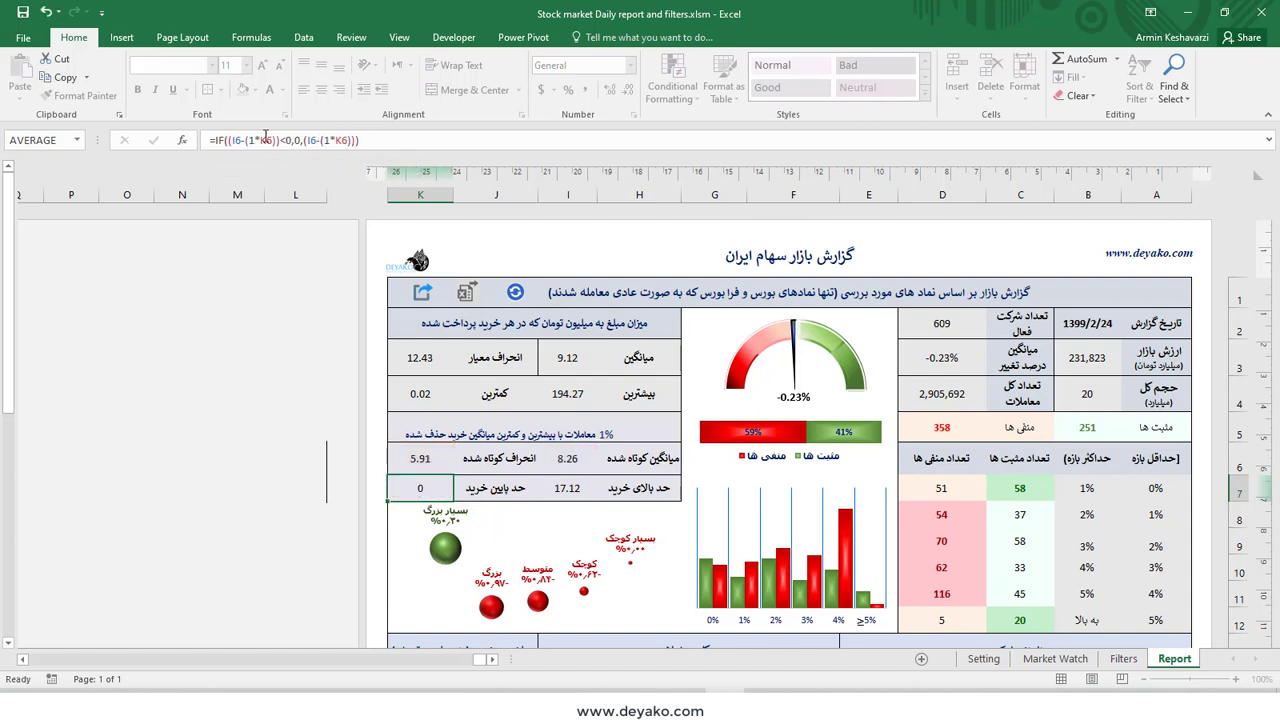
pyautogui.click(435, 462)
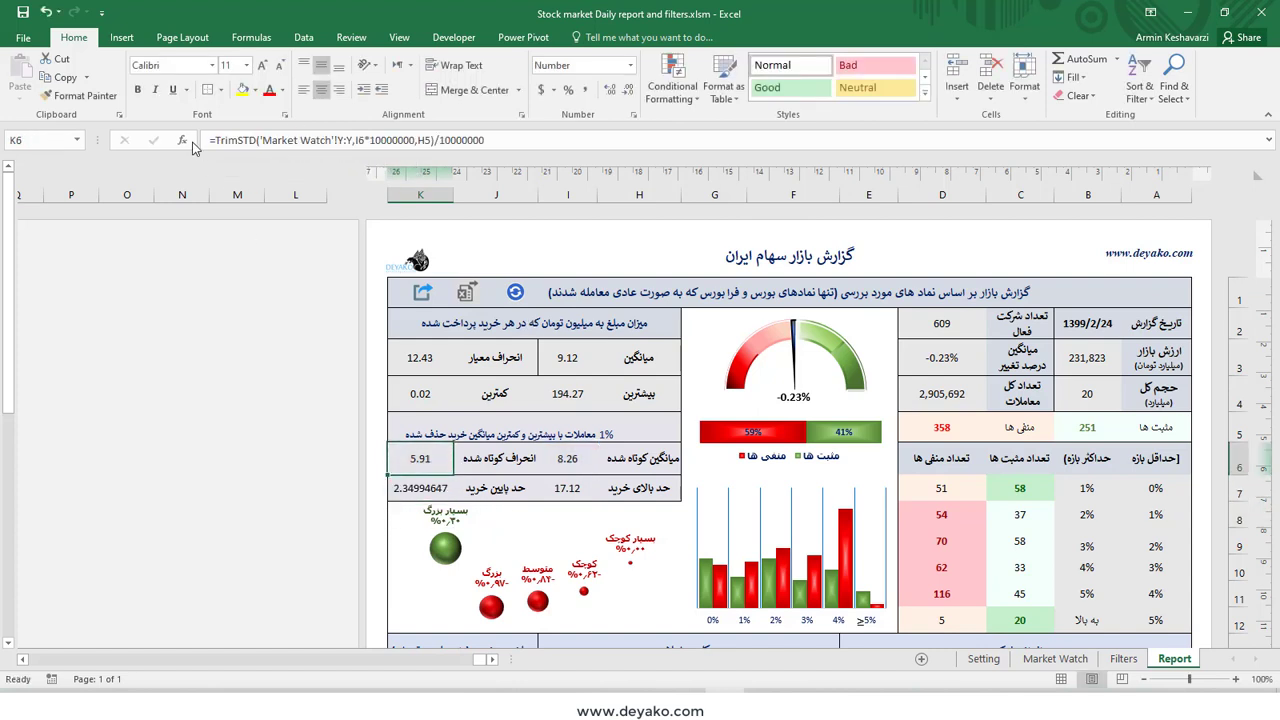
pyautogui.click(80, 95)
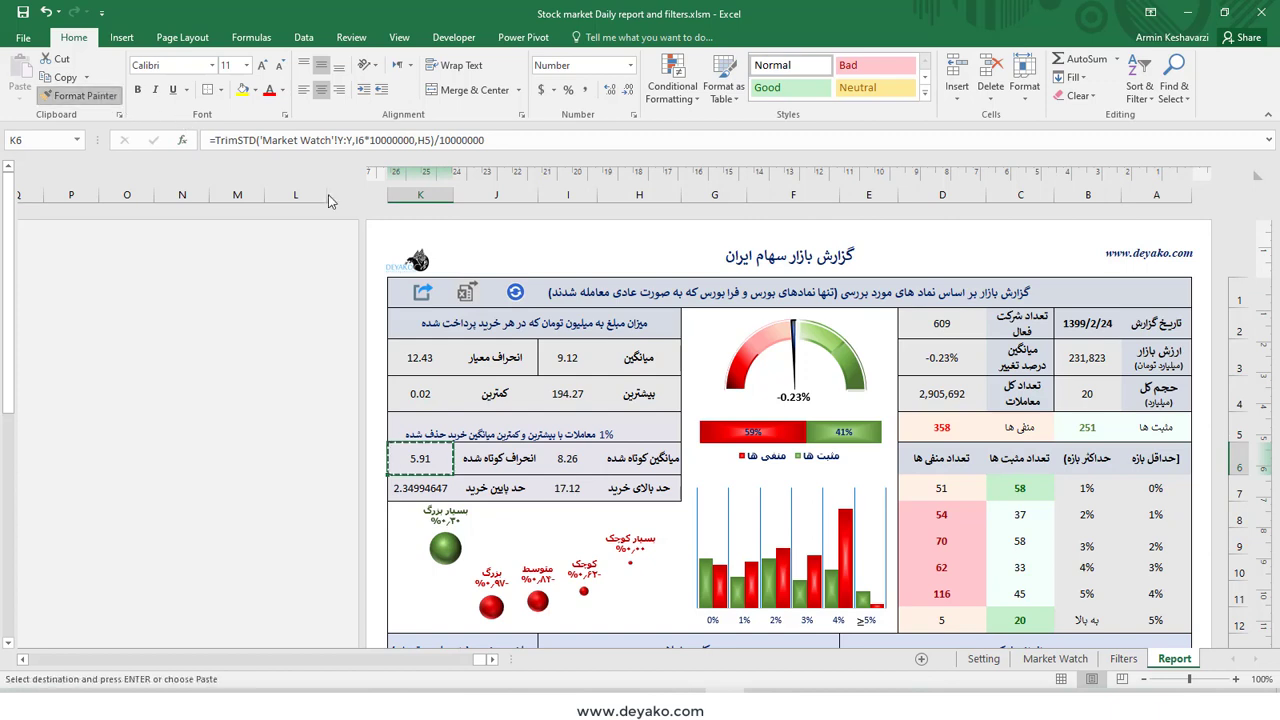
pyautogui.click(425, 487)
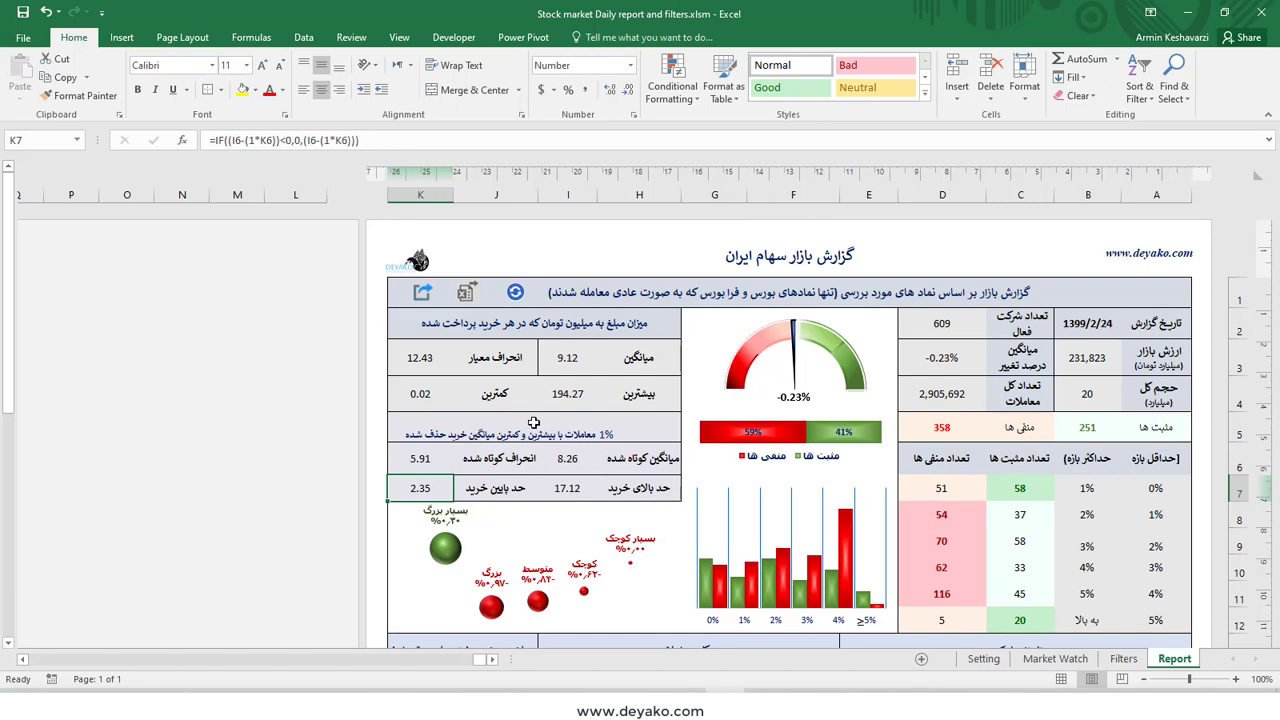
pyautogui.click(424, 468)
pyautogui.click(515, 460)
pyautogui.click(426, 486)
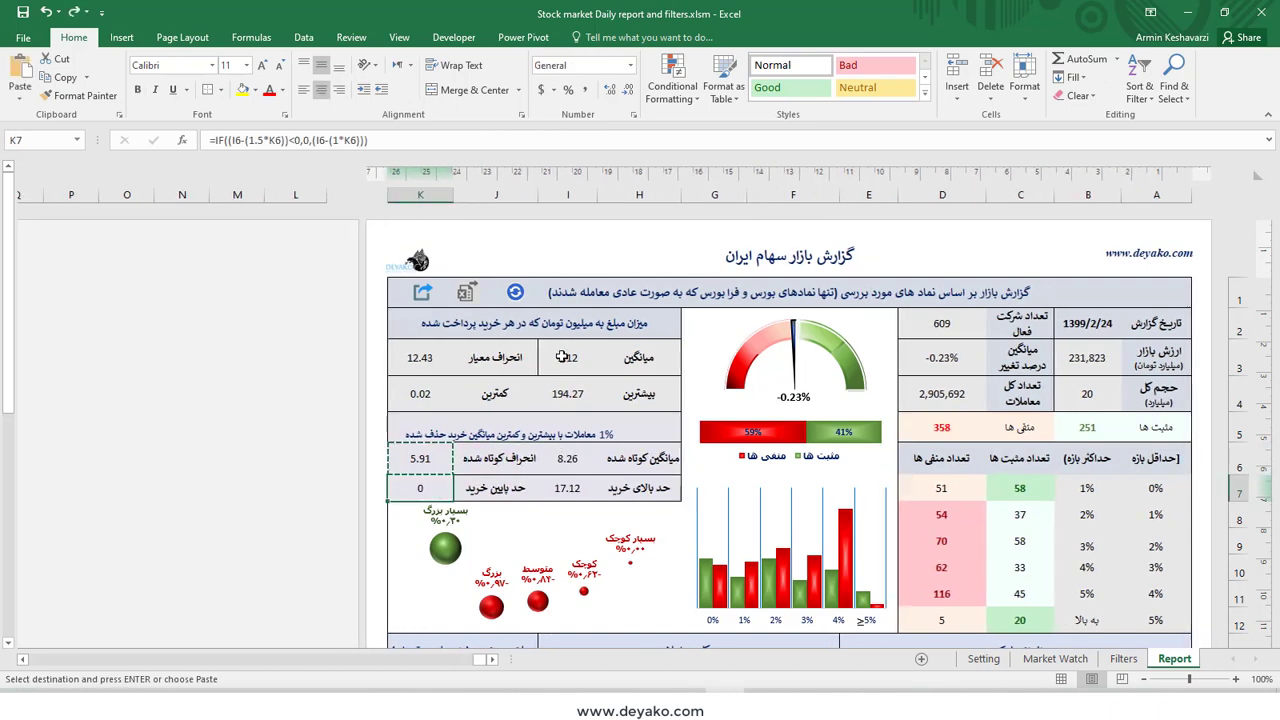
pyautogui.click(568, 458)
# Step: Set the trimming percentage in H5 to 2%
pyautogui.click(619, 435)
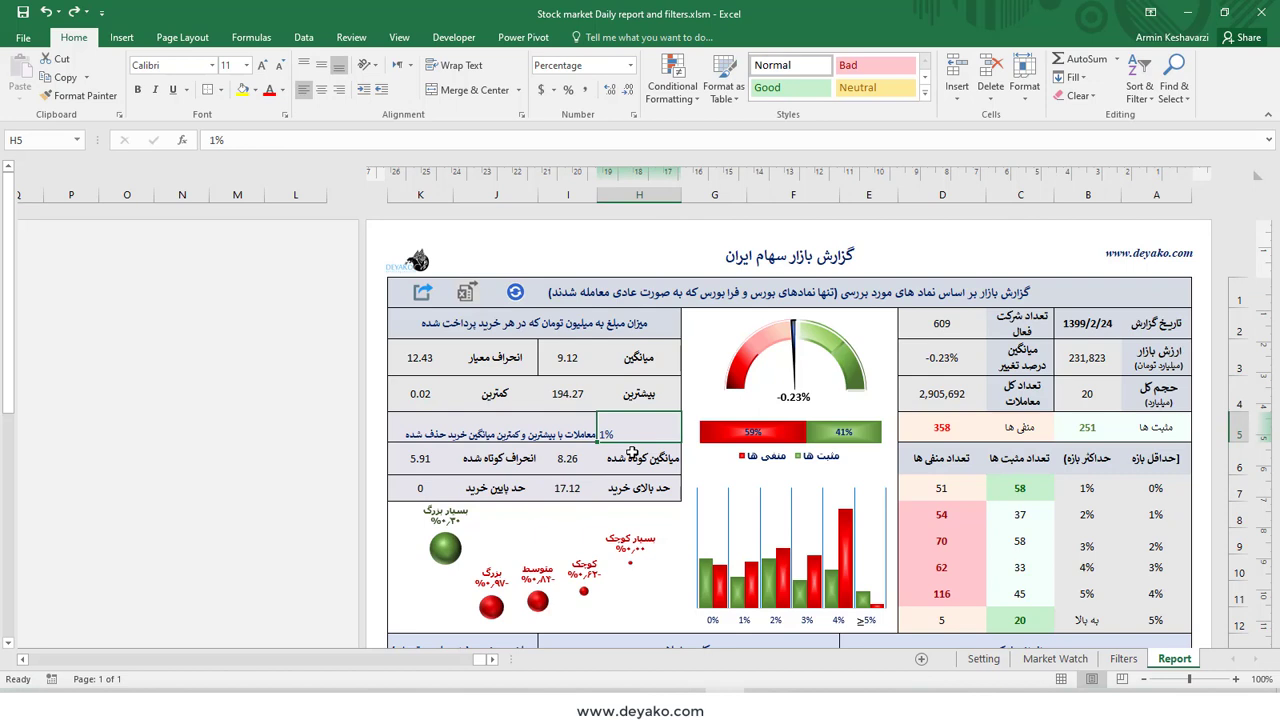
pyautogui.write('2')
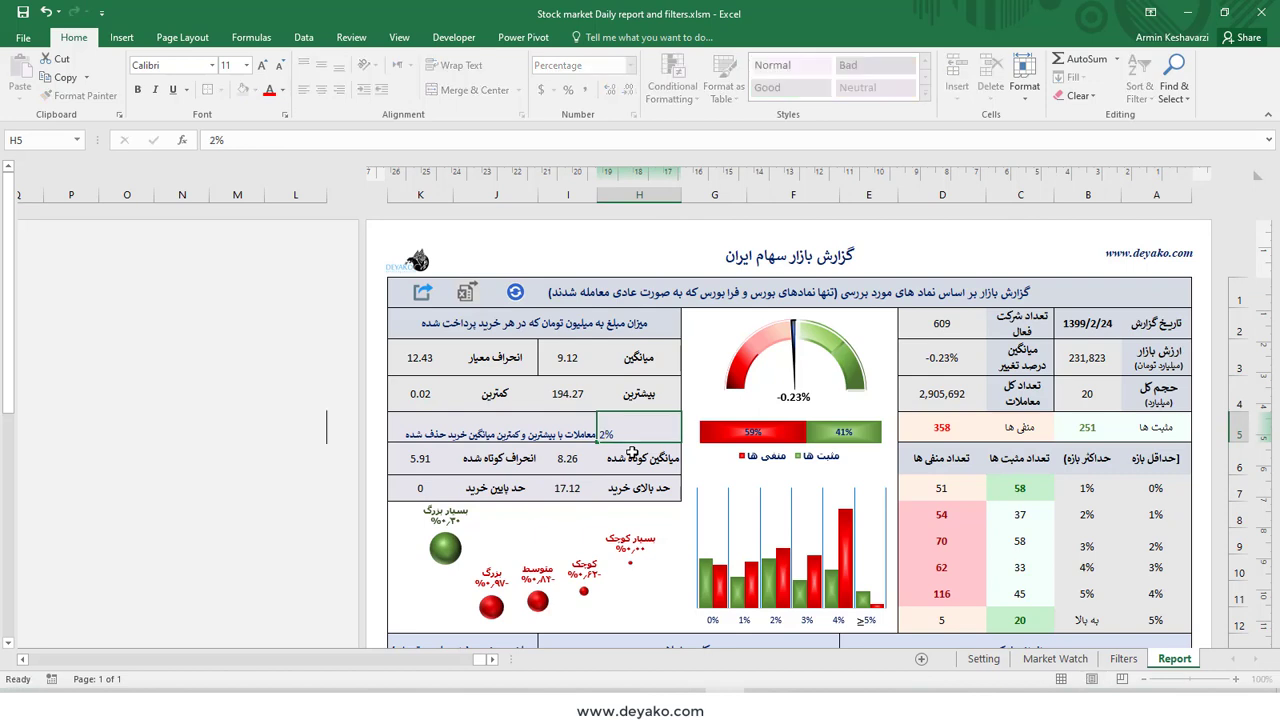
pyautogui.press('Return')
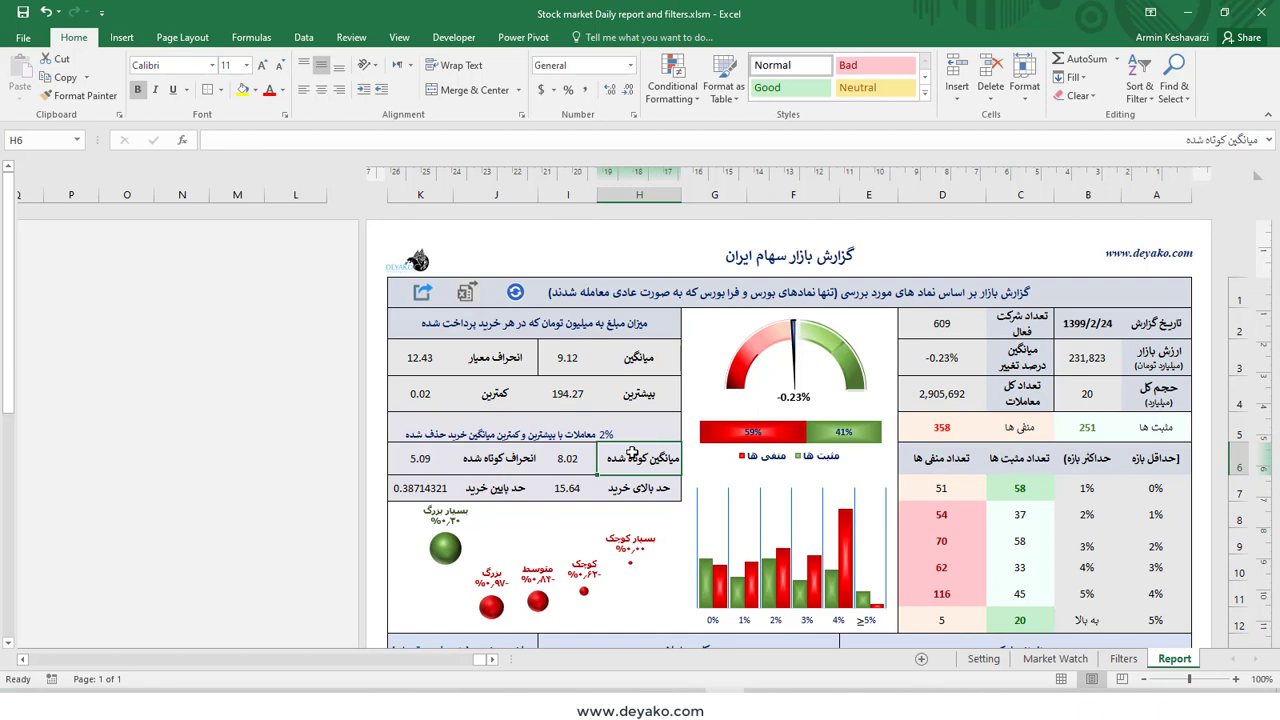
# Step: Copy the trimmed deviation's number format onto the lower buy limit to show two decimals
pyautogui.click(425, 458)
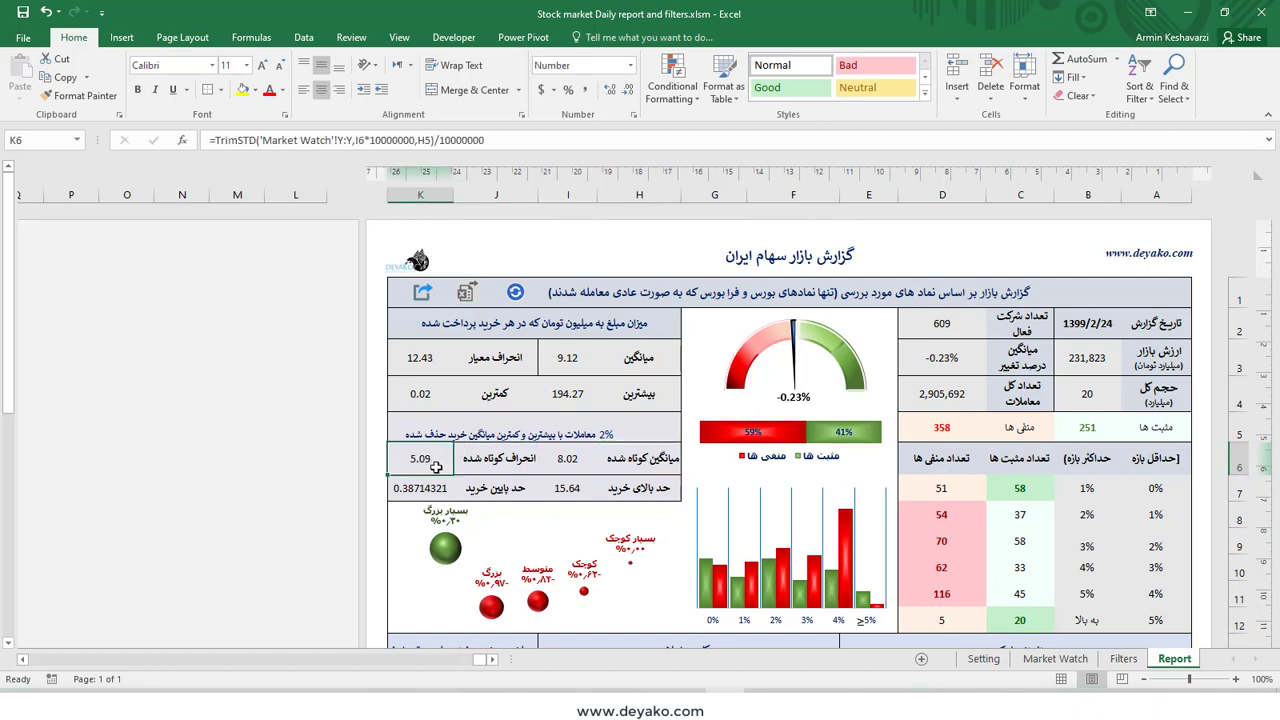
pyautogui.click(78, 95)
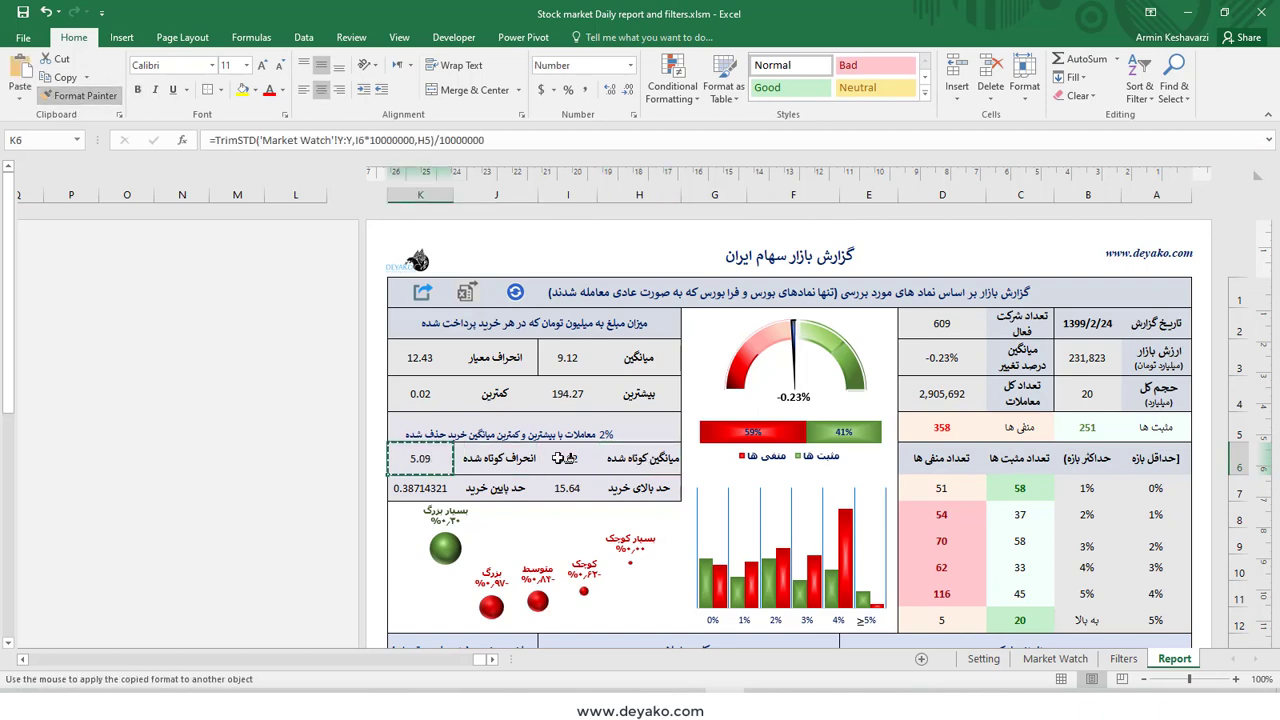
pyautogui.click(425, 488)
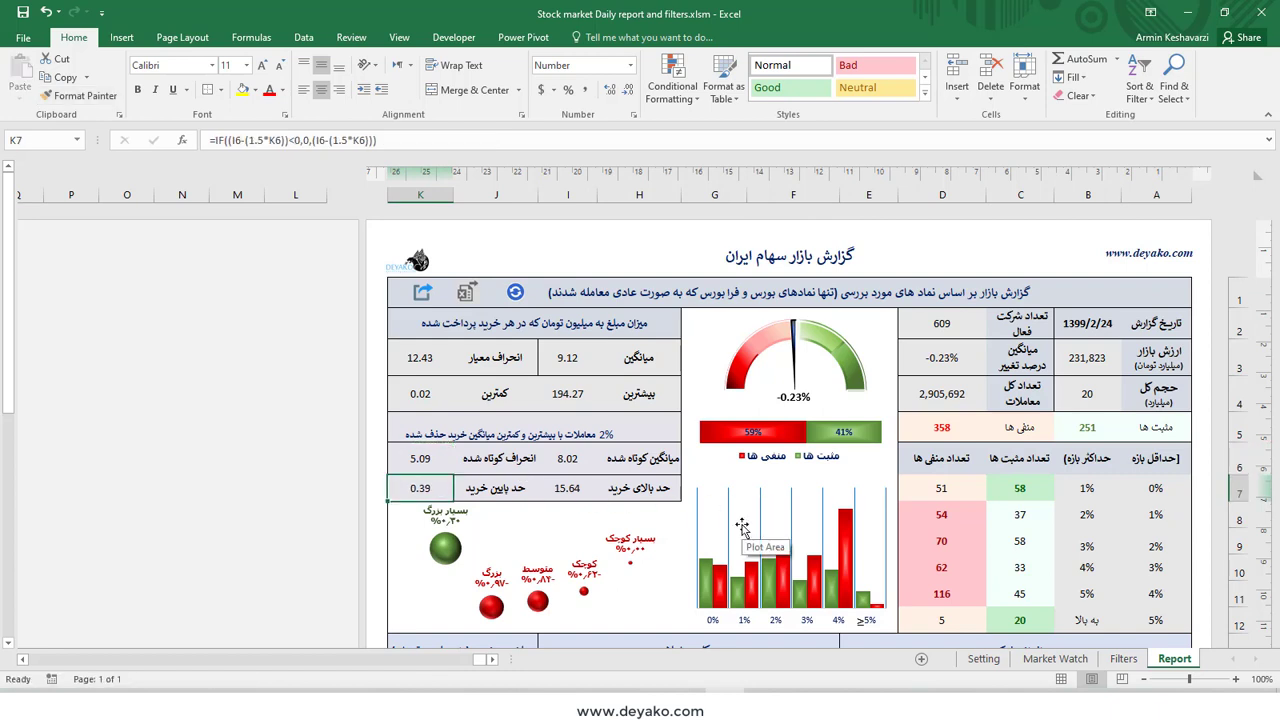
# Step: Try 3% and then 4% as the H5 trimming percentage
pyautogui.click(640, 428)
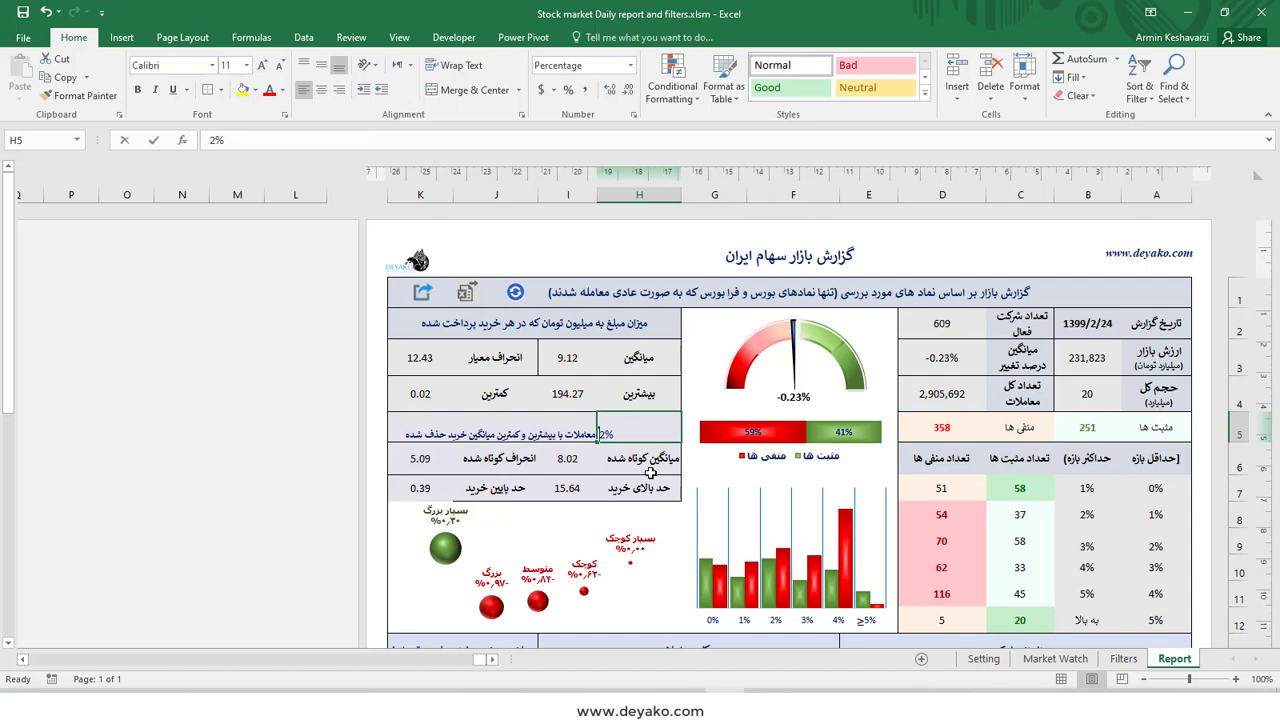
pyautogui.write('3')
pyautogui.press('Return')
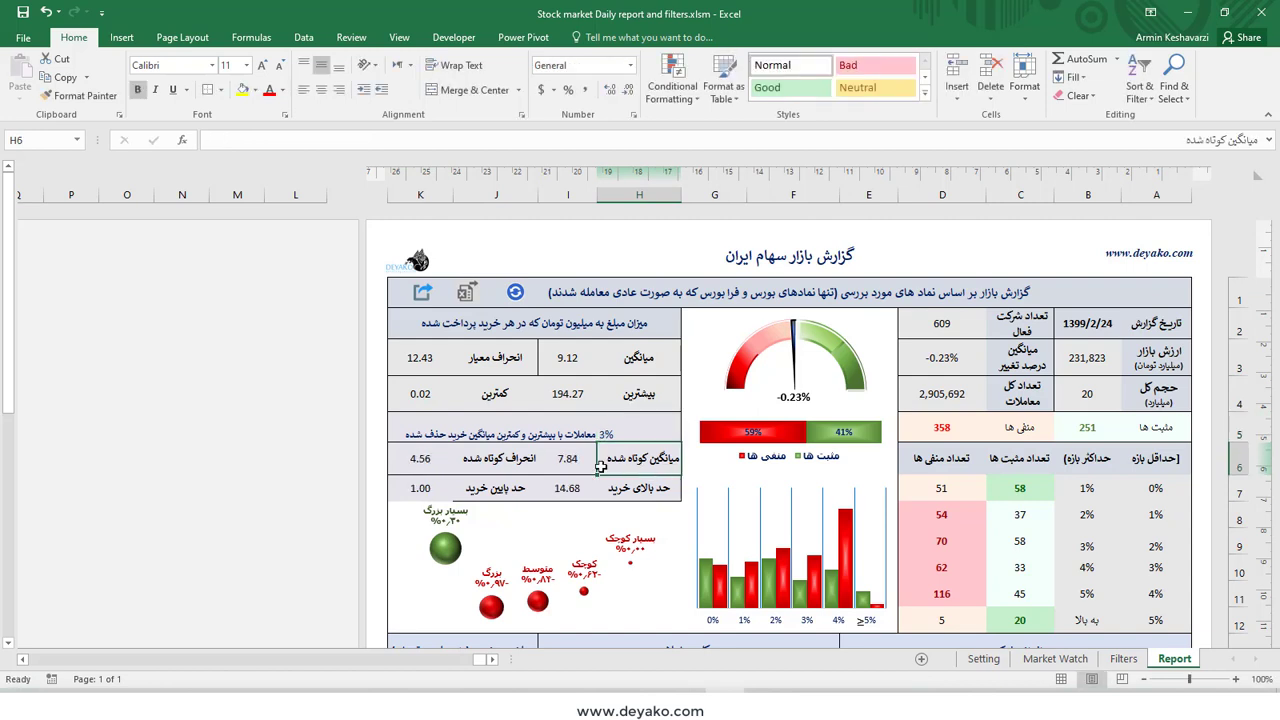
pyautogui.click(626, 434)
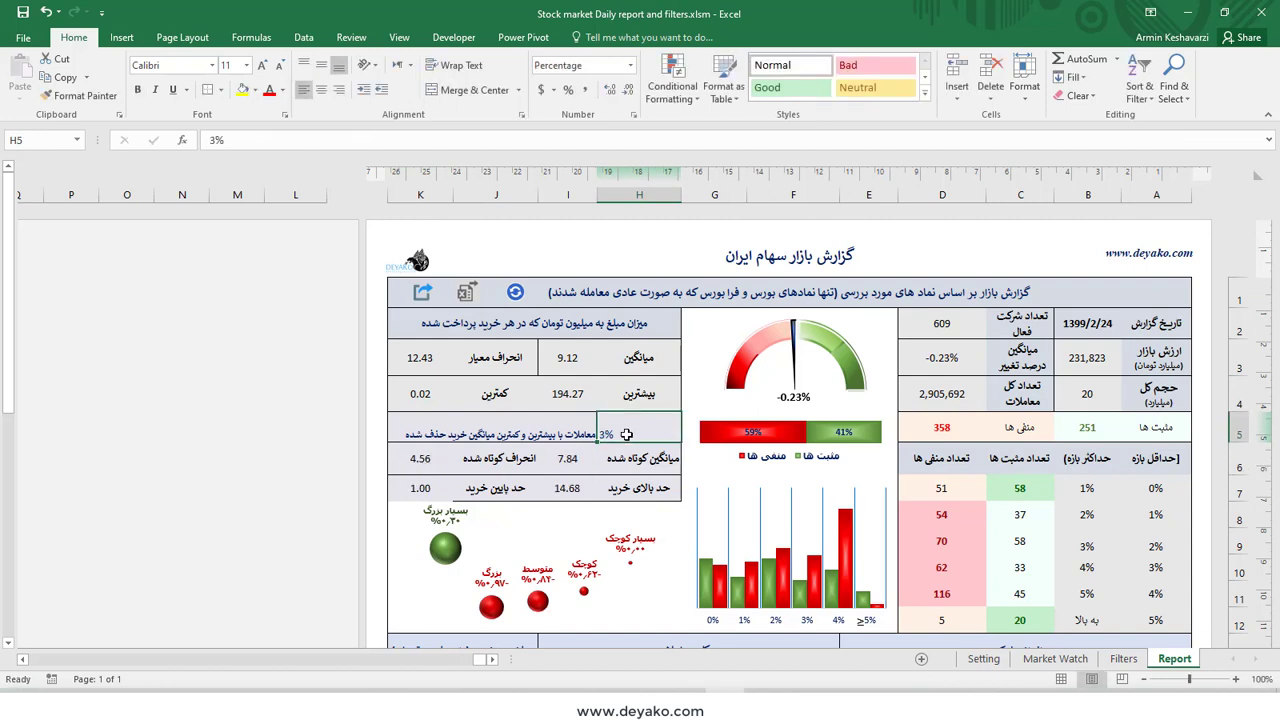
pyautogui.write('4')
pyautogui.press('Return')
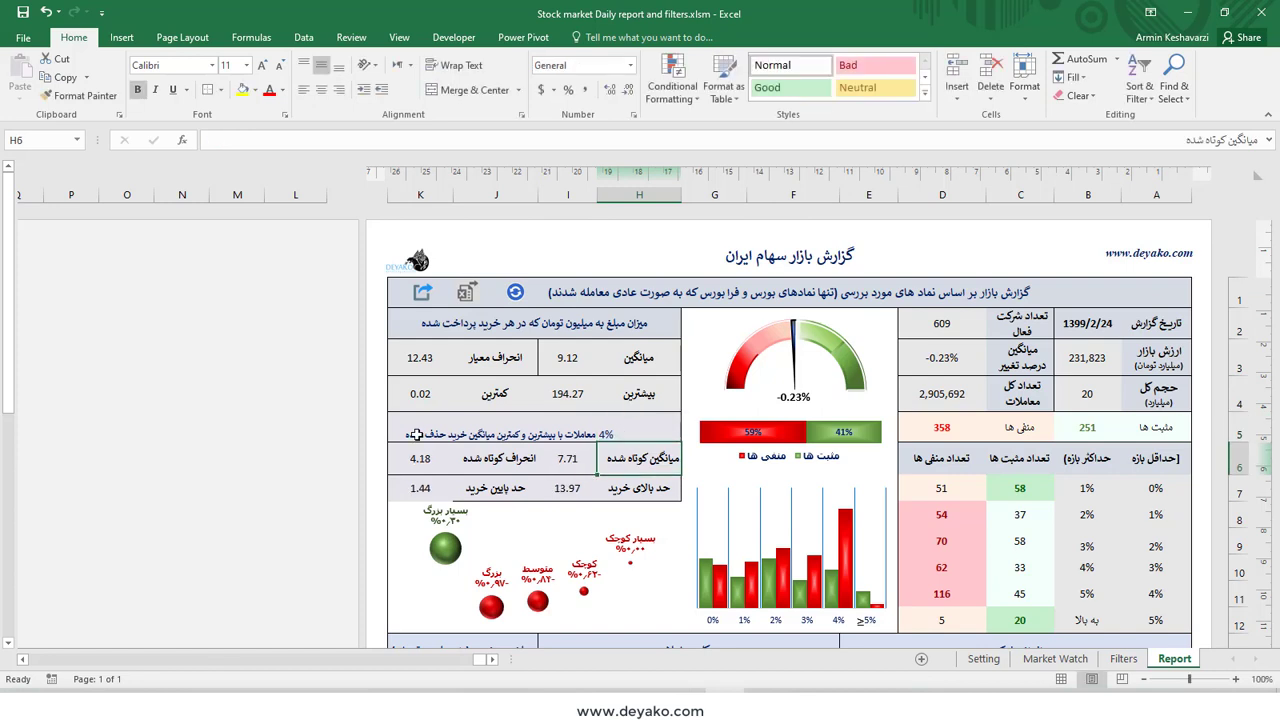
# Step: Undo the 4% entry, re-enter 2%, then settle H5 at 1% and check the results
pyautogui.hotkey('ctrl', 'z')
pyautogui.write('2')
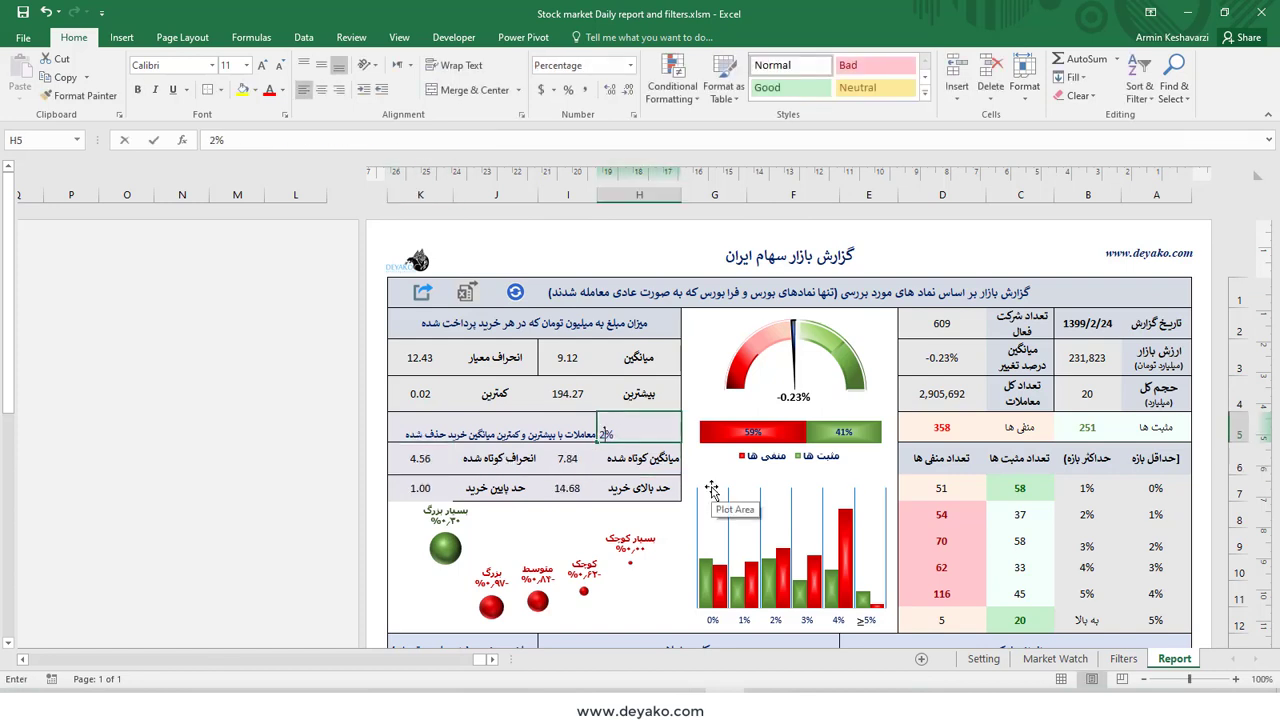
pyautogui.press('Return')
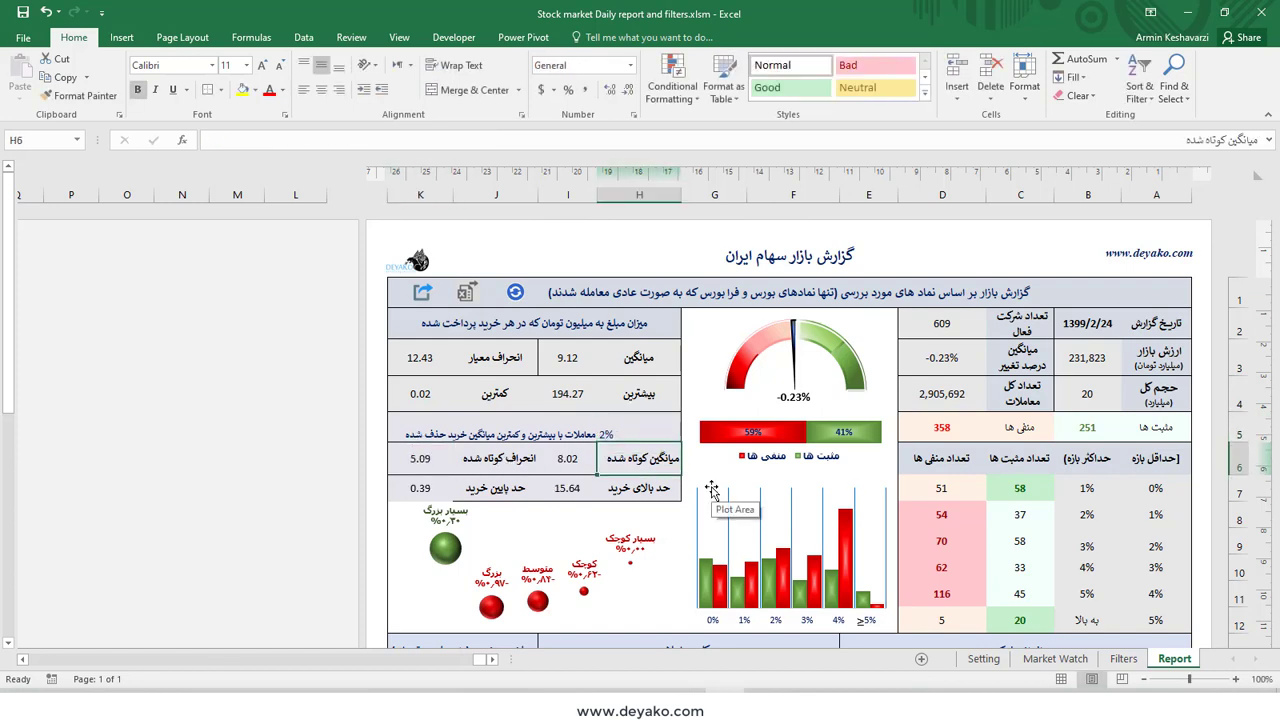
pyautogui.click(634, 439)
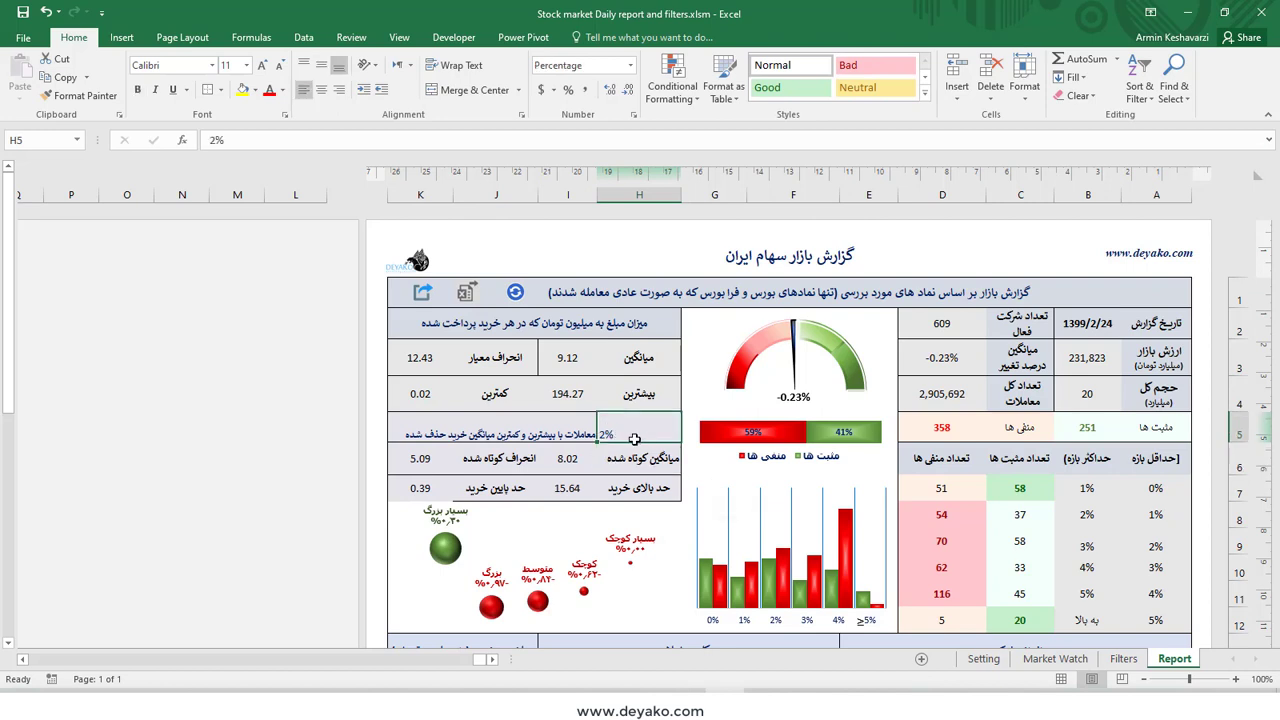
pyautogui.write('1')
pyautogui.press('Return')
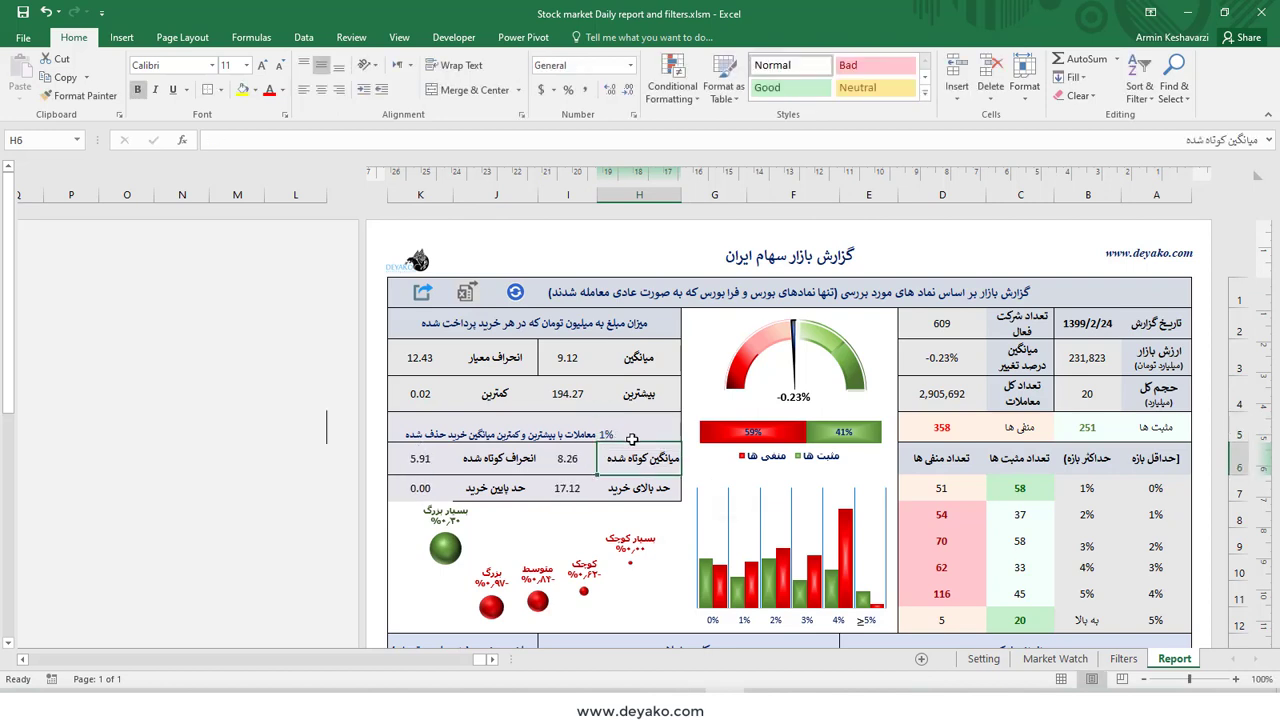
pyautogui.click(632, 439)
pyautogui.scroll(-3, 1075, 360)
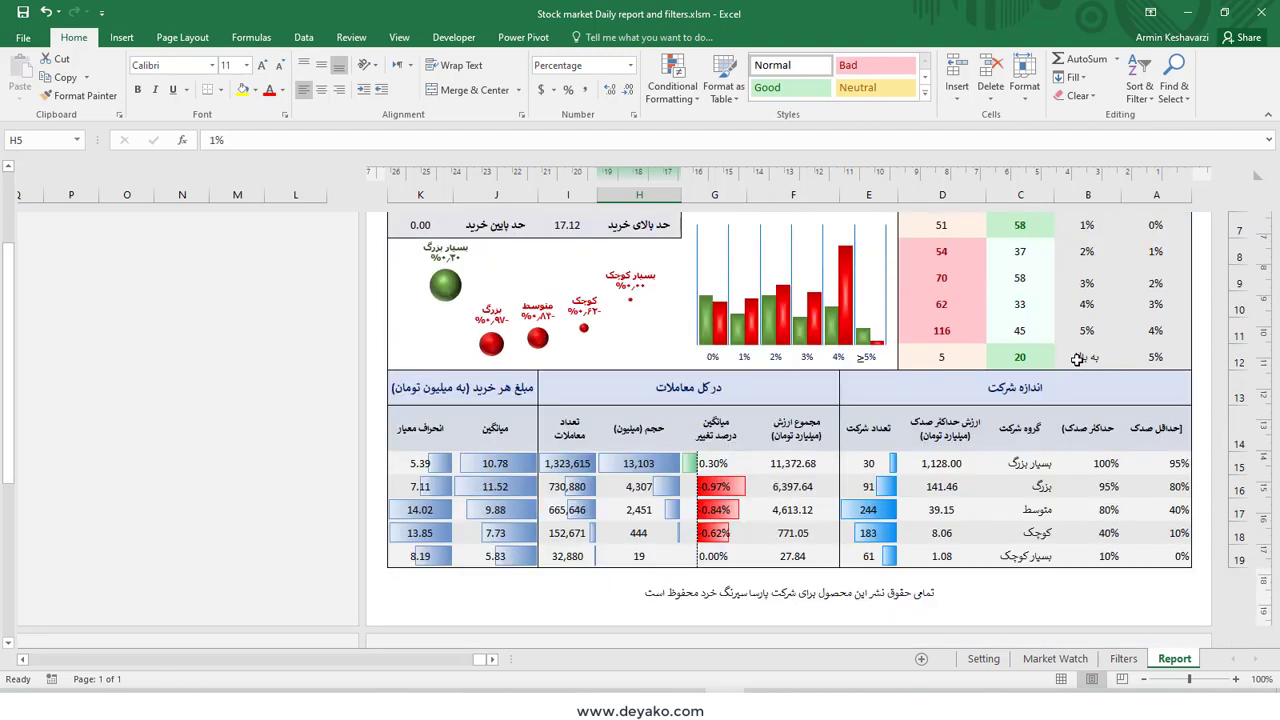
pyautogui.scroll(-1, 1075, 360)
pyautogui.scroll(4, 1070, 360)
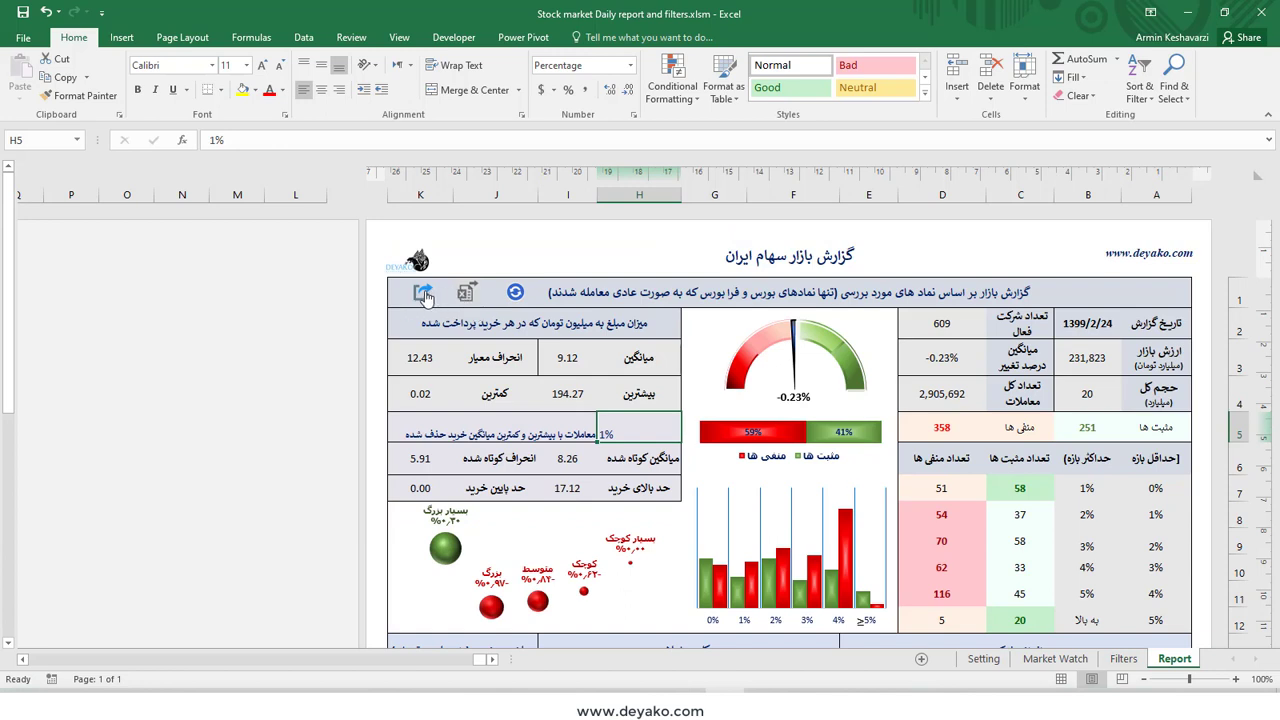
# Step: Export the Report sheet as MarketReport - 1399224.pdf into Daily stock report and filters > Saved Reports
pyautogui.click(424, 296)
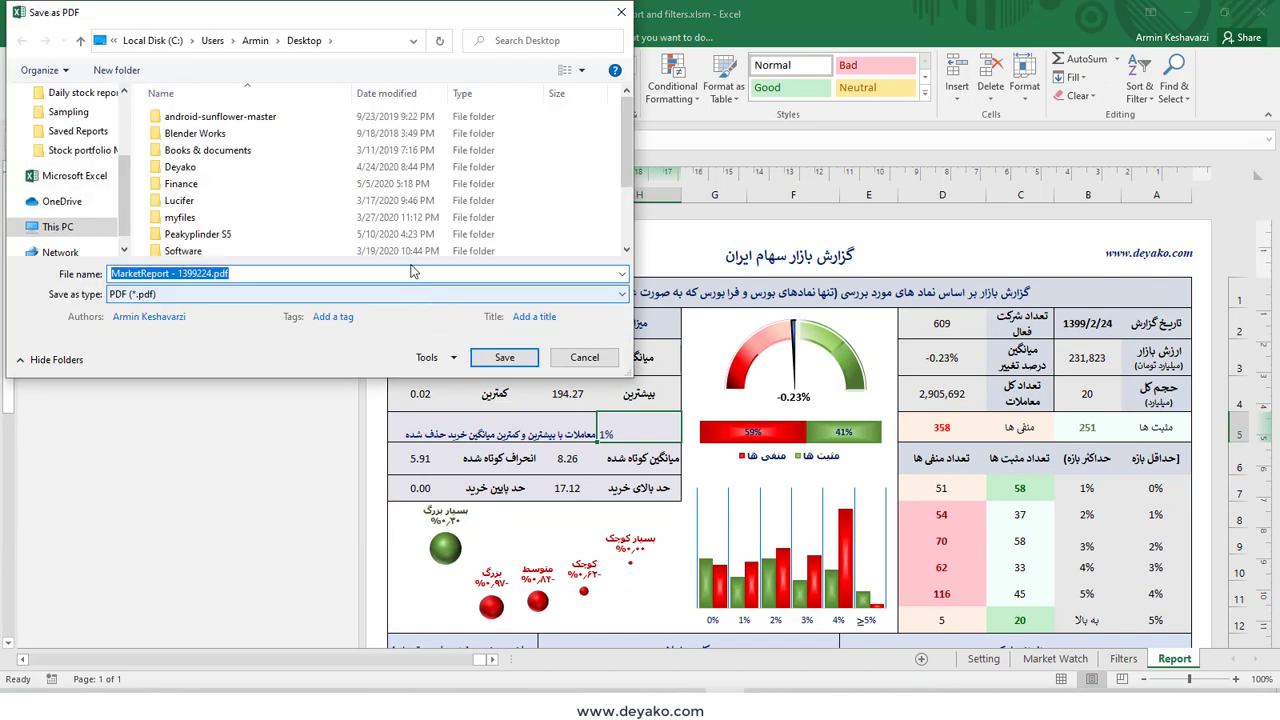
pyautogui.scroll(3, 120, 95)
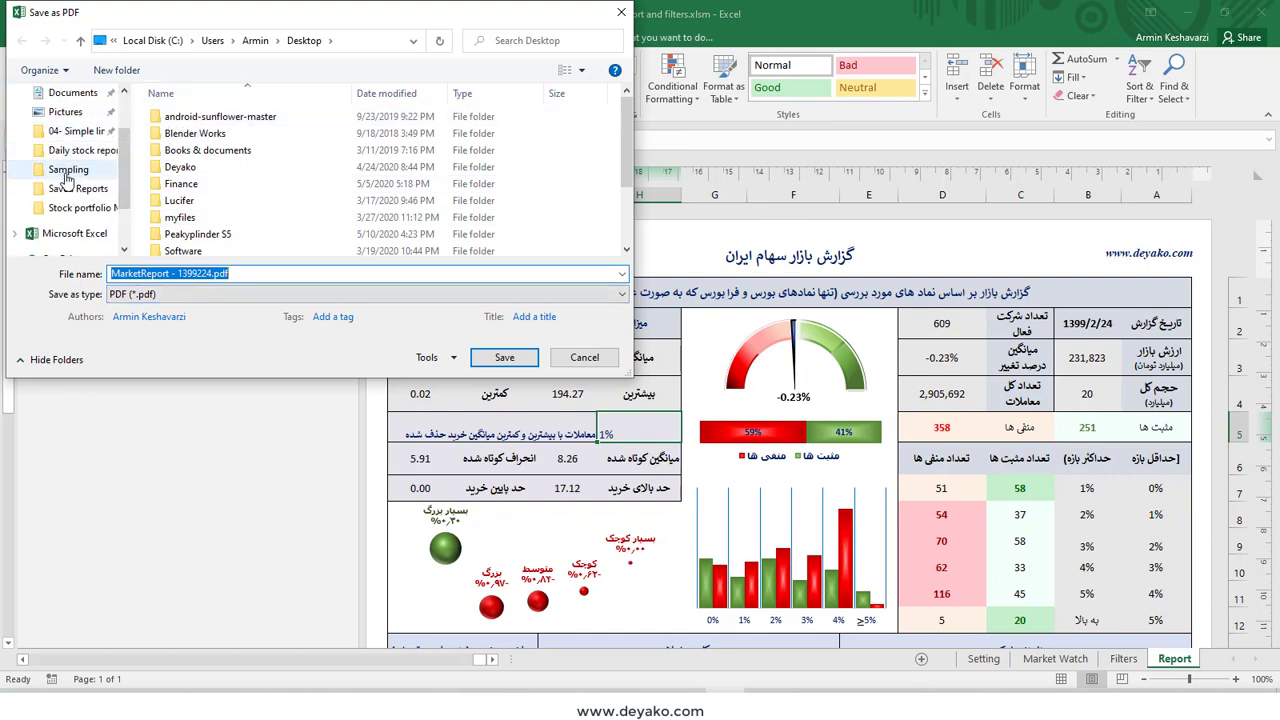
pyautogui.click(80, 150)
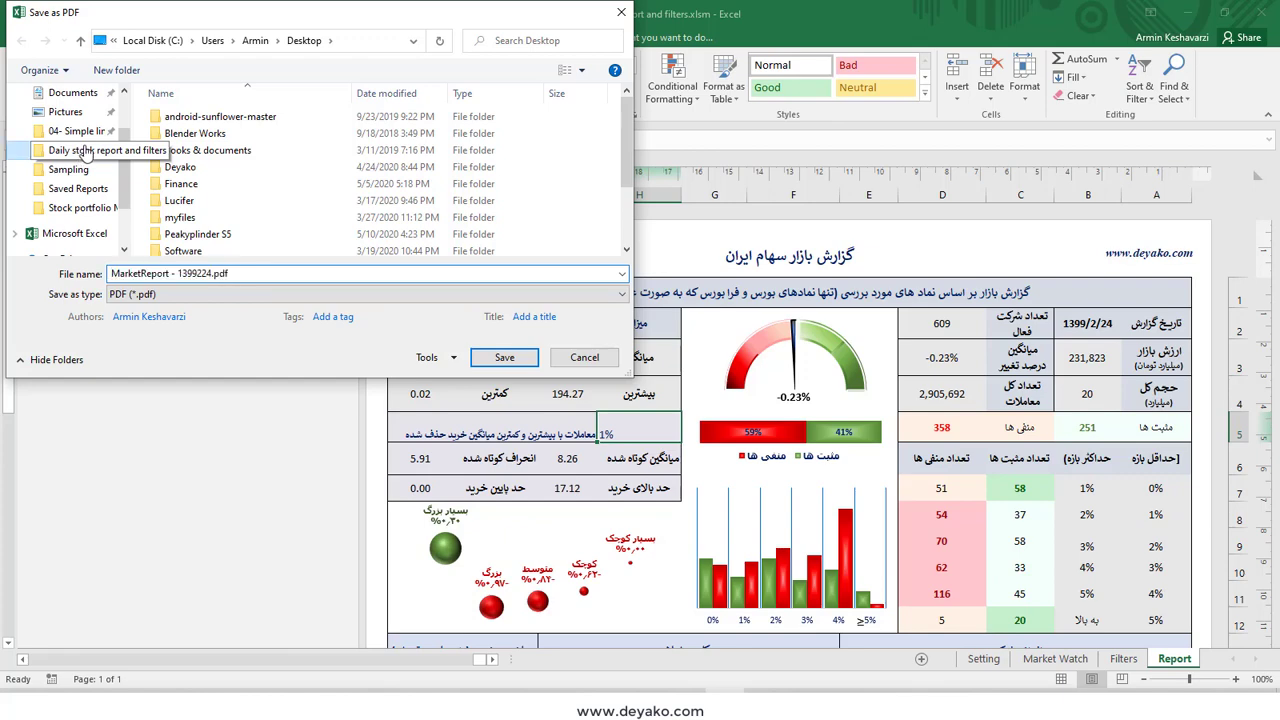
pyautogui.doubleClick(185, 125)
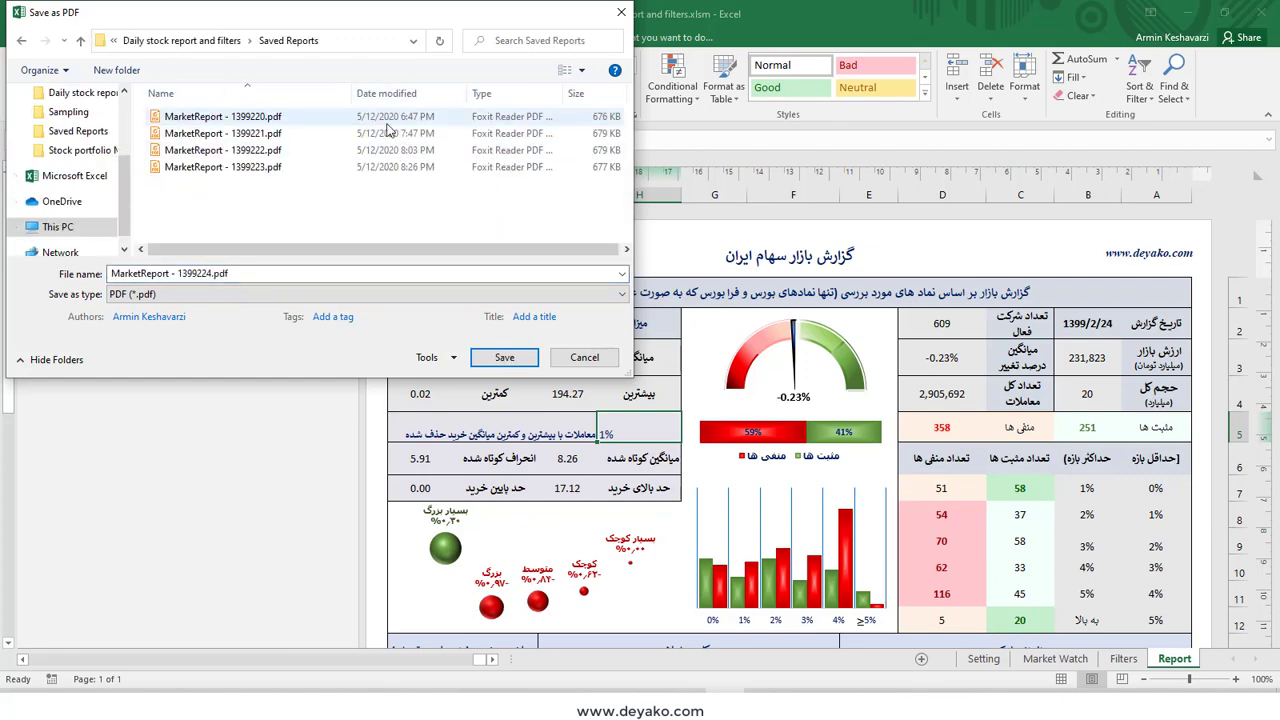
pyautogui.click(489, 358)
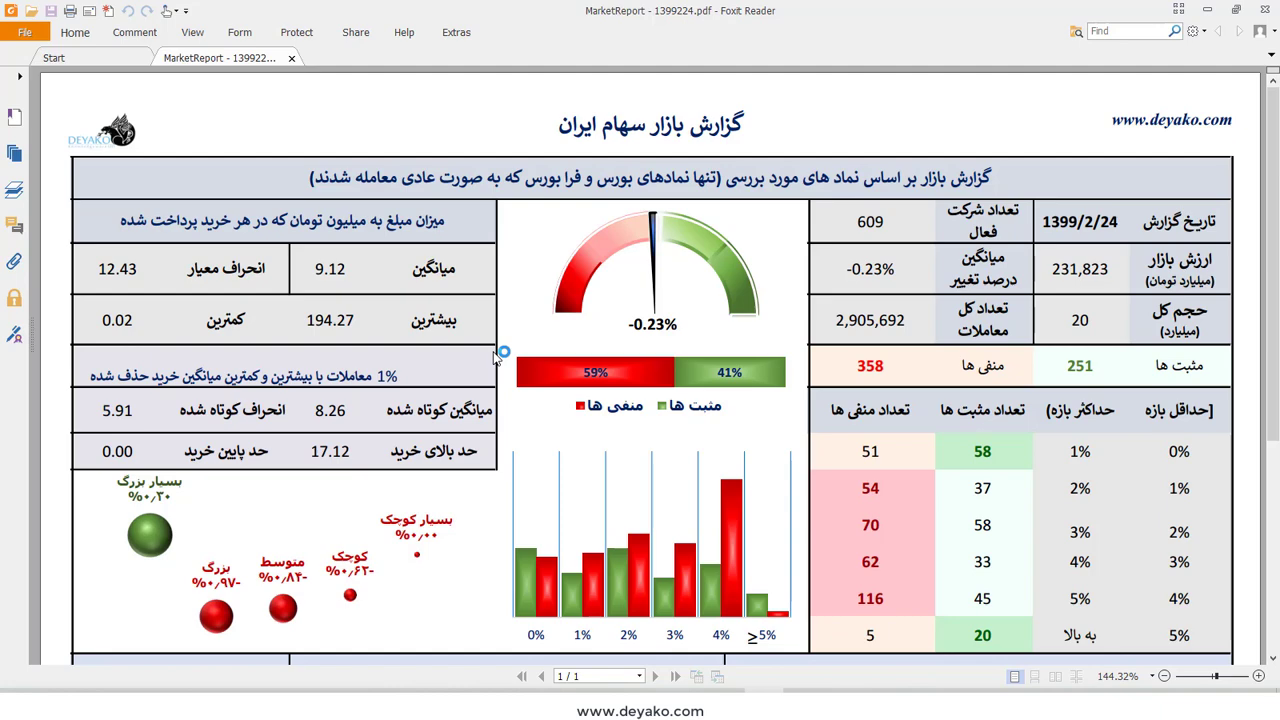
# Step: Scroll through the one-page MarketReport PDF in Foxit Reader, then switch back to Excel
pyautogui.scroll(-5, 1046, 280)
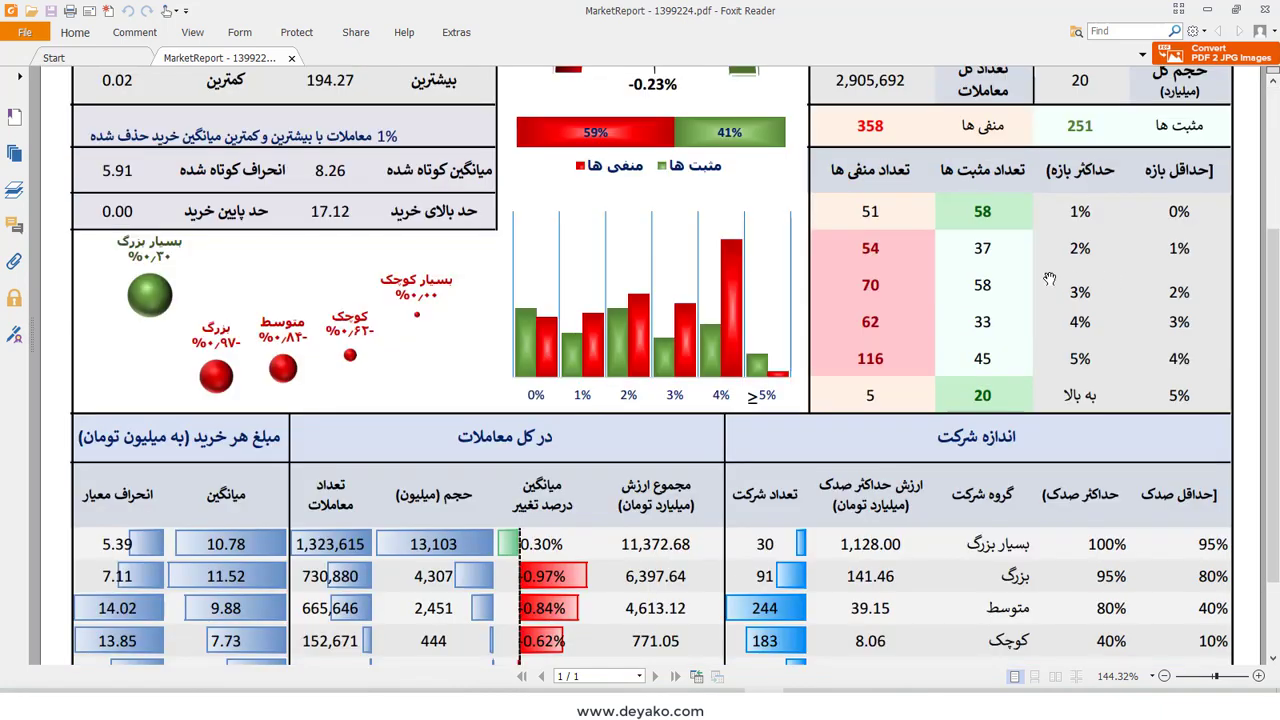
pyautogui.scroll(5, 1046, 280)
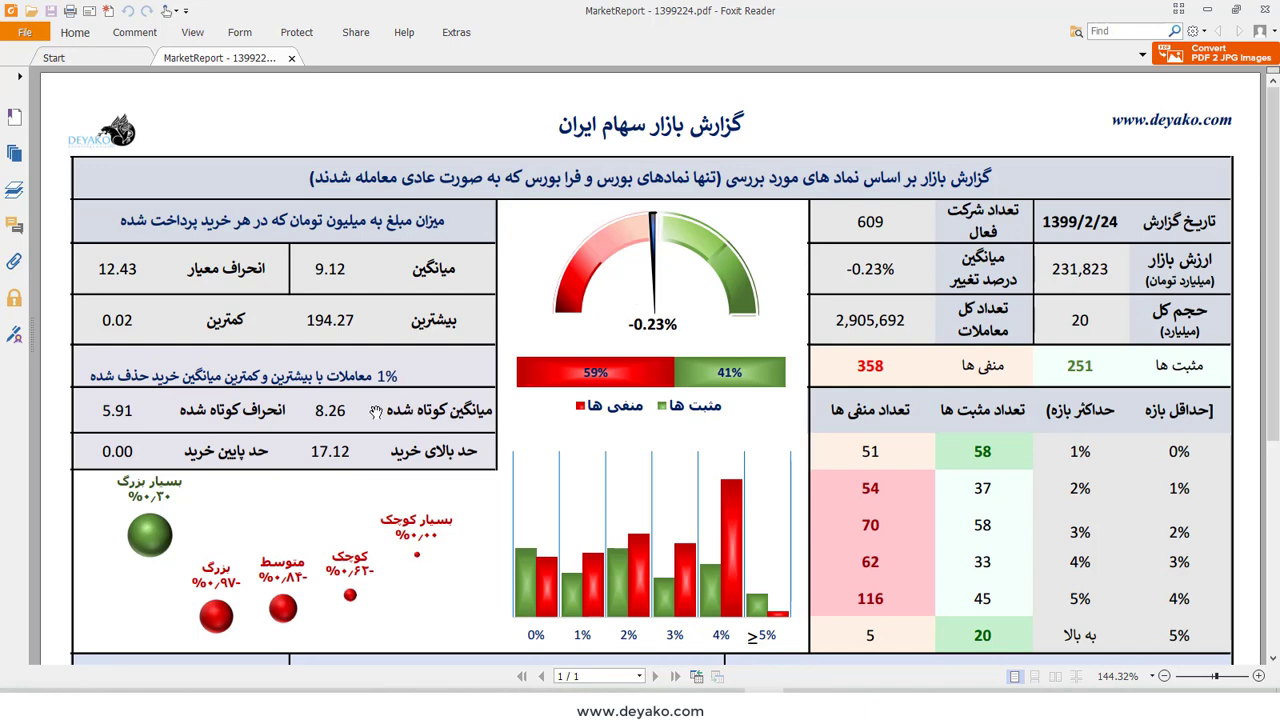
pyautogui.scroll(-6, 652, 264)
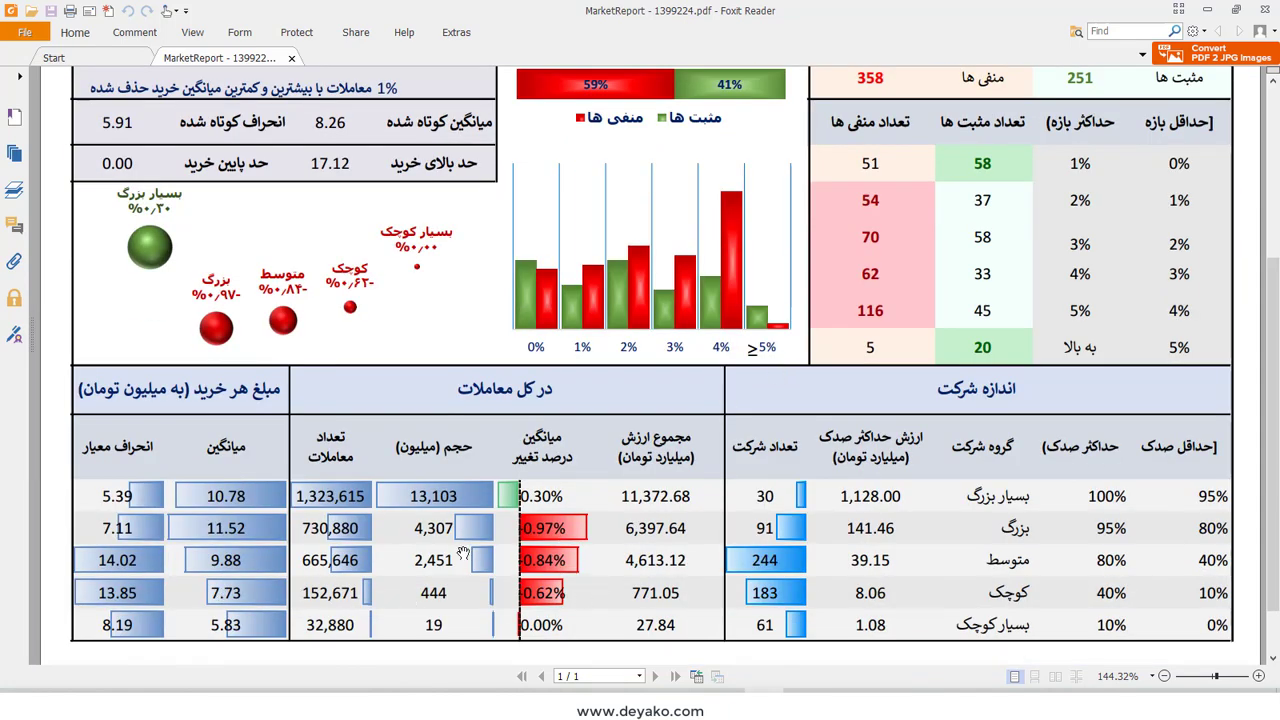
pyautogui.scroll(-1, 600, 515)
pyautogui.scroll(5, 710, 465)
pyautogui.scroll(2, 818, 452)
pyautogui.scroll(-5, 818, 452)
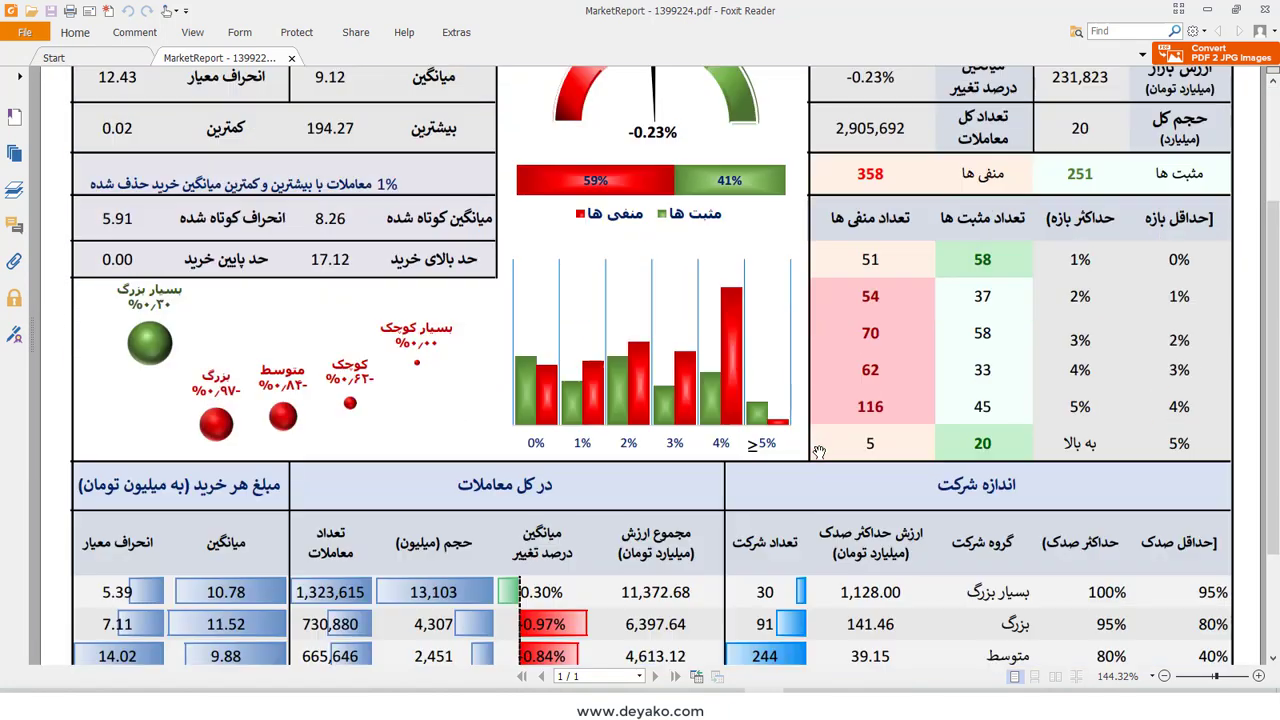
pyautogui.scroll(-4, 818, 452)
pyautogui.scroll(7, 814, 442)
pyautogui.scroll(1, 814, 442)
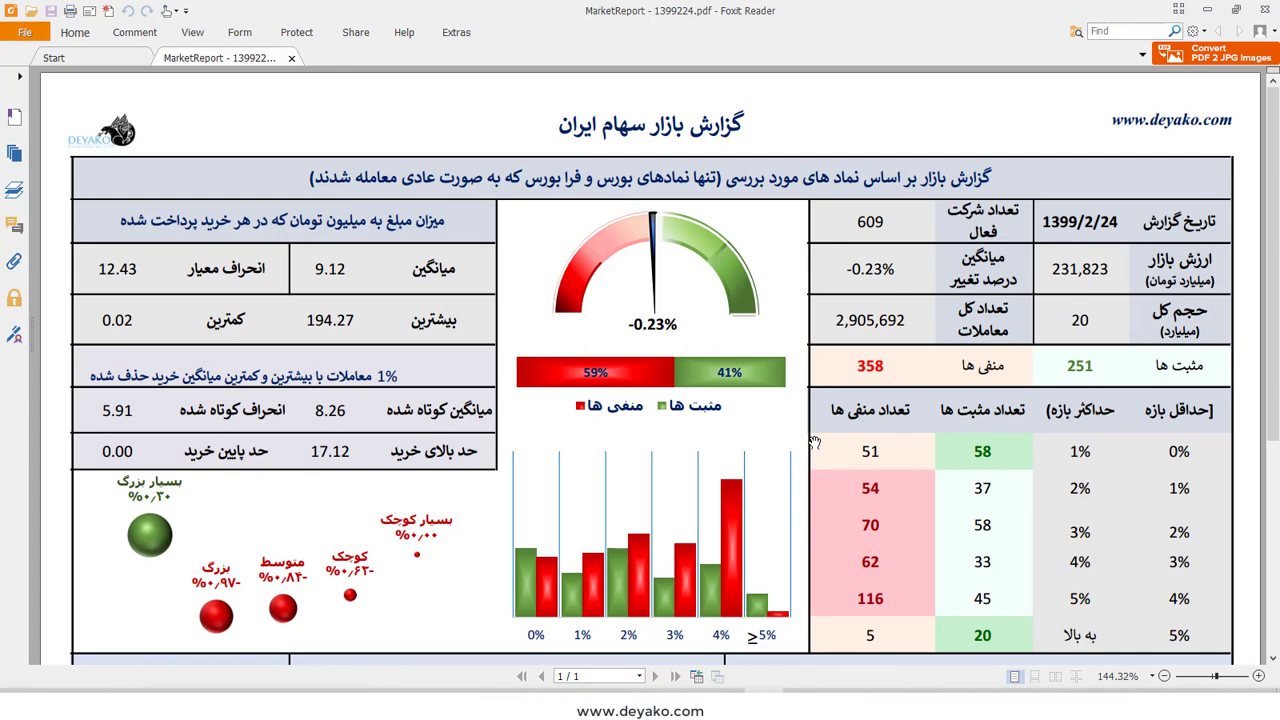
pyautogui.hotkey('alt', 'Tab')
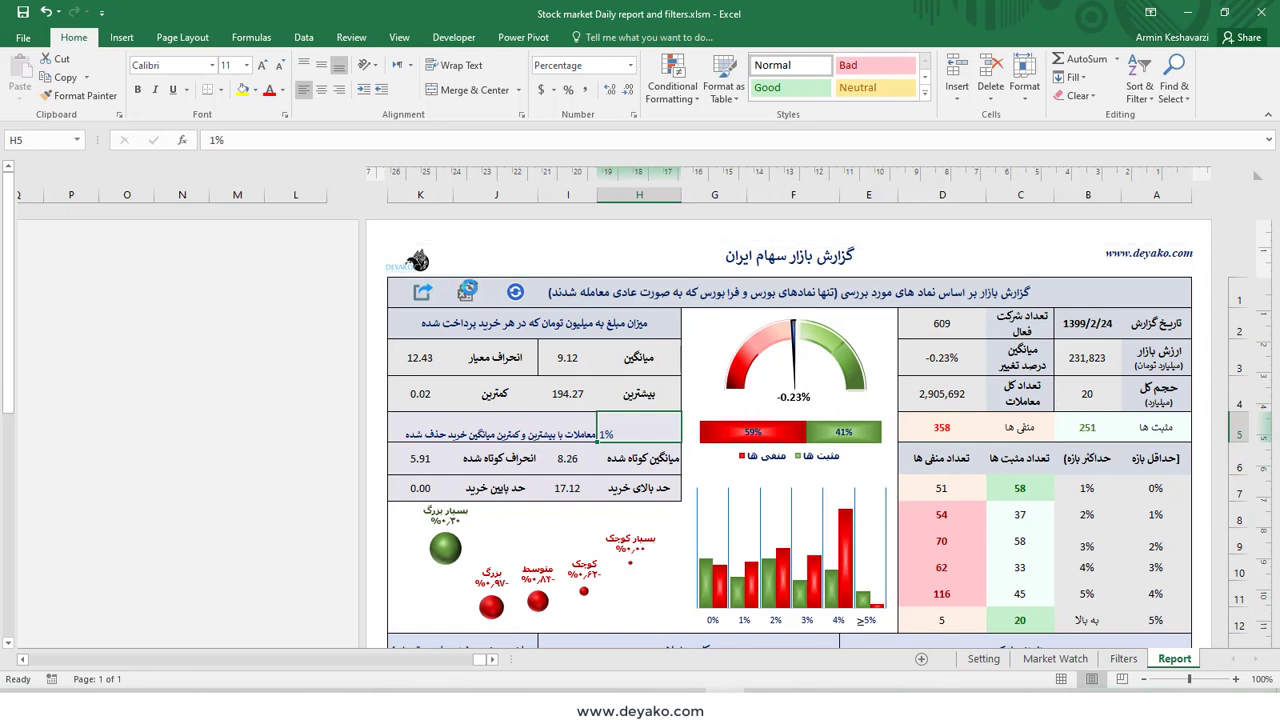
# Step: Save the workbook as MarketReport - 1399224.xlsm in Daily stock report and filters > Saved Reports
pyautogui.click(467, 290)
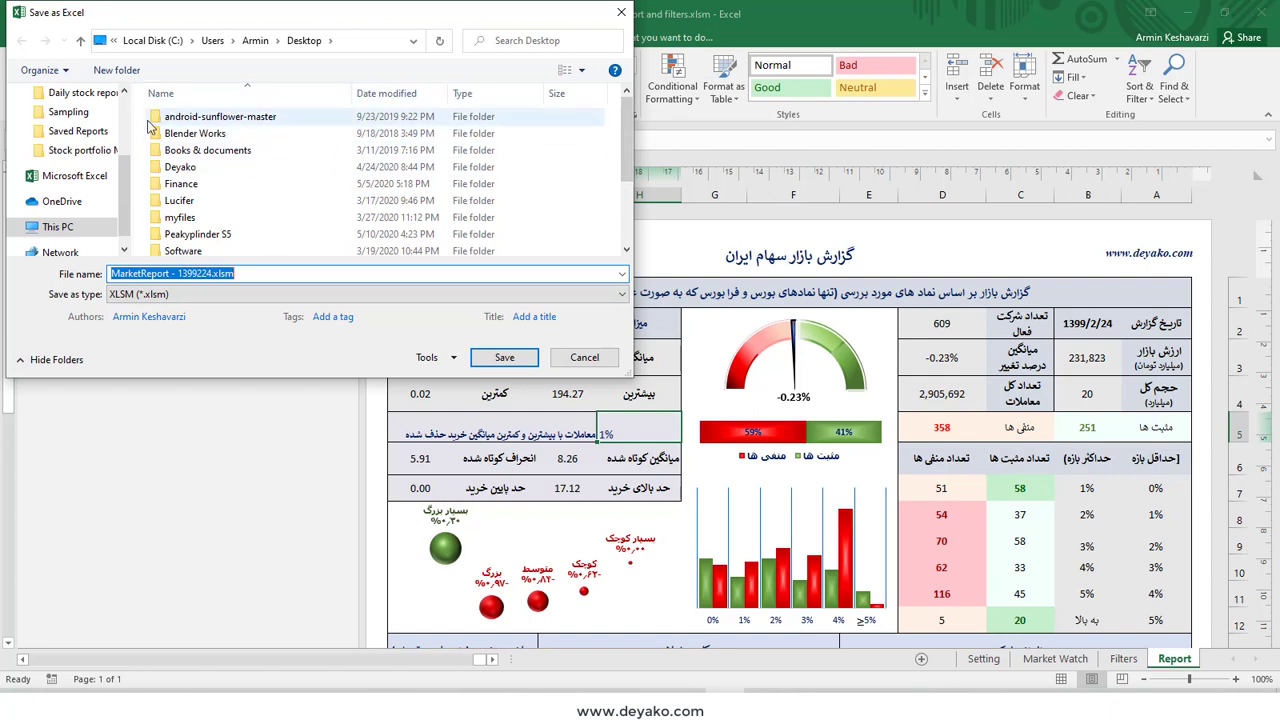
pyautogui.scroll(3, 70, 200)
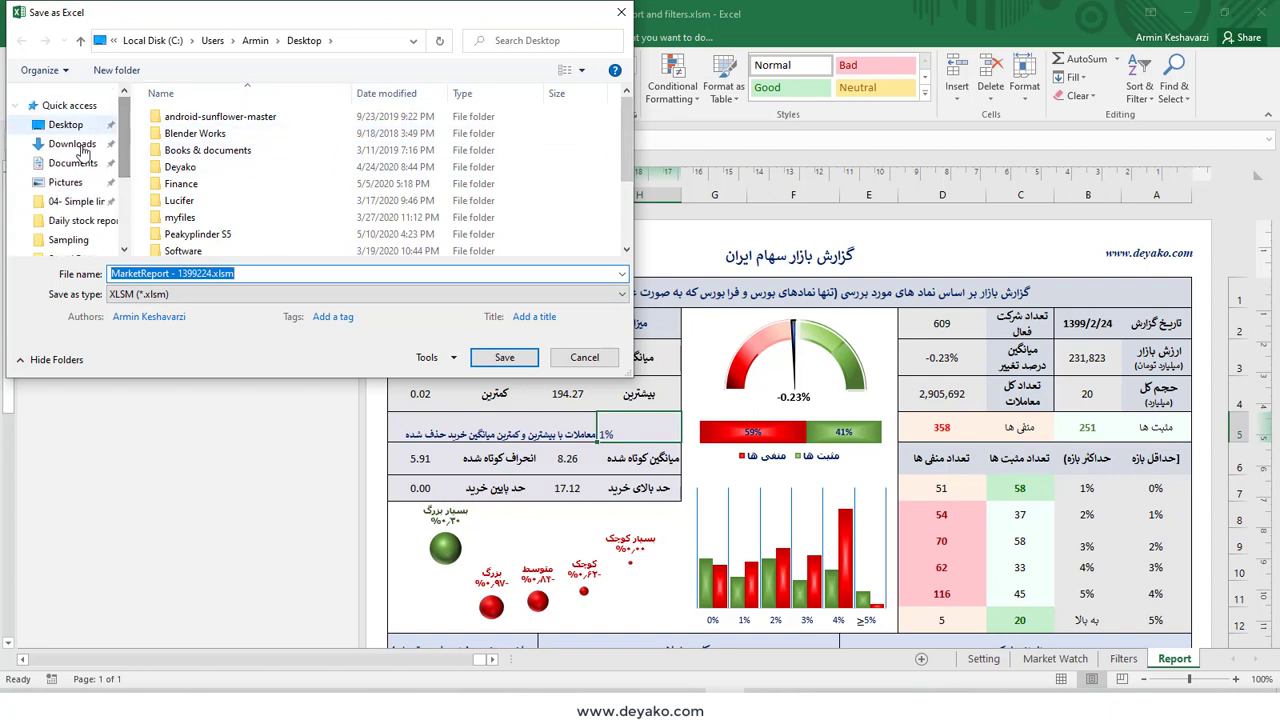
pyautogui.click(88, 221)
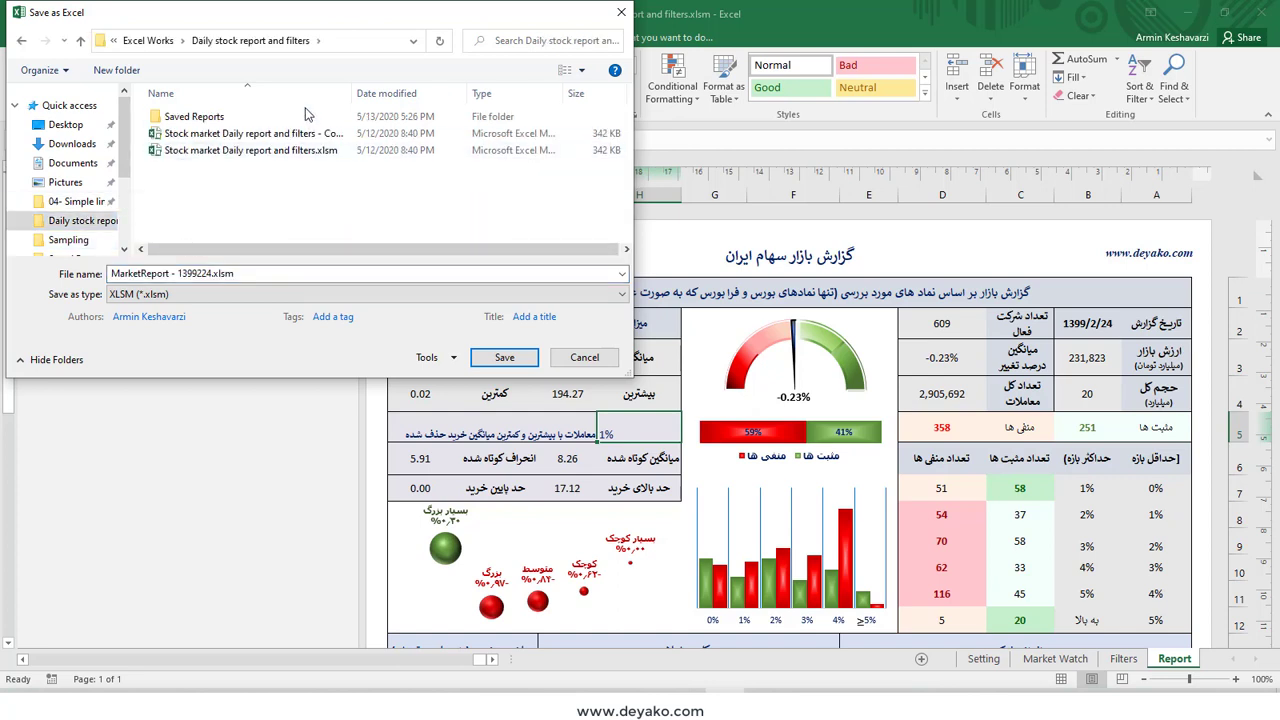
pyautogui.doubleClick(305, 116)
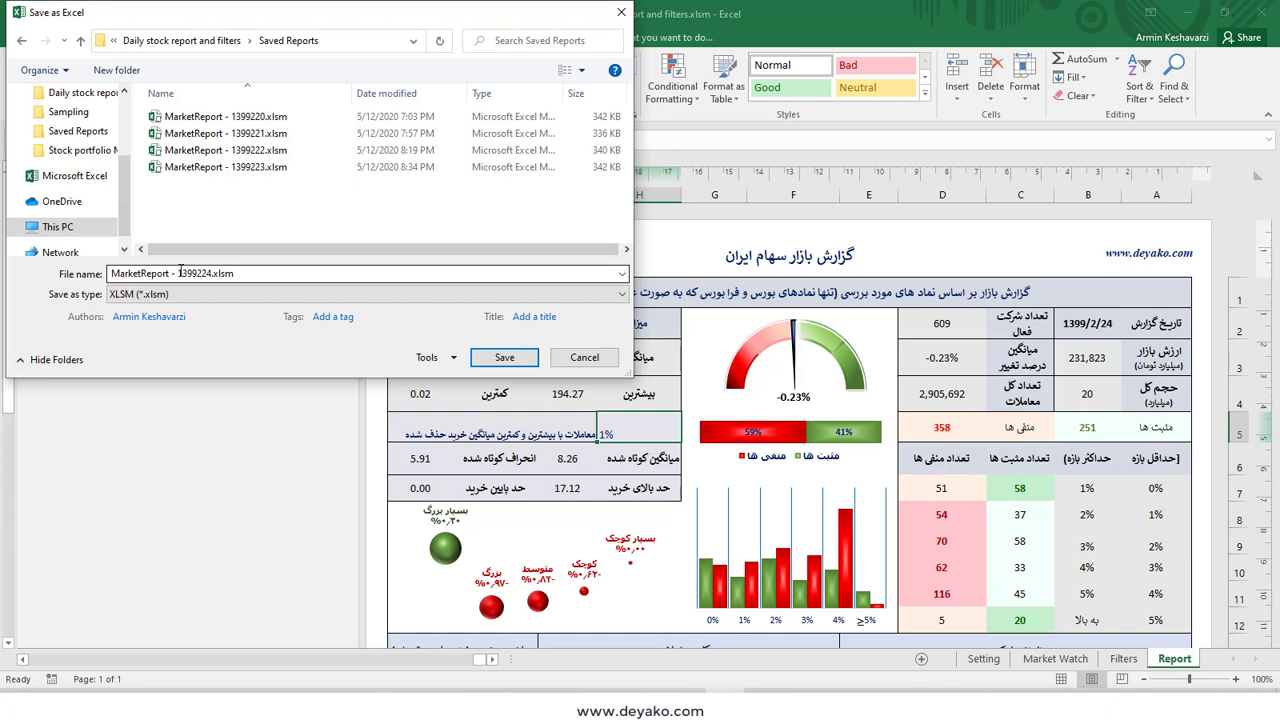
pyautogui.tripleClick(184, 272)
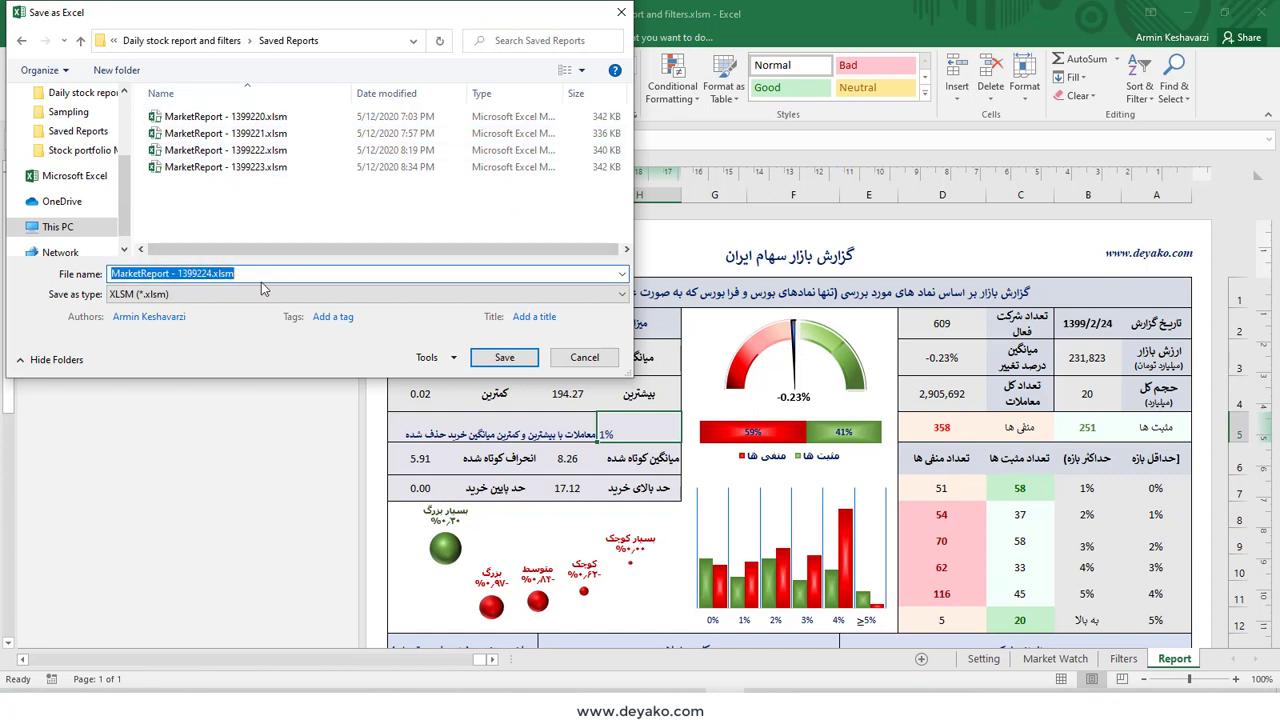
pyautogui.moveTo(212, 274); pyautogui.dragTo(205, 274)
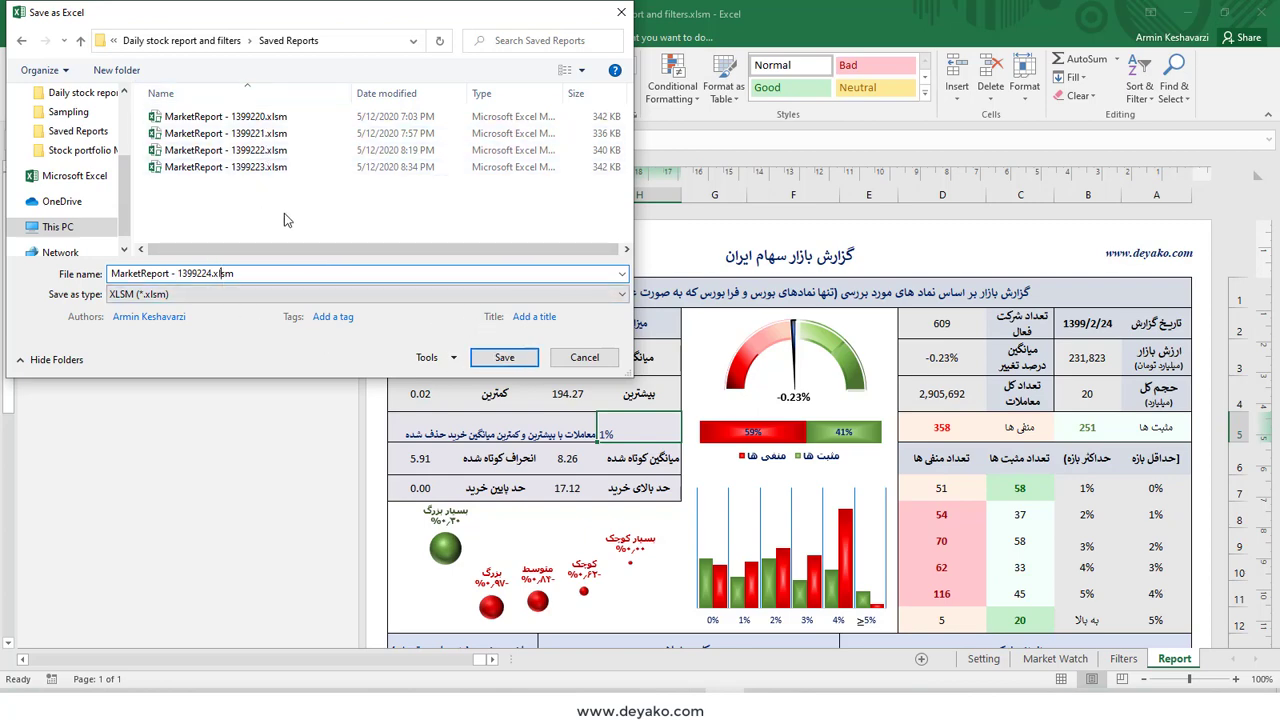
pyautogui.click(501, 362)
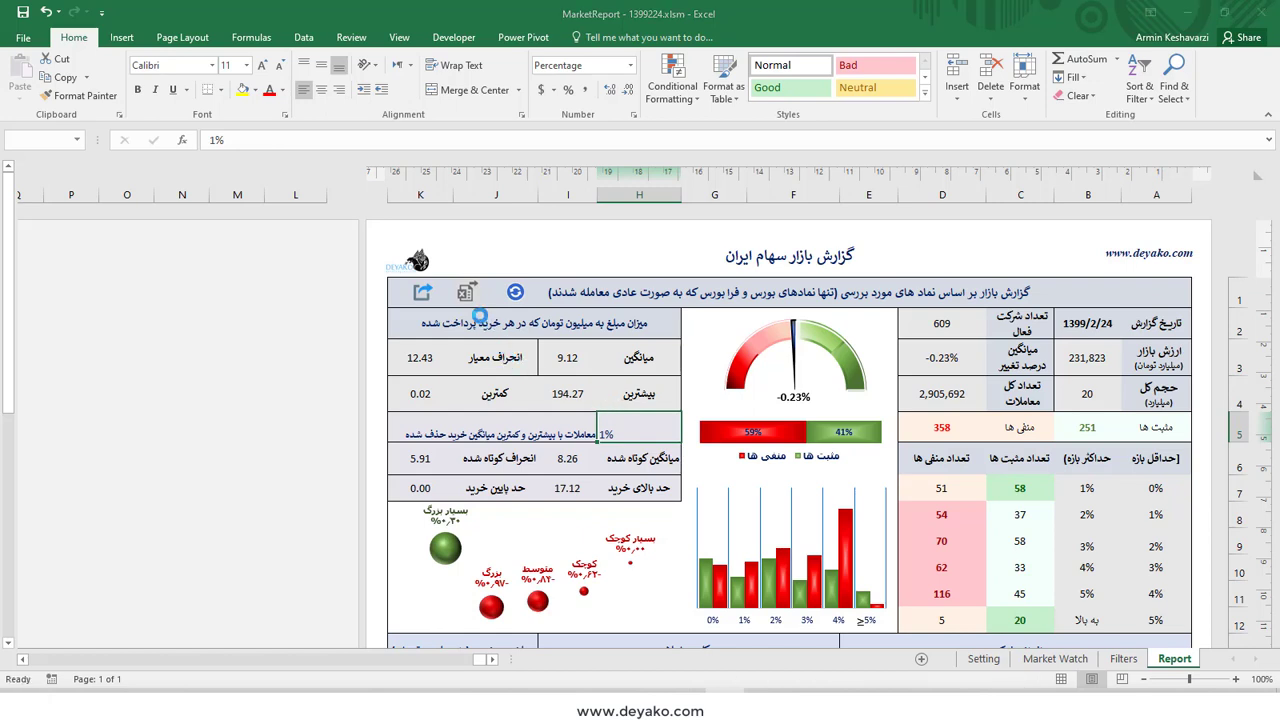
pyautogui.click(661, 402)
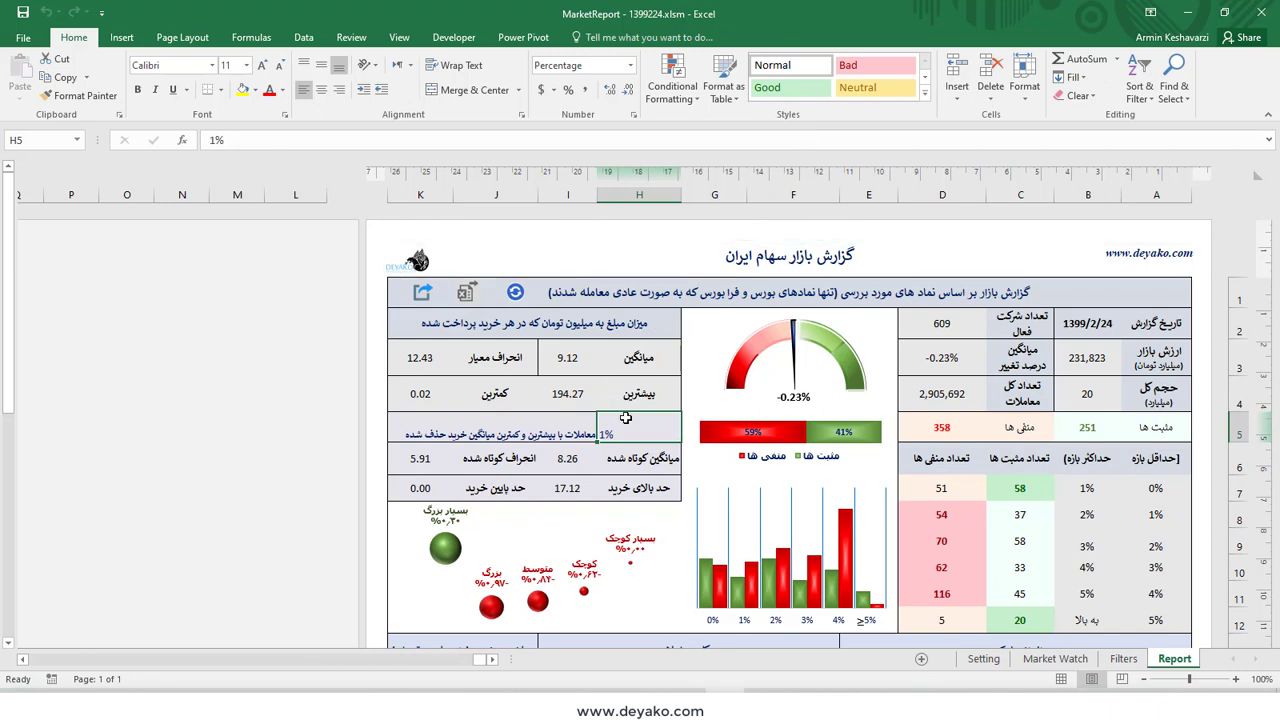
# Step: Set the trimmed-trades percentage in H5 to 3%, then go to the Filters sheet
pyautogui.write('3')
pyautogui.press('Return')
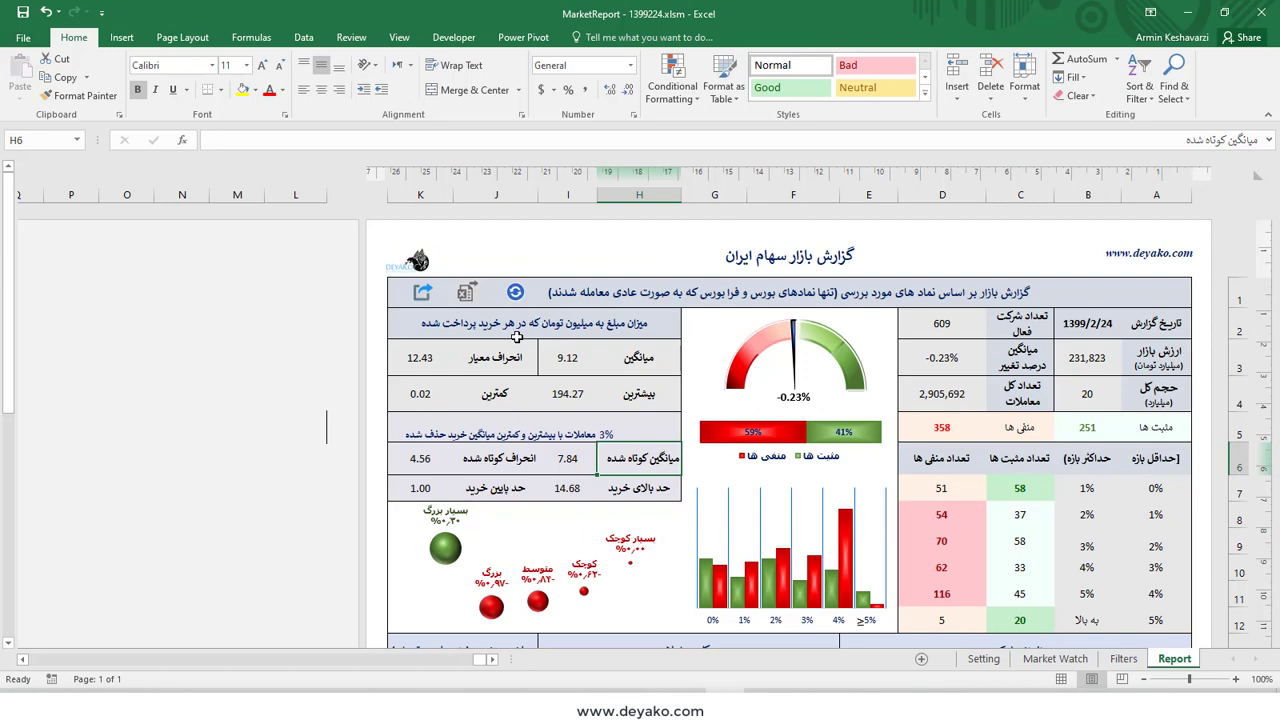
pyautogui.click(1124, 659)
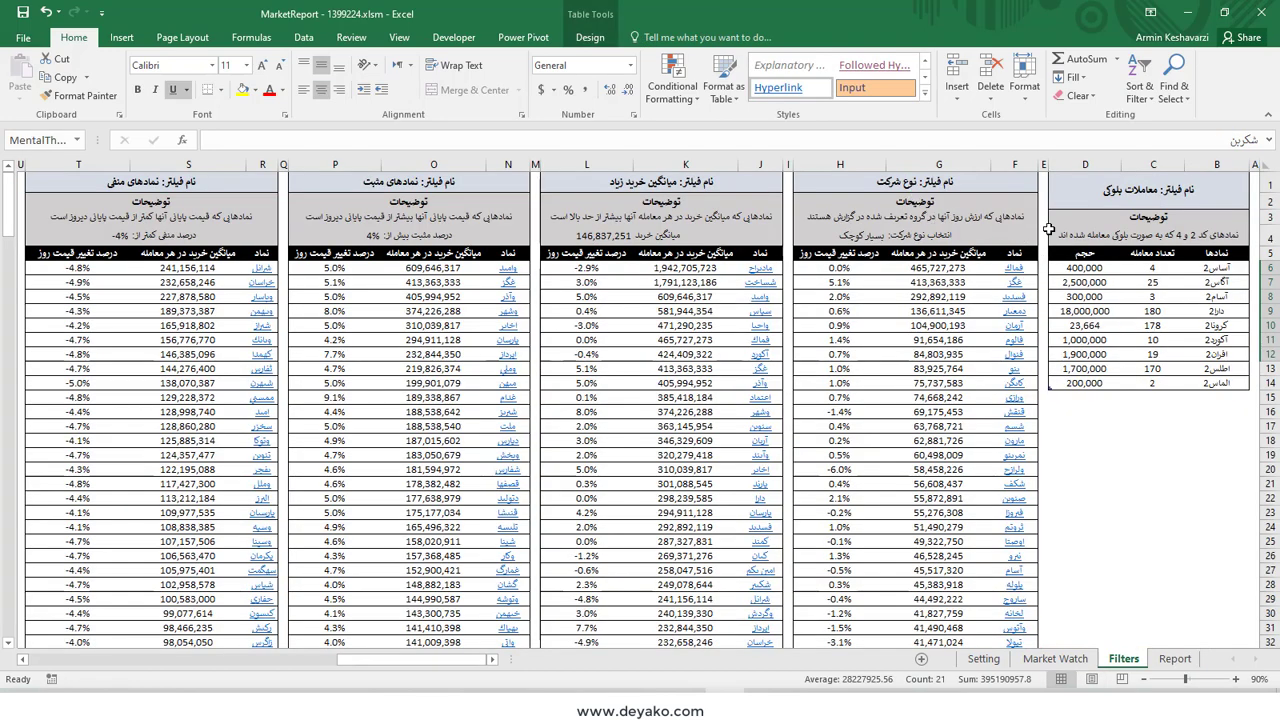
# Step: Set the H4 company-type filter to بسیار بزرگ
pyautogui.click(860, 235)
pyautogui.click(786, 238)
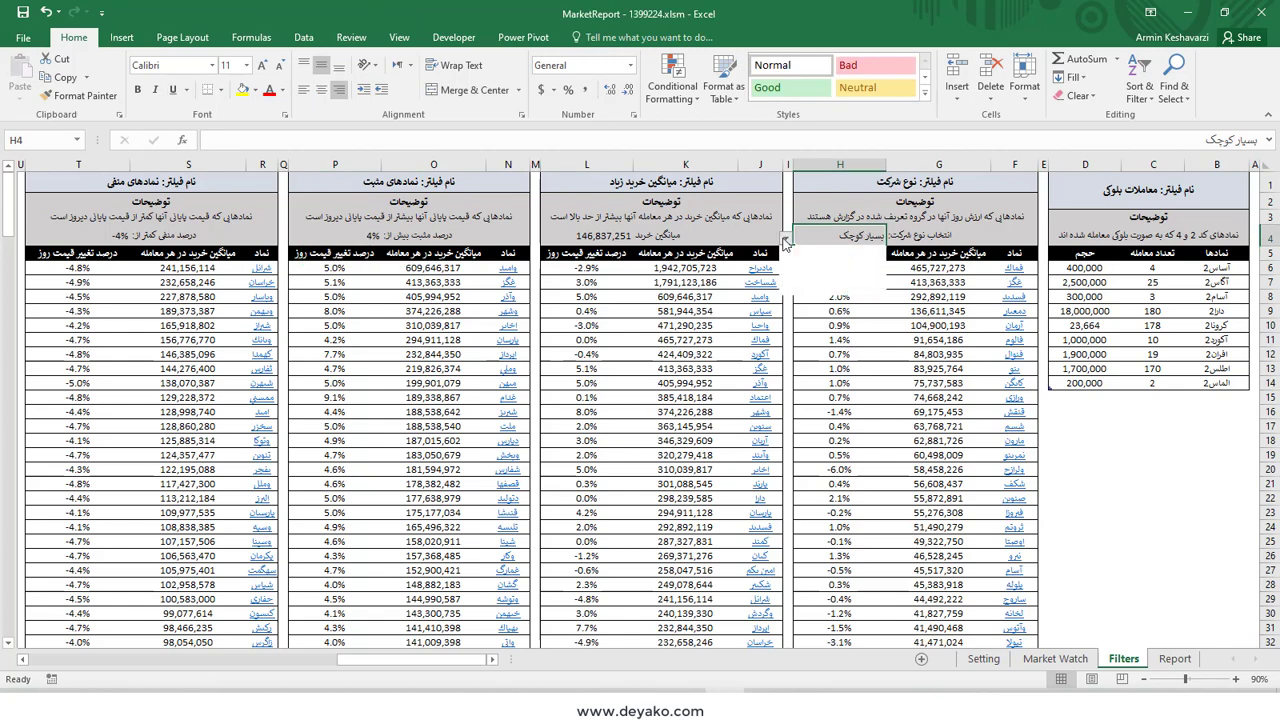
pyautogui.click(848, 251)
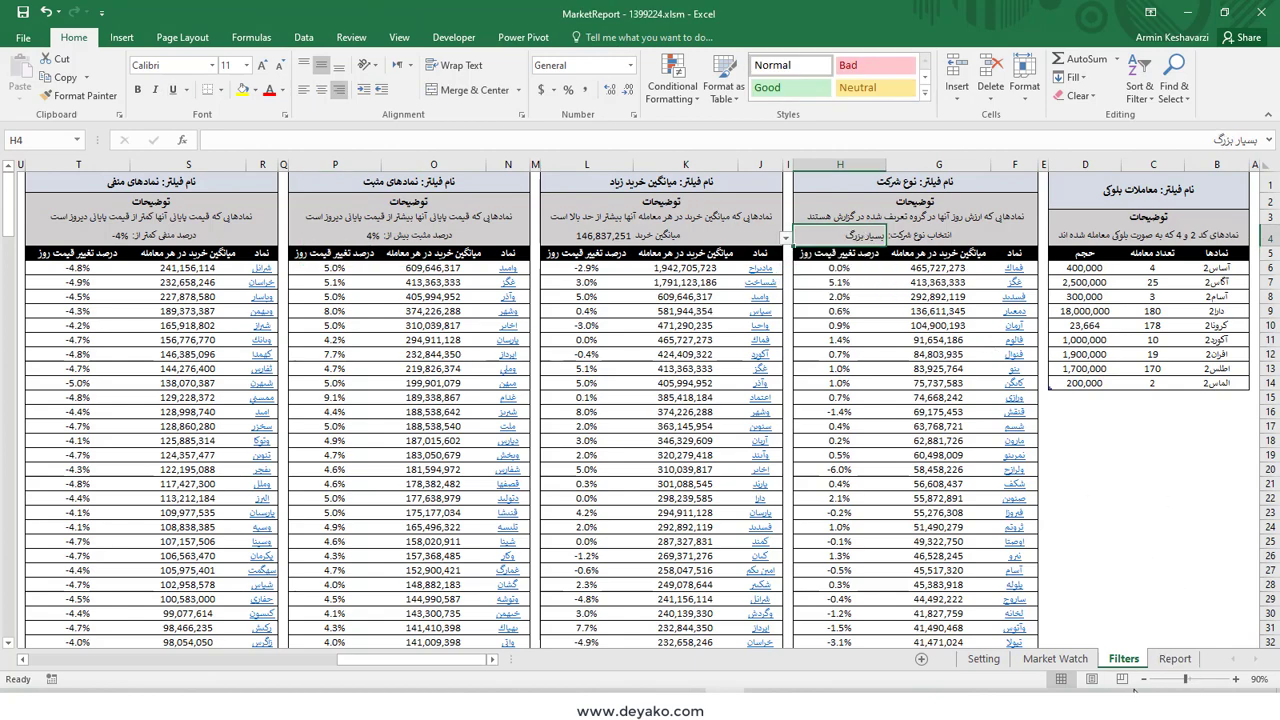
# Step: Compare the Report dashboard with the Filters sheet, ending on Filters
pyautogui.click(1170, 661)
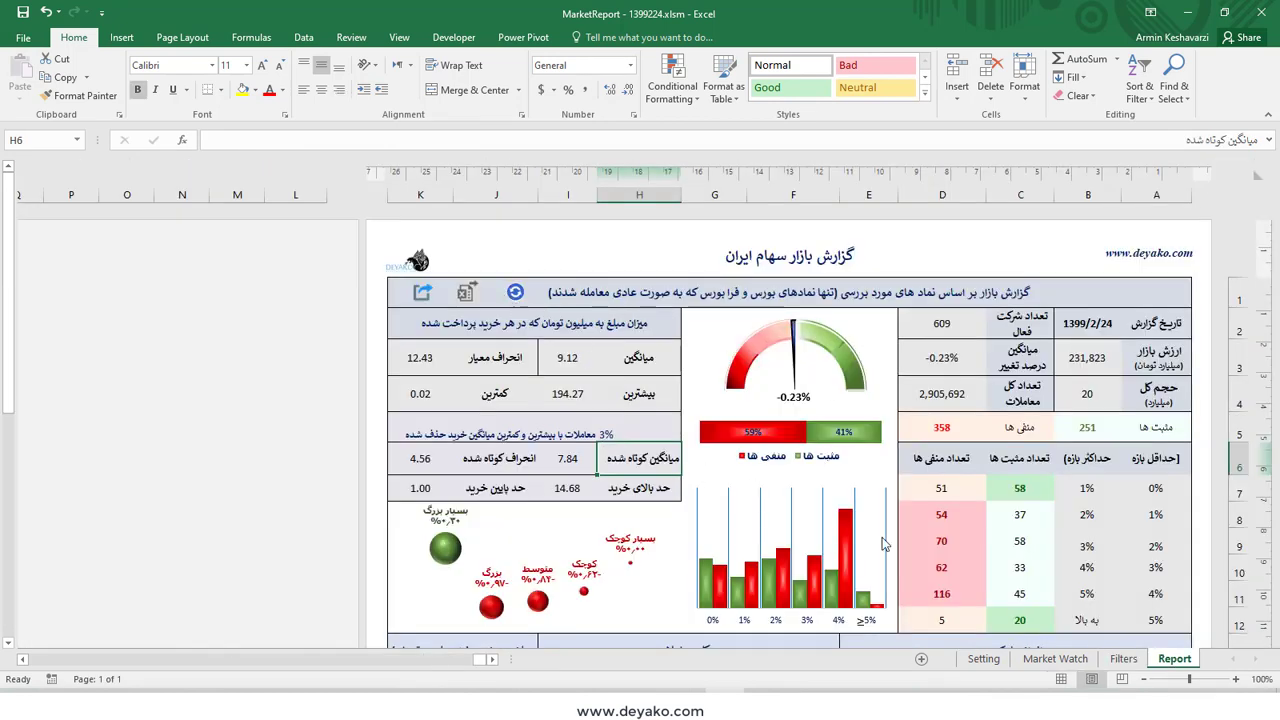
pyautogui.click(1110, 662)
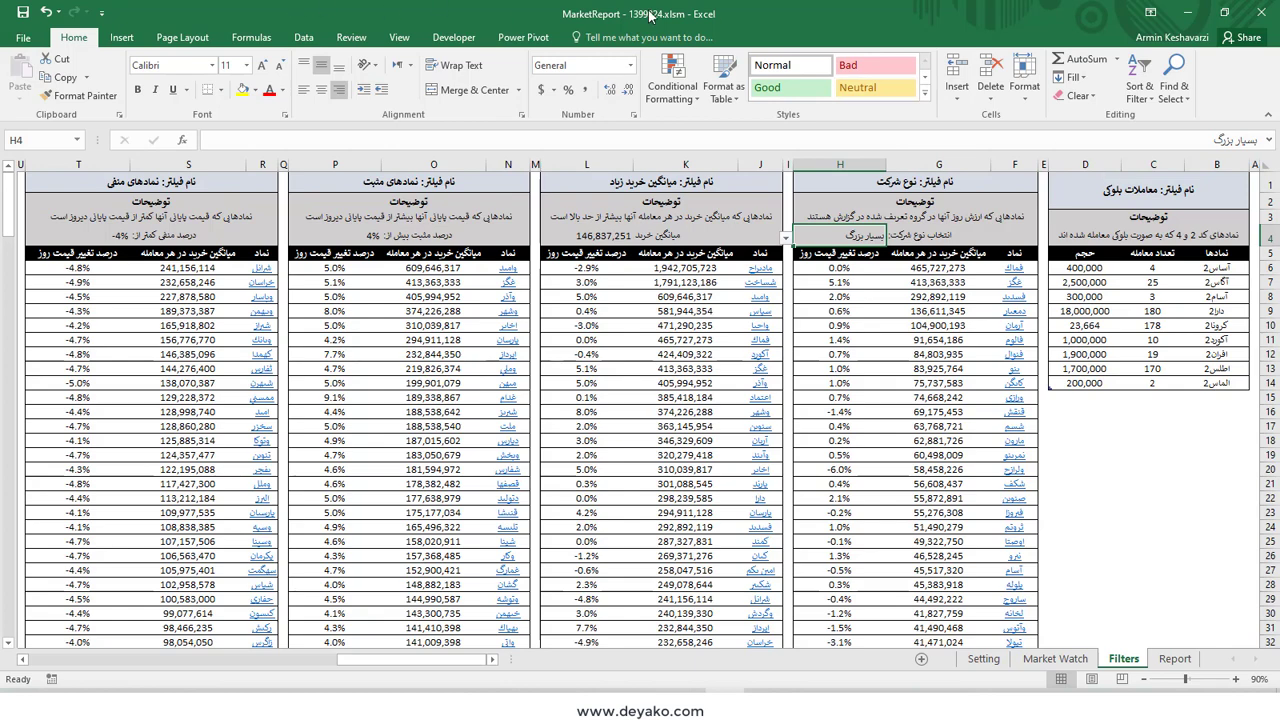
pyautogui.click(1175, 659)
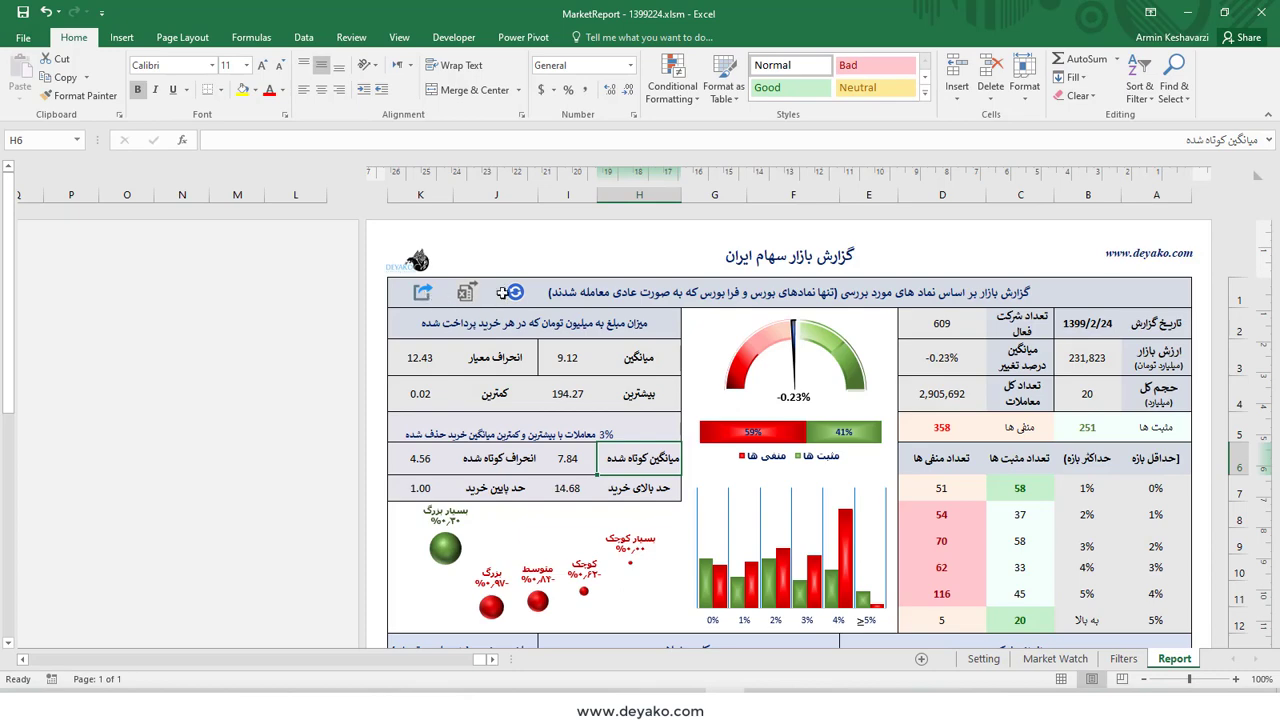
pyautogui.click(1123, 659)
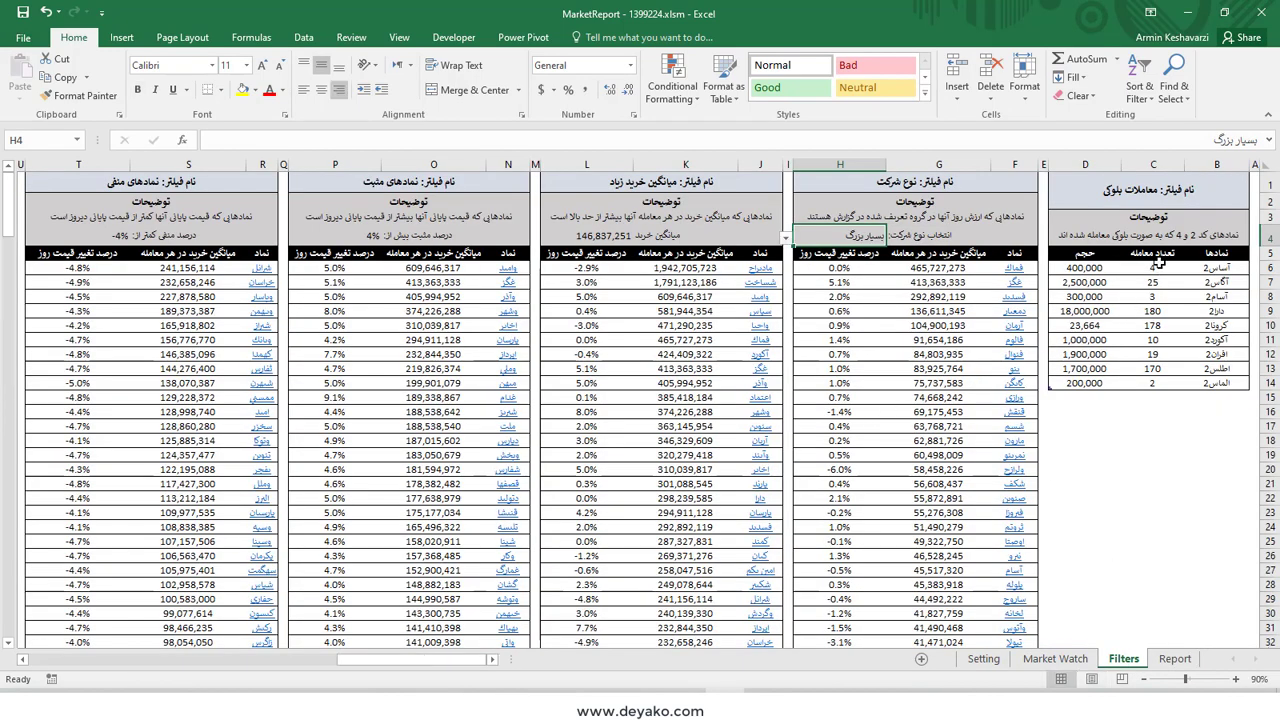
pyautogui.moveTo(1212, 192); pyautogui.dragTo(1193, 364)
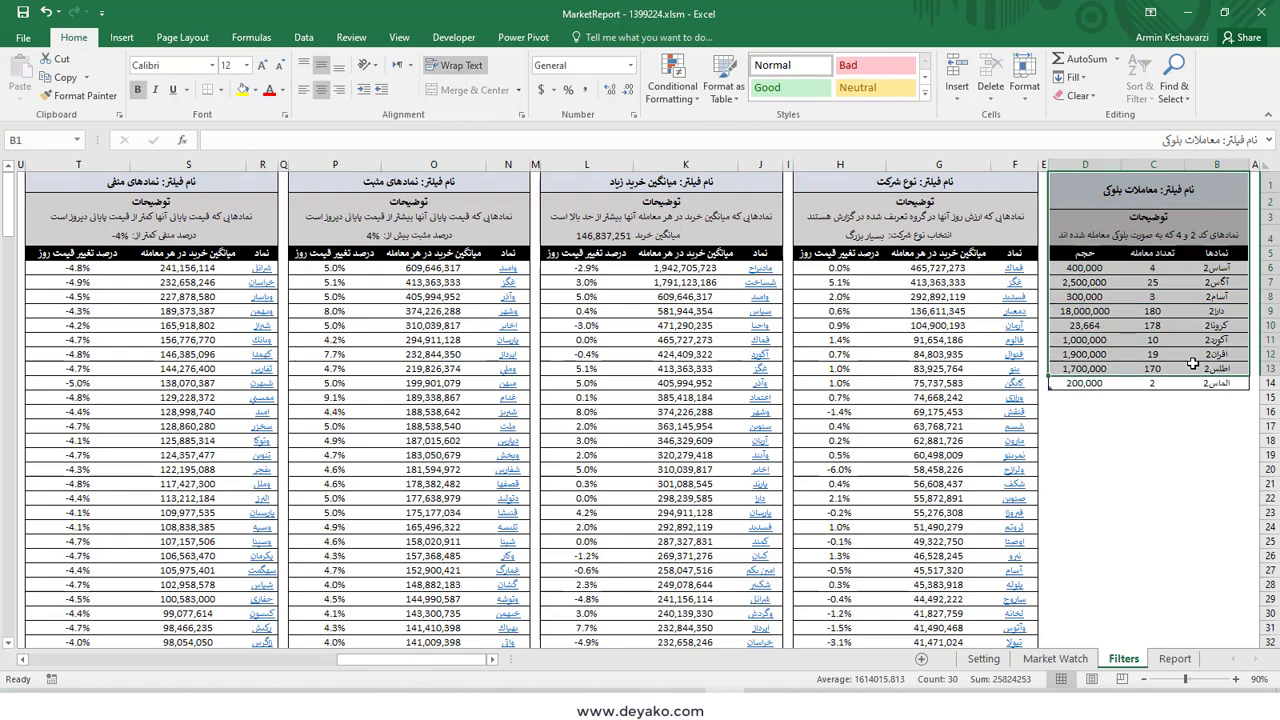
pyautogui.click(1200, 287)
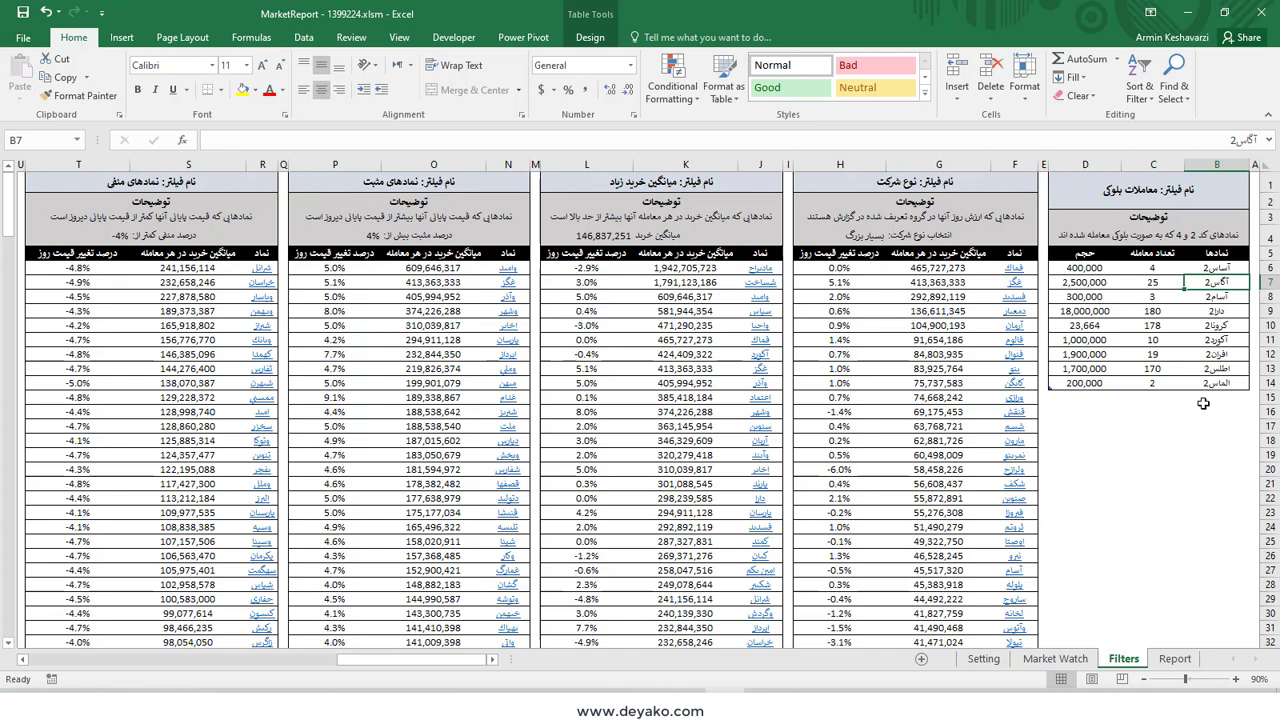
pyautogui.click(1218, 354)
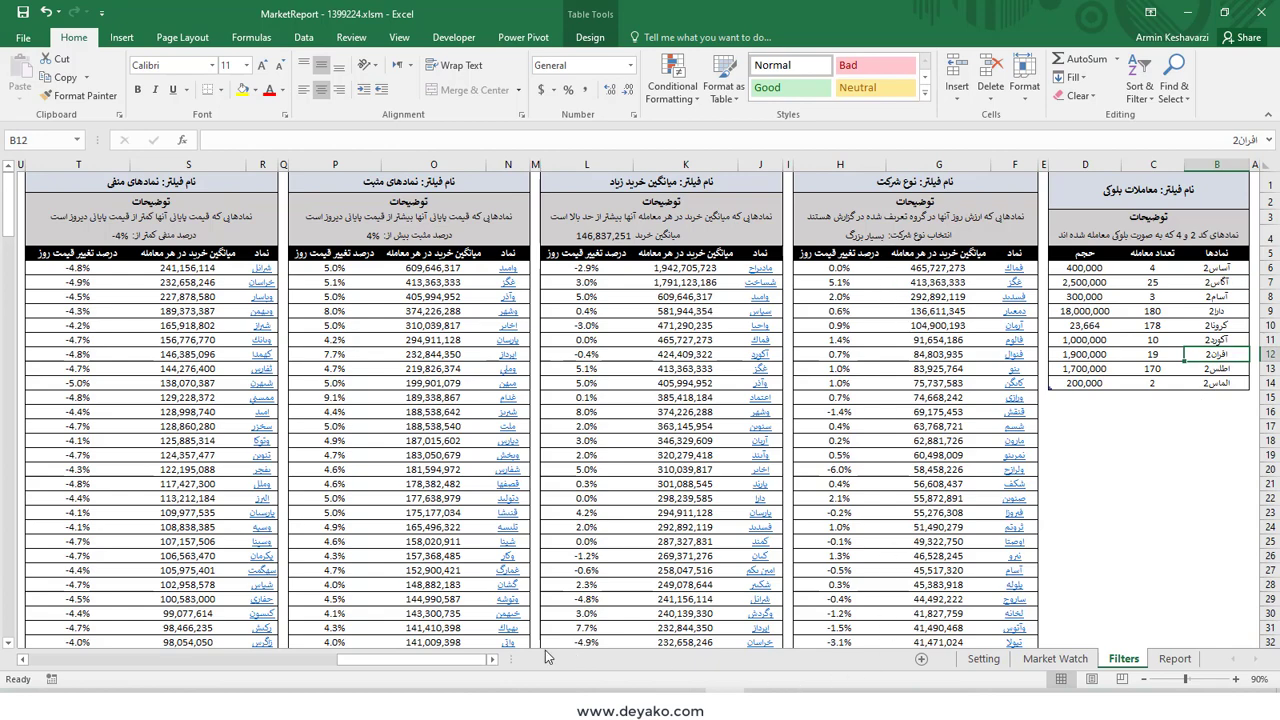
pyautogui.moveTo(450, 660)
pyautogui.mouseDown()
pyautogui.moveTo(317, 654)
pyautogui.moveTo(182, 680)
pyautogui.moveTo(530, 683)
pyautogui.mouseUp()
# Step: Check L4's formula and try the H4 filter with بزرگ and بسیار کوچک
pyautogui.click(852, 233)
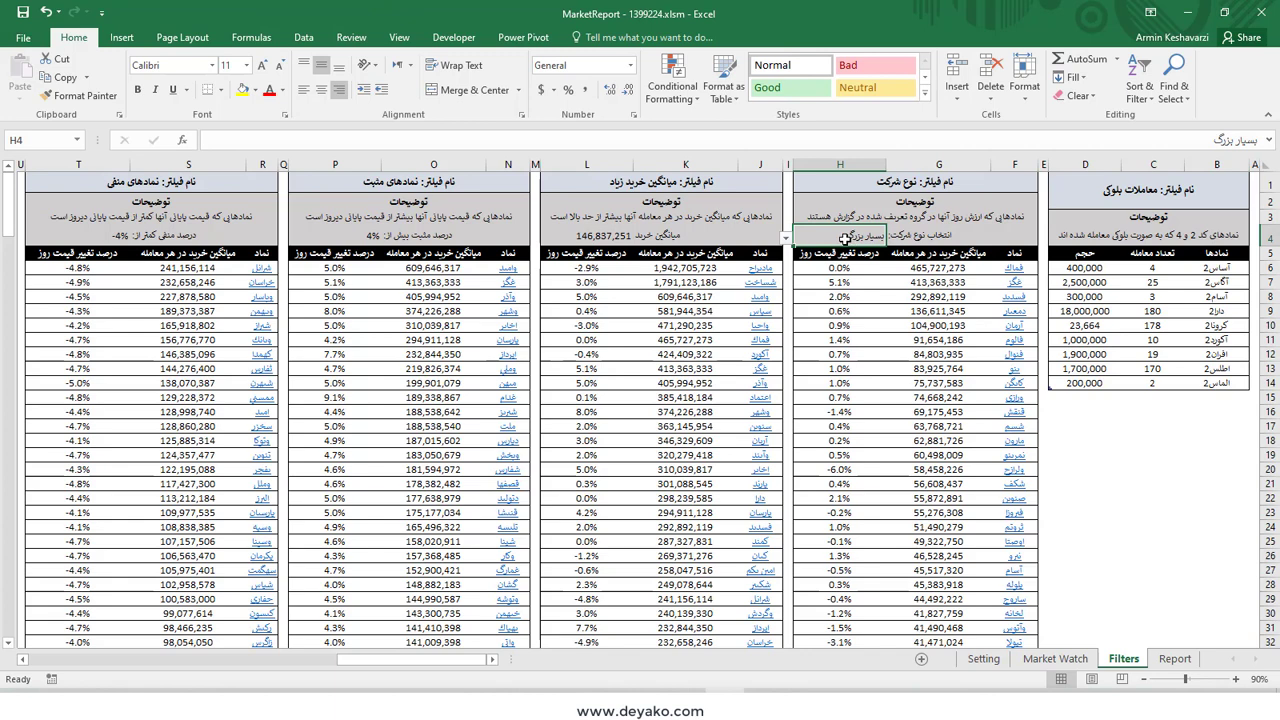
pyautogui.click(601, 233)
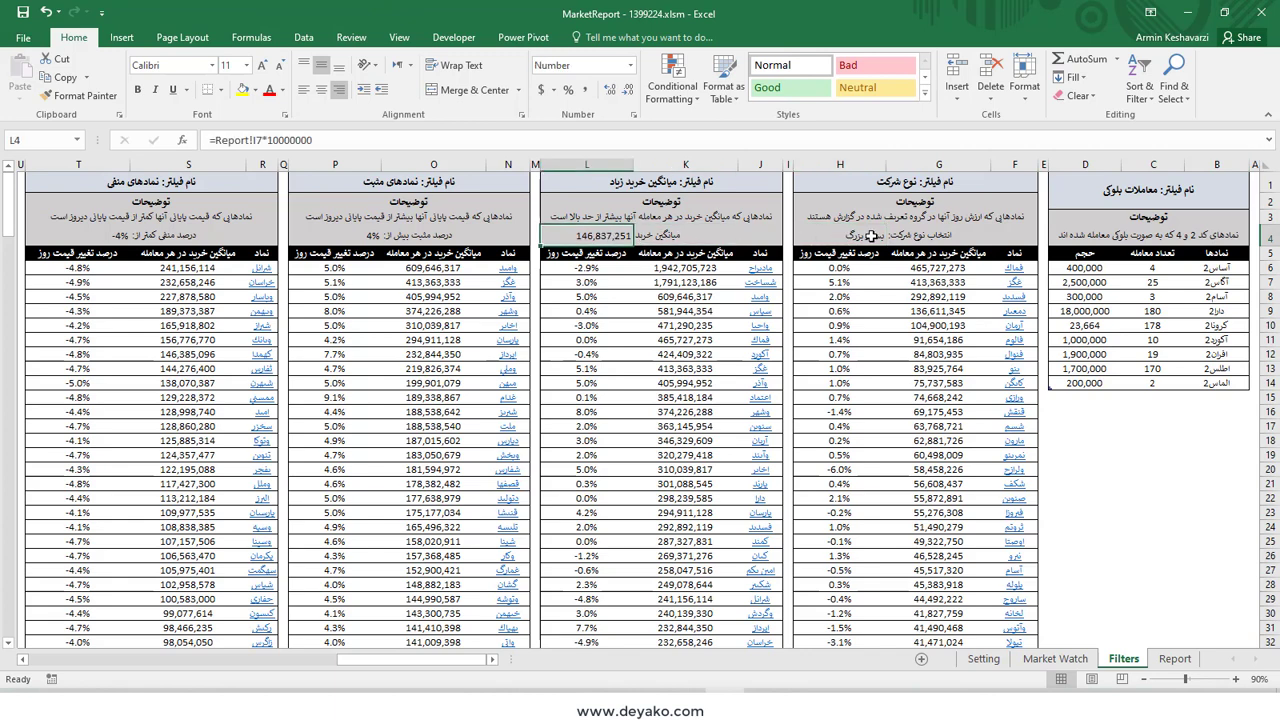
pyautogui.click(866, 237)
pyautogui.click(786, 238)
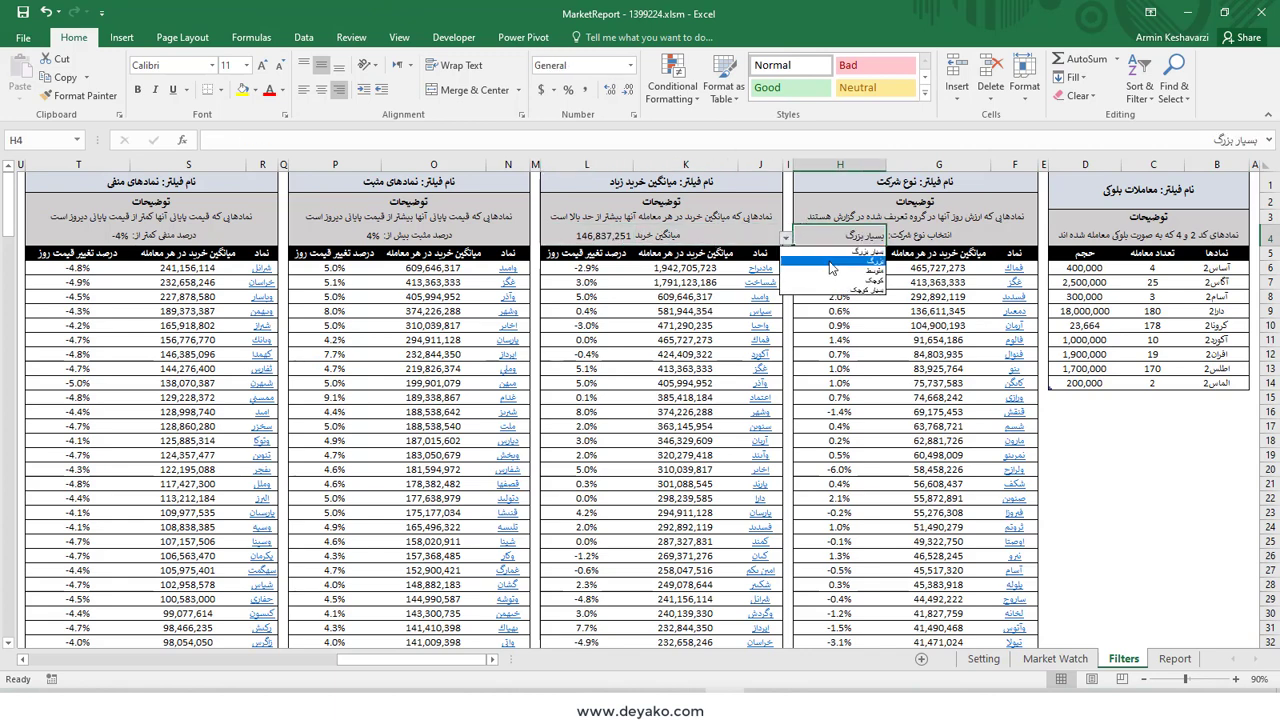
pyautogui.click(836, 266)
pyautogui.click(786, 238)
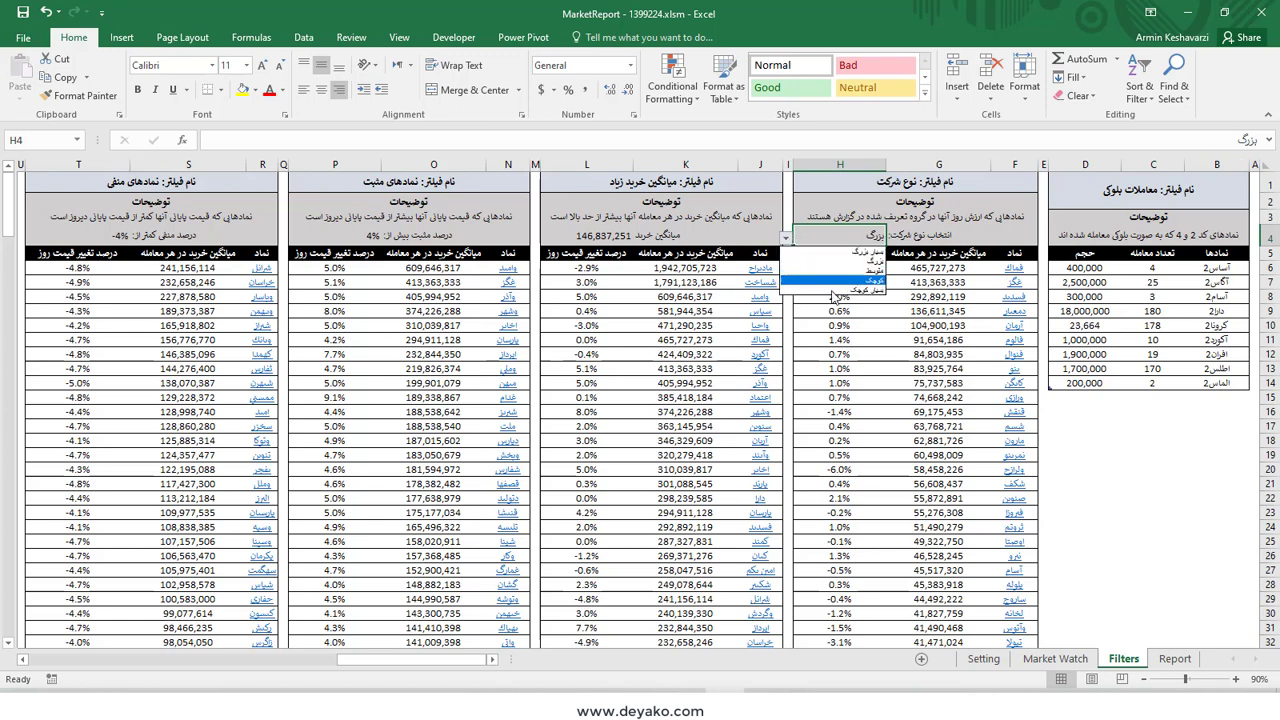
pyautogui.click(834, 290)
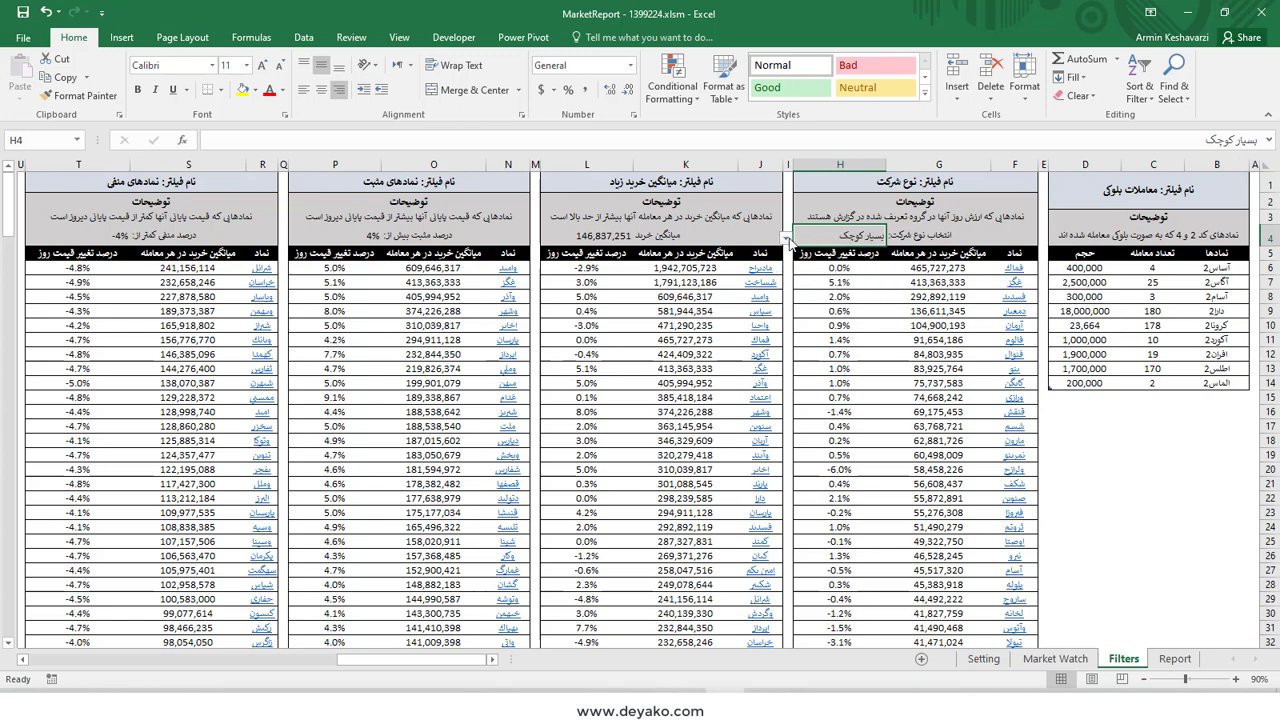
pyautogui.click(786, 238)
pyautogui.click(827, 264)
# Step: Set the H4 filter to بسیار کوچک and open Trade information for the J7 symbol
pyautogui.click(788, 239)
pyautogui.click(830, 289)
pyautogui.click(767, 289)
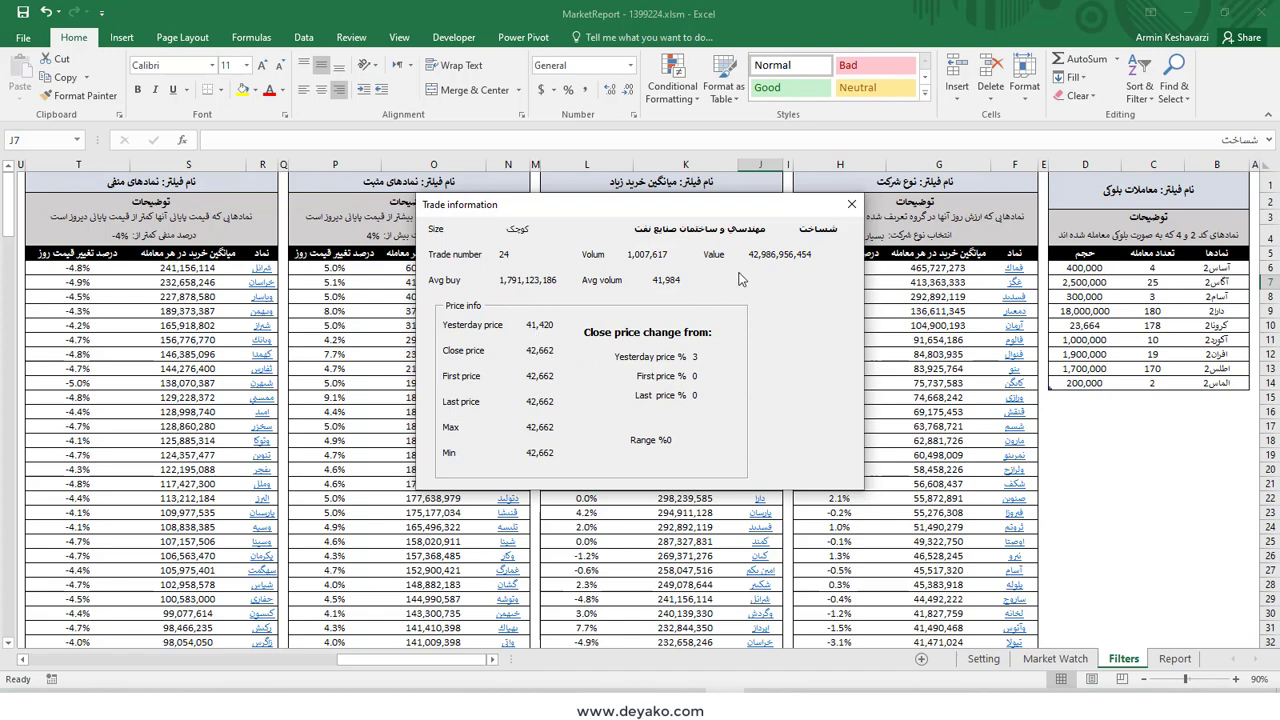
# Step: Close the popup, then review and close the Trade information for دتولید
pyautogui.click(851, 204)
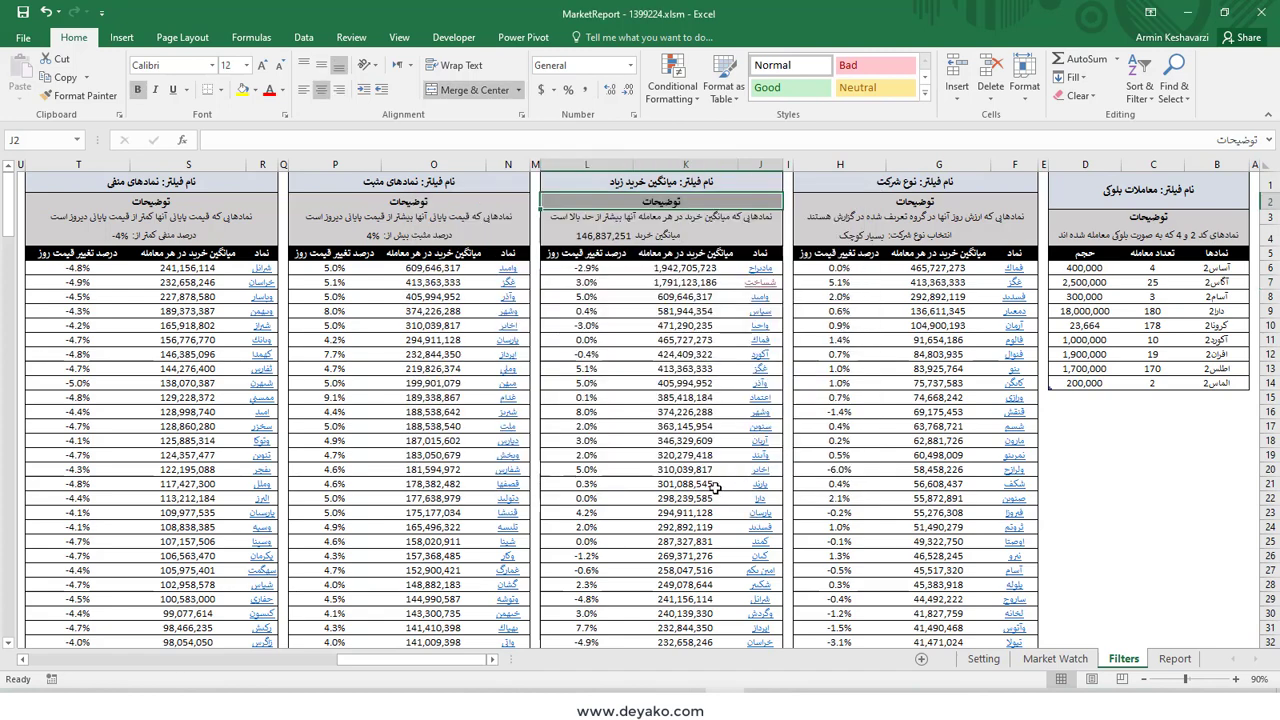
pyautogui.click(510, 499)
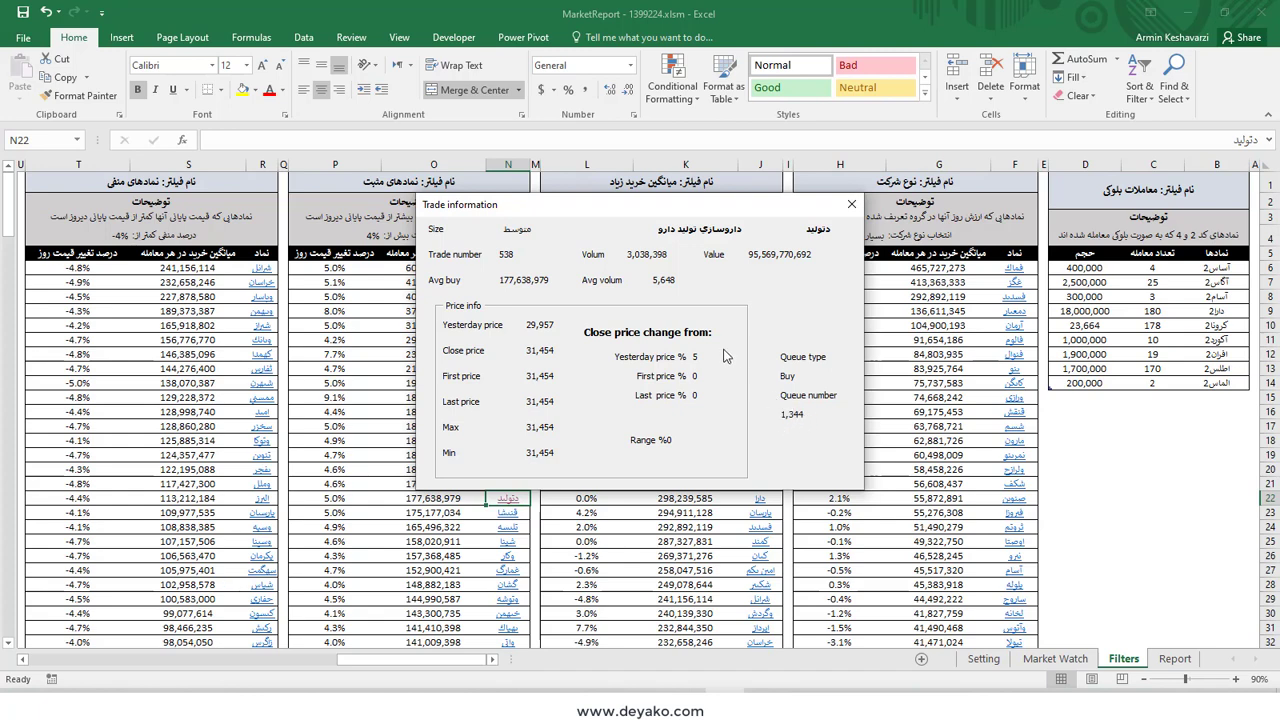
pyautogui.click(851, 204)
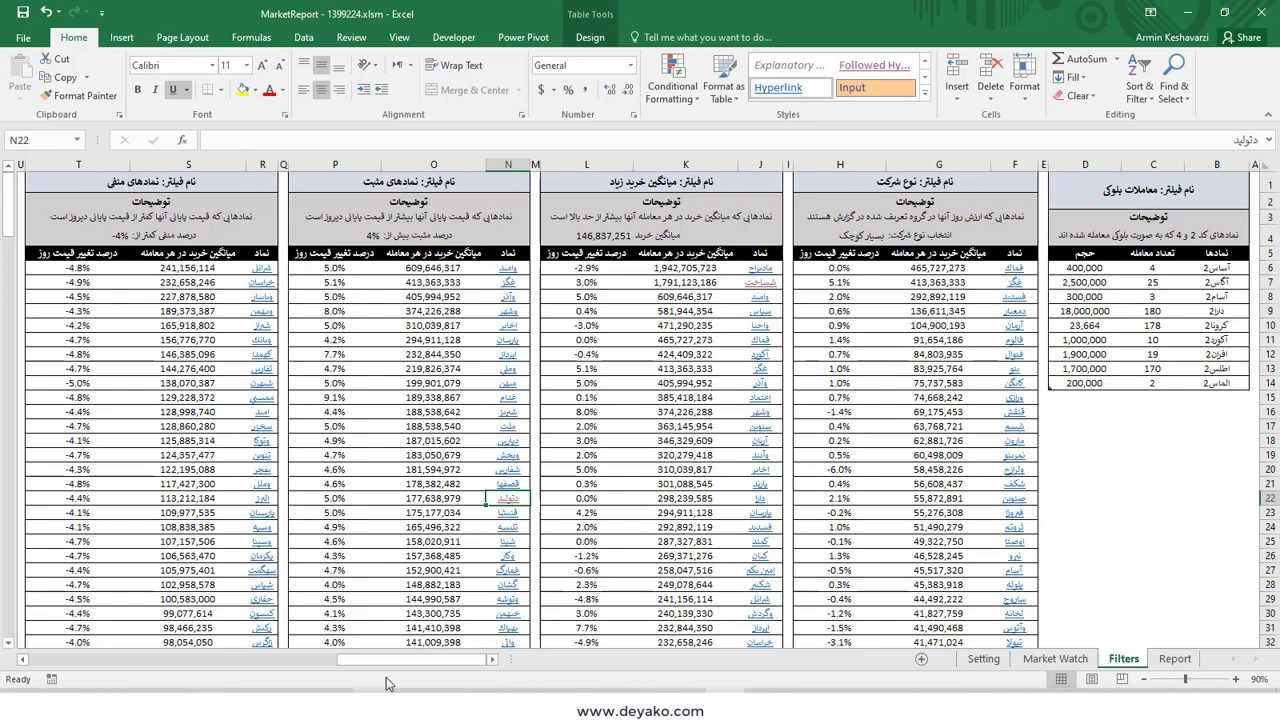
# Step: Review the بارسیان Trade information, check L4's formula, and return to the Report dashboard
pyautogui.click(266, 514)
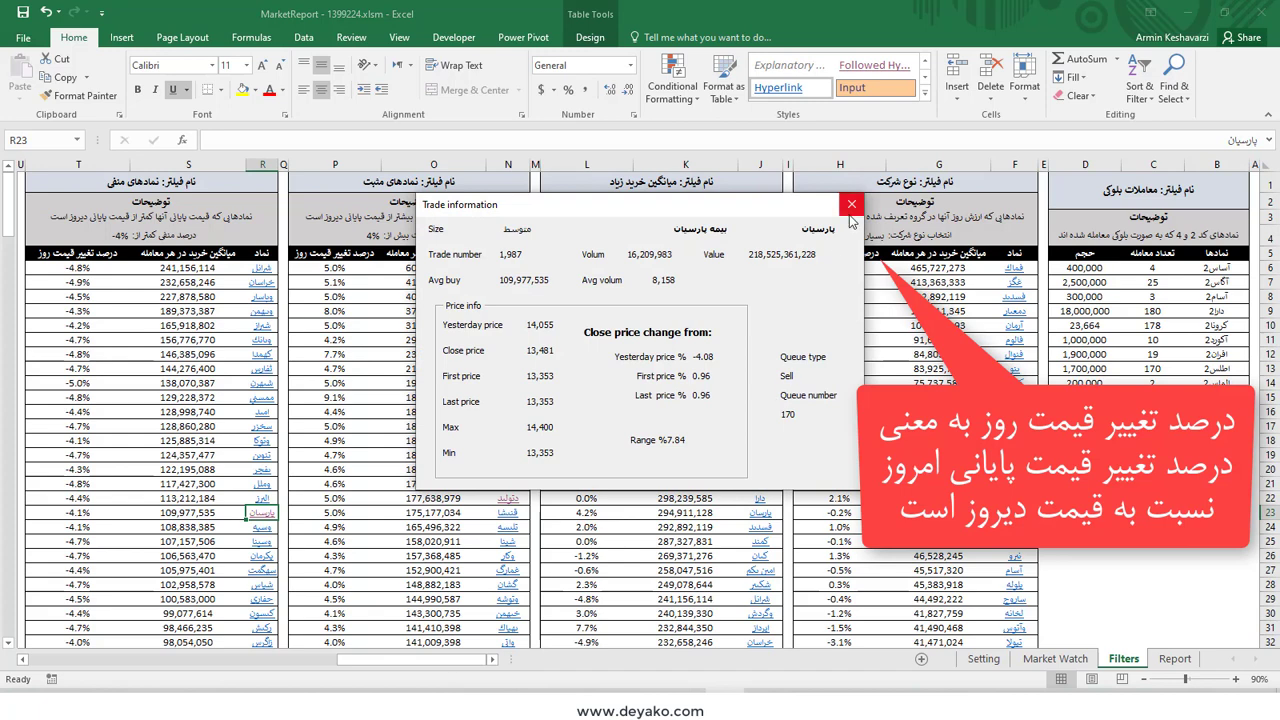
pyautogui.click(851, 204)
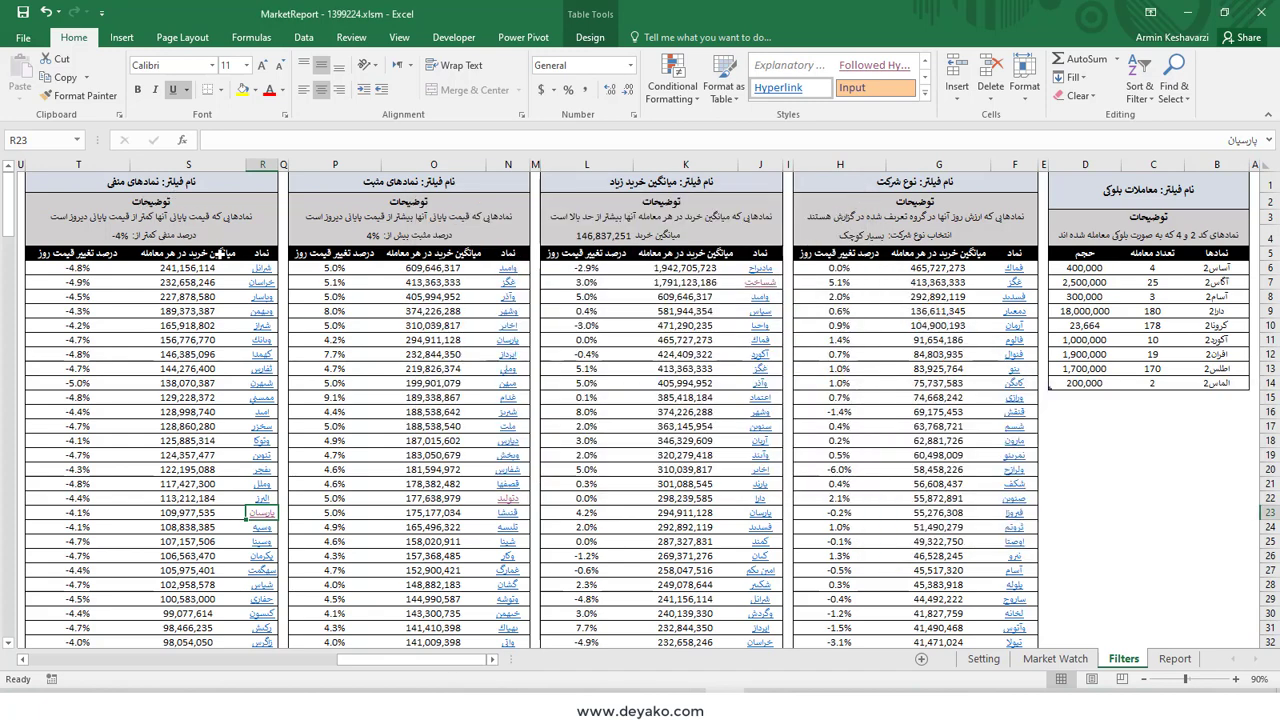
pyautogui.click(585, 239)
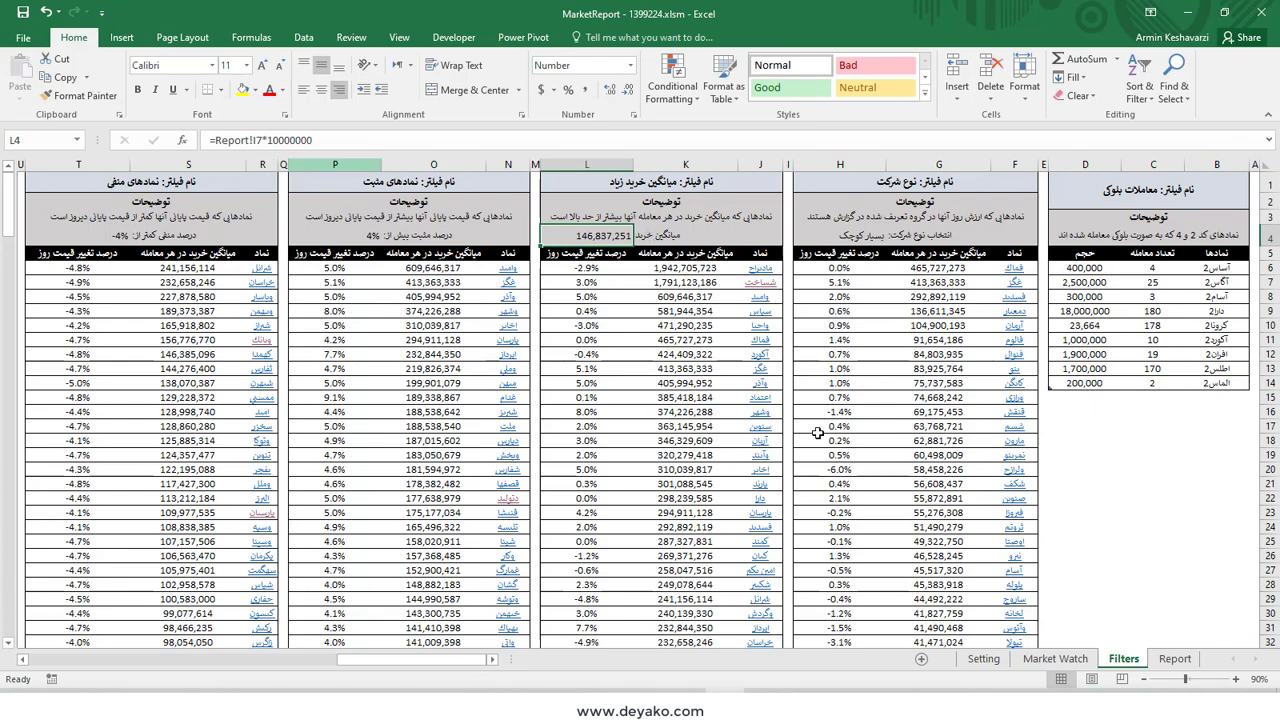
pyautogui.click(1174, 659)
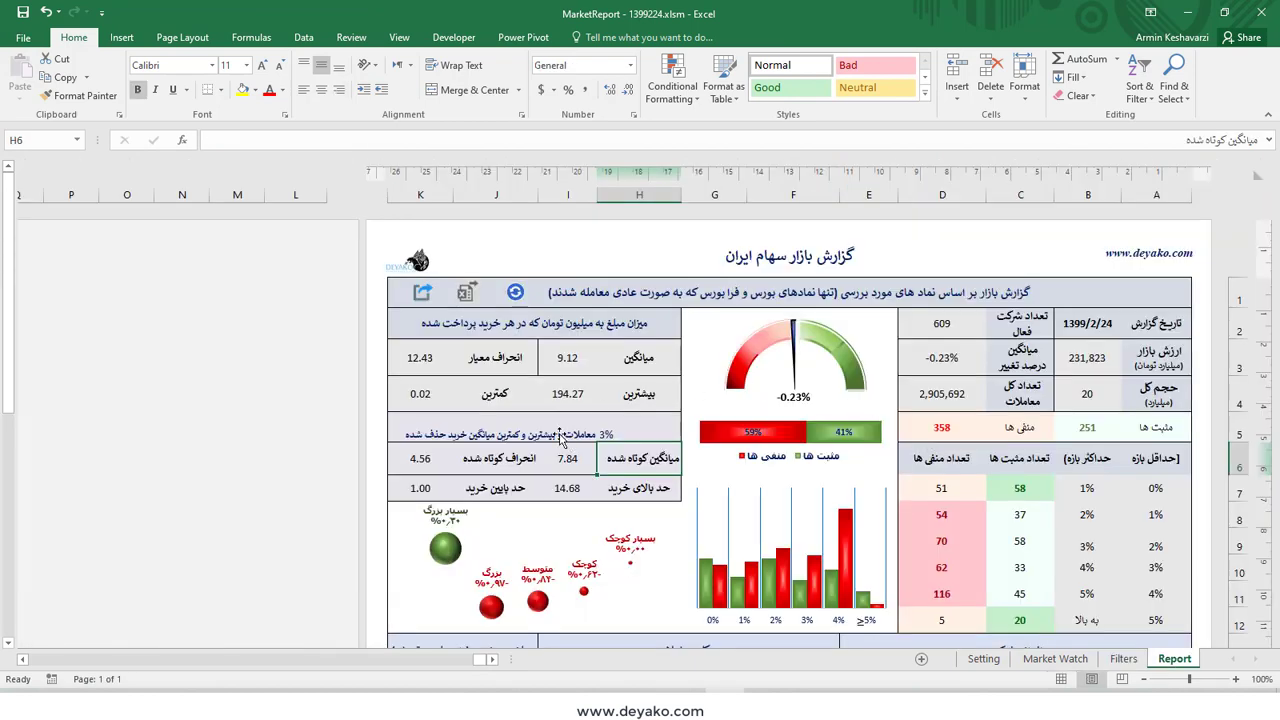
# Step: Check the upper buy limit formula =I6+(1.5*K6) in I7, then return to Filters and select K6
pyautogui.click(580, 487)
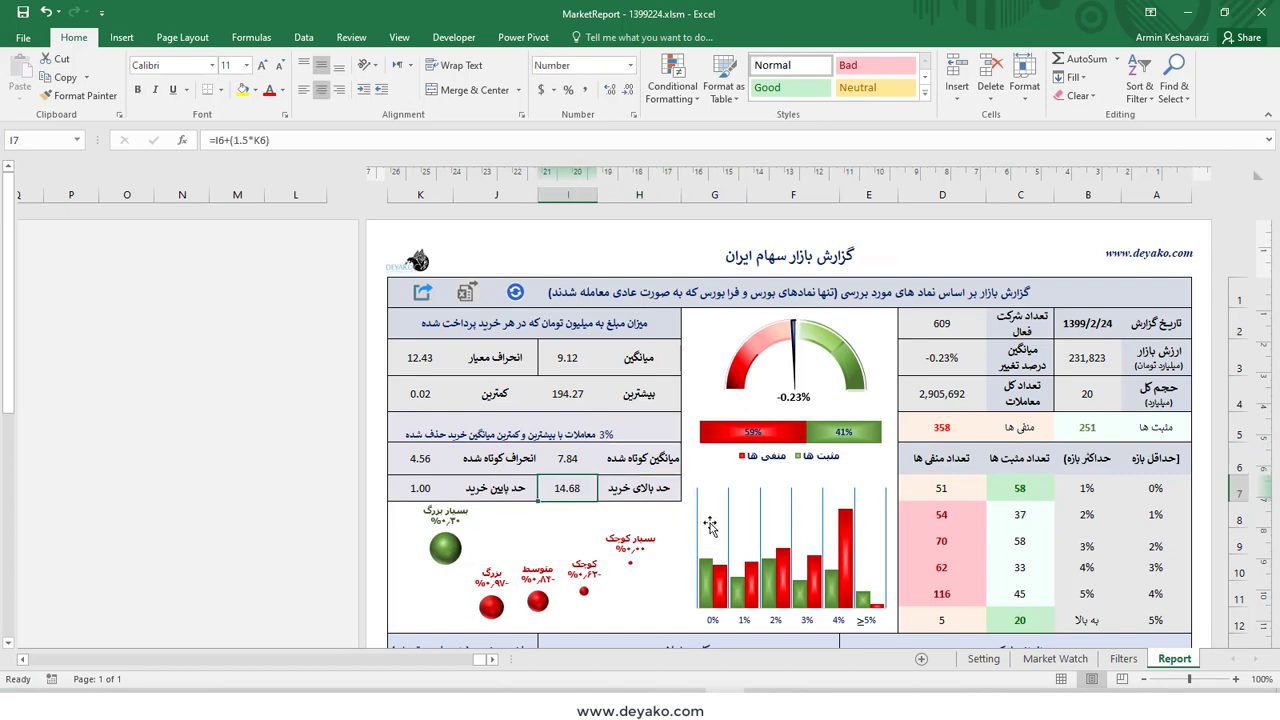
pyautogui.click(1146, 659)
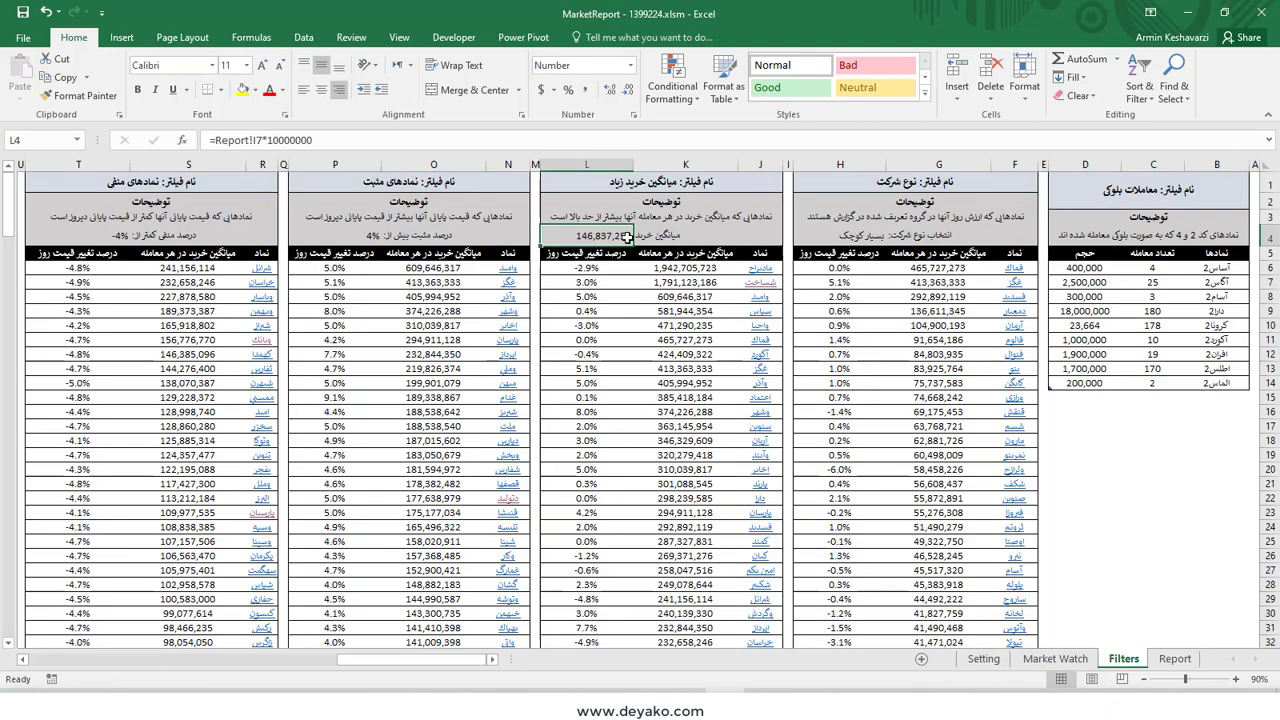
pyautogui.scroll(-5, 700, 311)
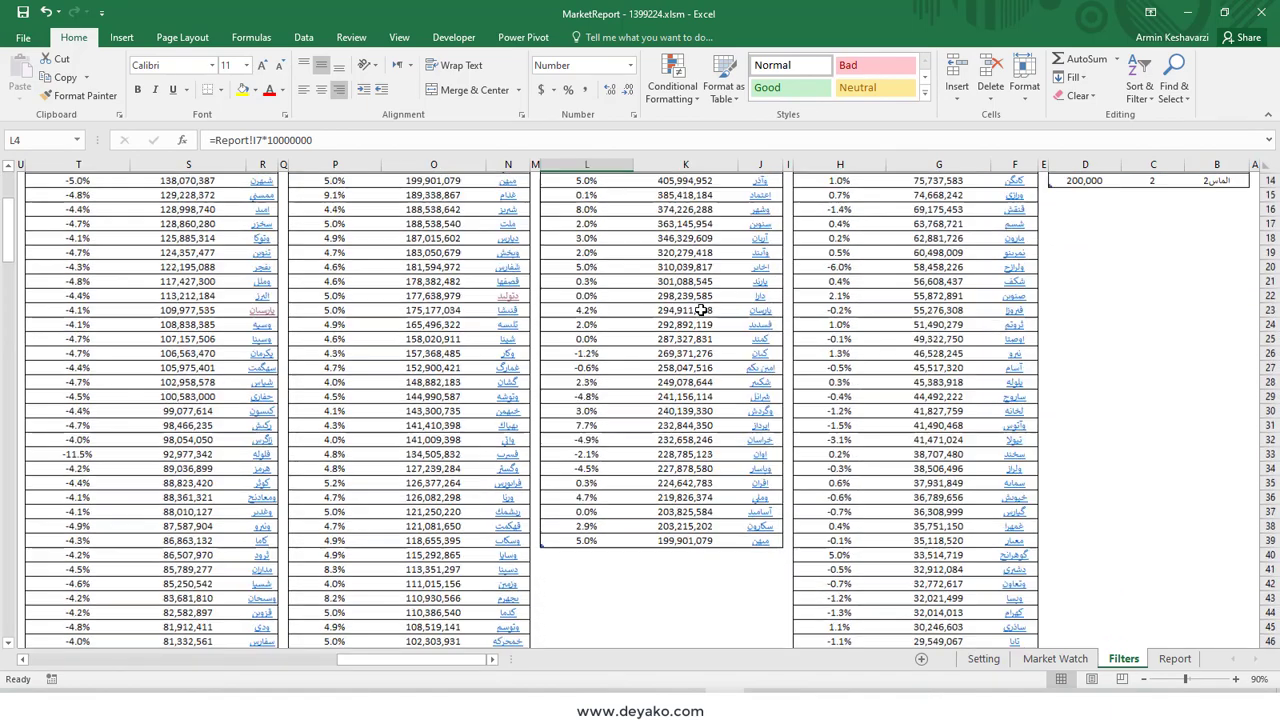
pyautogui.scroll(5, 699, 300)
pyautogui.click(700, 266)
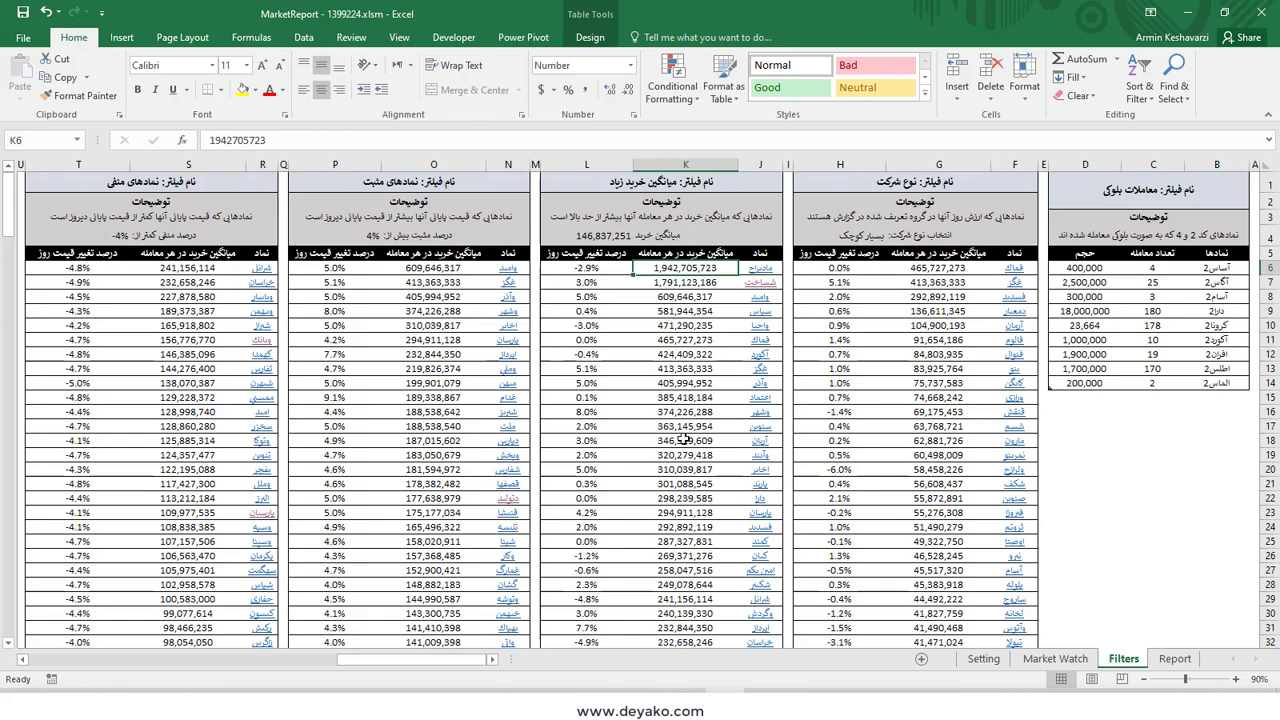
pyautogui.click(627, 233)
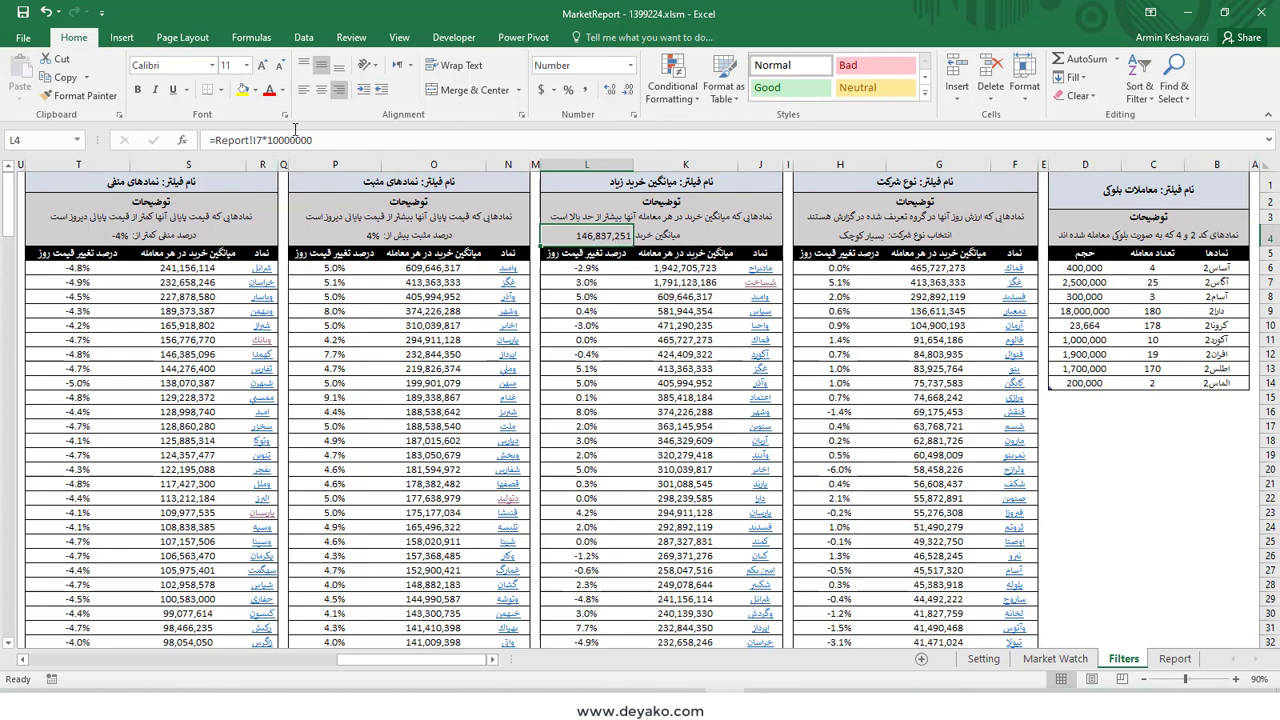
pyautogui.moveTo(268, 139); pyautogui.dragTo(334, 139)
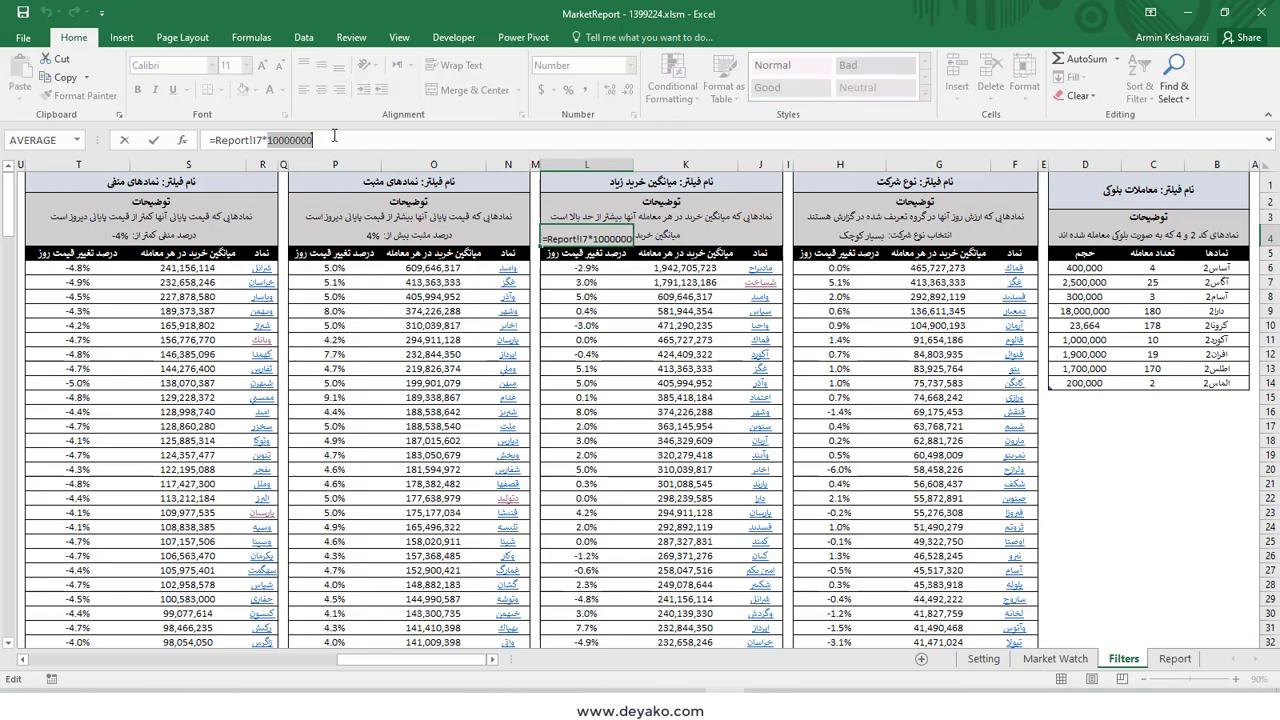
pyautogui.press('Escape')
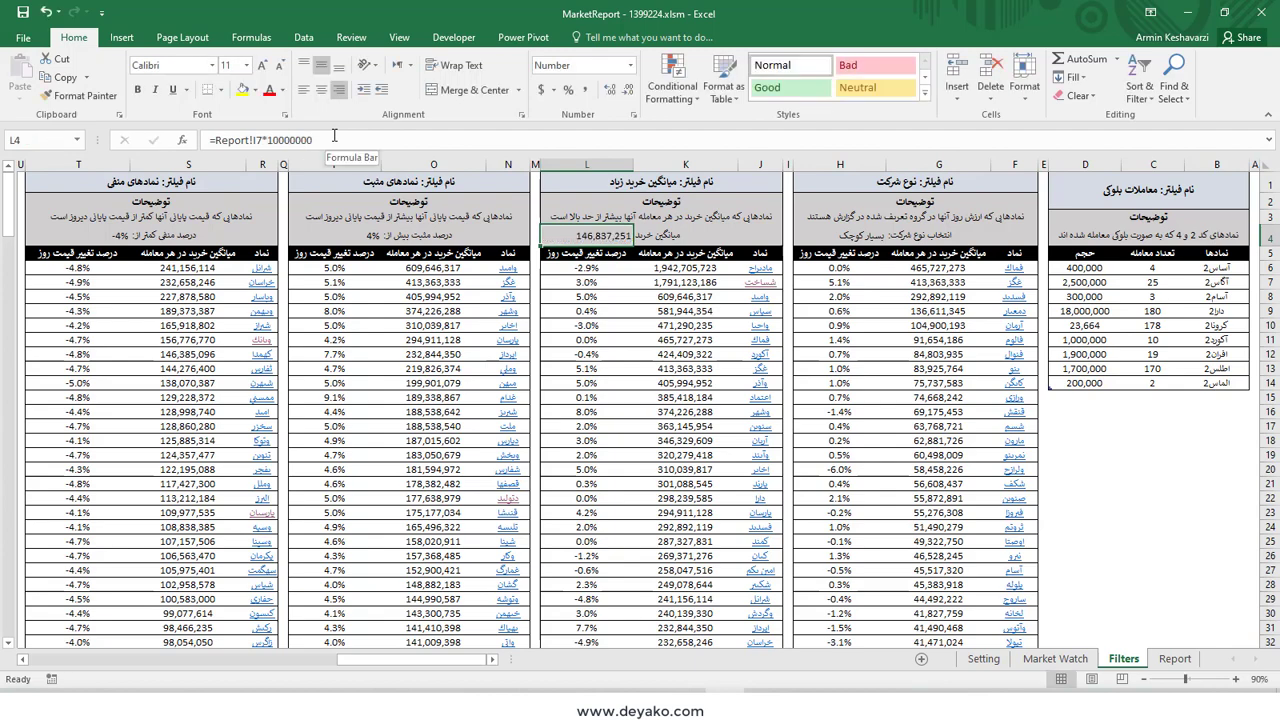
pyautogui.write('12,333,354,23')
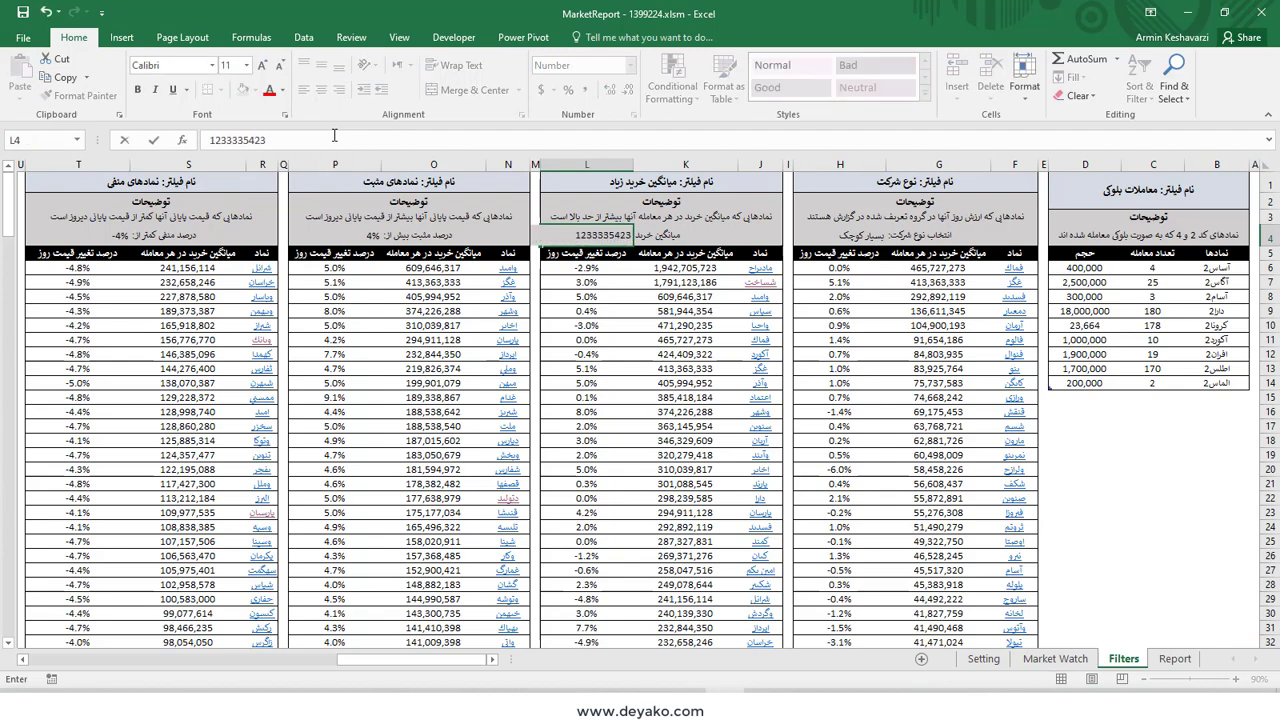
pyautogui.write('3')
pyautogui.press('Return')
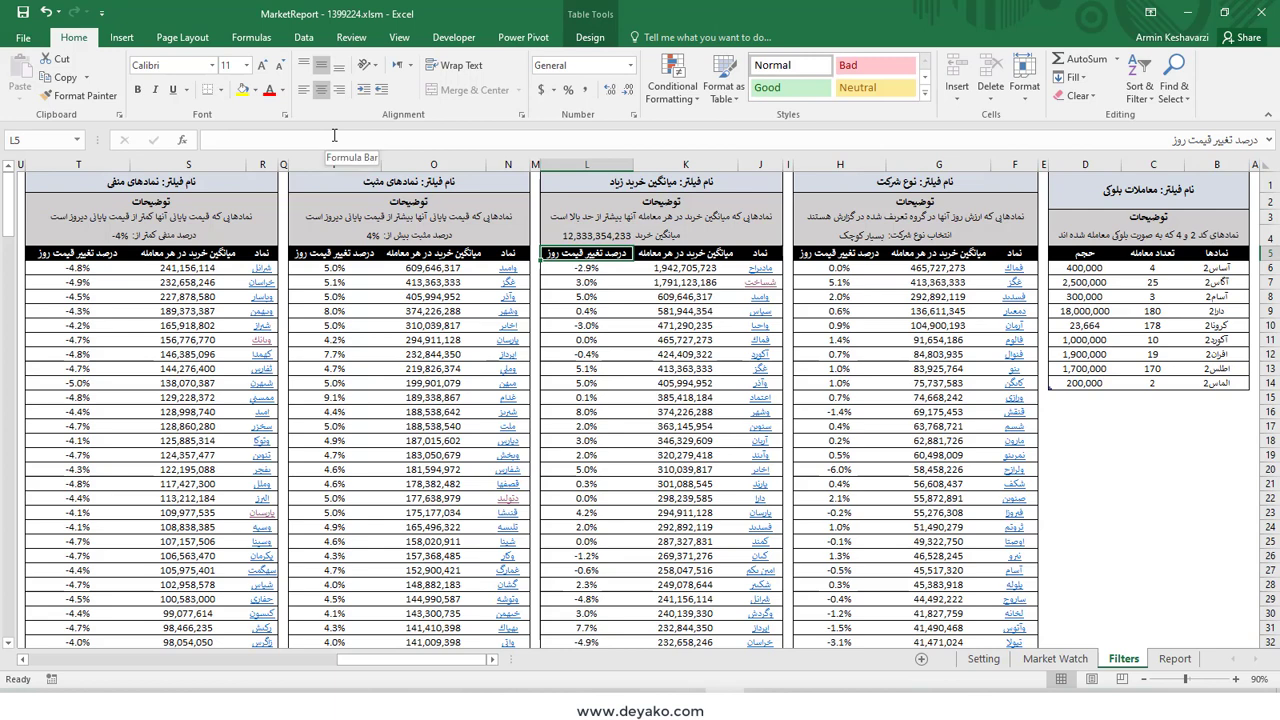
pyautogui.hotkey('ctrl', 'z')
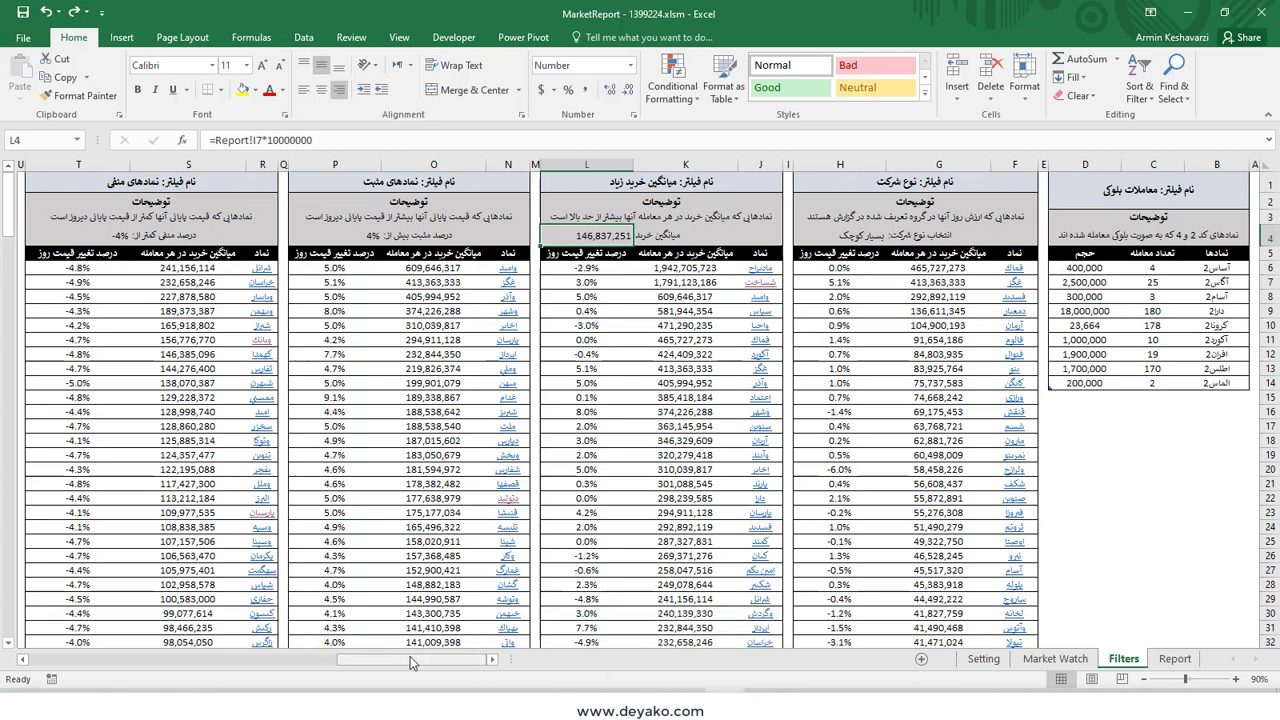
# Step: Scroll to the psychological-resistance table and open trade details for شکرین in AX6
pyautogui.moveTo(410, 656); pyautogui.dragTo(230, 685)
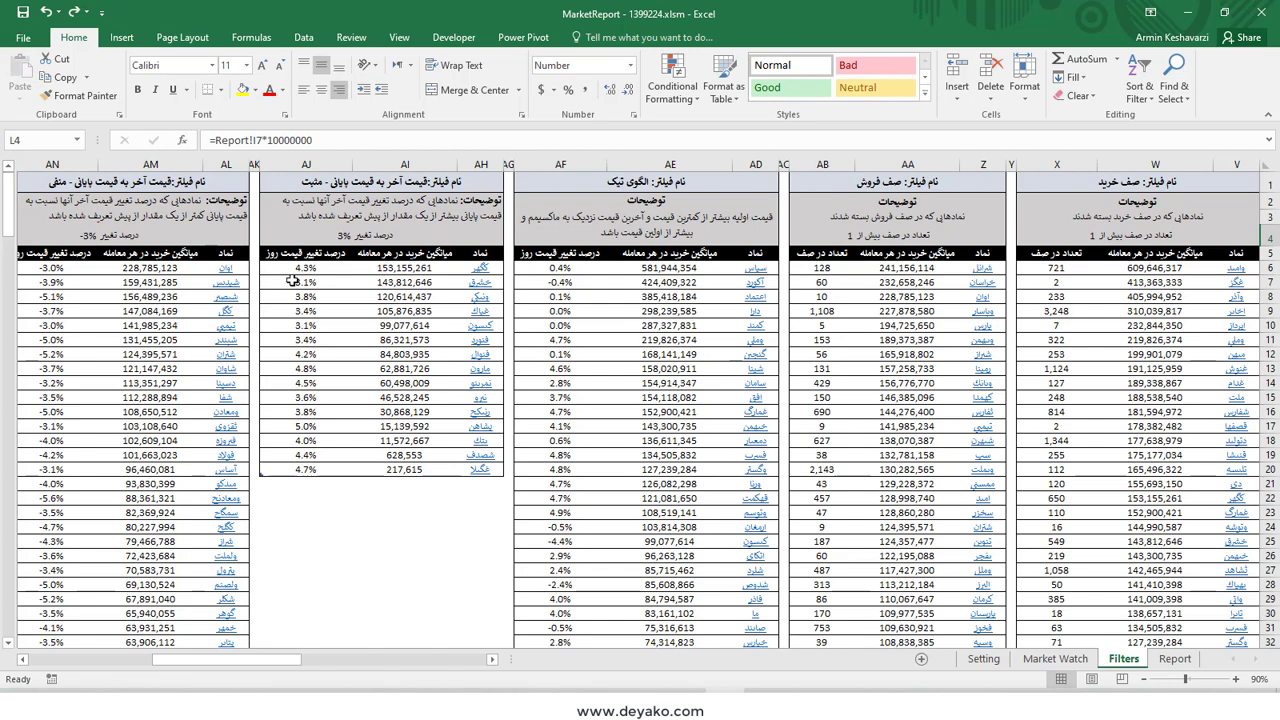
pyautogui.moveTo(237, 668); pyautogui.dragTo(190, 655)
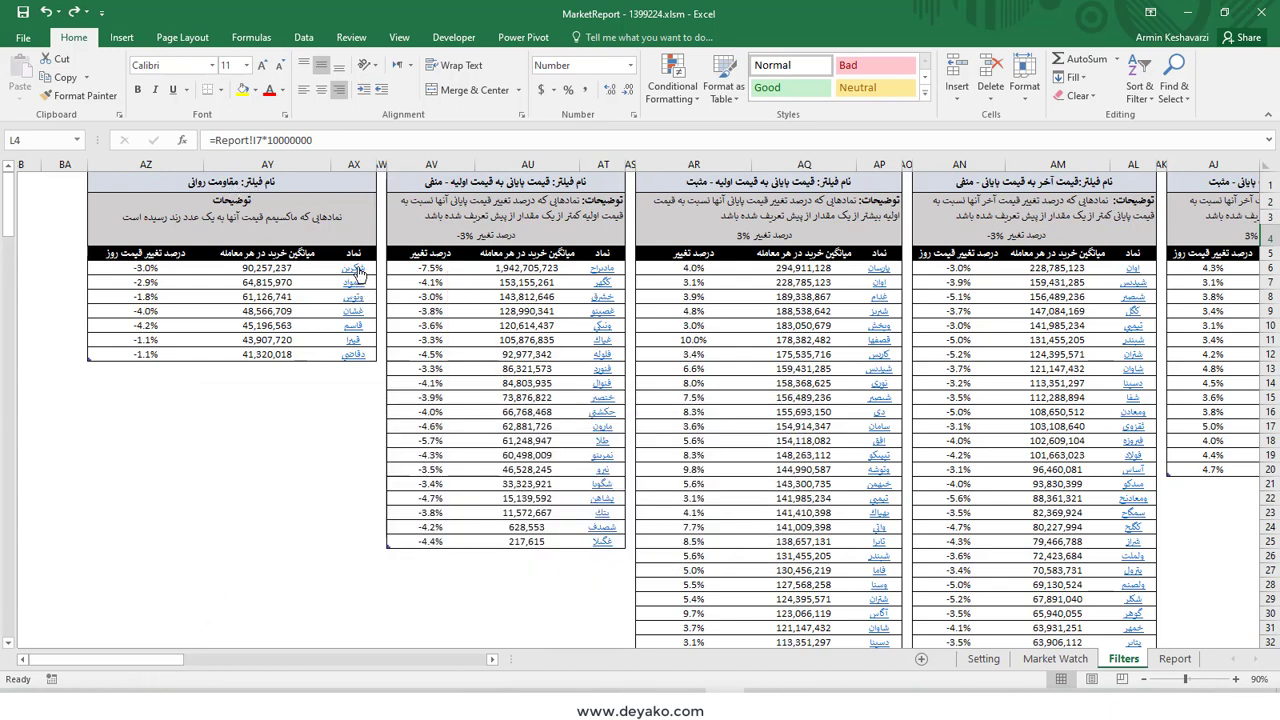
pyautogui.click(357, 270)
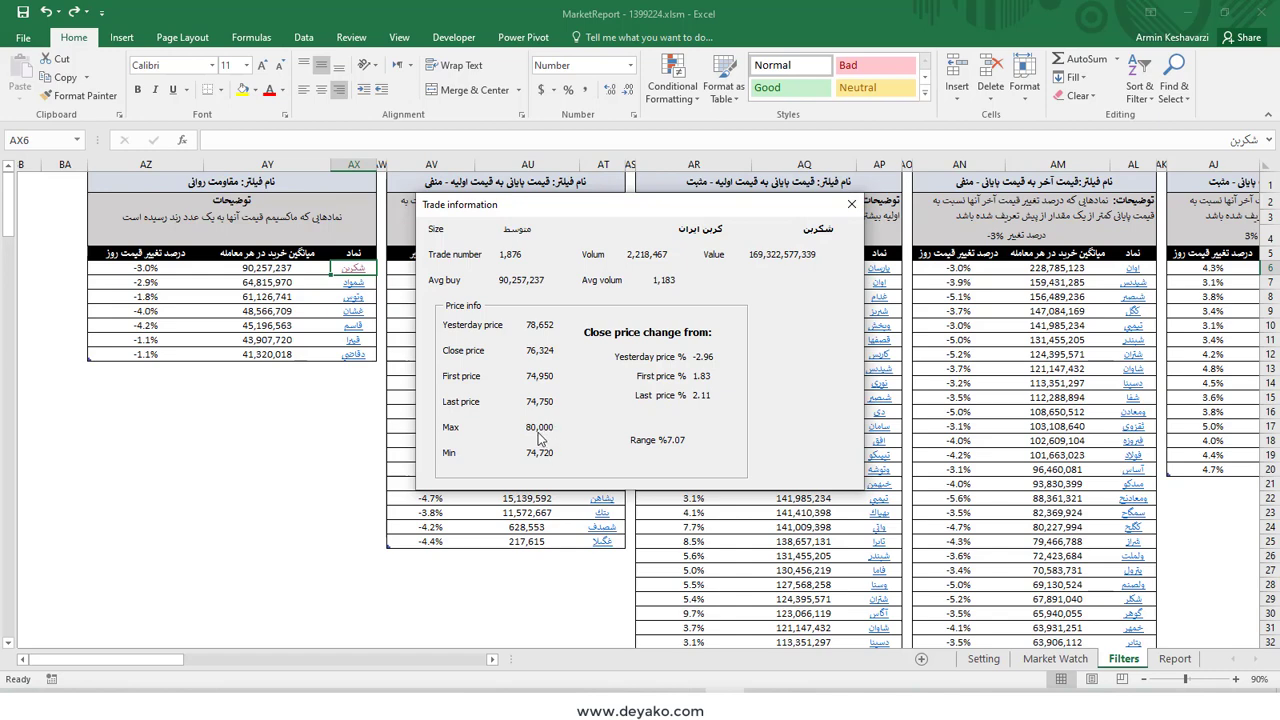
# Step: Close the شکرین popup and inspect the tick-pattern table's AD3 description without changing it
pyautogui.click(851, 204)
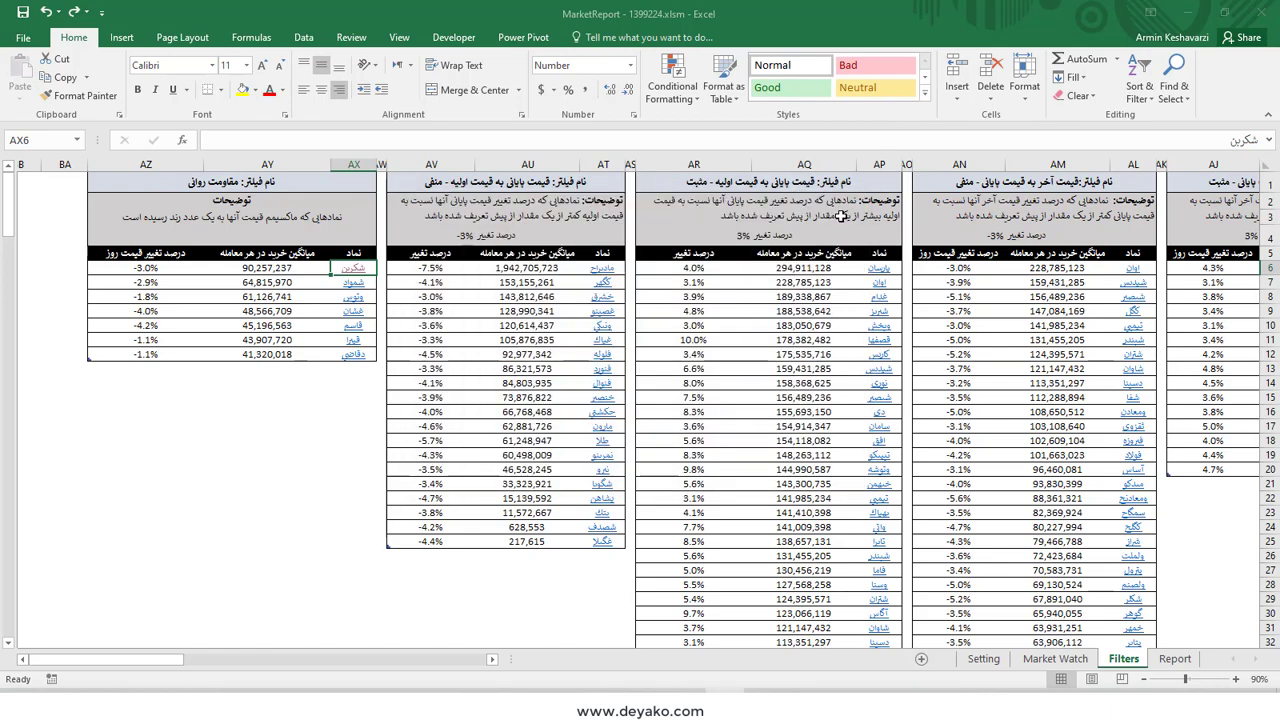
pyautogui.moveTo(130, 659); pyautogui.dragTo(214, 658)
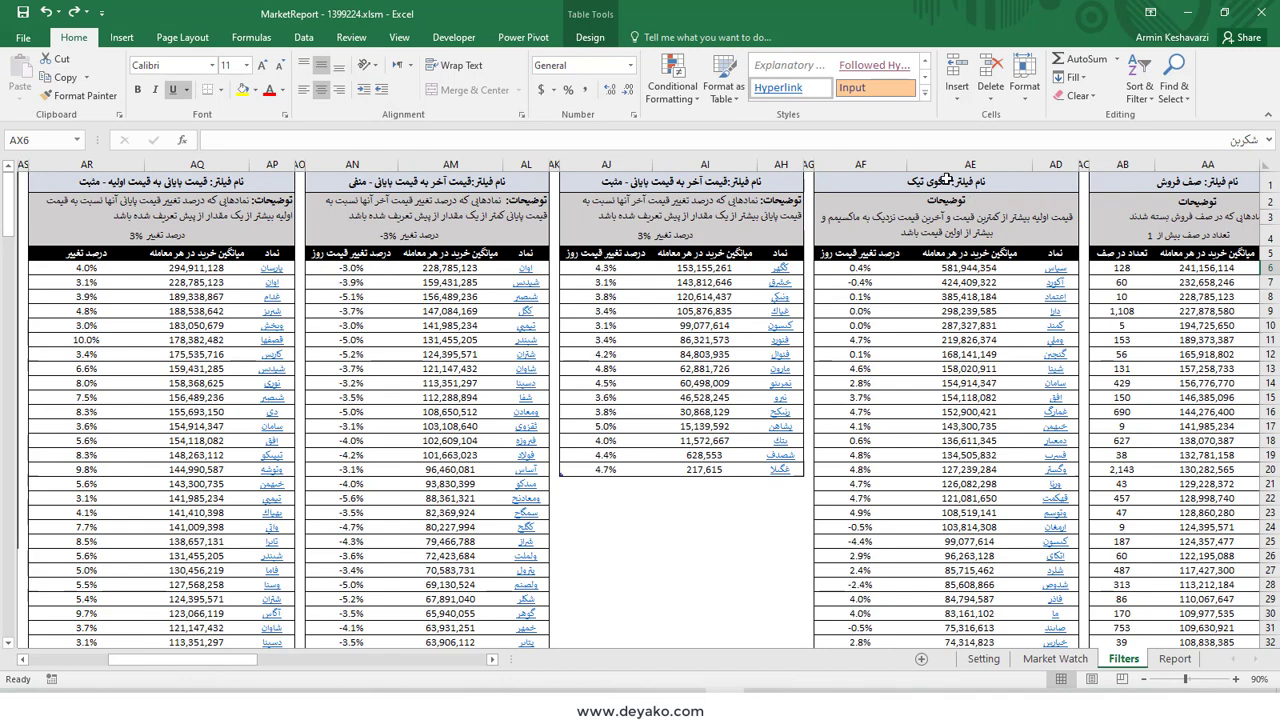
pyautogui.click(953, 217)
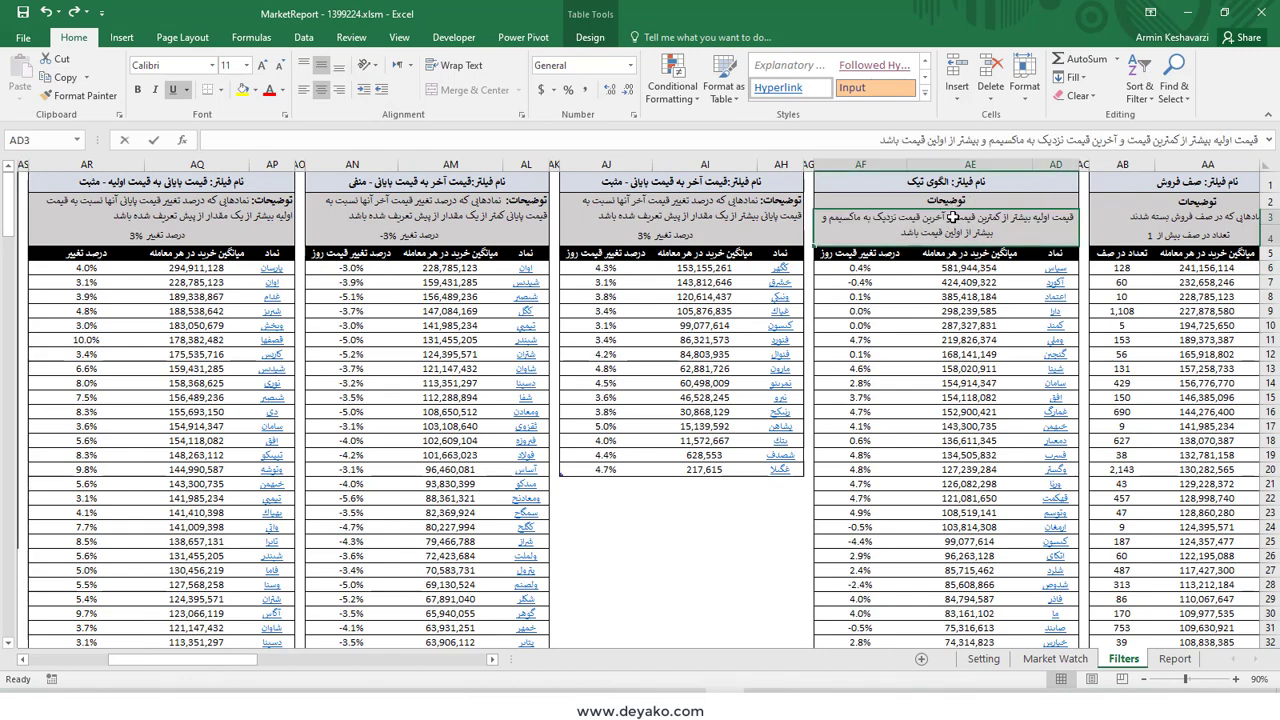
pyautogui.doubleClick(953, 217)
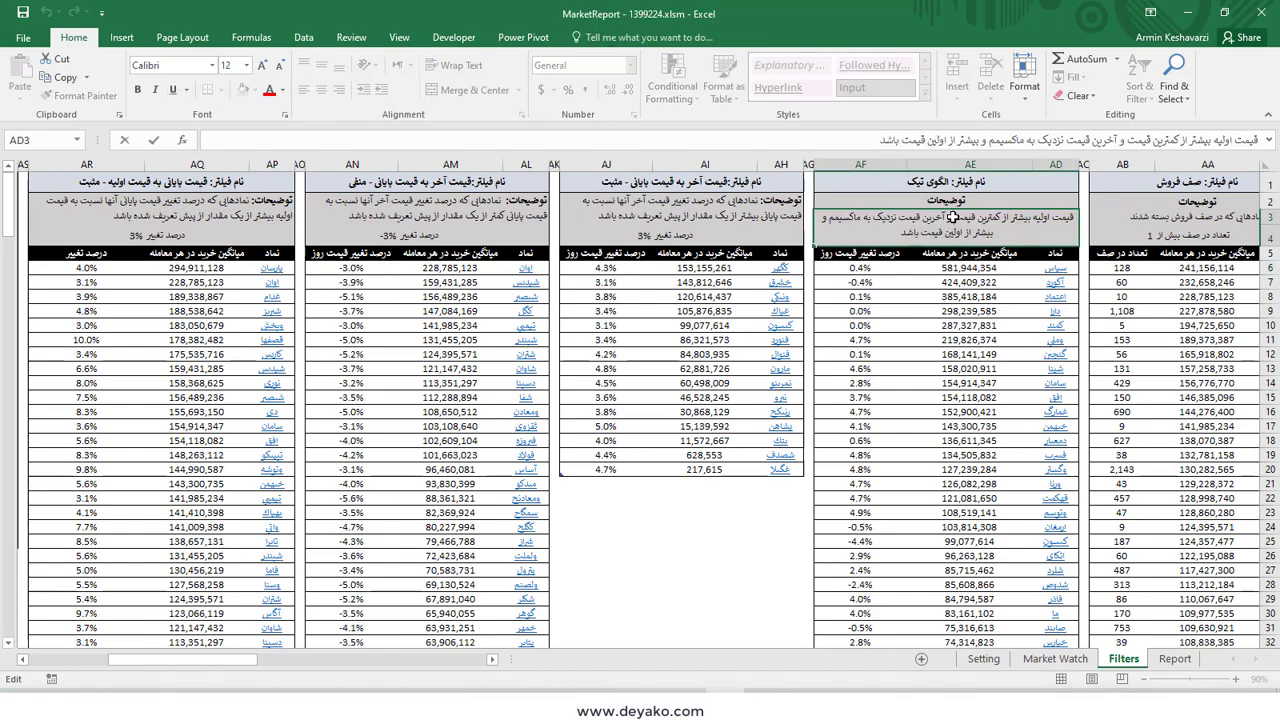
pyautogui.click(956, 268)
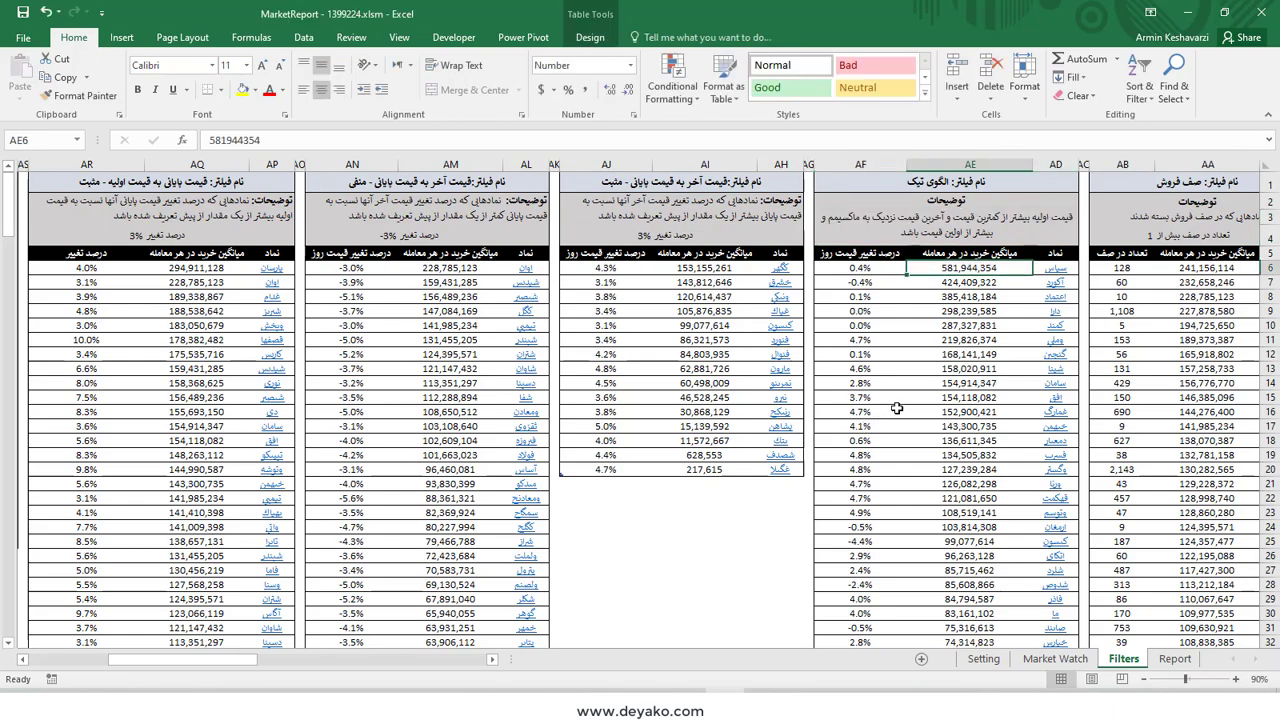
pyautogui.scroll(-1, 1087, 454)
pyautogui.scroll(-2, 1087, 454)
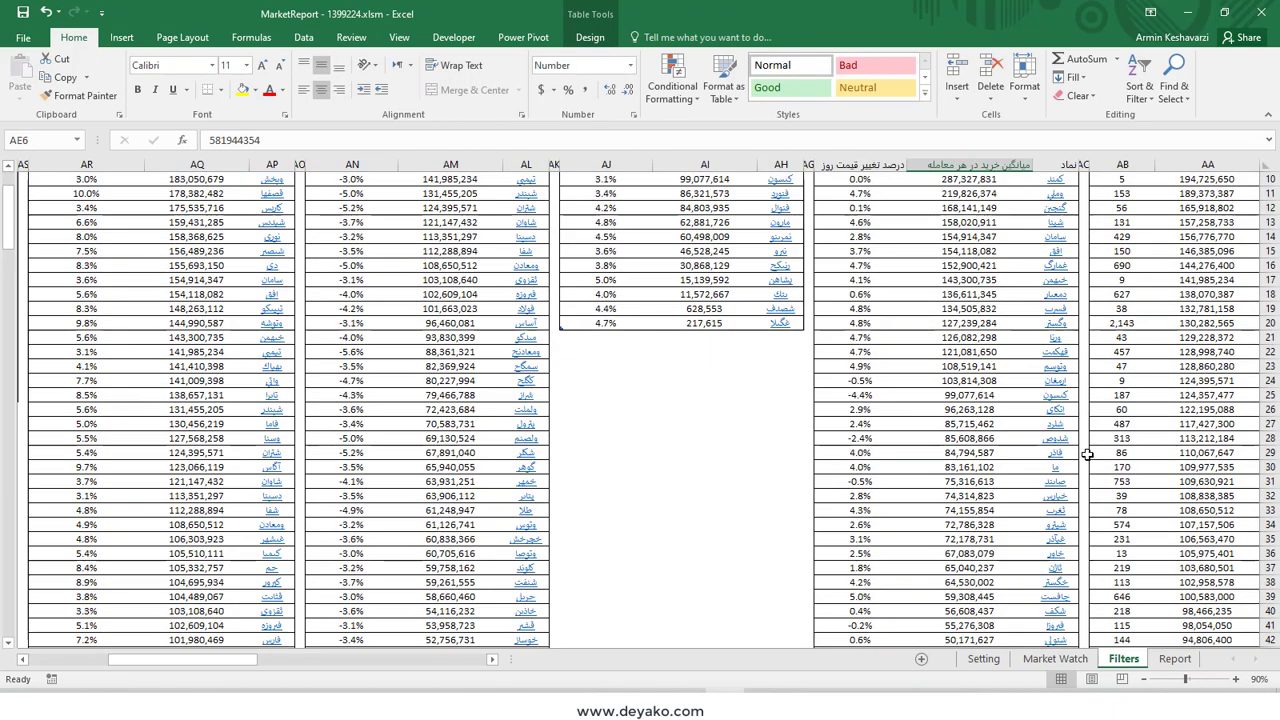
pyautogui.scroll(-3, 1087, 454)
pyautogui.scroll(3, 1087, 454)
pyautogui.scroll(1, 1055, 369)
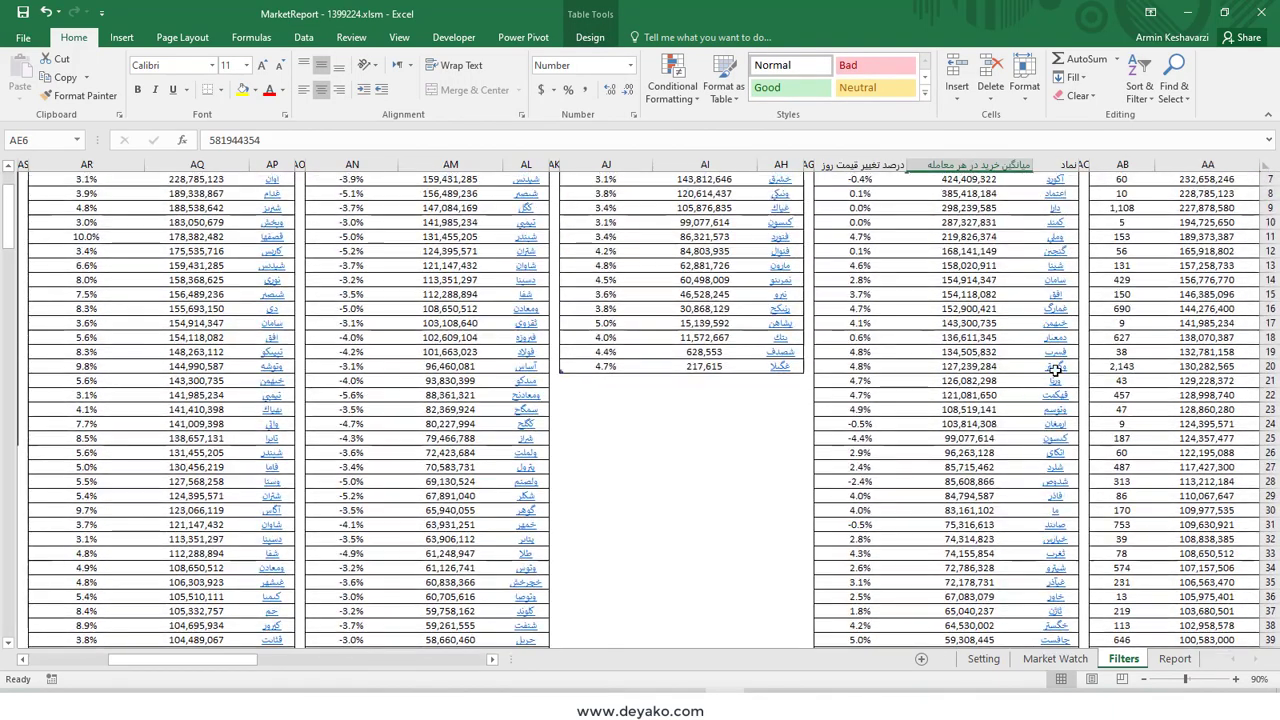
pyautogui.scroll(2, 1055, 369)
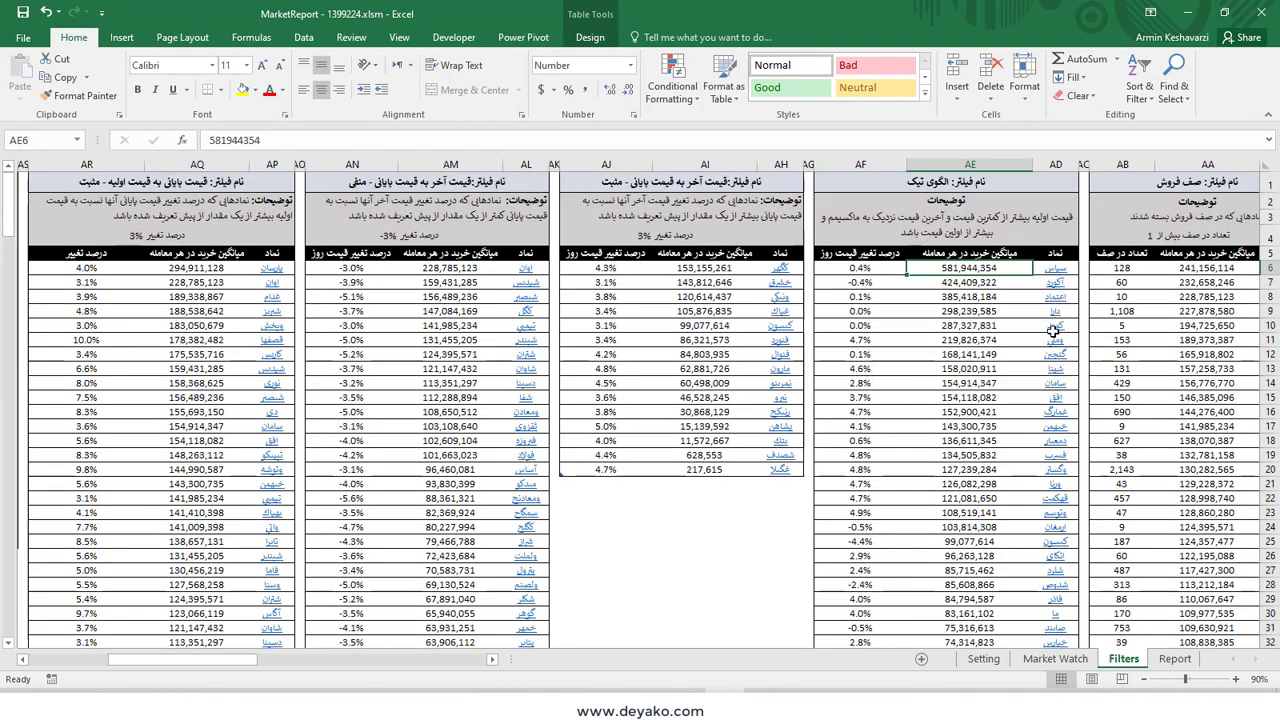
# Step: Open Trade information for ومعلی from cell AD11 of the tick-pattern table
pyautogui.click(1055, 340)
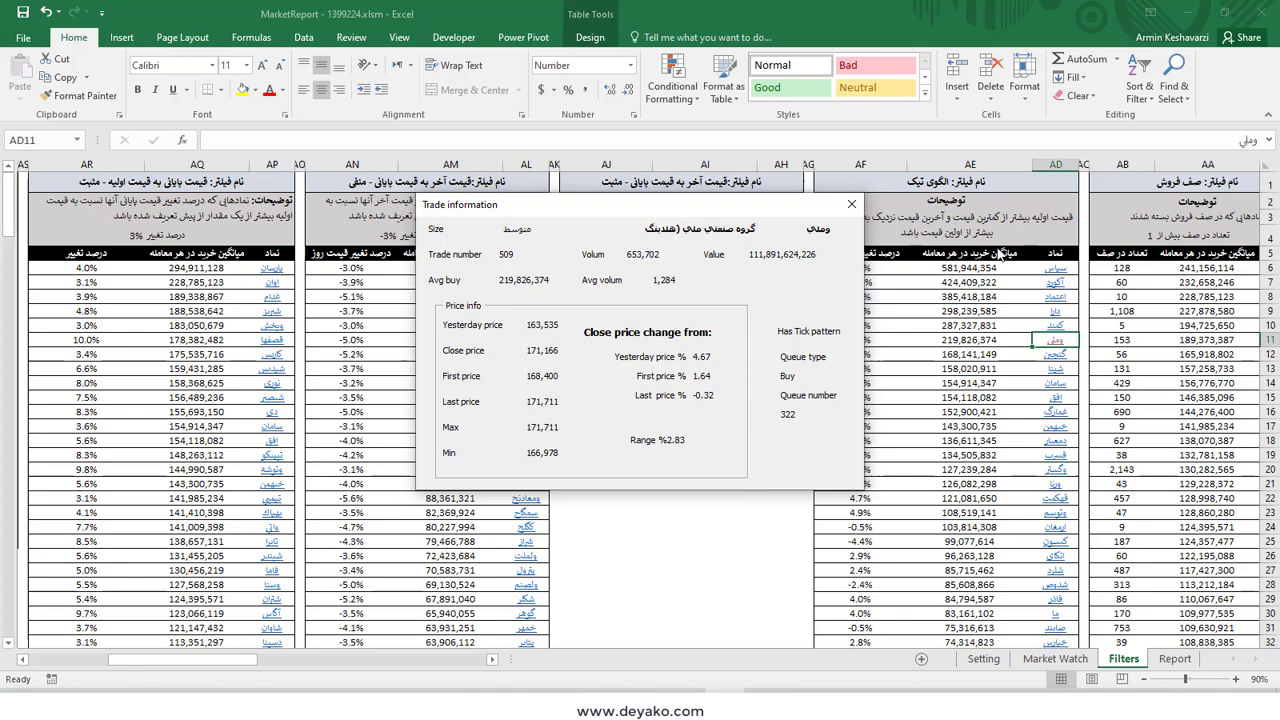
# Step: Close the popup, then review and close the آکورد trade details from J12
pyautogui.click(851, 204)
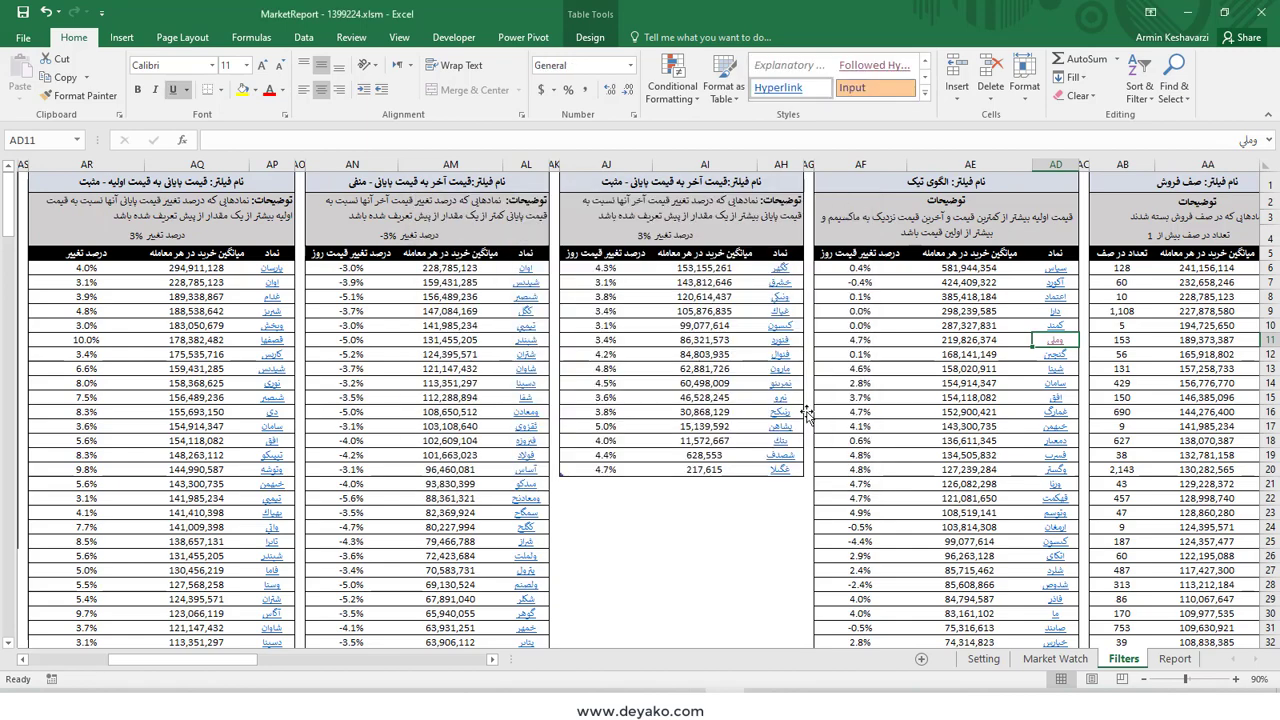
pyautogui.moveTo(226, 666); pyautogui.dragTo(505, 666)
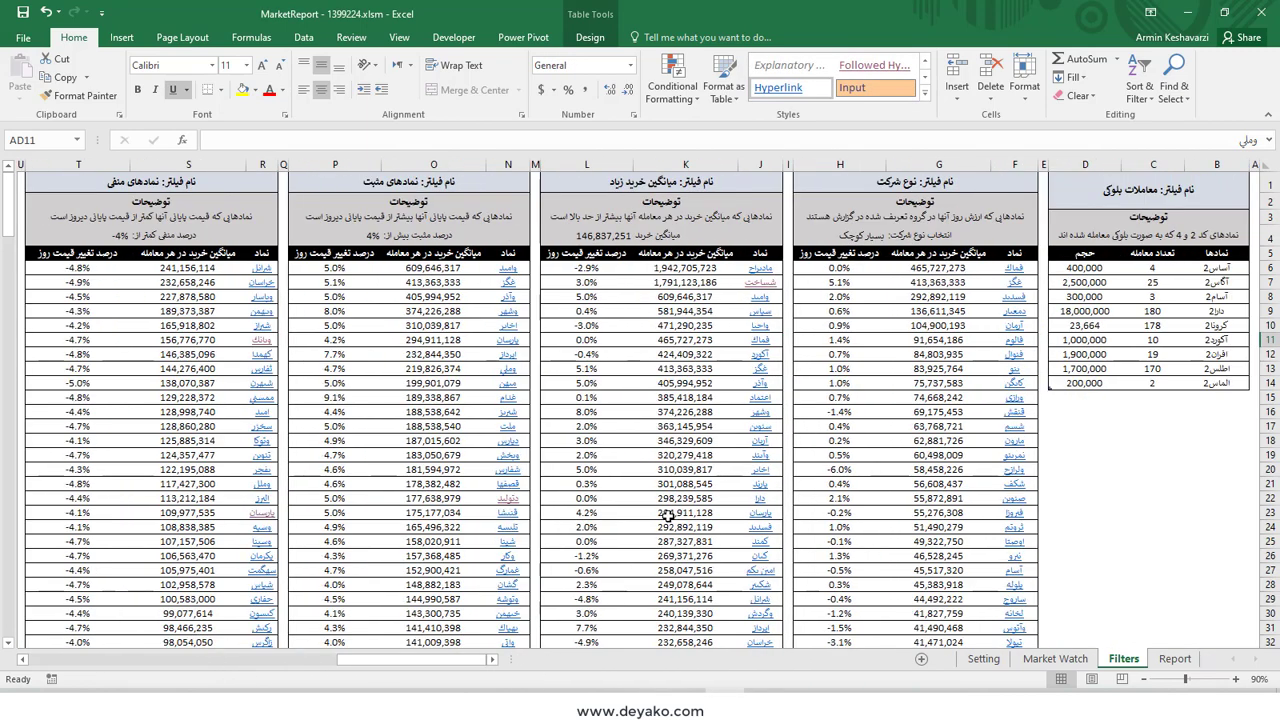
pyautogui.click(762, 358)
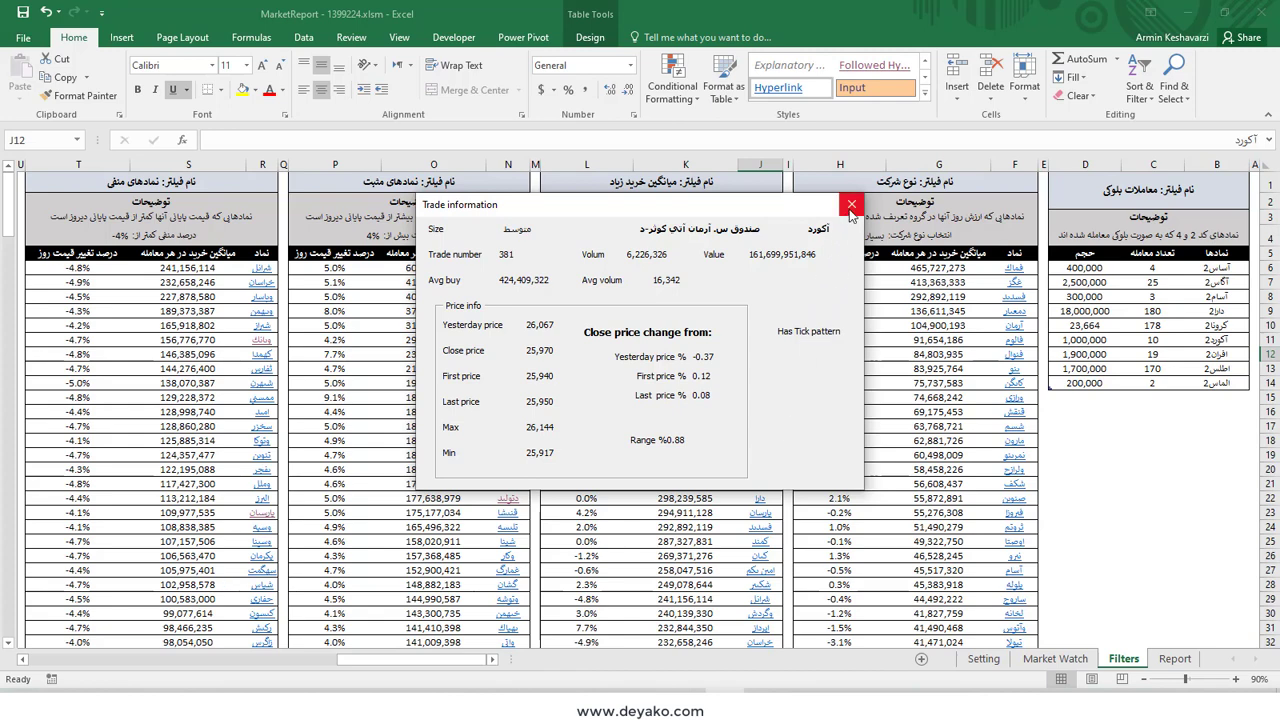
pyautogui.click(851, 204)
# Step: Reopen and close the ومعلی trade details from AD11
pyautogui.moveTo(432, 660); pyautogui.dragTo(300, 656)
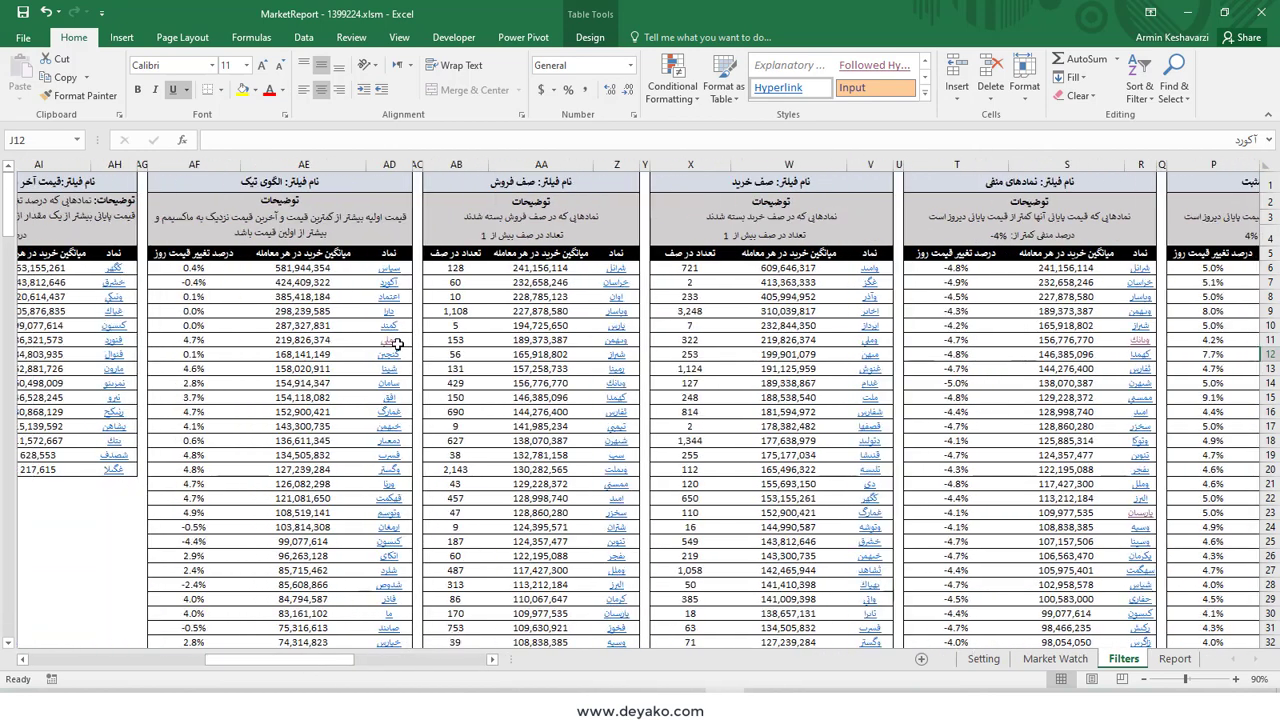
pyautogui.click(398, 340)
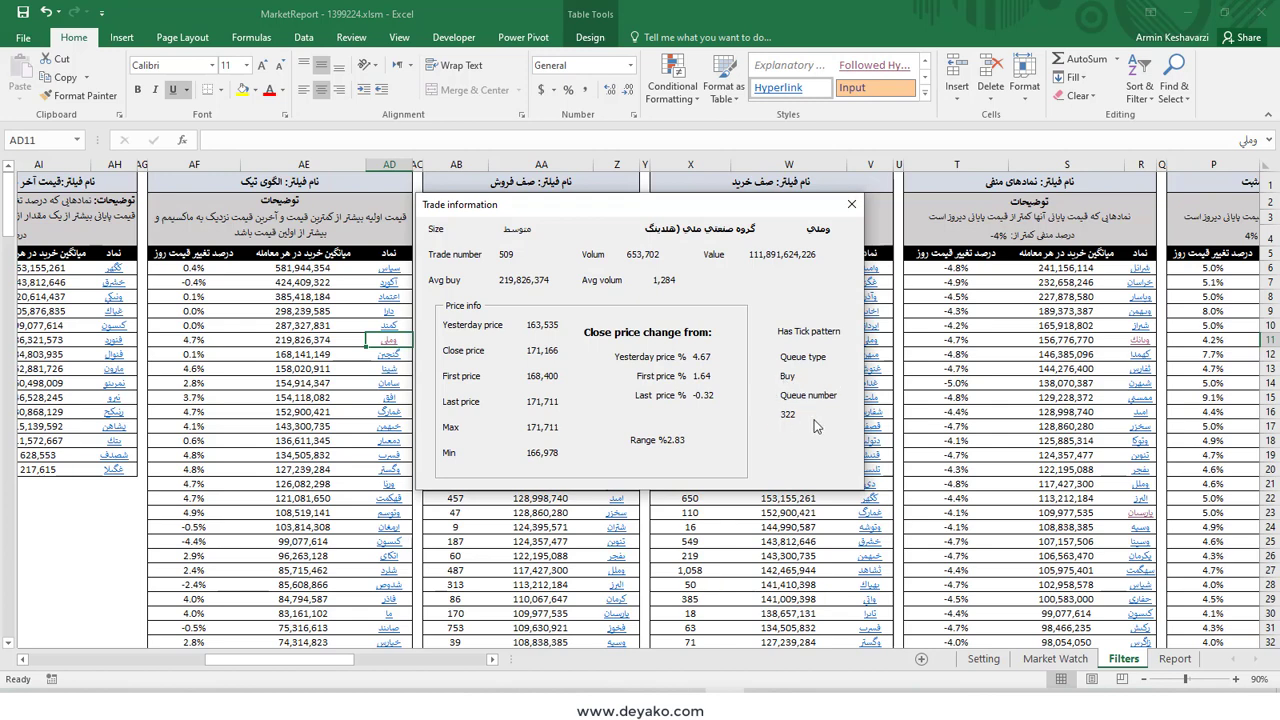
pyautogui.click(851, 204)
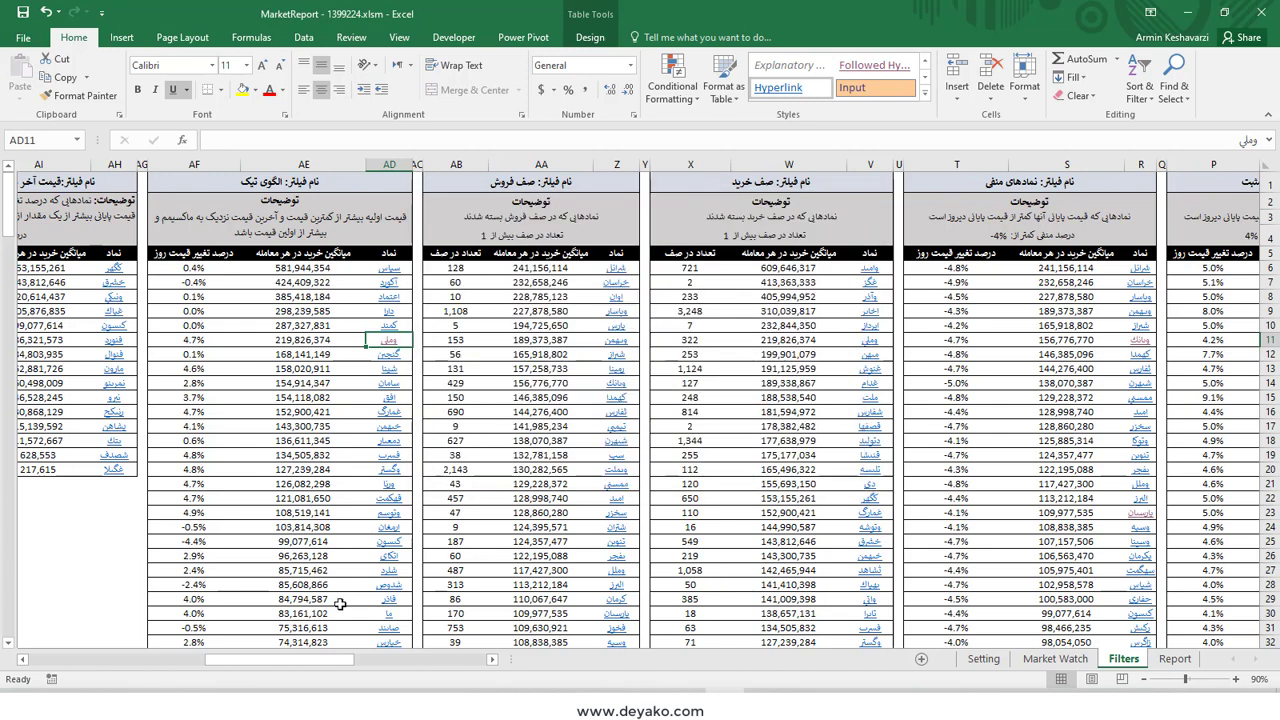
pyautogui.moveTo(340, 665); pyautogui.dragTo(500, 670)
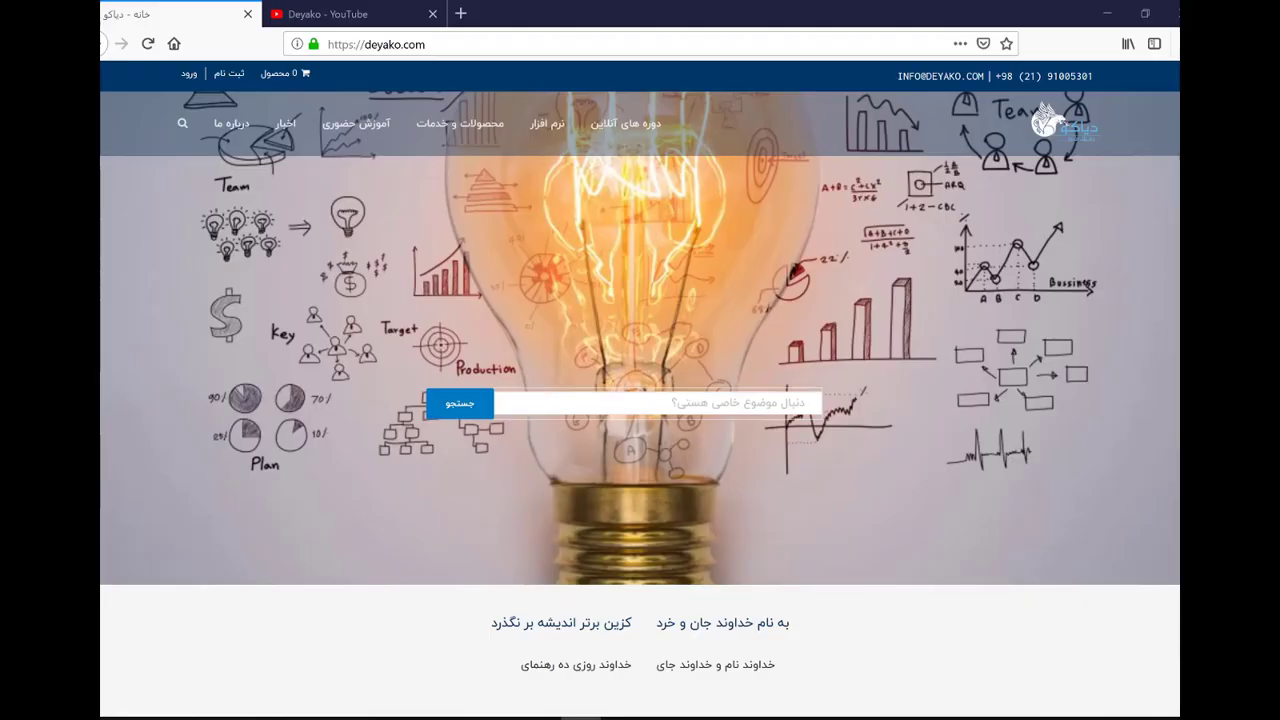
# Step: Switch to the 'Deyako - YouTube' tab to view the channel page
pyautogui.click(360, 15)
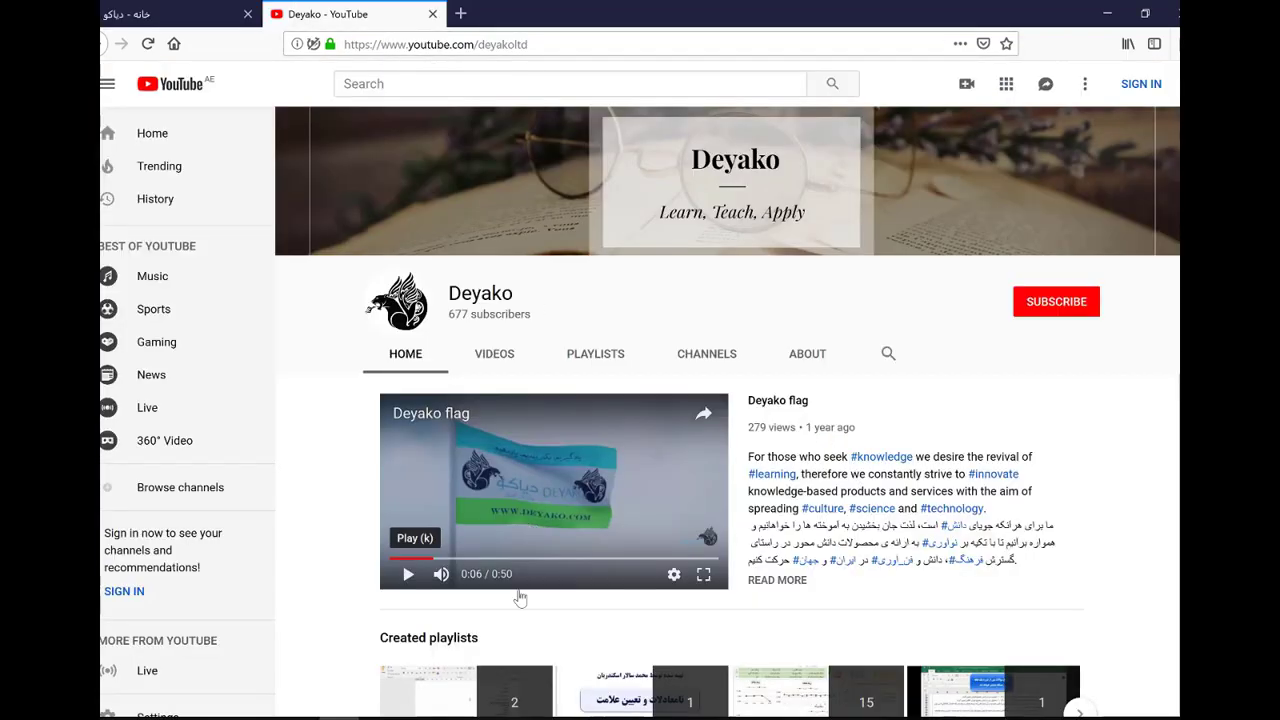